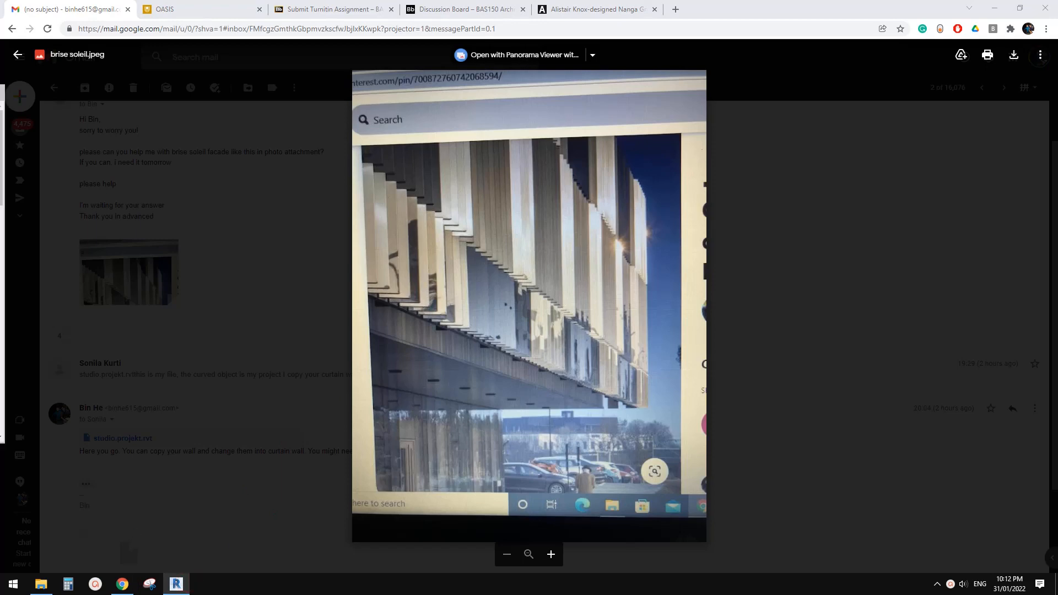
- Switch to Revit and create a new project from the defaultAUSENU template
left_click_drag(0, 91, 463, 0)
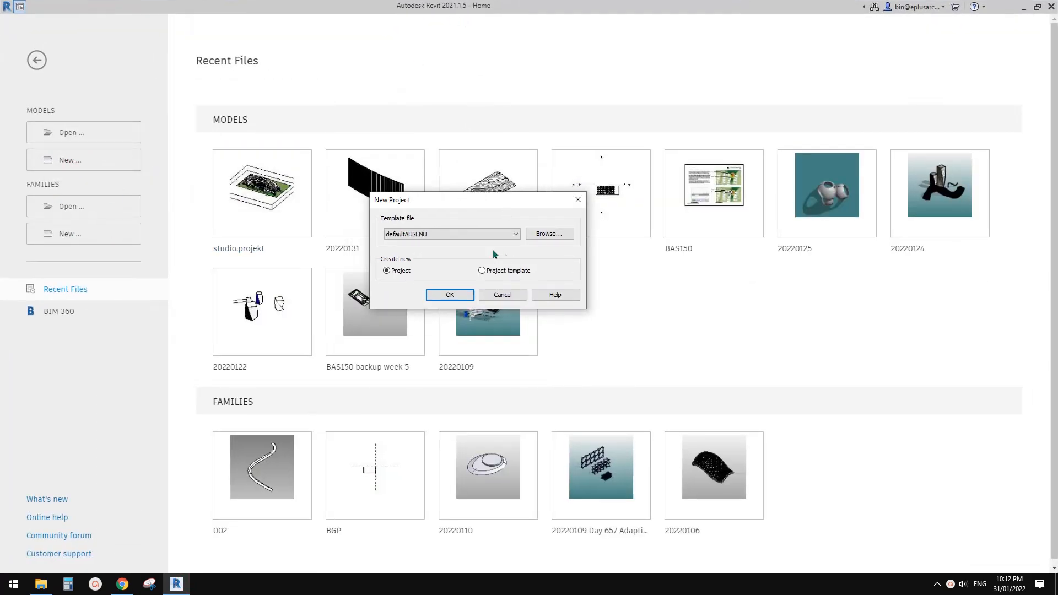
left_click(471, 233)
left_click(470, 231)
left_click(458, 292)
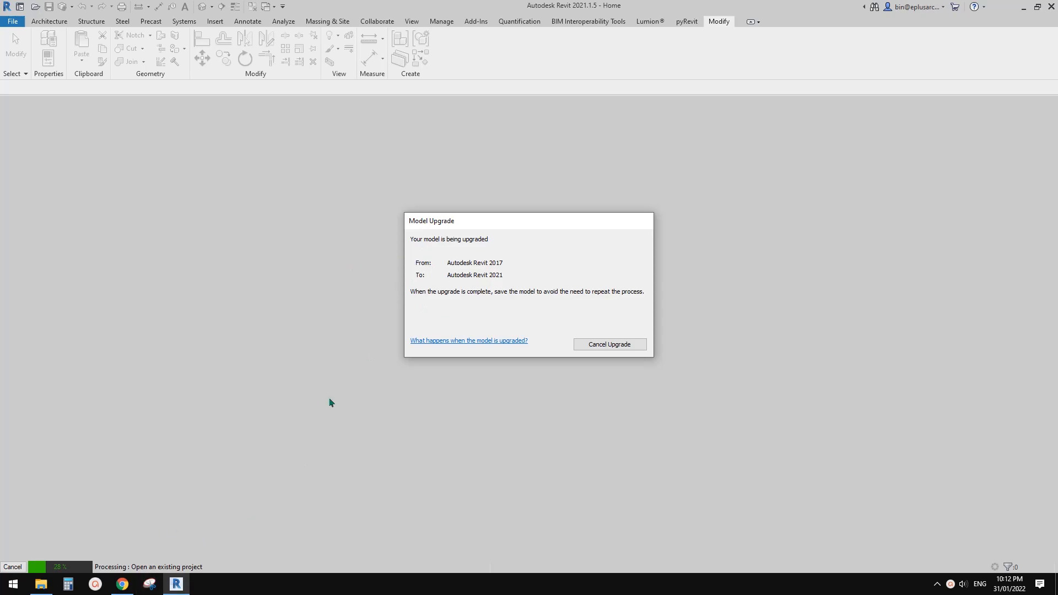
- Check the brise soleil facade reference photo in the browser, returning to Revit
left_click(121, 585)
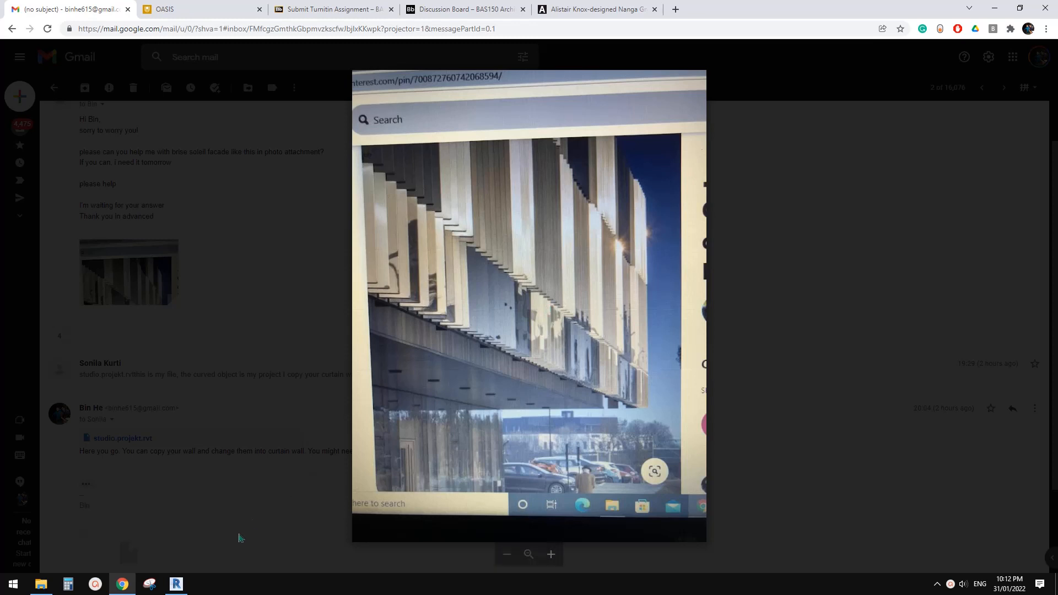
left_click(176, 584)
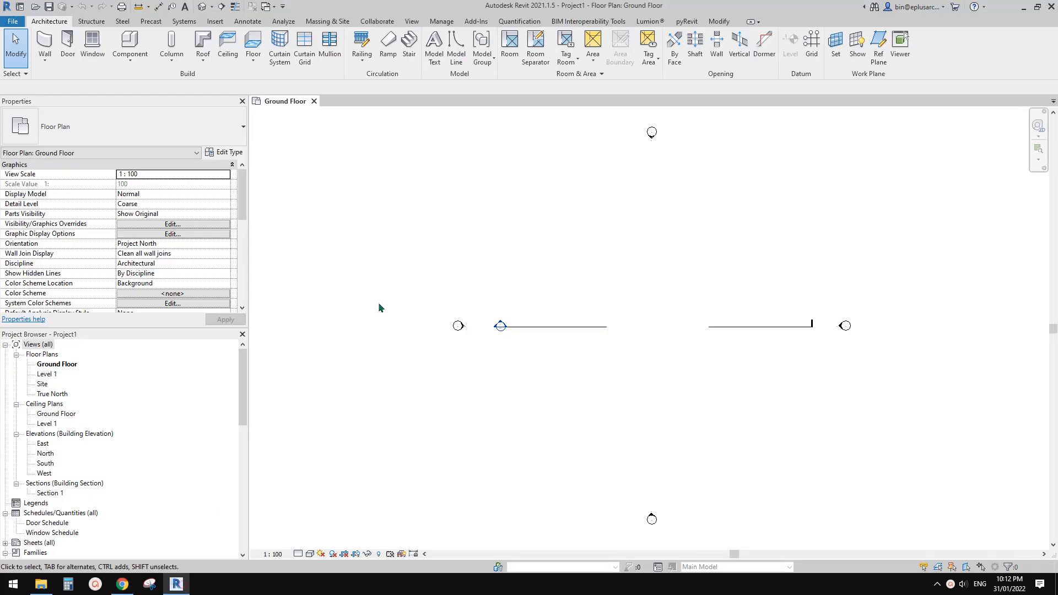
- Draw a horizontal Storefront curtain wall about 17300 mm long, just above the section line on the Ground Floor plan
middle_click_drag(604, 345, 458, 335)
scroll(508, 292, "up", 1)
scroll(508, 291, "up", 1)
key("w")
key("a")
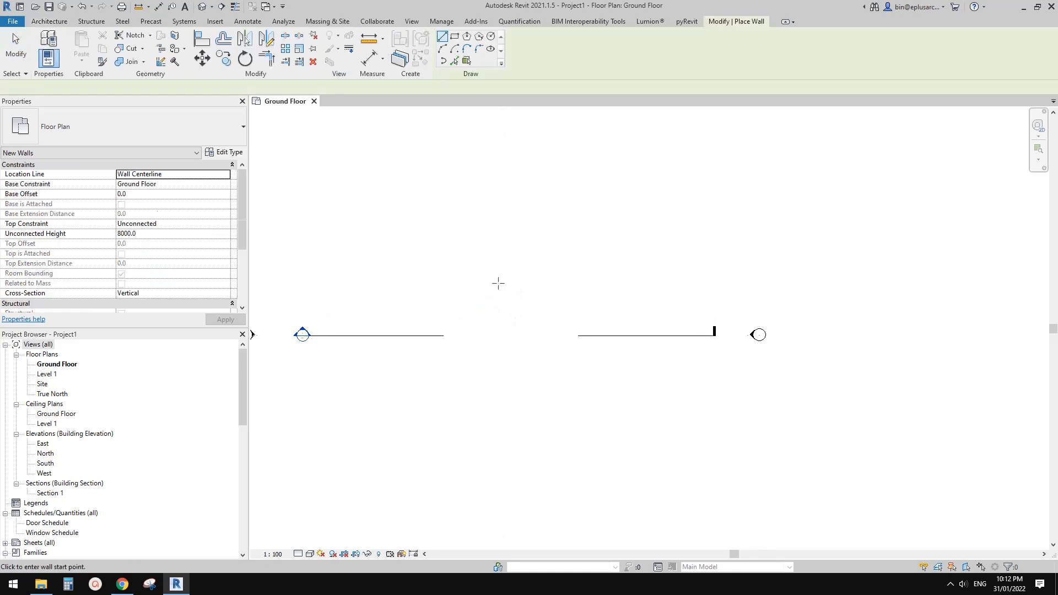
key("Escape")
middle_click_drag(498, 284, 508, 309)
key("w")
key("a")
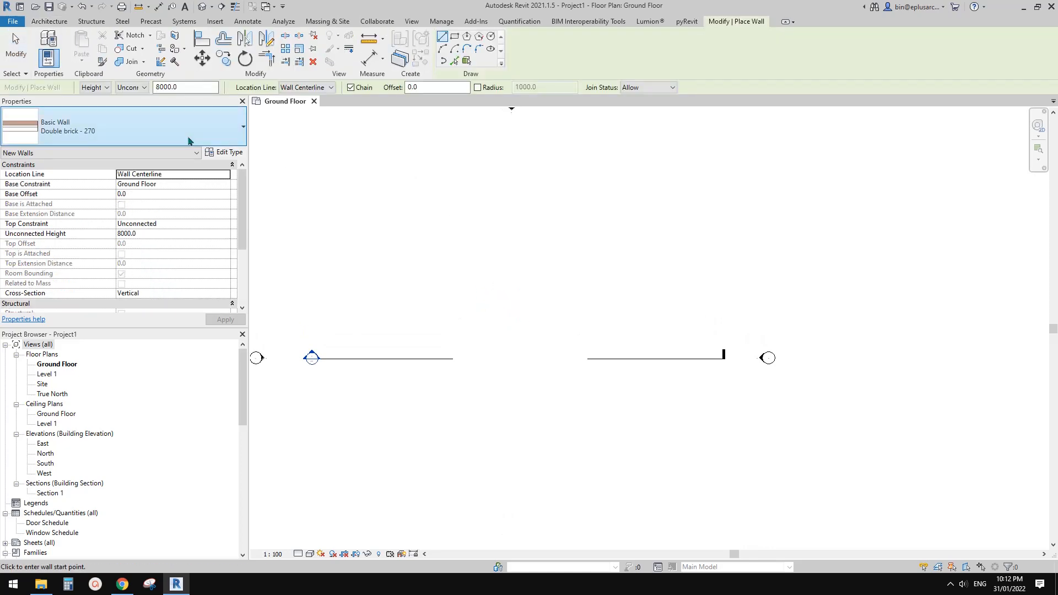
left_click(187, 134)
left_click(84, 399)
left_click(602, 329)
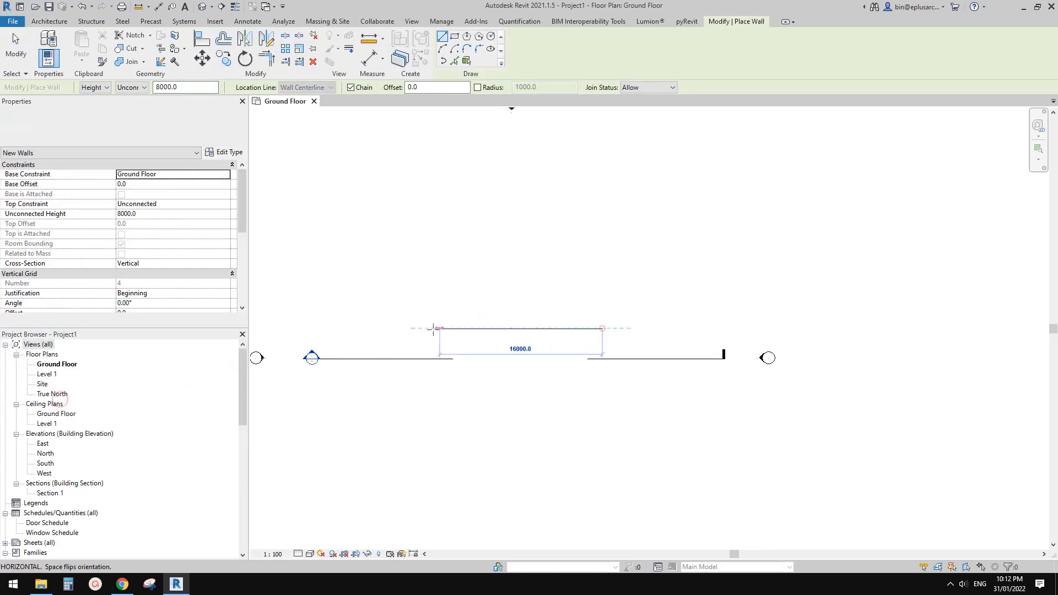
left_click(426, 329)
middle_click_drag(331, 180, 333, 181)
key("Escape")
key("Escape")
- Open the default 3D view and examine the curtain wall's grid and mullions from the front
left_click(202, 6)
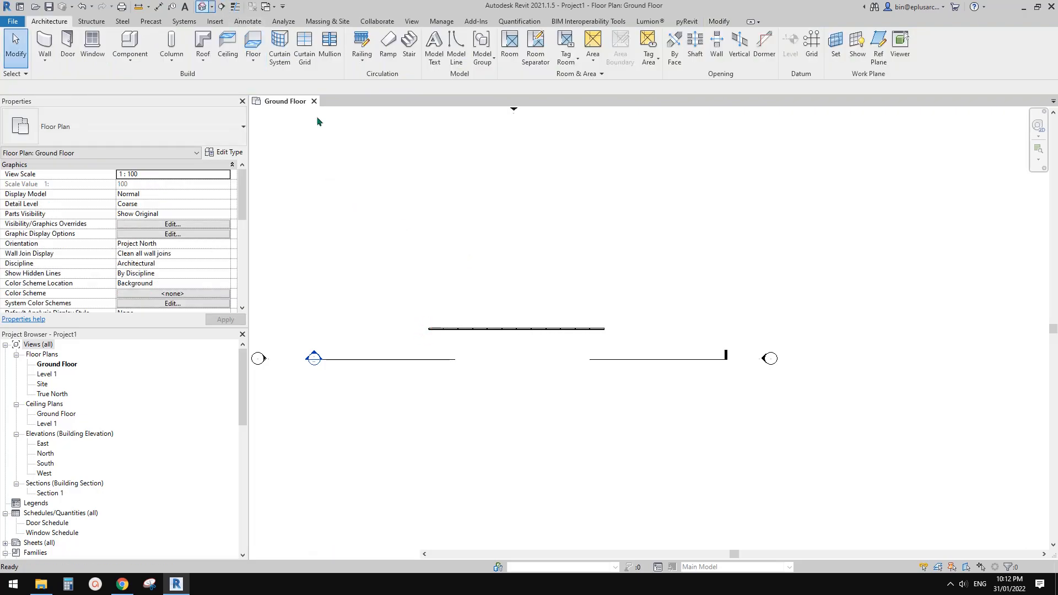
scroll(664, 323, "up", 3)
scroll(664, 324, "down", 1)
middle_click_drag(663, 323, 586, 355, "shift")
middle_click_drag(604, 315, 592, 315, "shift")
scroll(460, 314, "up", 2)
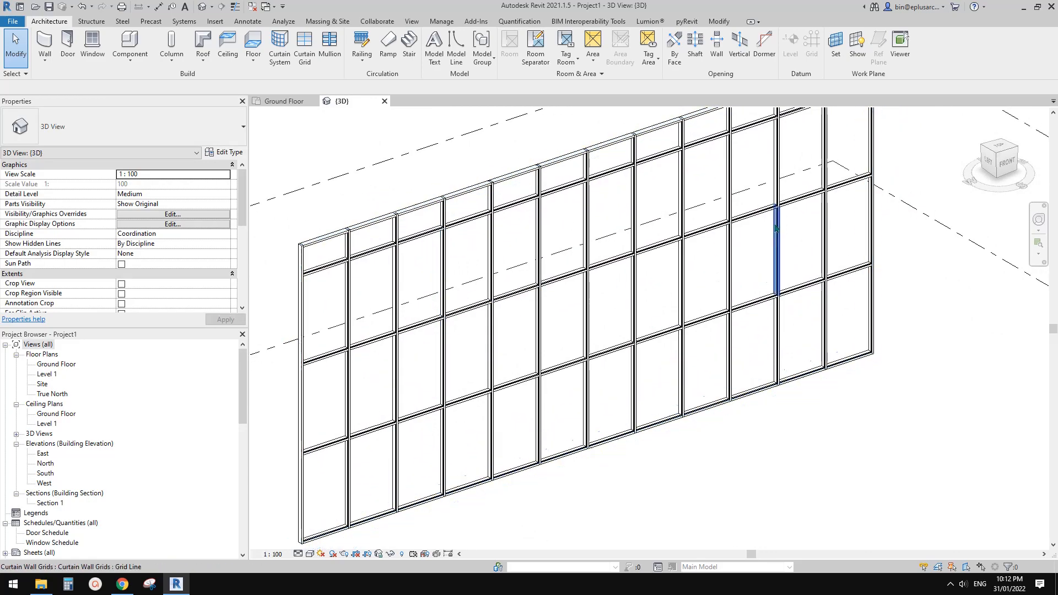
scroll(644, 277, "down", 2)
middle_click_drag(678, 277, 670, 325)
middle_click_drag(670, 325, 601, 379)
scroll(649, 336, "up", 1)
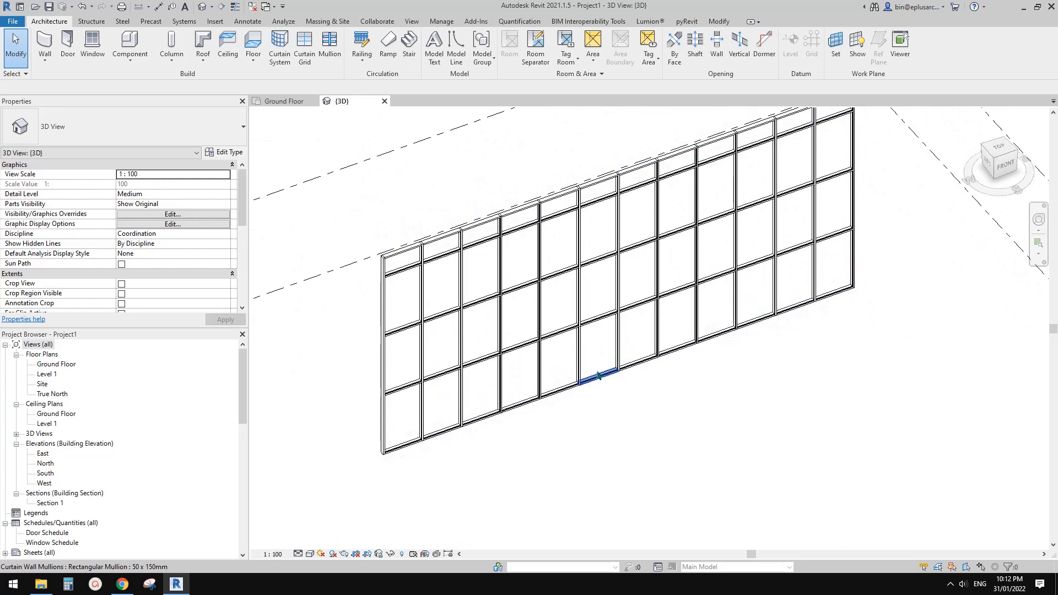
scroll(598, 376, "up", 1)
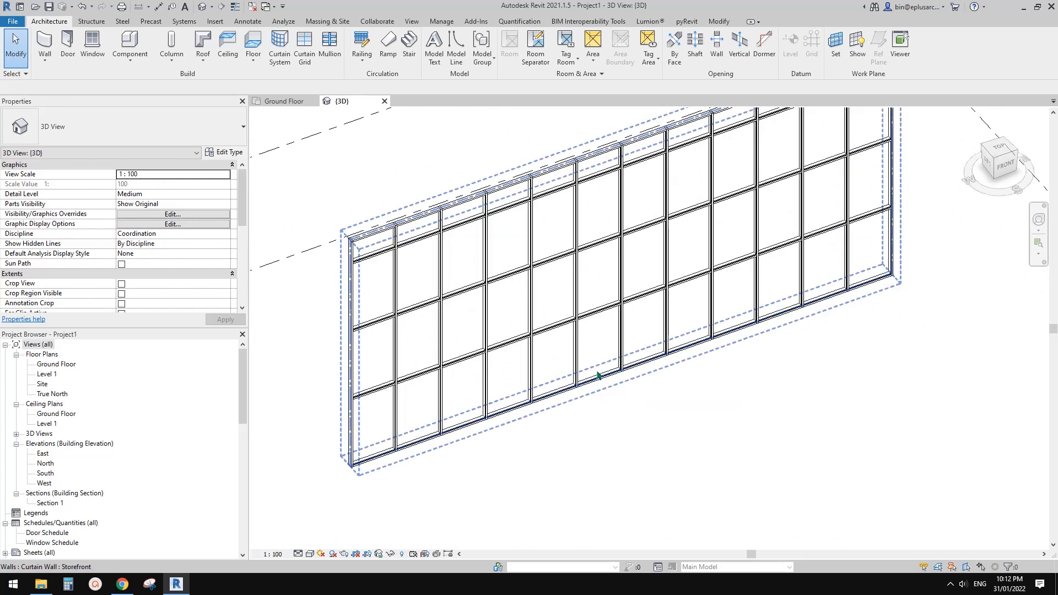
middle_click_drag(630, 379, 599, 389)
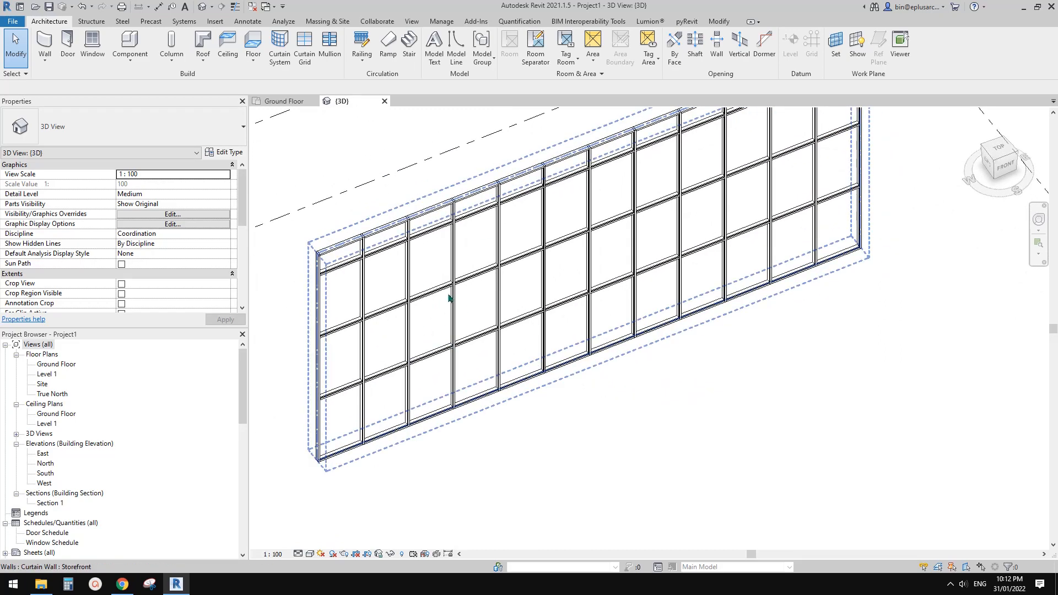
middle_click_drag(449, 298, 515, 252, "shift")
- Copy the Storefront curtain wall perpendicular to its face, placing the copy 300 mm in front of the original
left_click(518, 251)
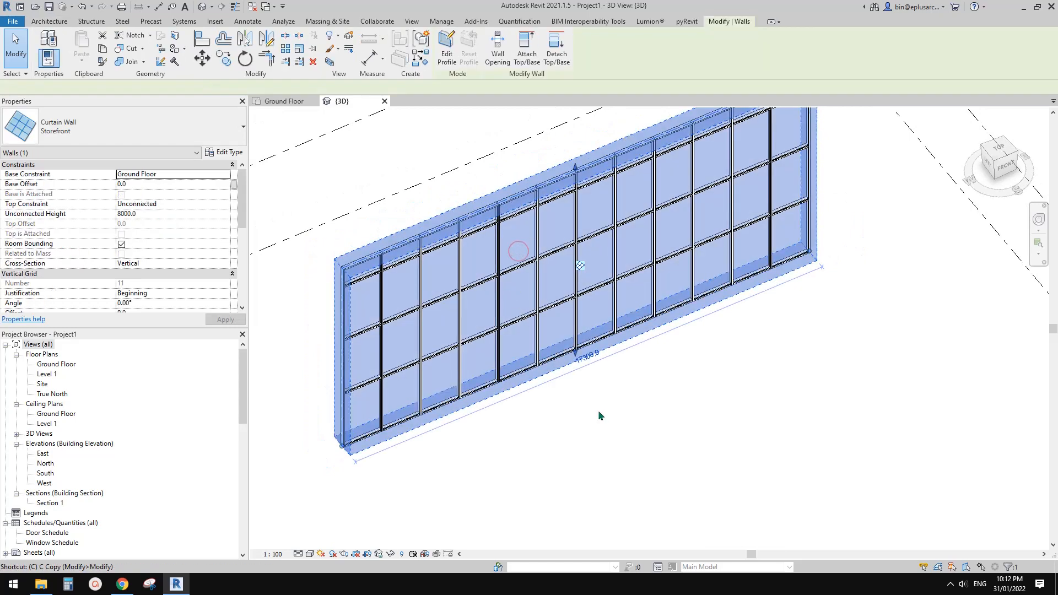
key("r")
key("o")
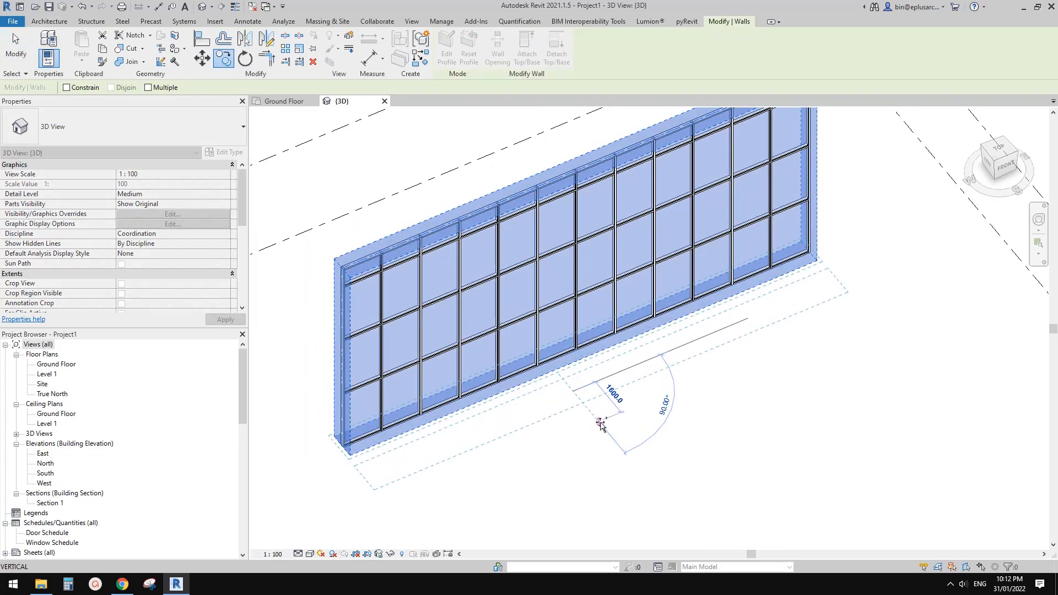
type("180")
key("Return")
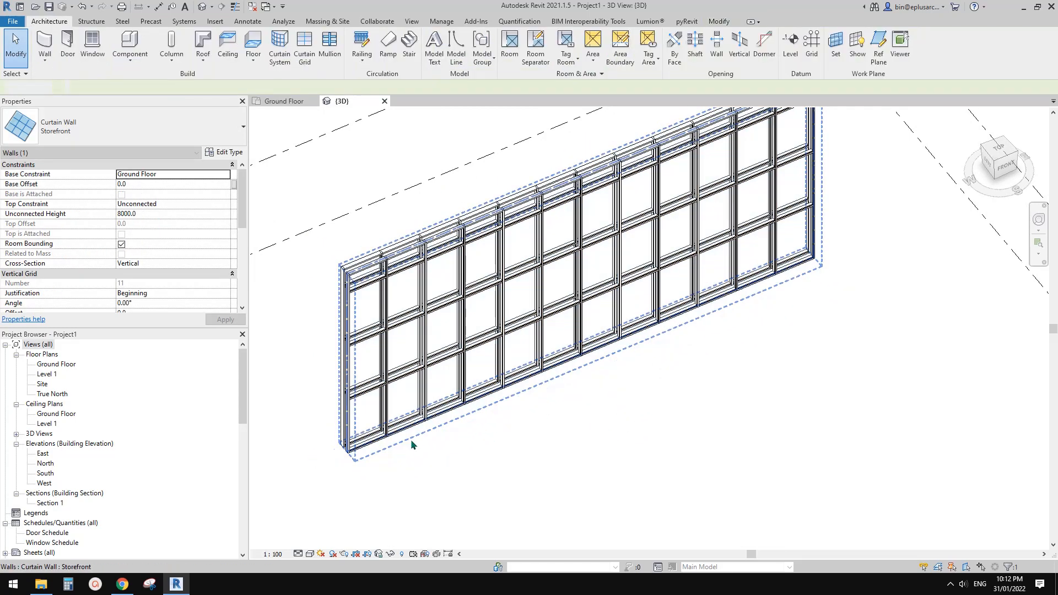
left_click(412, 445)
- Duplicate the front curtain wall's type under the name "new"
scroll(411, 445, "up", 5)
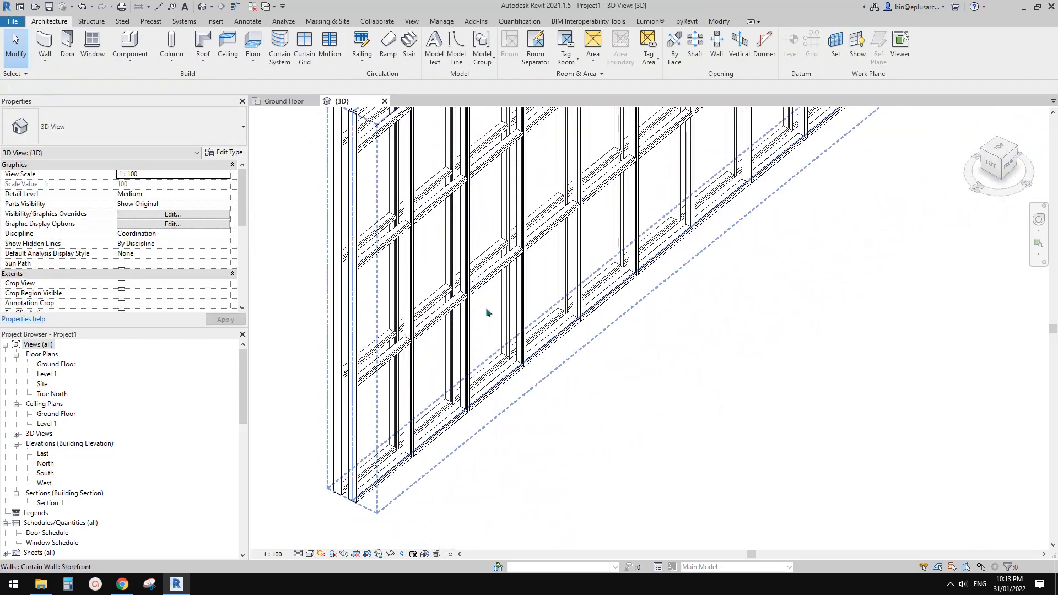
left_click(486, 313)
scroll(507, 325, "up", 2)
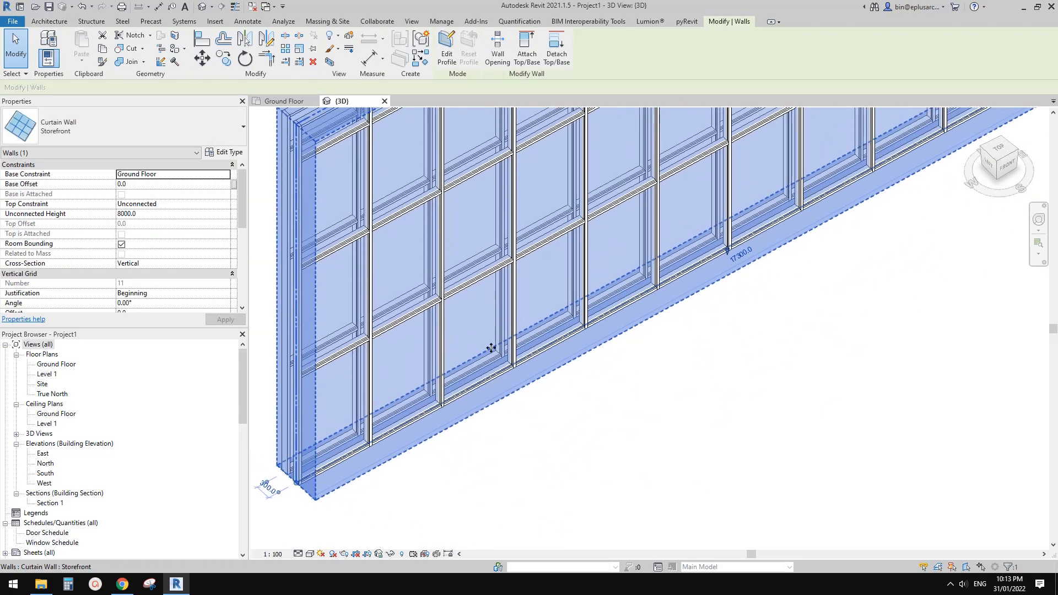
scroll(490, 347, "down", 3)
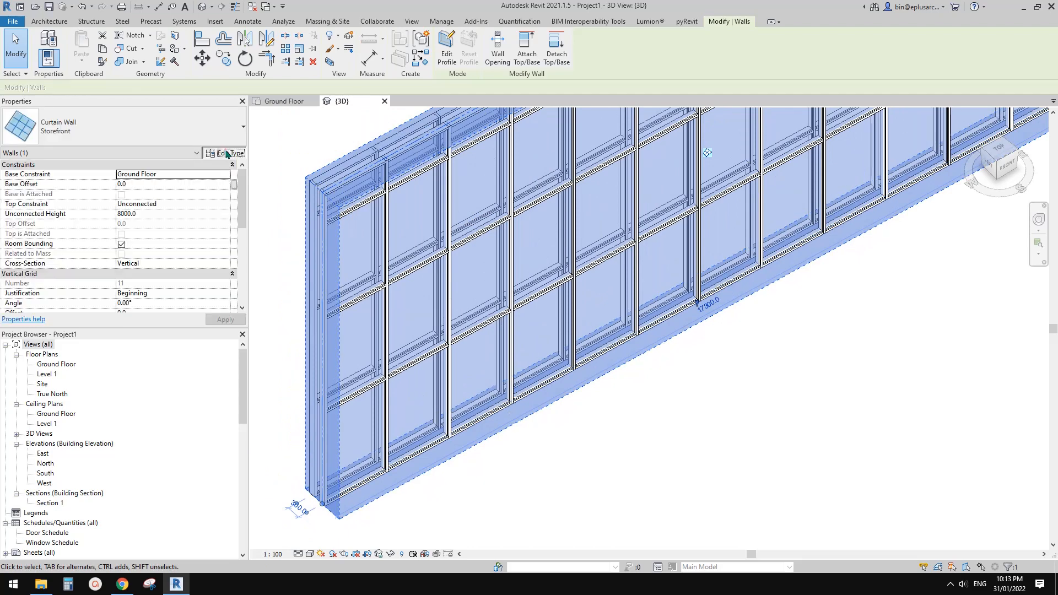
left_click(225, 153)
left_click(369, 142)
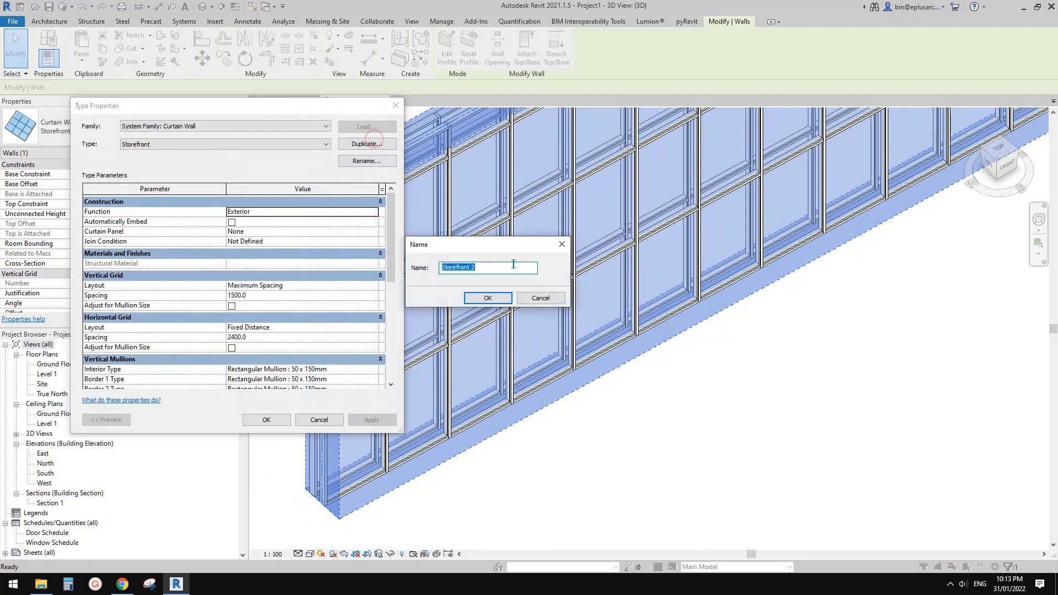
type("new")
key("Return")
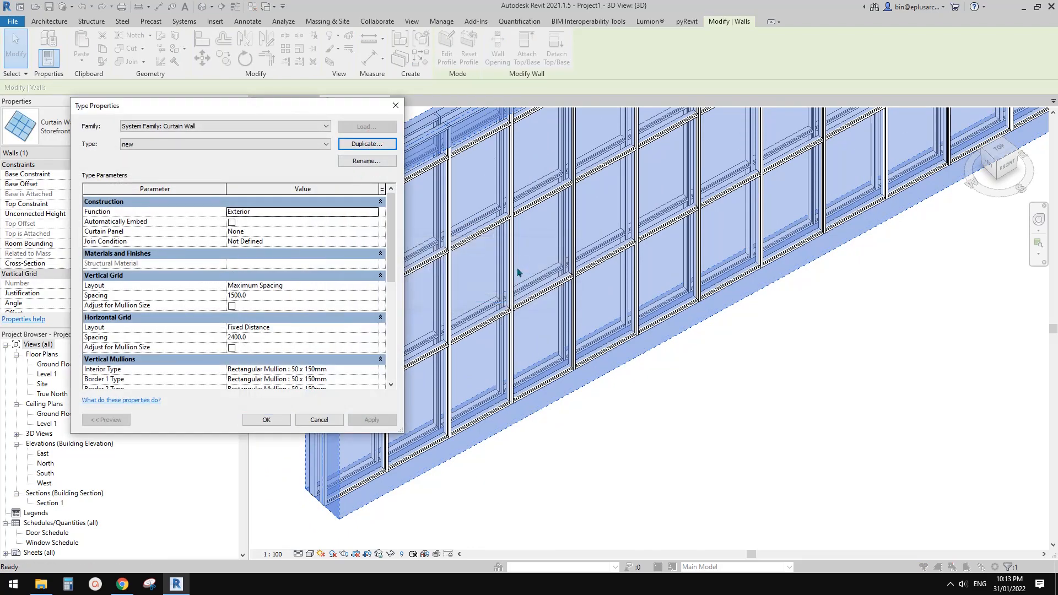
- Set the vertical grid spacing of the "new" curtain wall type to 300 mm and apply it
scroll(394, 265, "down", 4)
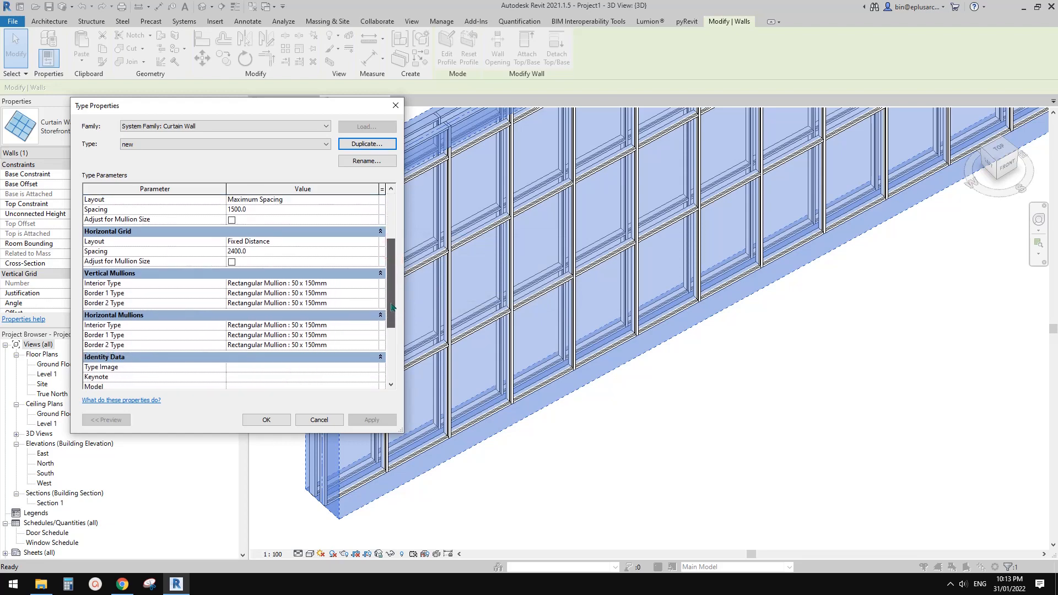
left_click_drag(392, 306, 390, 304)
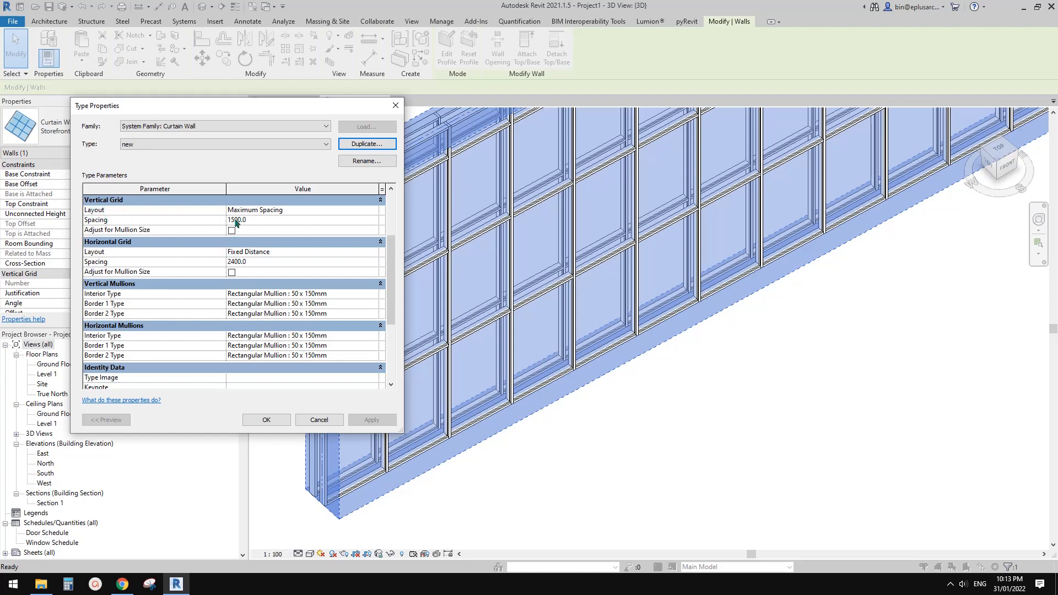
left_click(262, 221)
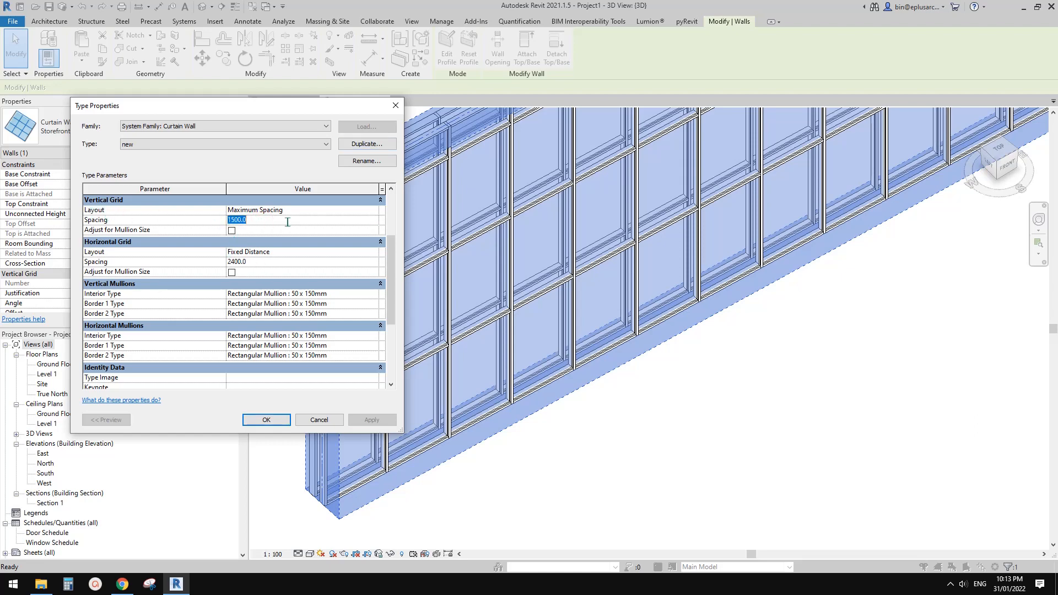
type("300")
scroll(391, 281, "down", 1)
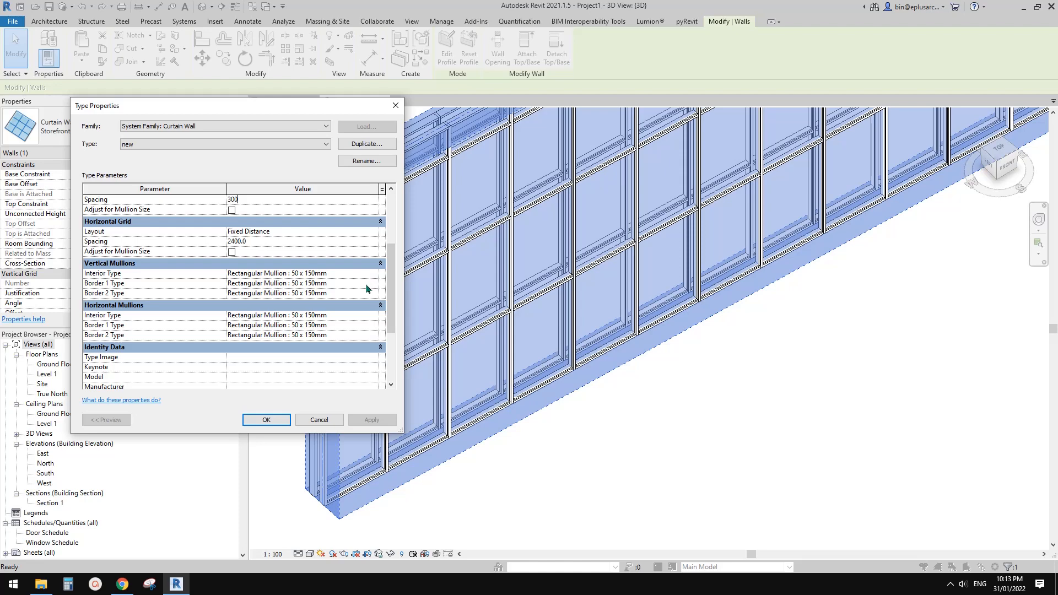
left_click(267, 420)
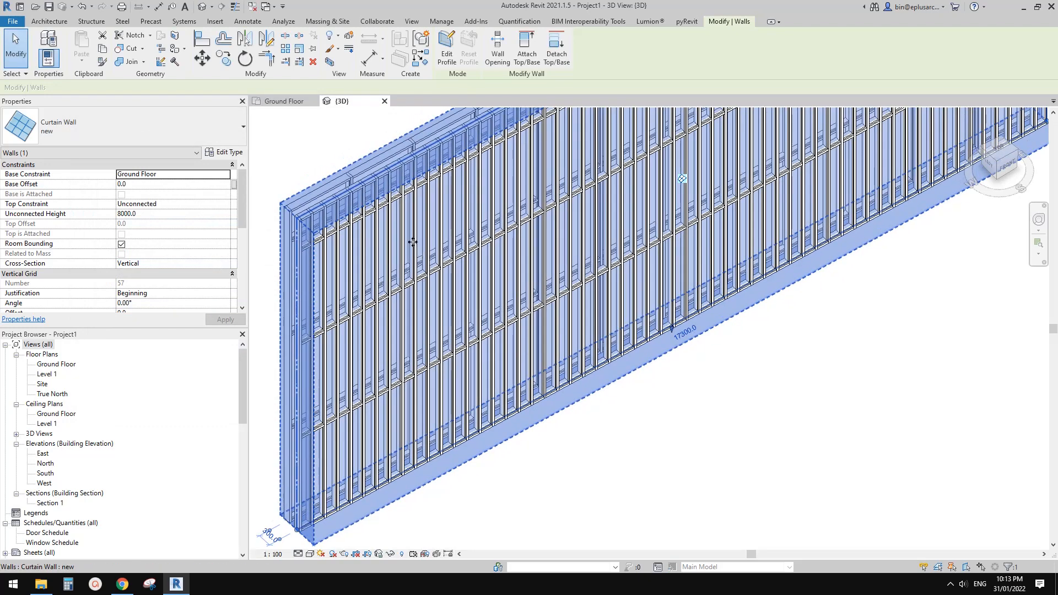
- Duplicate the type of one vertical mullion in the front curtain wall under the name "new"
key("Escape")
scroll(439, 386, "up", 3)
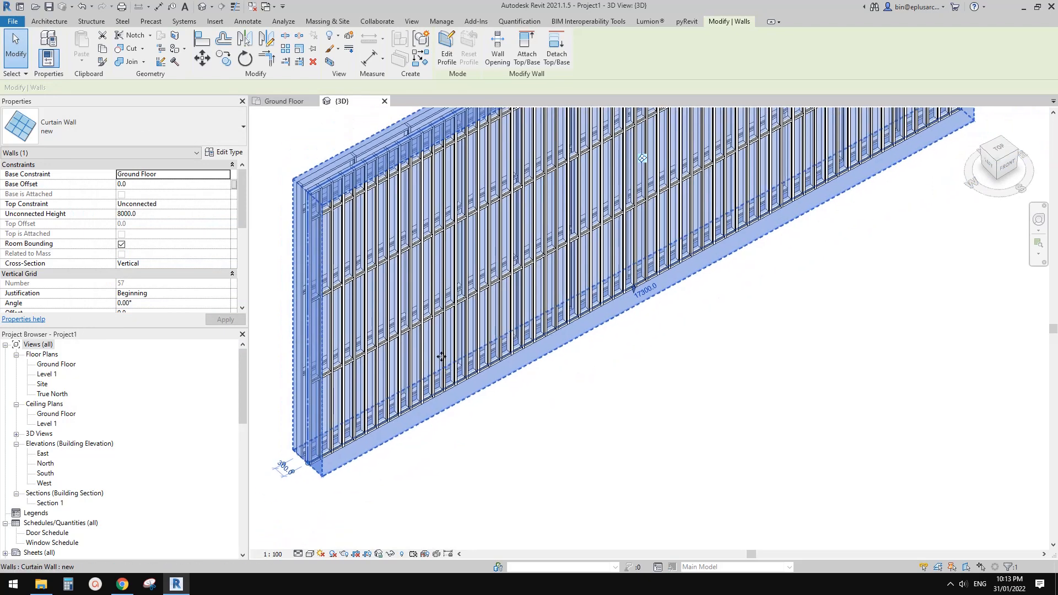
scroll(396, 347, "up", 4)
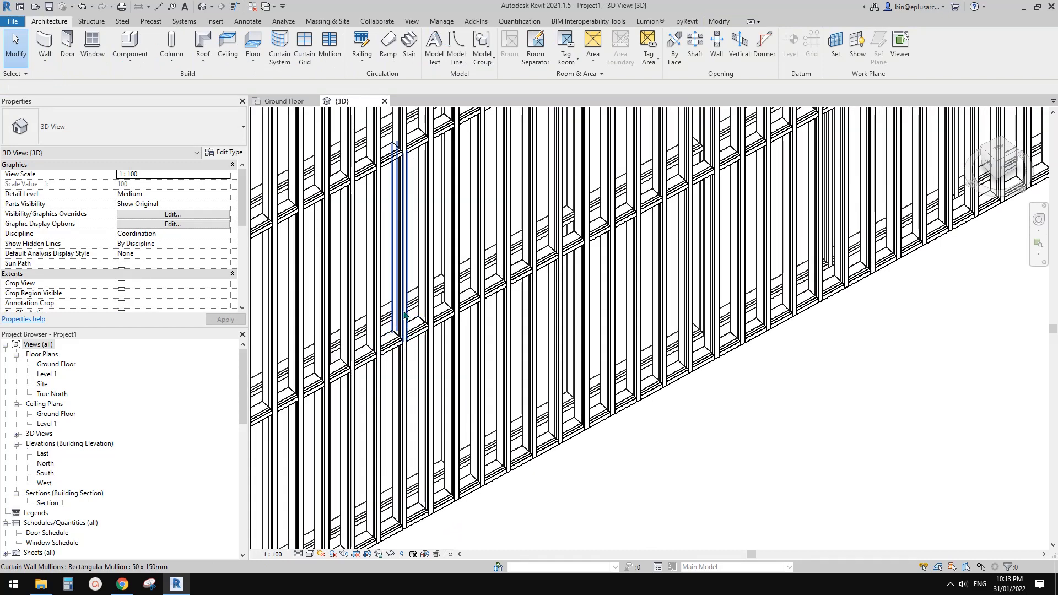
left_click(401, 222)
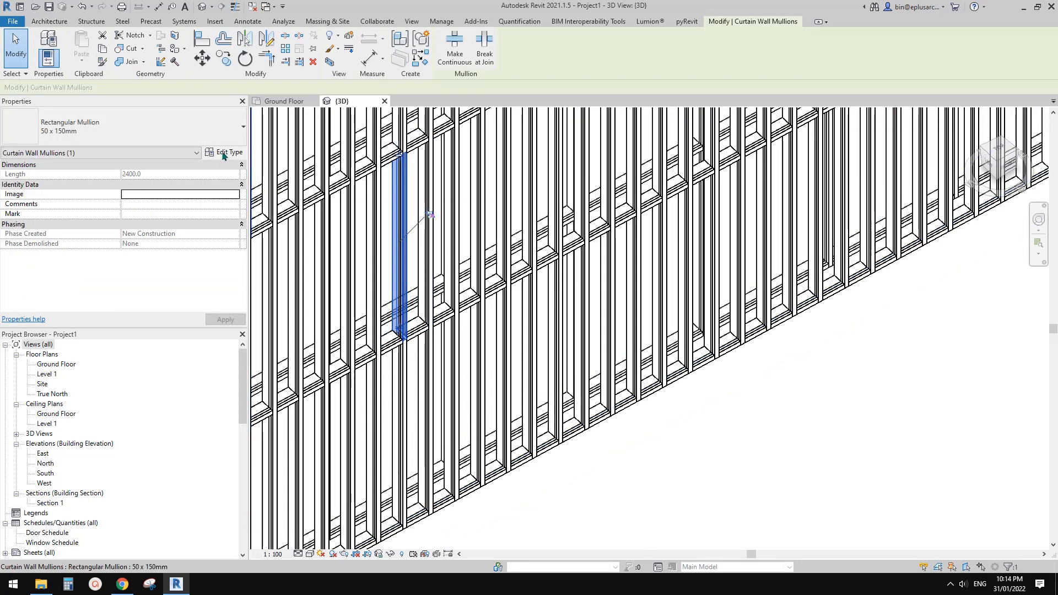
left_click(223, 154)
left_click(359, 145)
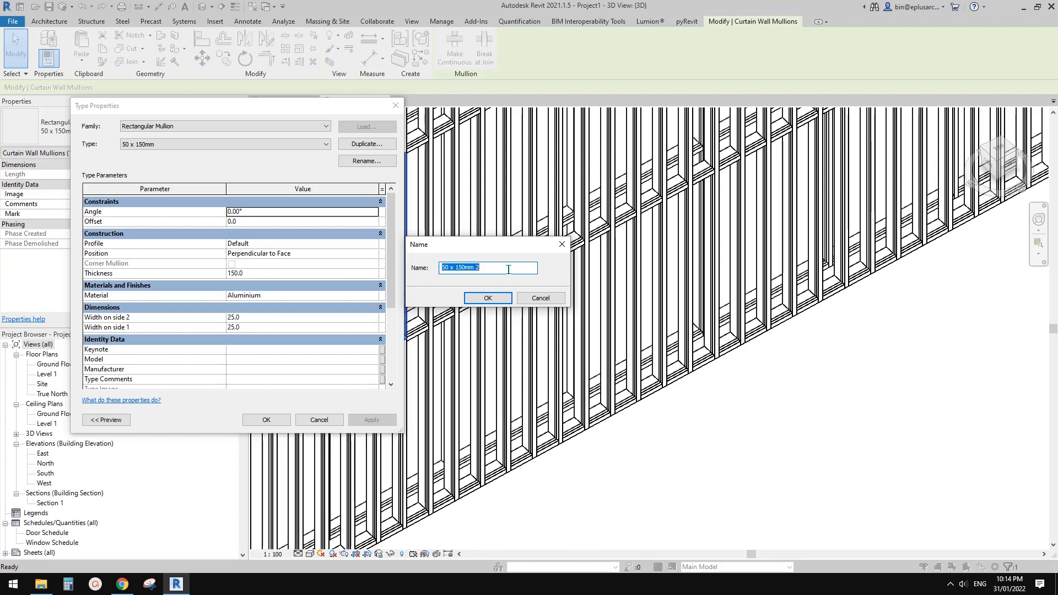
type("new")
key("Return")
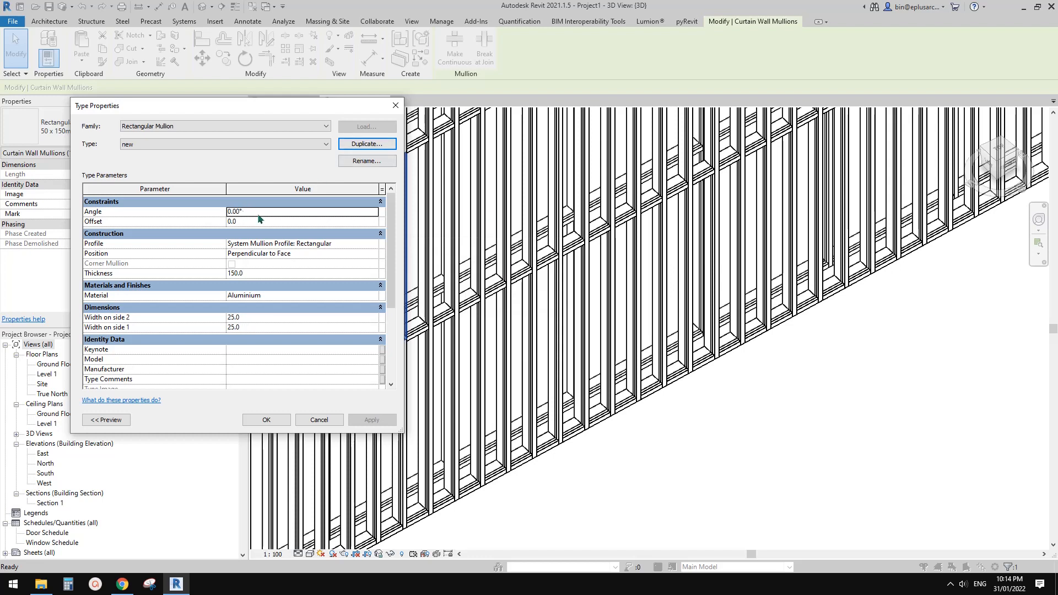
- Set the "new" mullion type to a width of 10 mm on both sides and a thickness of 300 mm
left_click(259, 318)
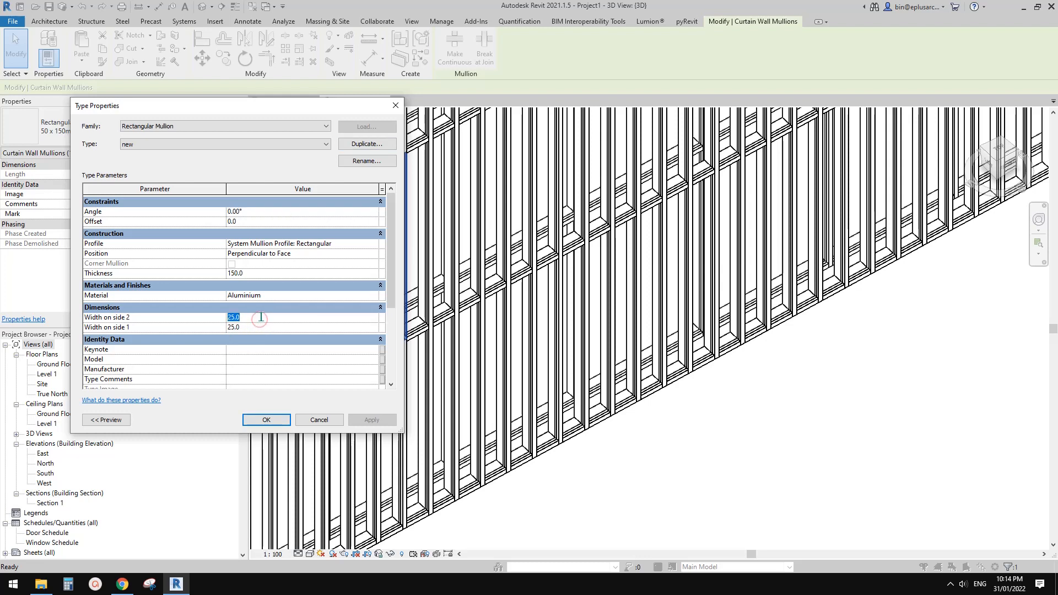
type("10")
left_click(279, 327)
type("10")
left_click(268, 274)
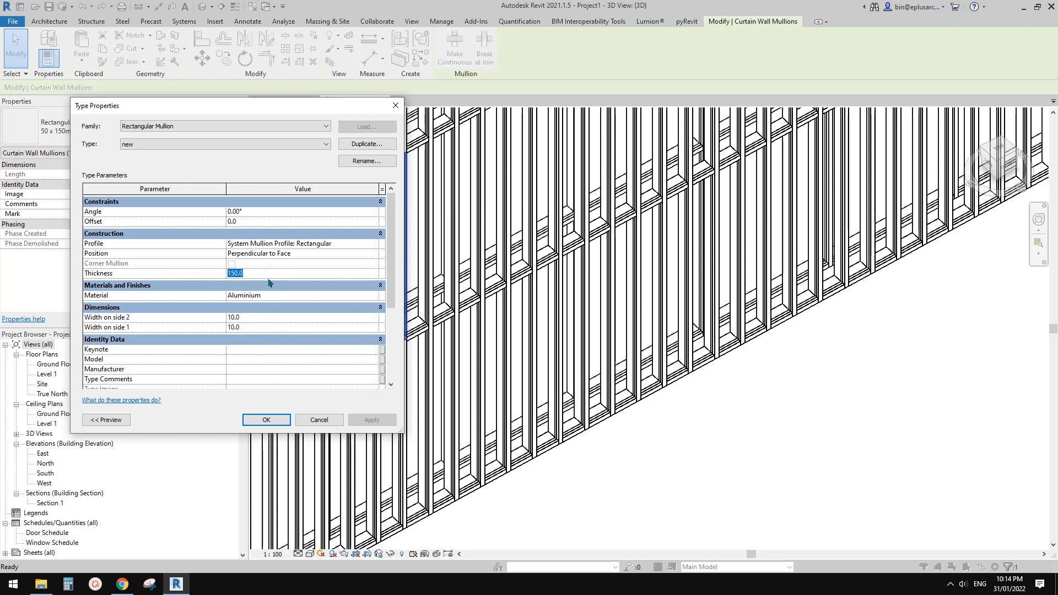
type("300")
- Set the "new" mullion type's angle to 30 degrees and apply the type changes
left_click_drag(253, 106, 245, 114)
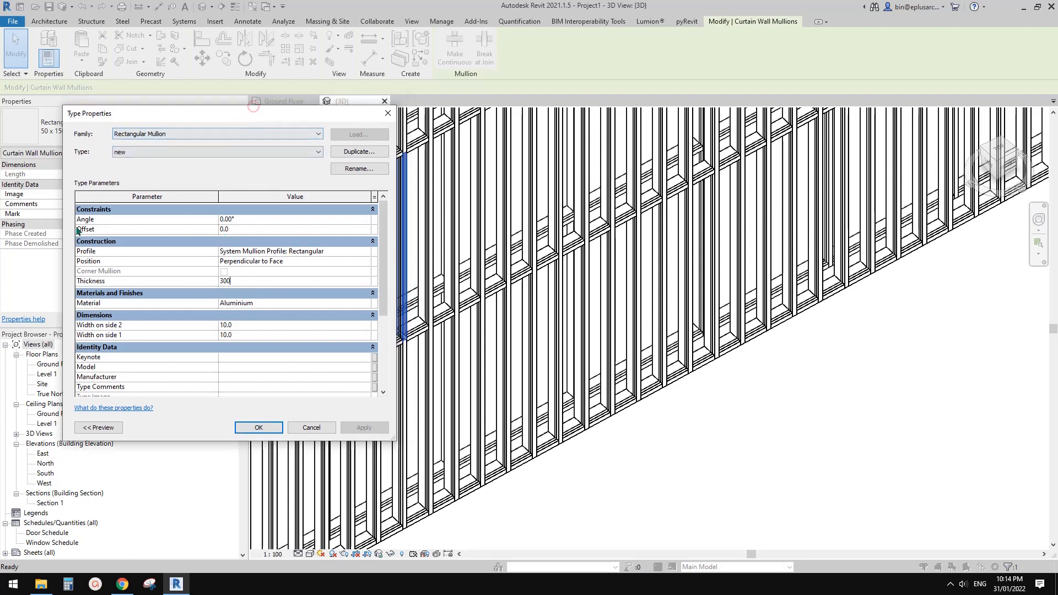
left_click(268, 219)
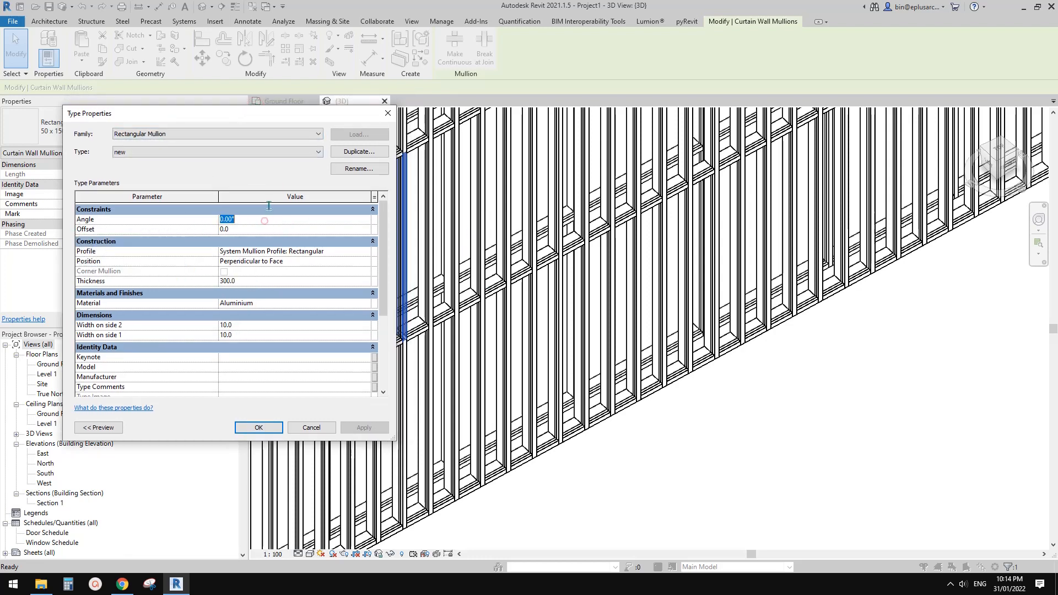
type("30")
left_click(258, 427)
- Inspect the modified vertical mullion's angle and its junction with the horizontal mullions in 3D
middle_click_drag(432, 349, 379, 303, "shift")
key("Escape")
scroll(406, 308, "up", 1)
left_click(406, 303)
key("Escape")
left_click(387, 308)
scroll(372, 333, "up", 2)
scroll(379, 321, "up", 1)
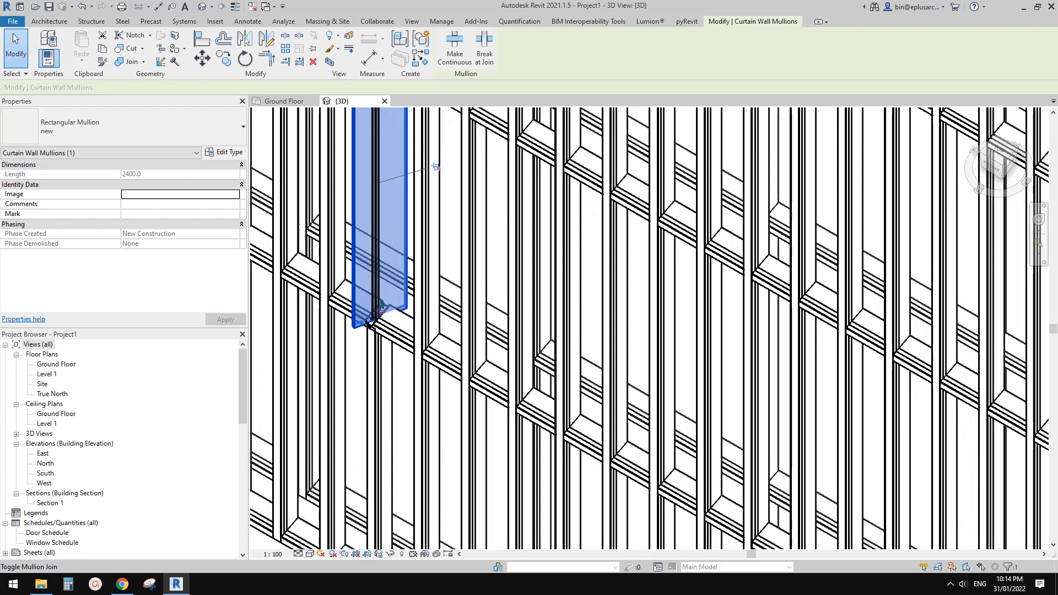
- Set the "new" mullion type's offset to 150 mm and apply the type changes
middle_click_drag(380, 304, 366, 329, "shift")
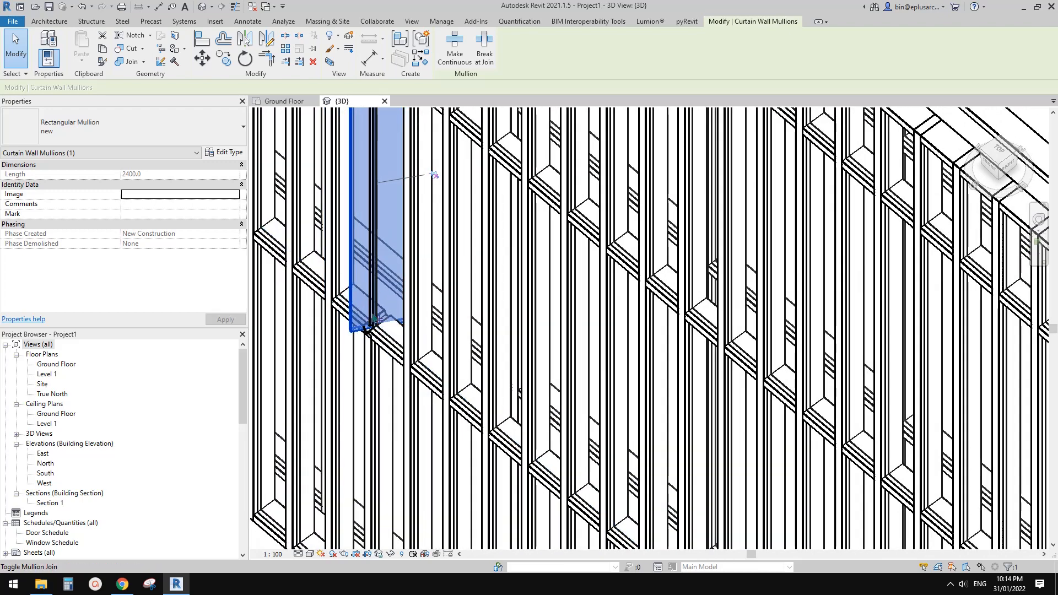
left_click(375, 319)
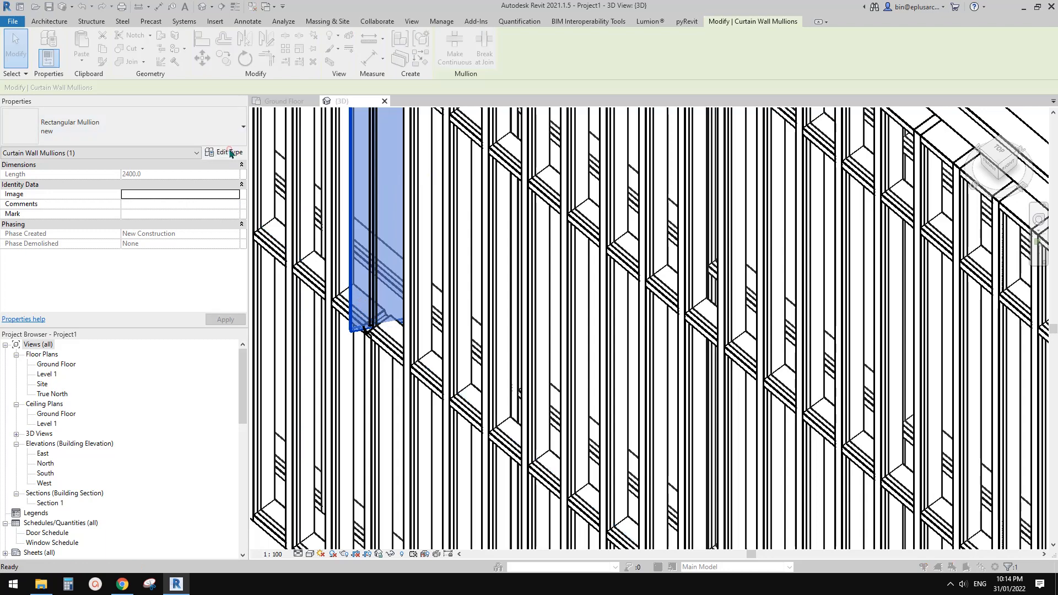
left_click(226, 152)
left_click_drag(341, 115, 678, 117)
left_click(582, 231)
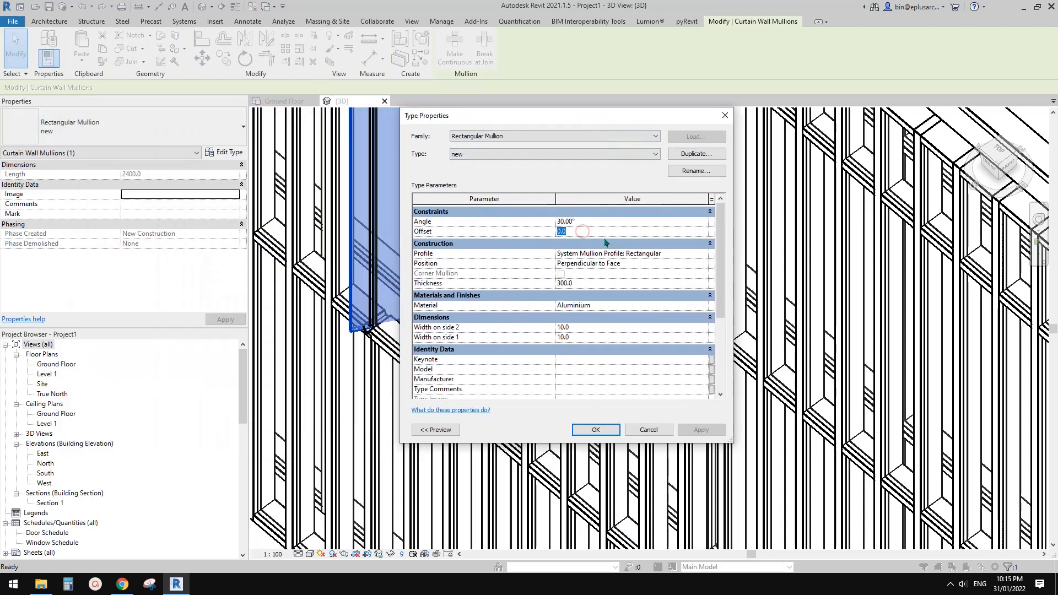
type("150")
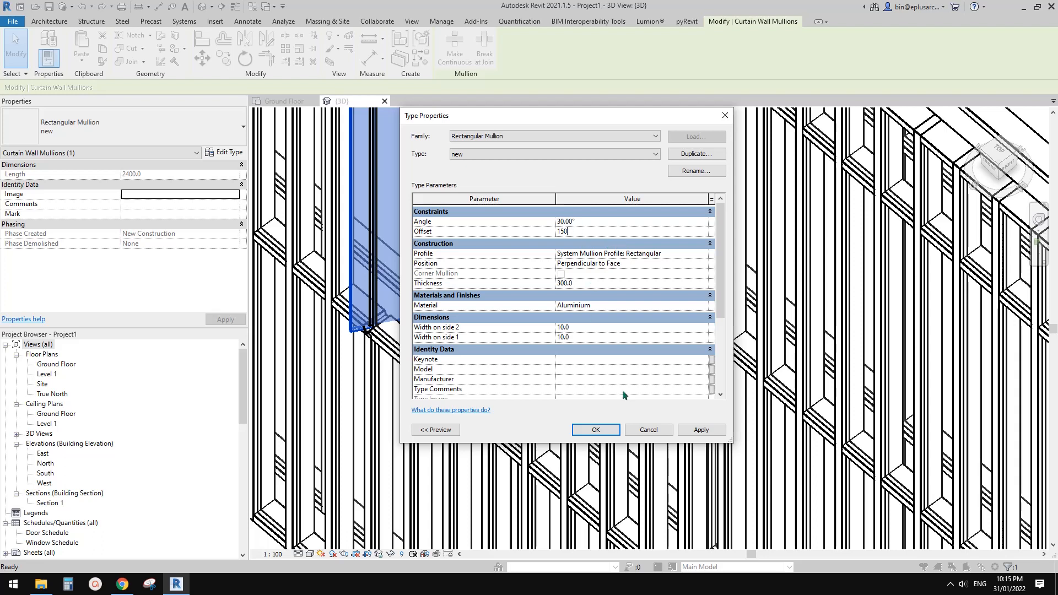
left_click(693, 431)
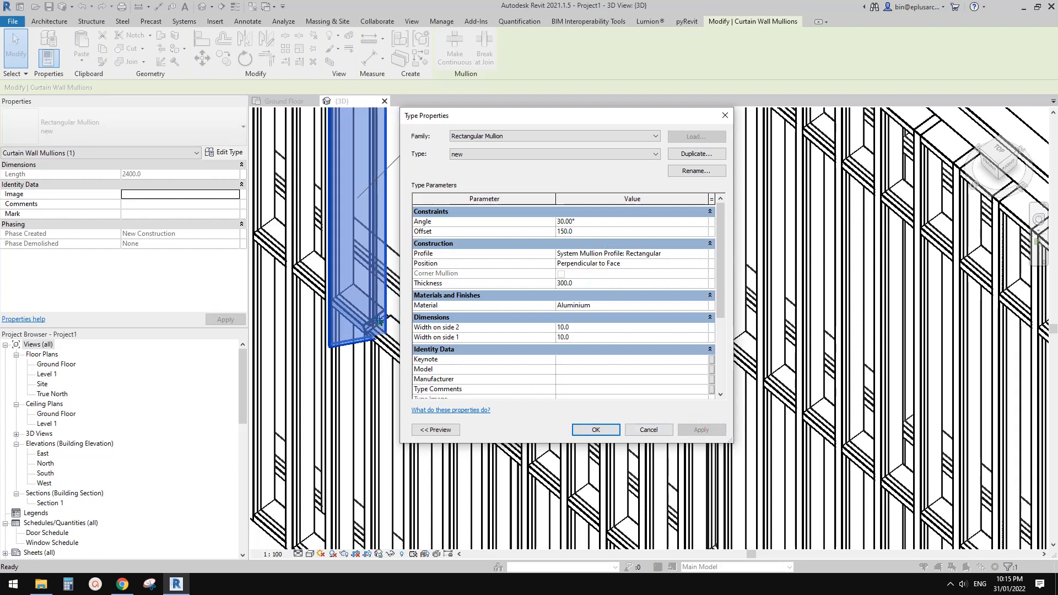
left_click(595, 429)
- Inspect the offset vertical mullion against its neighbours and the horizontal mullions in 3D
middle_click_drag(419, 364, 633, 419, "shift")
middle_click_drag(516, 272, 443, 297, "shift")
middle_click_drag(445, 254, 416, 267, "shift")
left_click(414, 265)
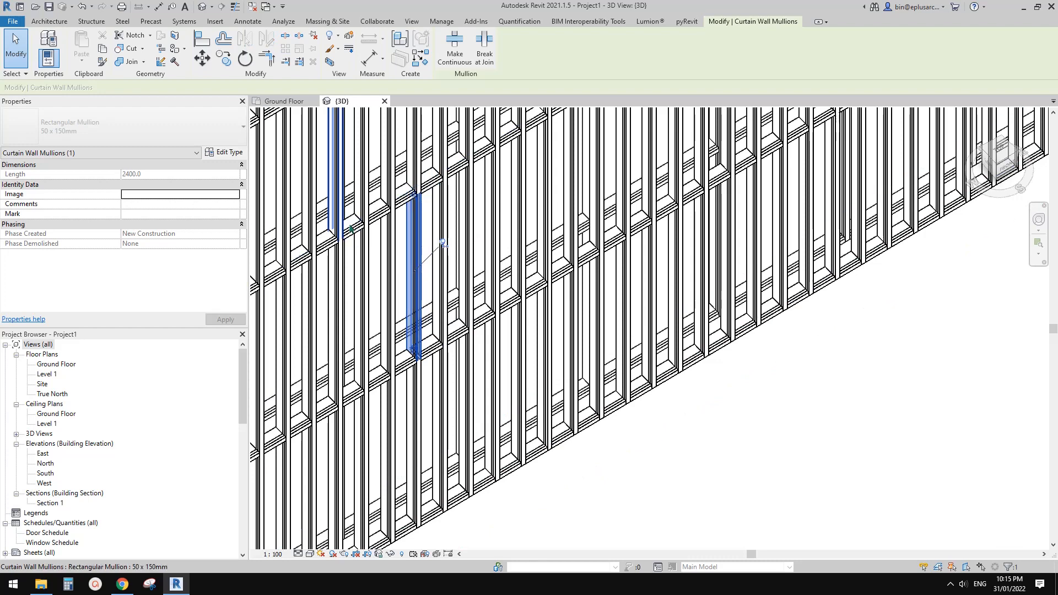
scroll(404, 247, "down", 3)
middle_click_drag(409, 249, 439, 250)
key("Escape")
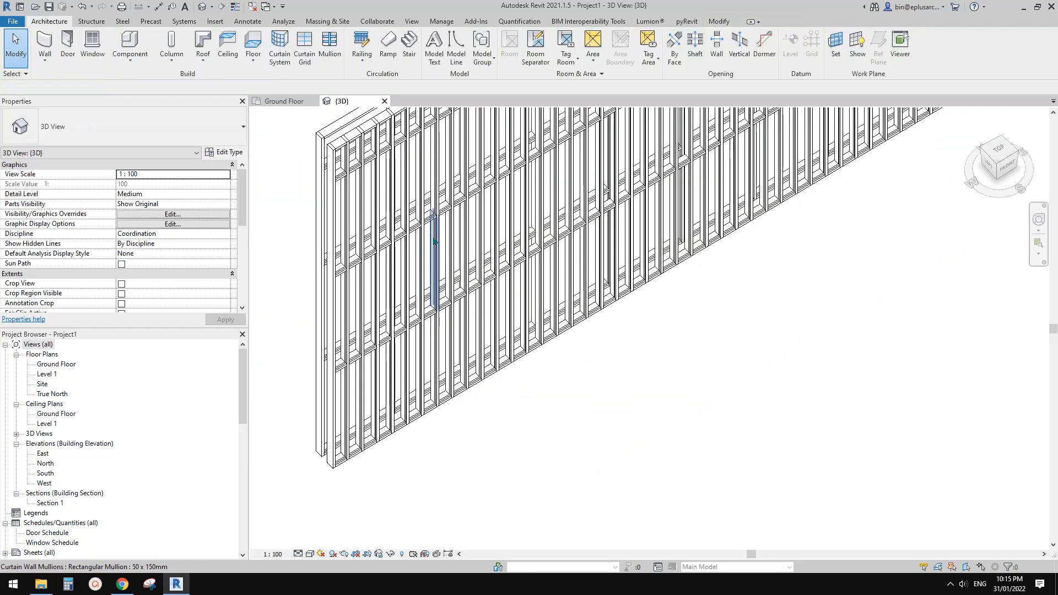
- Set the interior vertical mullion type of the front curtain wall type to Rectangular Mullion : new
left_click(369, 133)
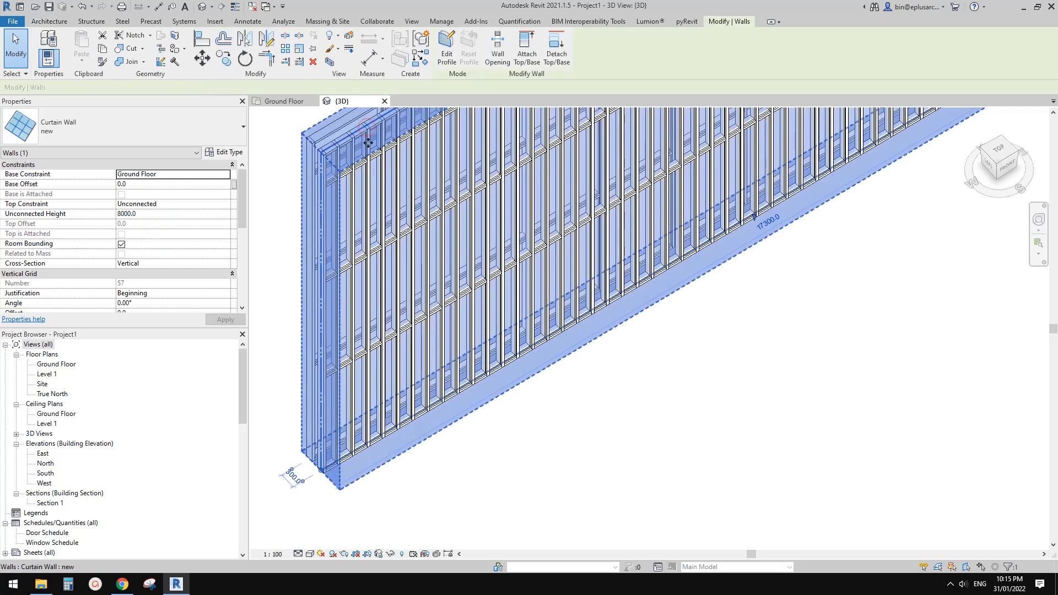
left_click(224, 152)
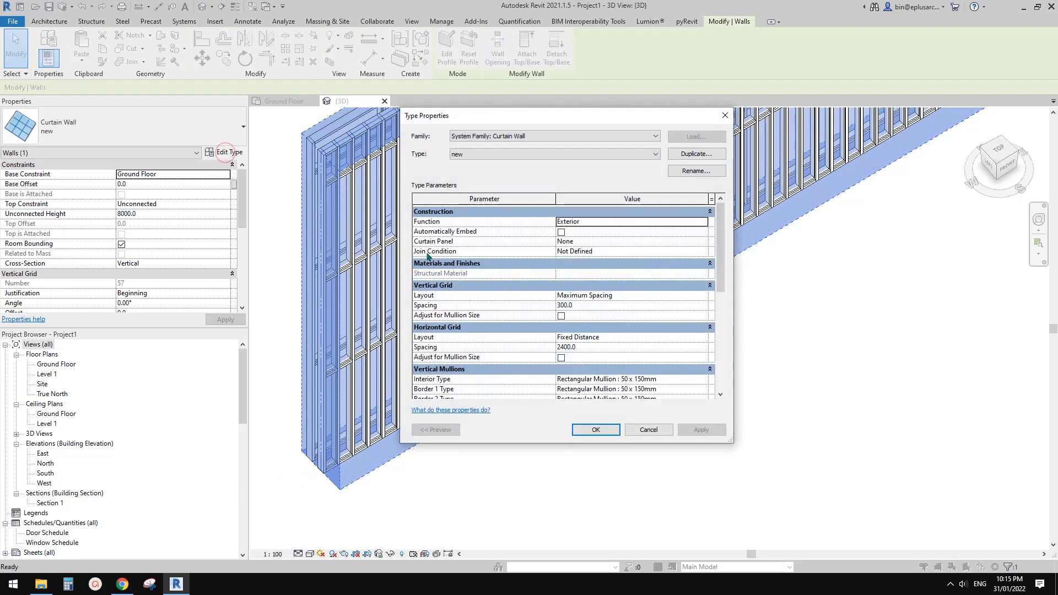
scroll(717, 285, "down", 3)
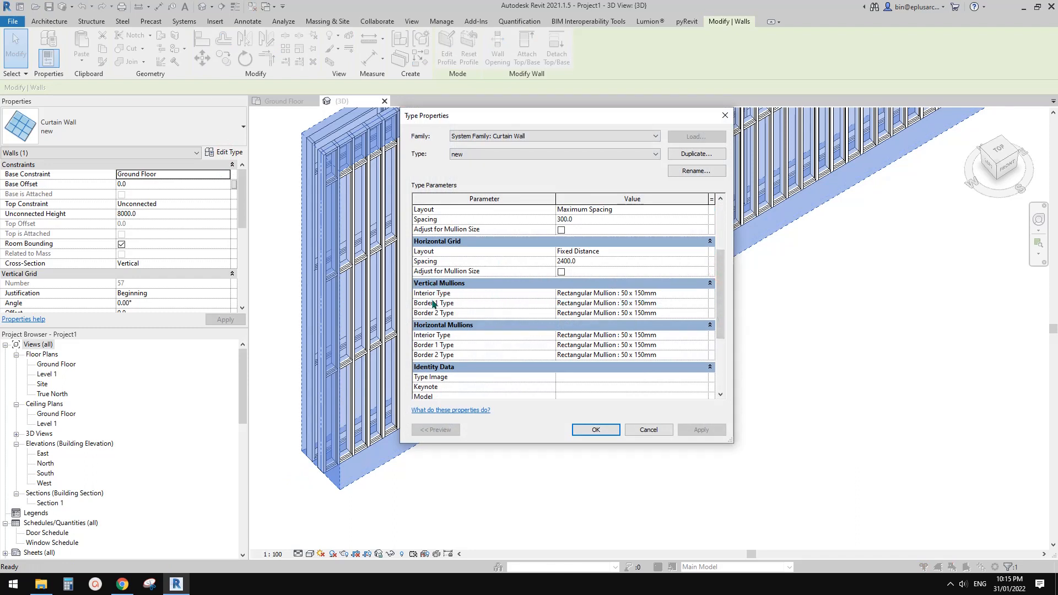
left_click(702, 294)
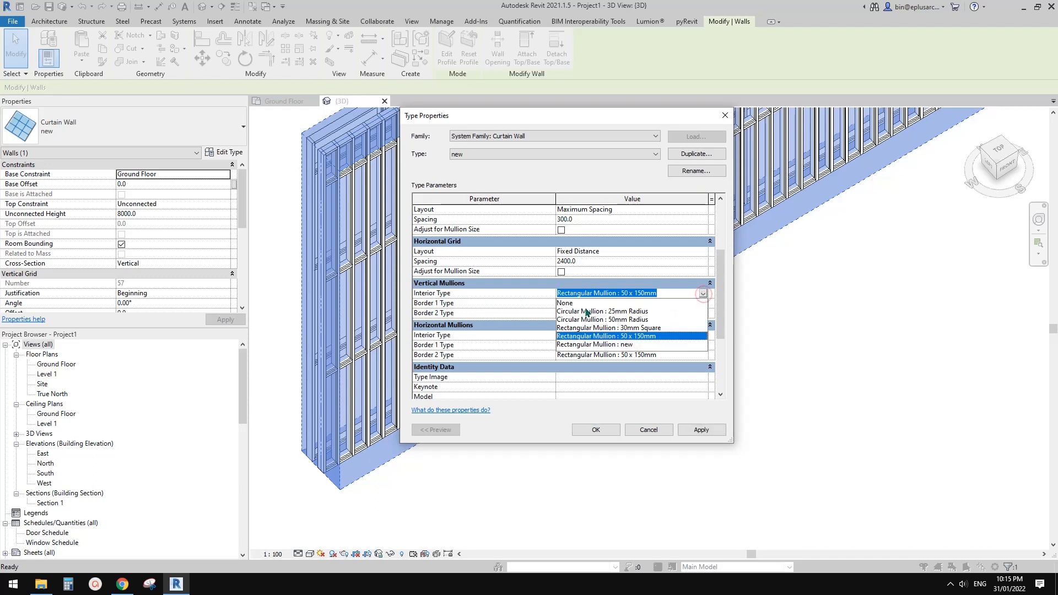
left_click(623, 344)
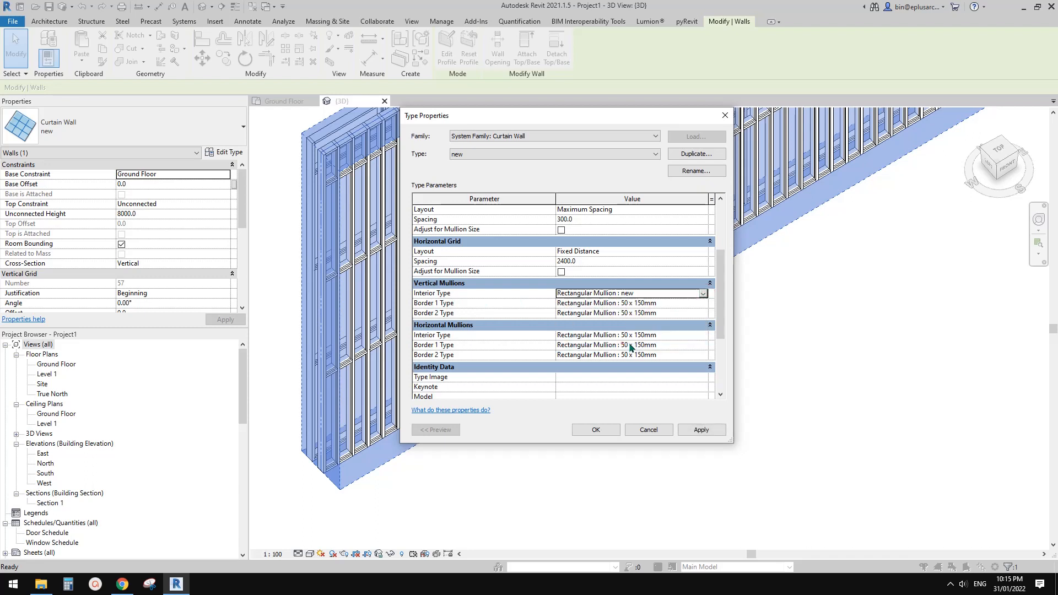
- Set both vertical border mullion types to Rectangular Mullion : new and apply the curtain wall type changes
left_click(706, 303)
left_click(704, 314)
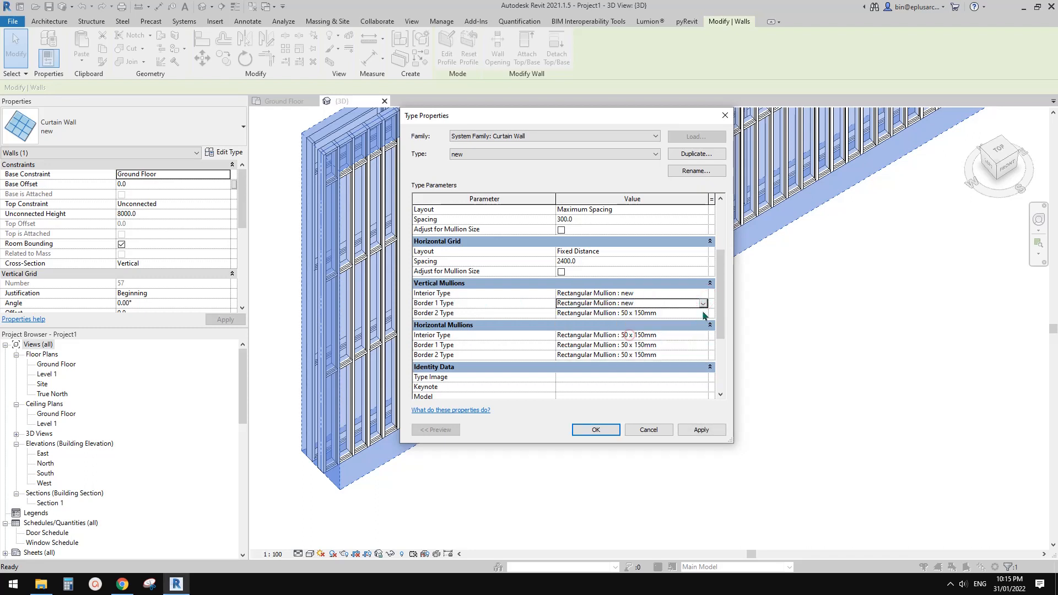
left_click(703, 314)
left_click(628, 357)
left_click(702, 430)
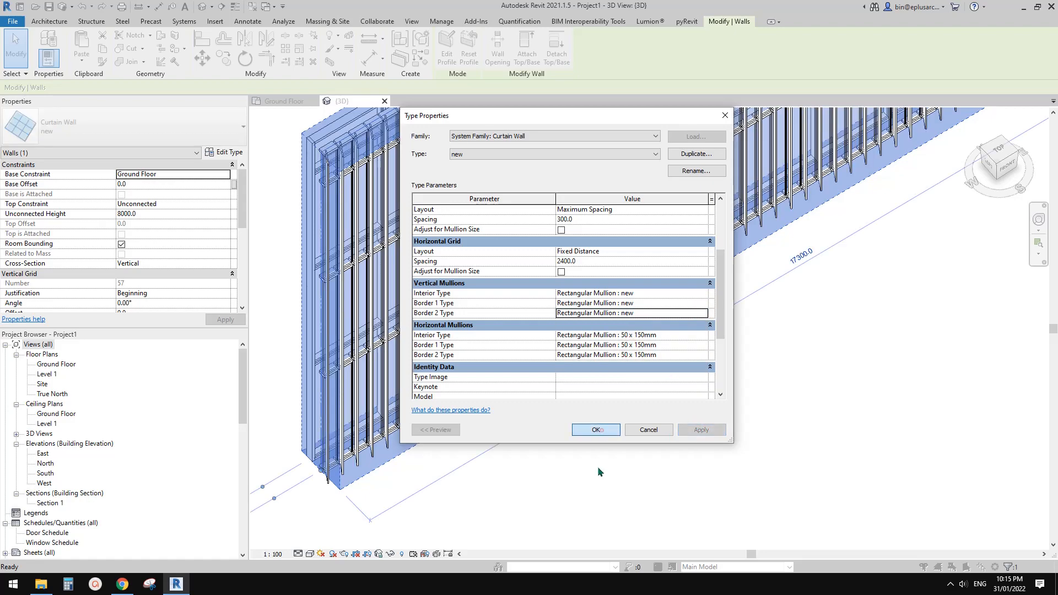
left_click(595, 430)
- Examine the angled vertical mullions across the facade and their junctions with the horizontal mullions in 3D
middle_click_drag(582, 444, 532, 370, "shift")
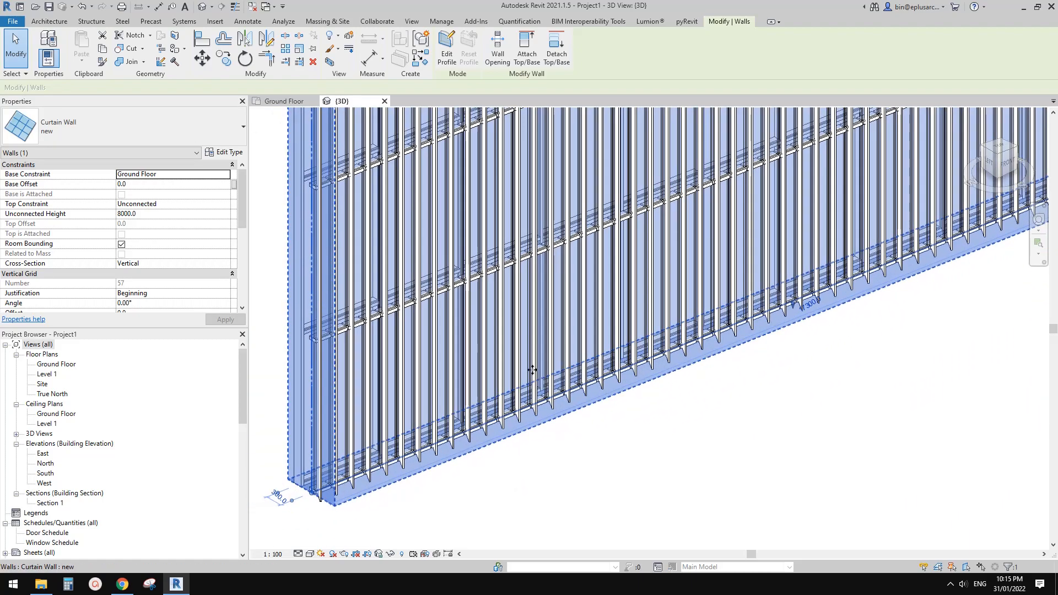
middle_click_drag(467, 272, 427, 325)
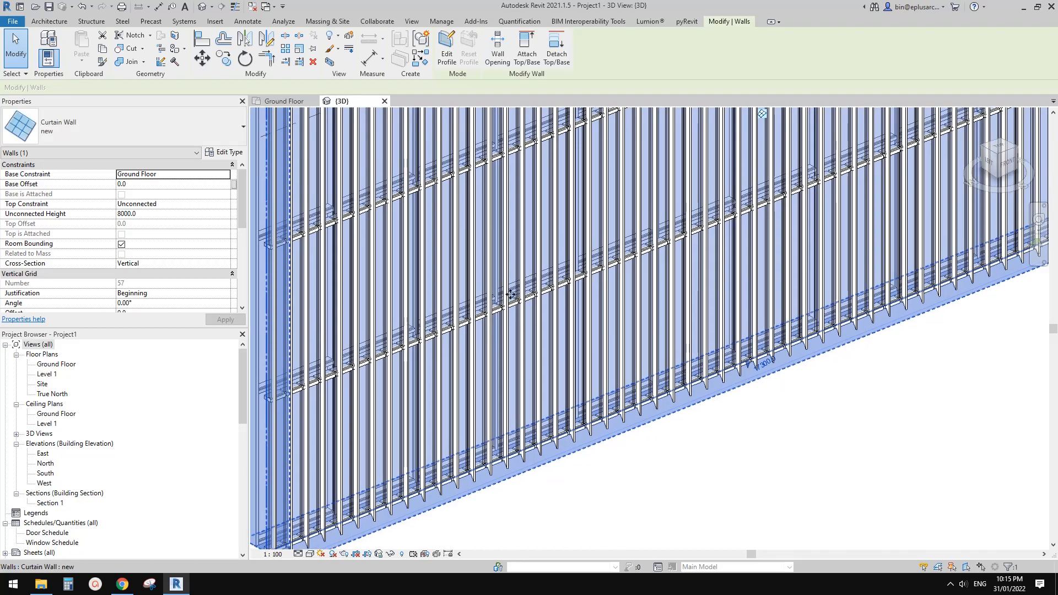
mouse_move(494, 303)
middle_mouse_down("shift")
mouse_move(491, 291)
mouse_move(513, 303)
middle_mouse_up("shift")
middle_click_drag(493, 250, 531, 264)
middle_click_drag(487, 227, 465, 251, "shift")
middle_click_drag(445, 212, 490, 254)
middle_click_drag(490, 253, 526, 253, "shift")
scroll(457, 258, "up", 4)
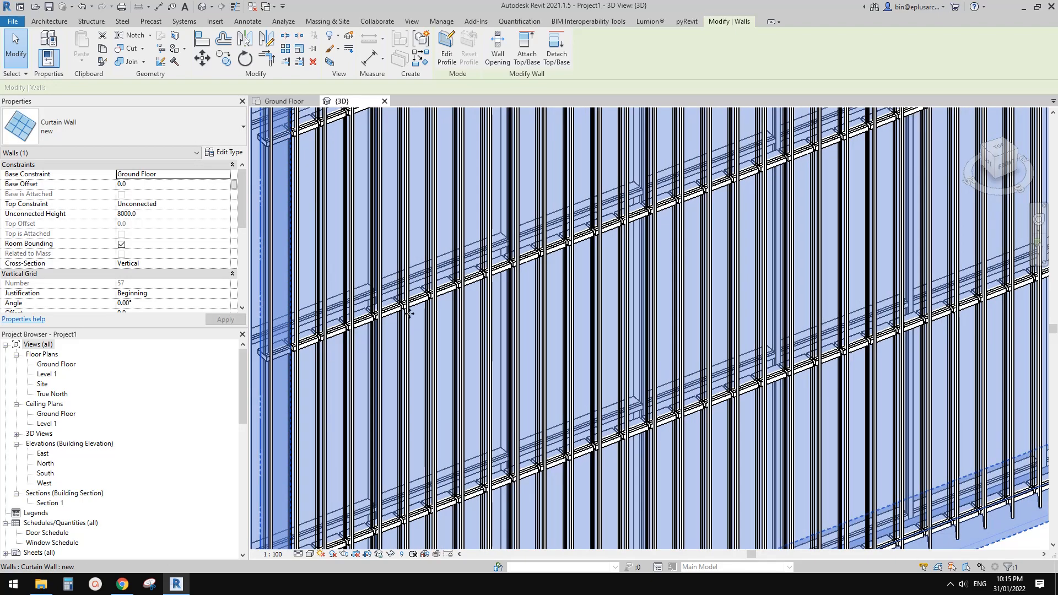
scroll(451, 283, "down", 5)
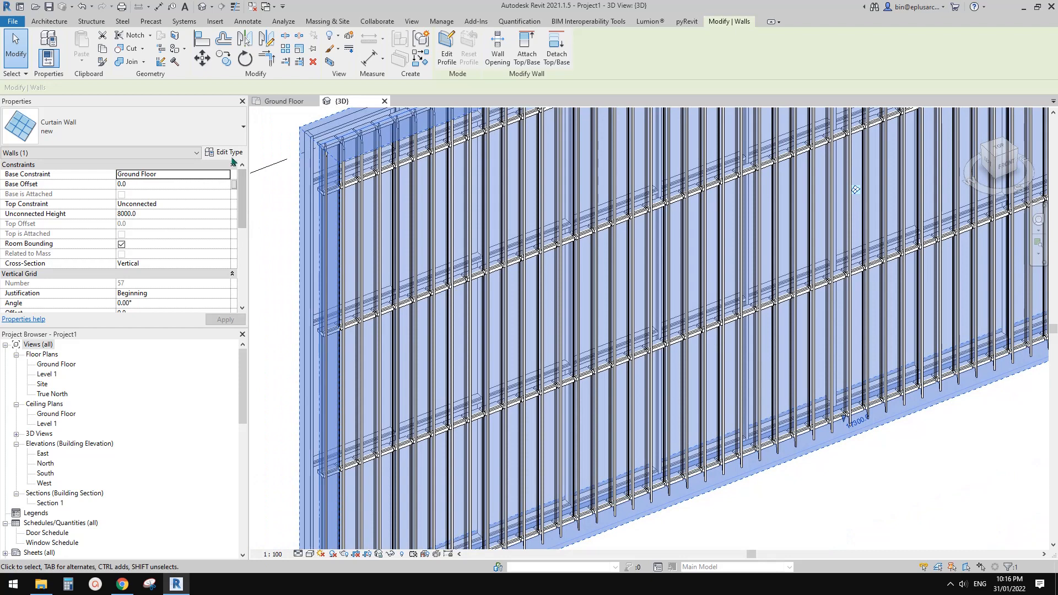
- Set the front curtain wall type's join condition to Horizontal Grid Continuous
left_click(225, 152)
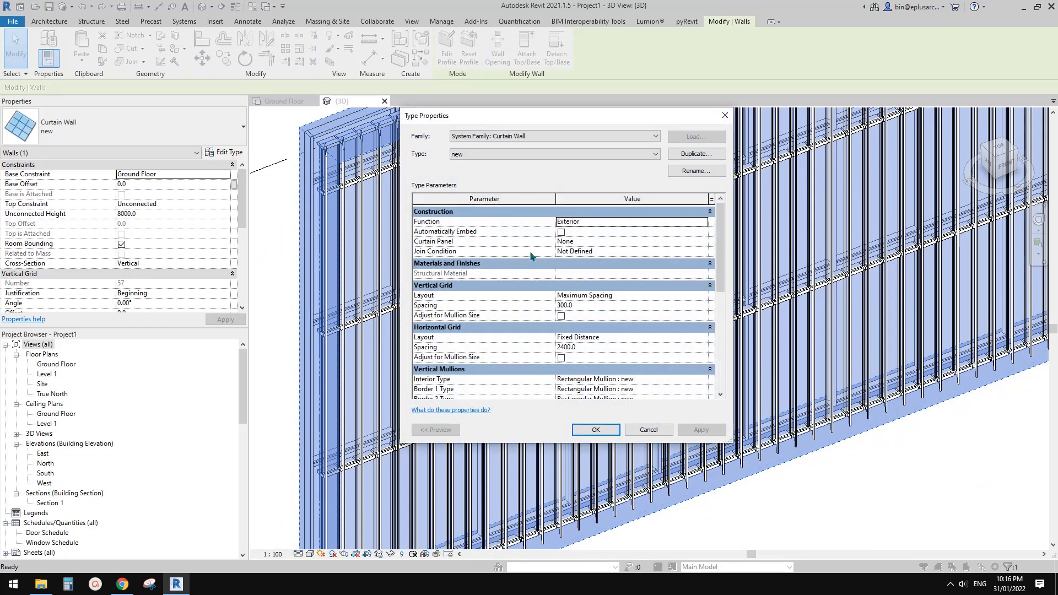
left_click(630, 251)
left_click(701, 250)
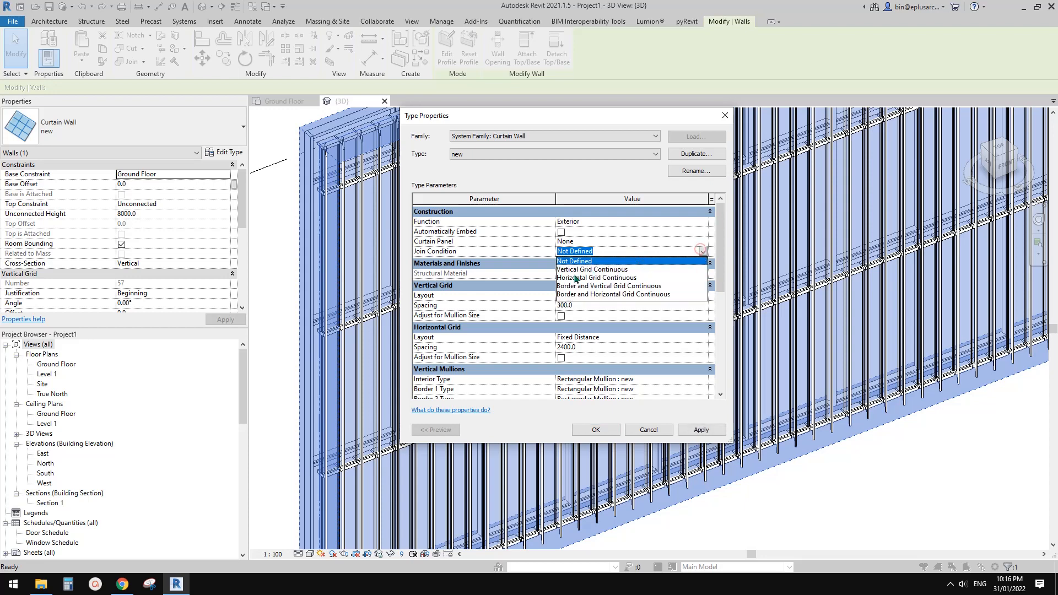
left_click(611, 277)
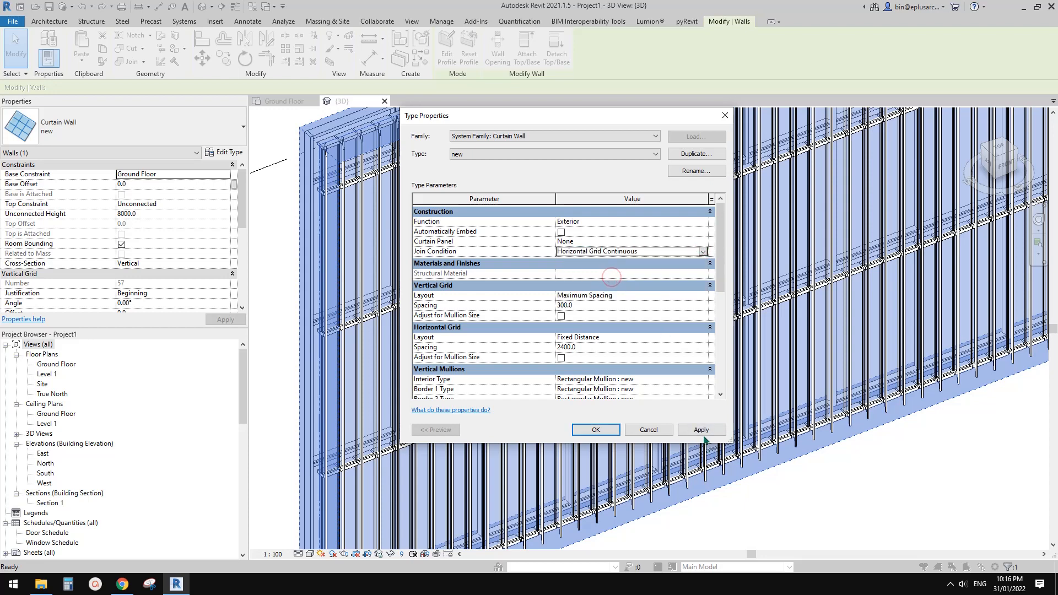
left_click(603, 433)
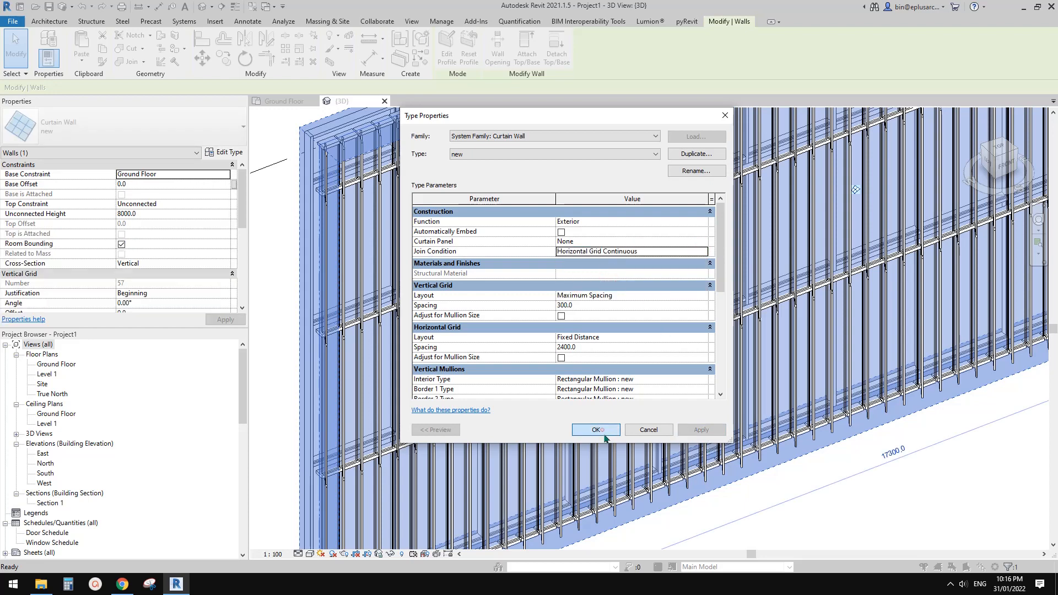
- Examine the mullion junctions along the facade and its base, and review the curtain wall type's join condition options
scroll(604, 412, "down", 2)
scroll(603, 412, "up", 3)
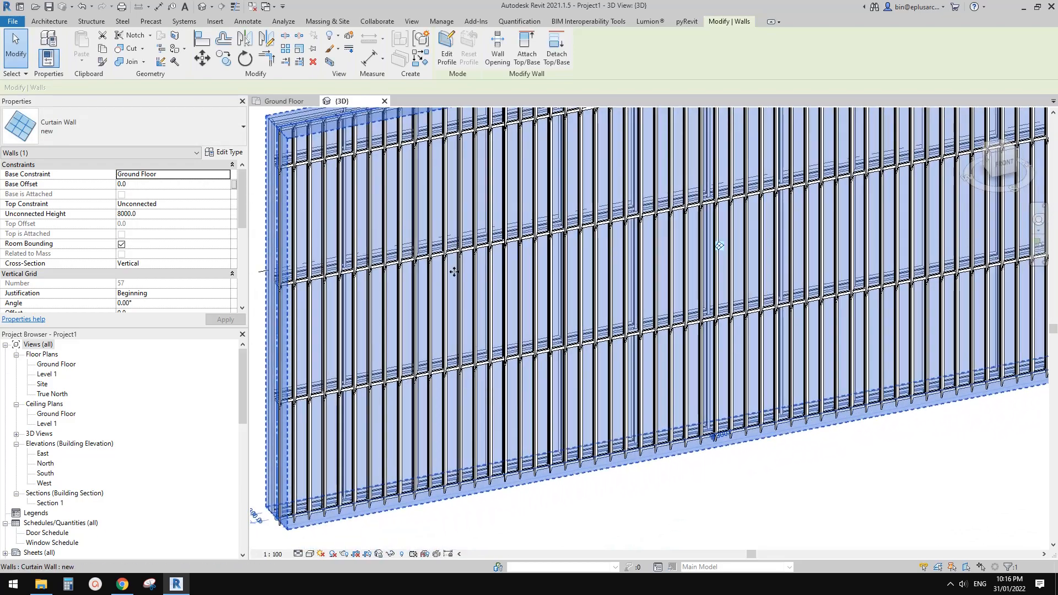
middle_click_drag(454, 272, 527, 192, "shift")
middle_click_drag(612, 295, 534, 270, "shift")
middle_click_drag(622, 365, 781, 268)
scroll(417, 452, "up", 2)
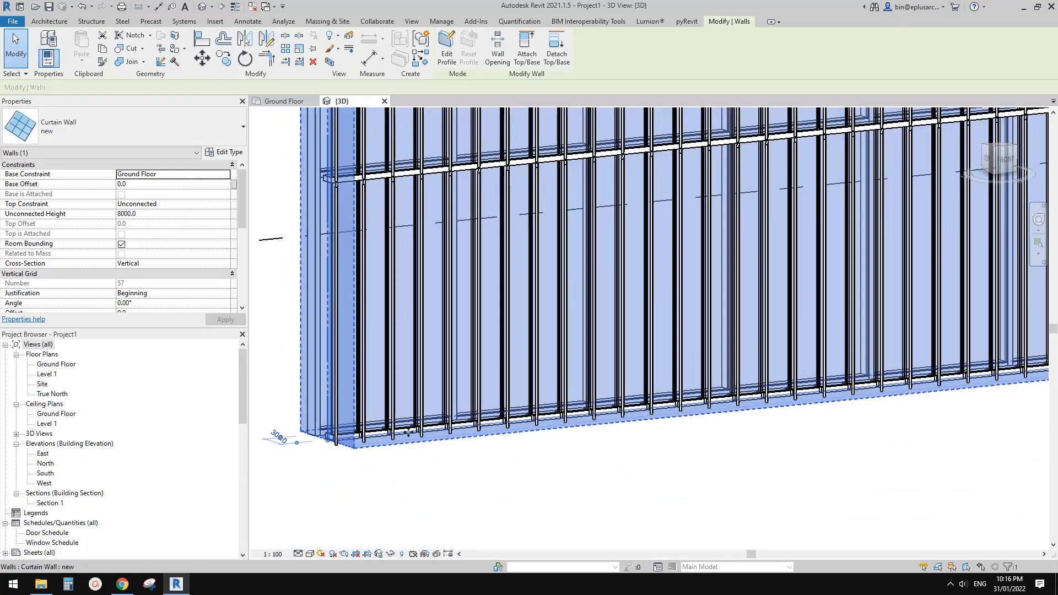
middle_click_drag(409, 434, 486, 488, "shift")
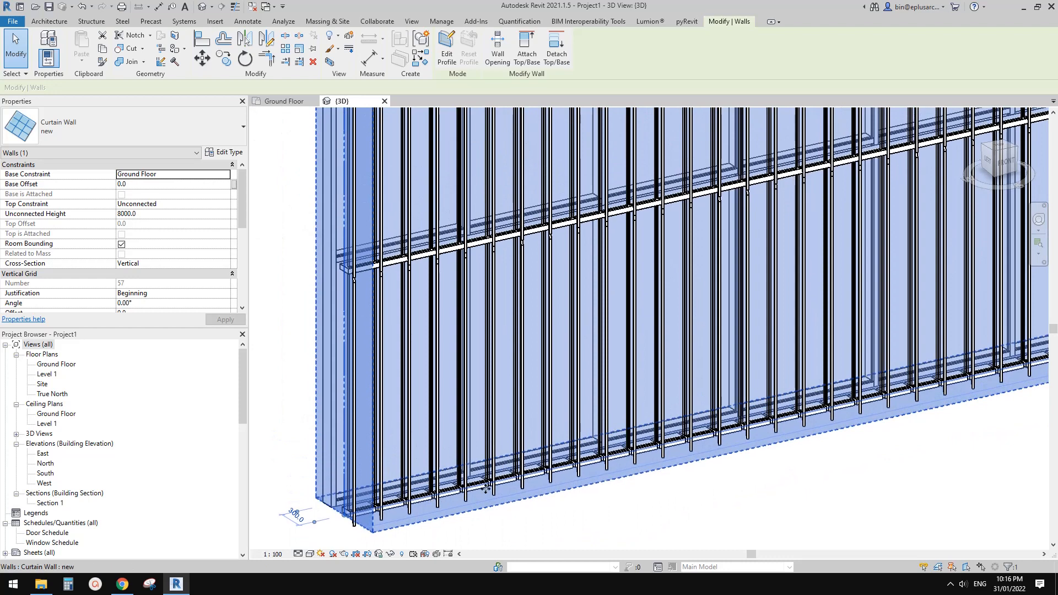
left_click(227, 153)
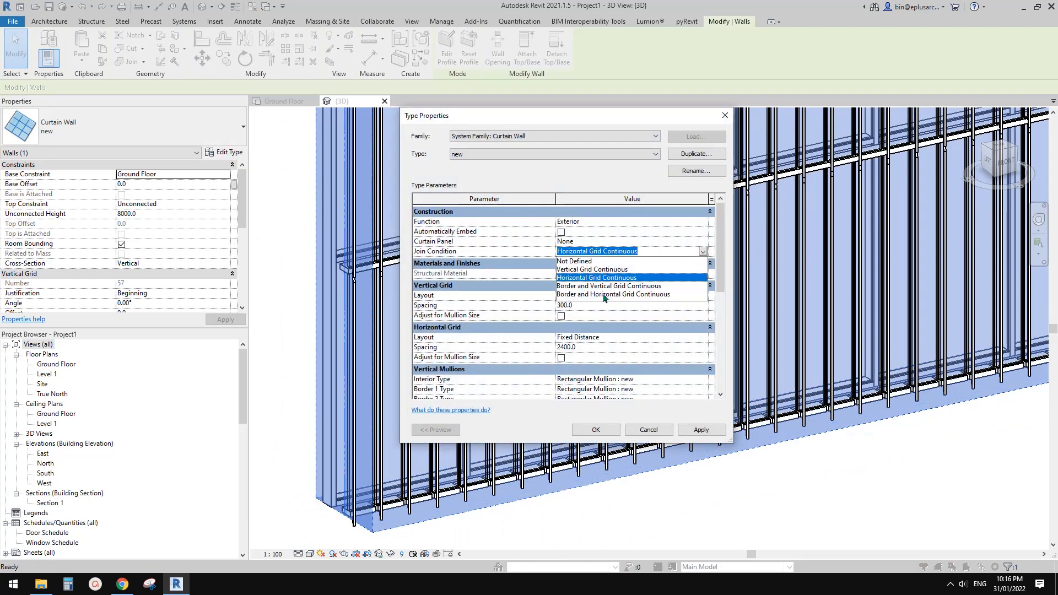
left_click(595, 430)
- Deselect the curtain wall and display the 3D view of the facade in the Shaded visual style
scroll(616, 396, "down", 3)
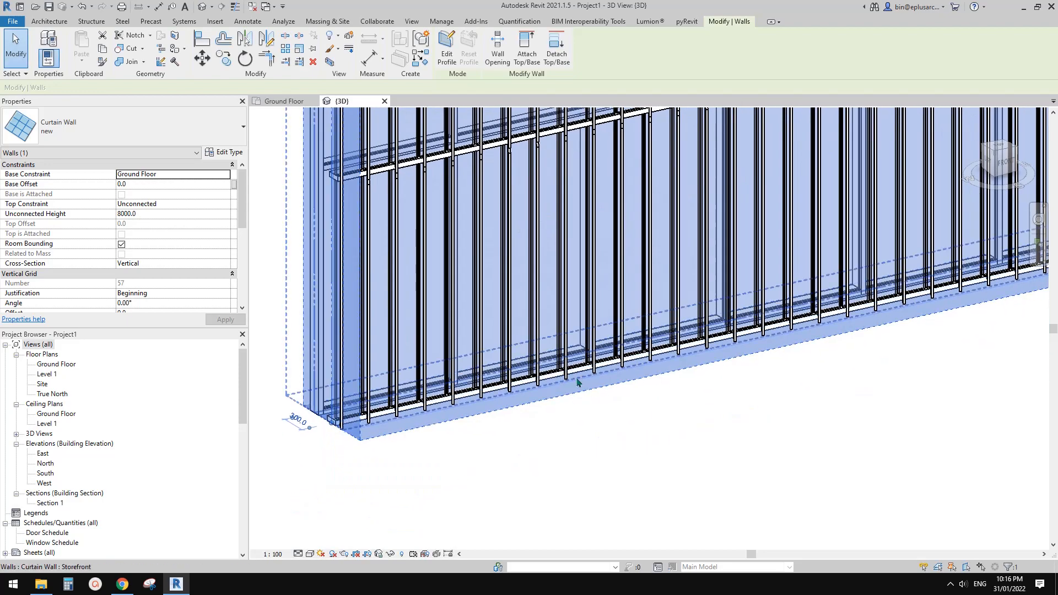
scroll(616, 393, "down", 2)
mouse_move(616, 393)
middle_mouse_down("shift")
mouse_move(573, 407)
mouse_move(452, 386)
mouse_move(708, 392)
mouse_move(519, 428)
mouse_move(472, 302)
mouse_move(515, 376)
mouse_move(519, 330)
mouse_move(696, 359)
mouse_move(809, 326)
mouse_move(537, 342)
middle_mouse_up("shift")
left_click(670, 416)
scroll(525, 423, "up", 2)
key("s")
key("d")
scroll(519, 325, "up", 1)
- Unpin one vertical mullion near the middle of the facade and duplicate its type under the name "new 2"
left_click(537, 343)
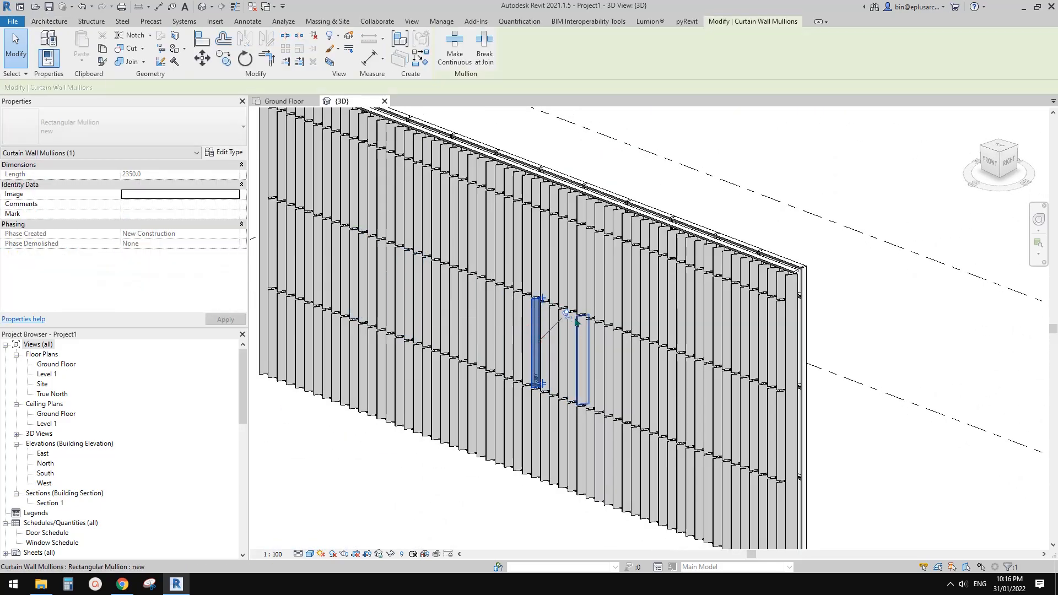
middle_click_drag(477, 330, 488, 308)
scroll(489, 308, "down", 1)
scroll(572, 301, "up", 2)
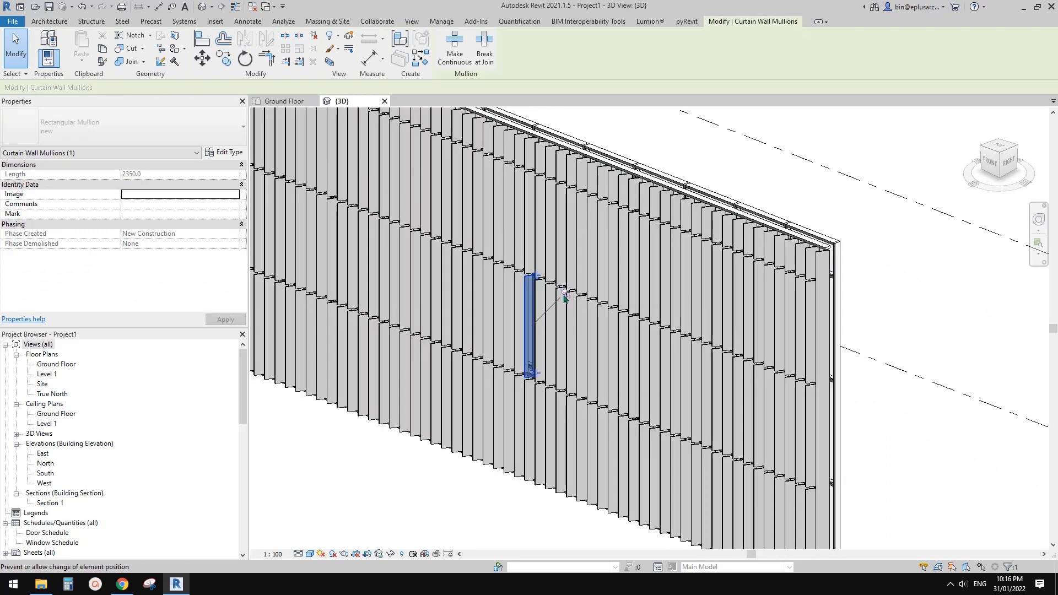
left_click(563, 298)
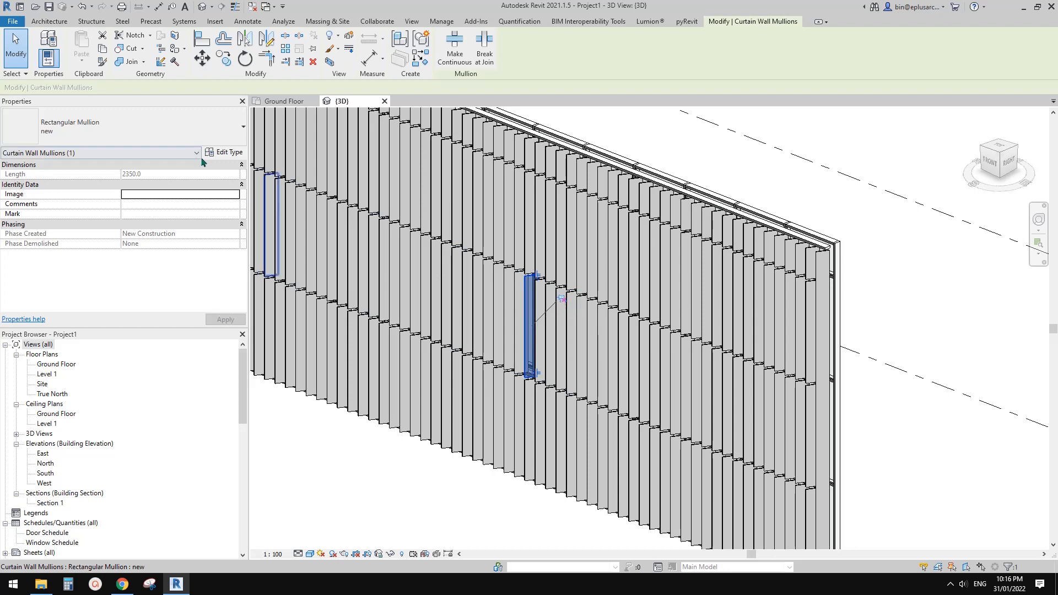
left_click(229, 156)
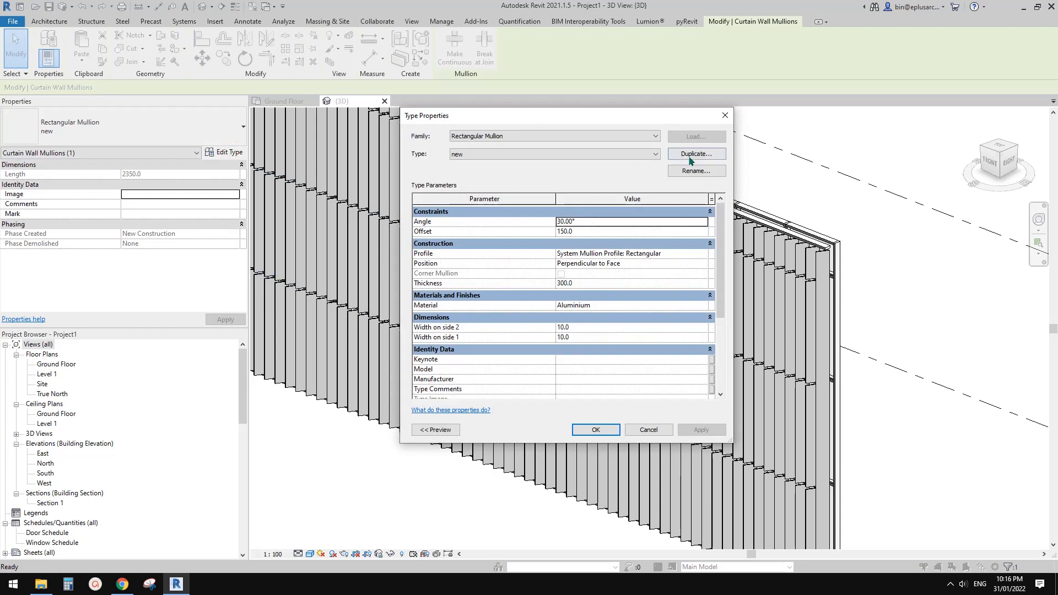
left_click(690, 157)
left_click_drag(503, 245, 430, 337)
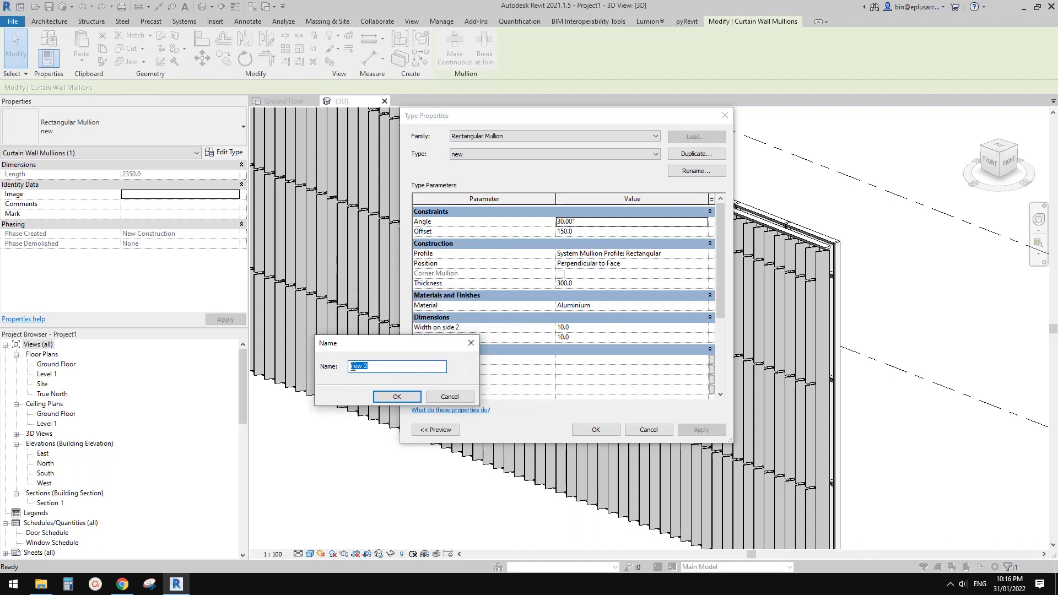
left_click(397, 396)
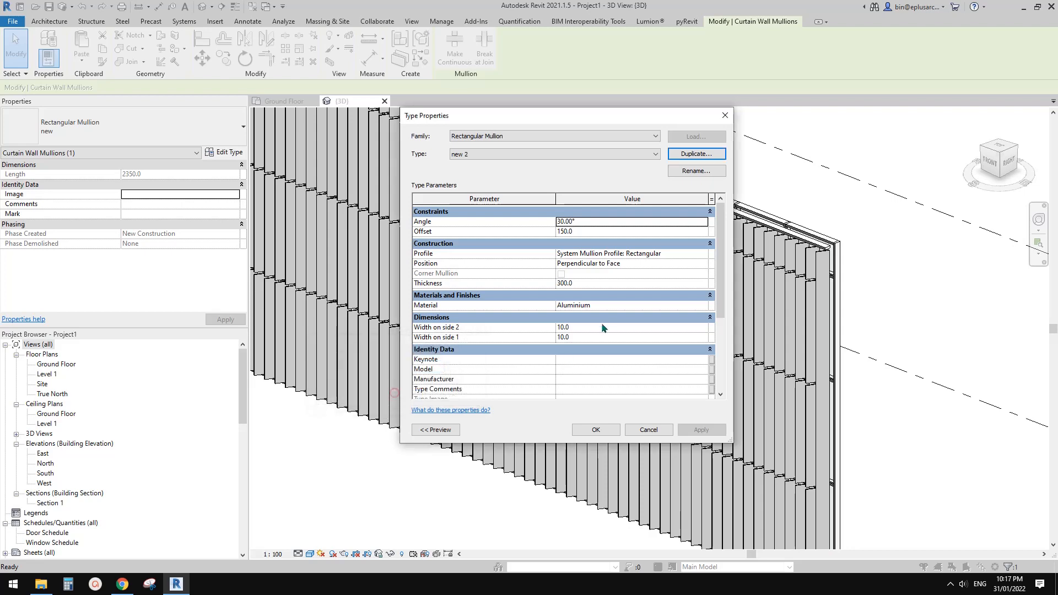
- Browse the materials for mullion type "new 2" and duplicate the Aluminium material
left_click(630, 304)
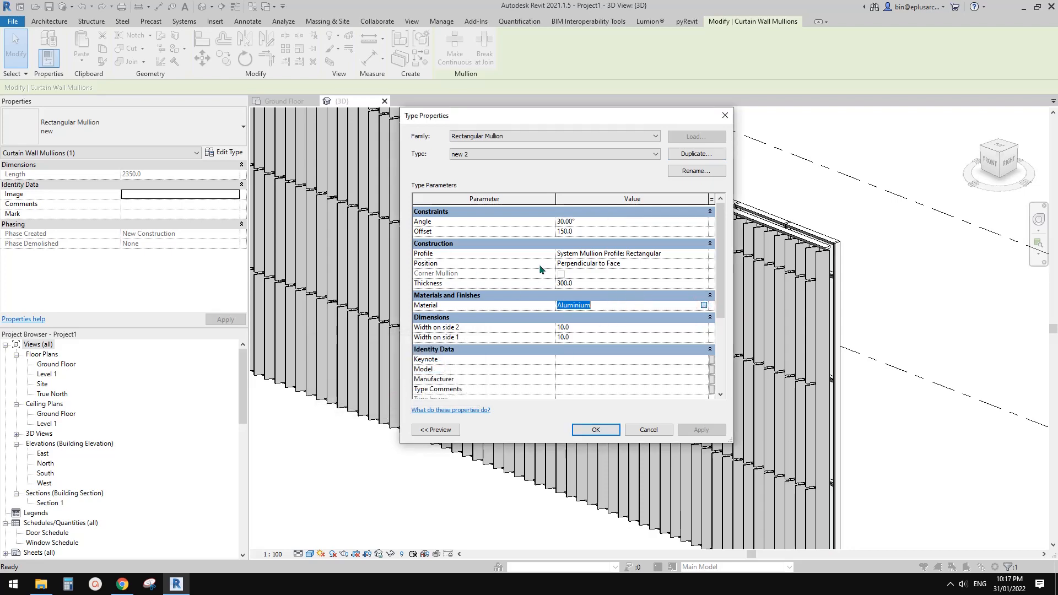
left_click(704, 305)
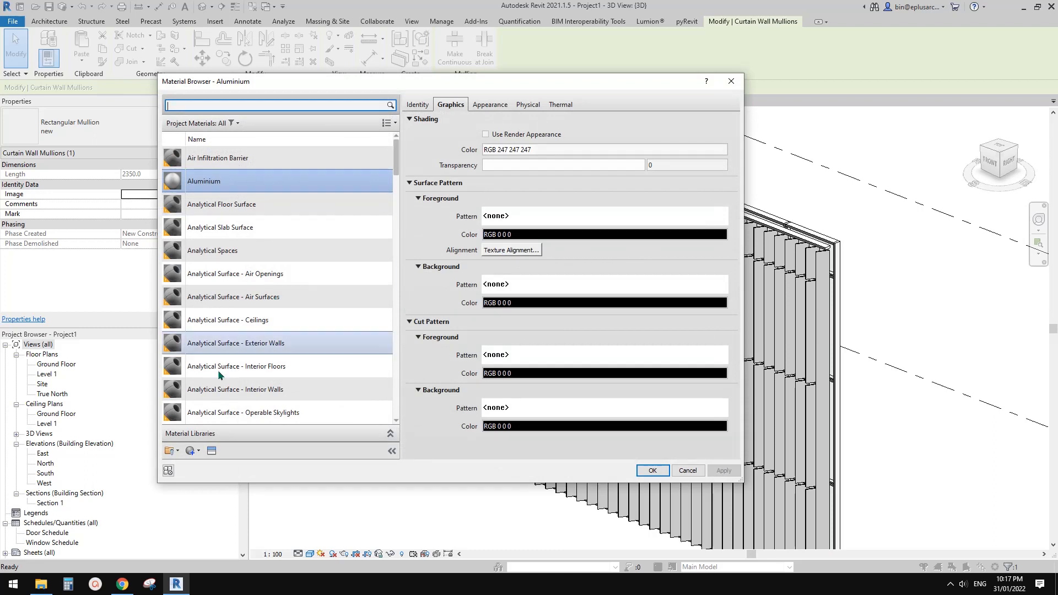
right_click(218, 182)
left_click(251, 199)
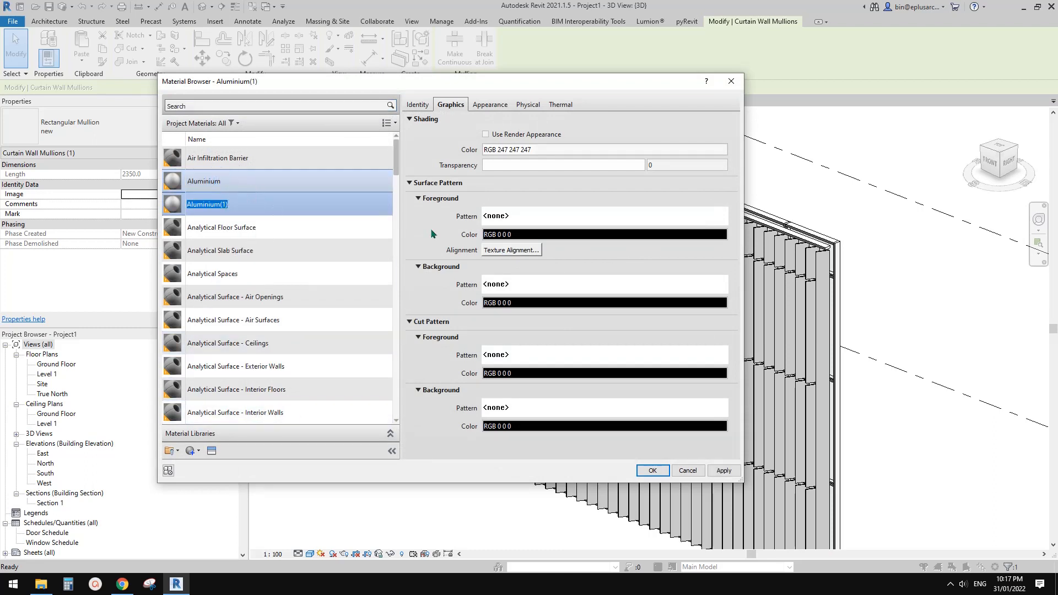
- Give the Aluminium copy a solid fill background surface pattern in RGB 192 192 192
left_click(548, 218)
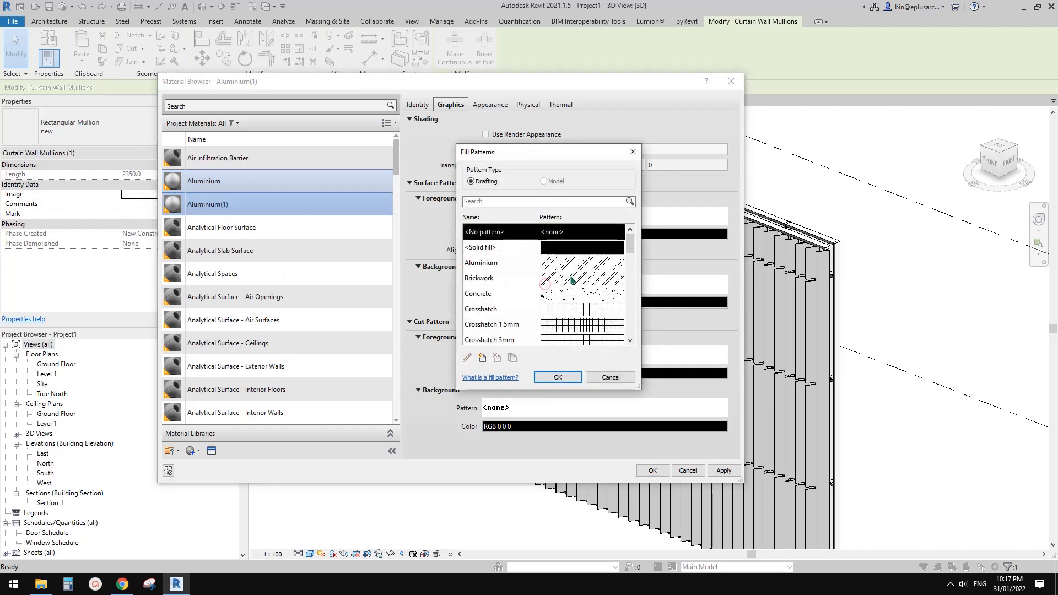
left_click(557, 377)
left_click(573, 302)
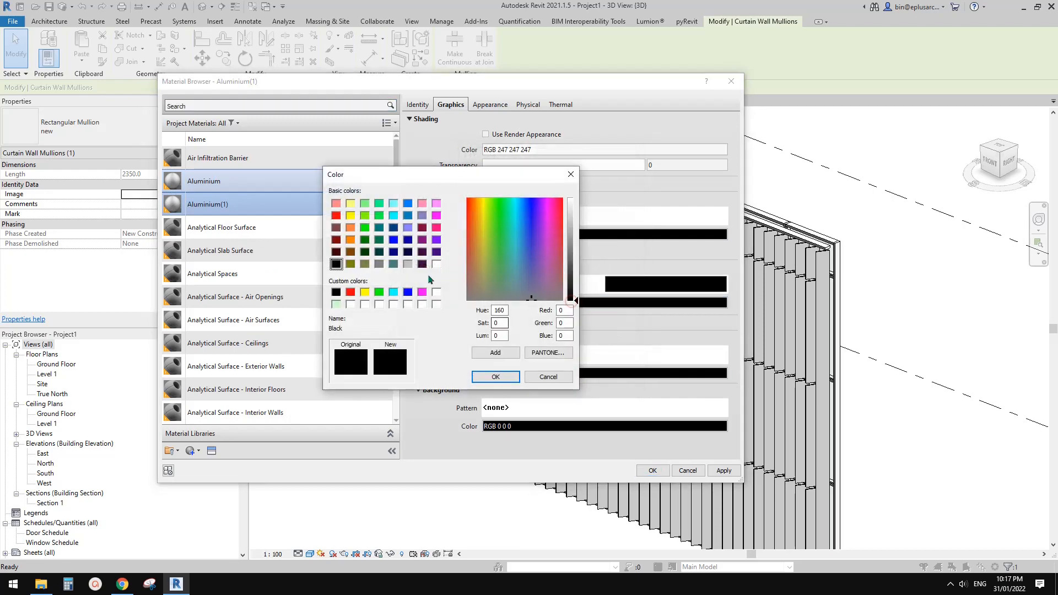
left_click(407, 264)
left_click(495, 377)
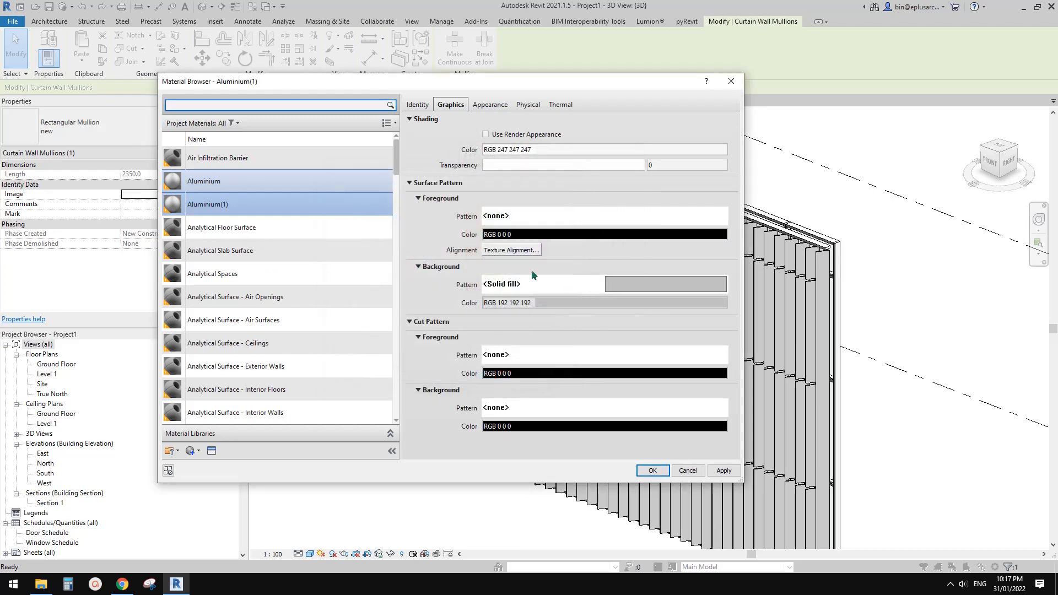
- Enable the tint in the Aluminium copy's appearance and return to its graphics settings
left_click(488, 106)
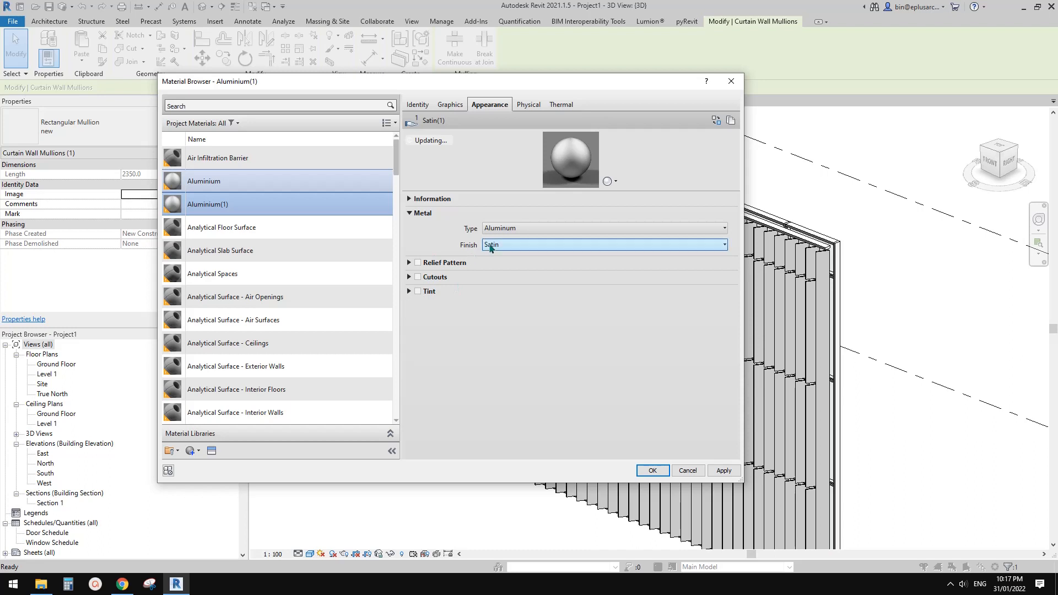
left_click(408, 292)
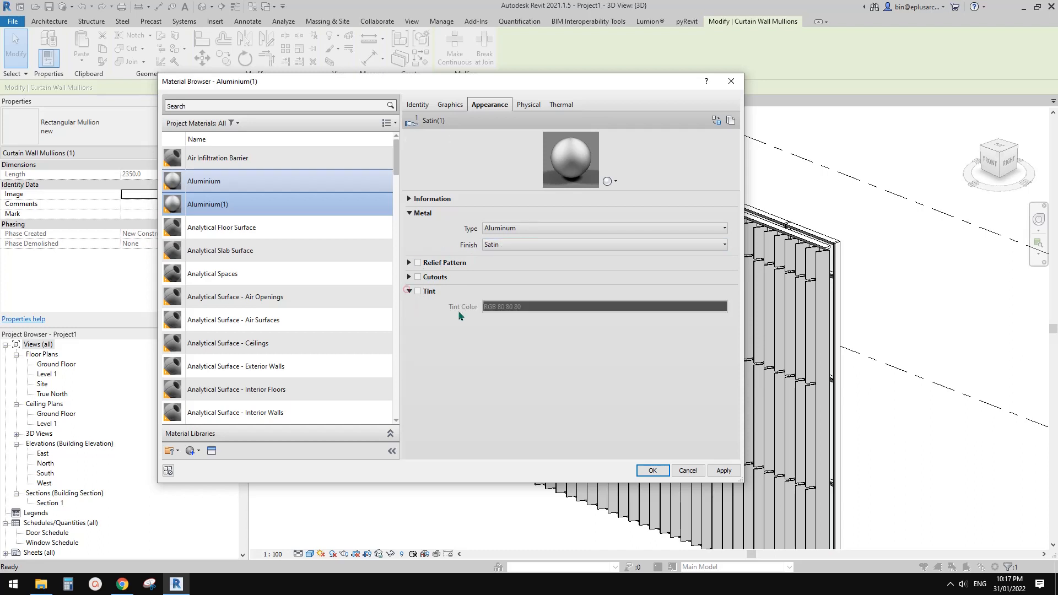
left_click(421, 290)
left_click(418, 291)
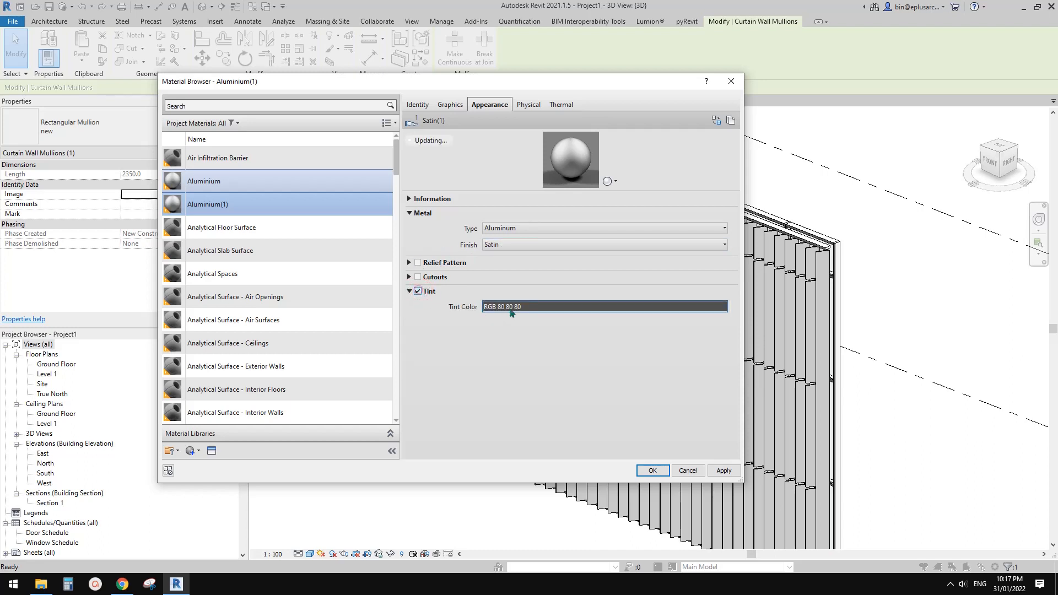
left_click(451, 105)
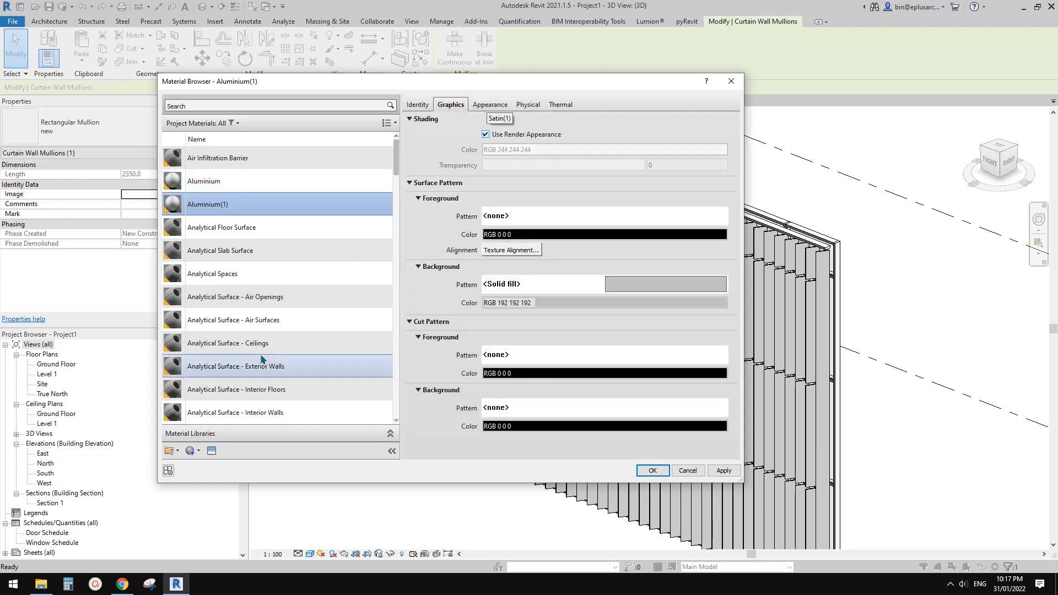
- Create a new material and set its generic appearance colour to RGB 192 192 192
left_click(191, 450)
left_click(209, 465)
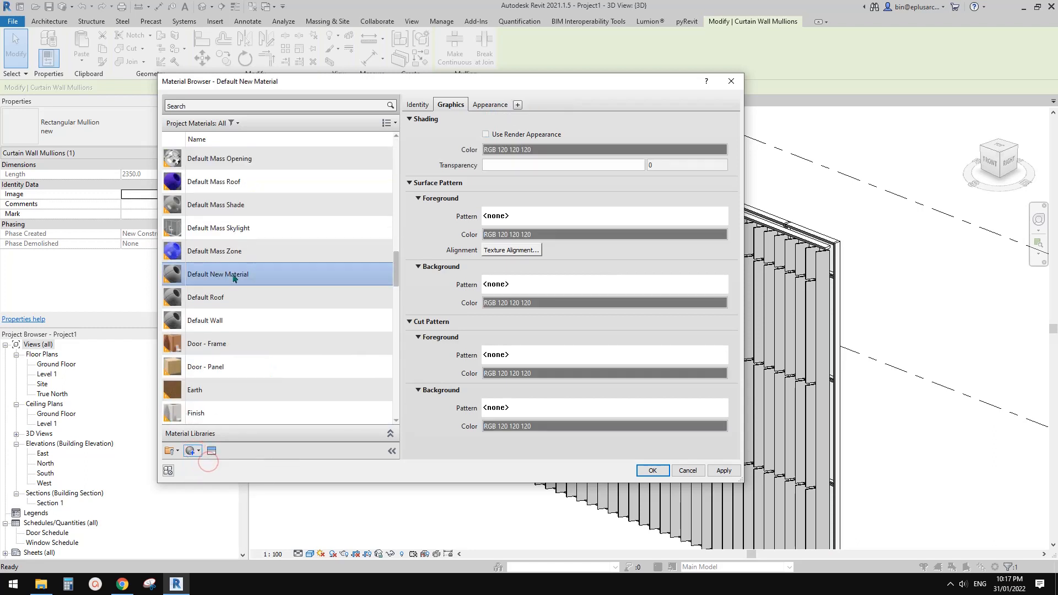
right_click(234, 278)
left_click(209, 274)
left_click(486, 106)
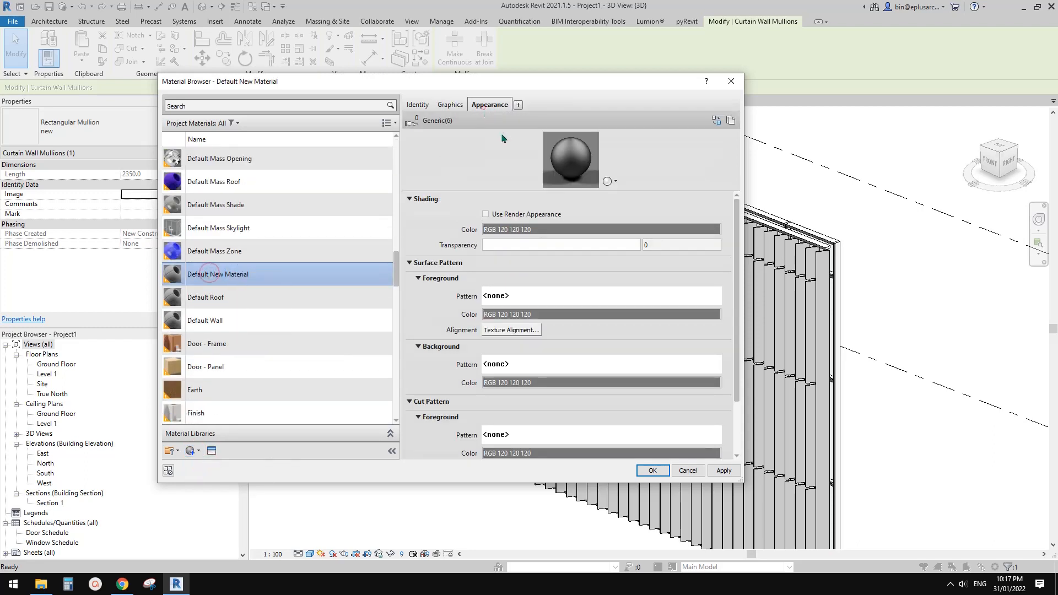
left_click(510, 228)
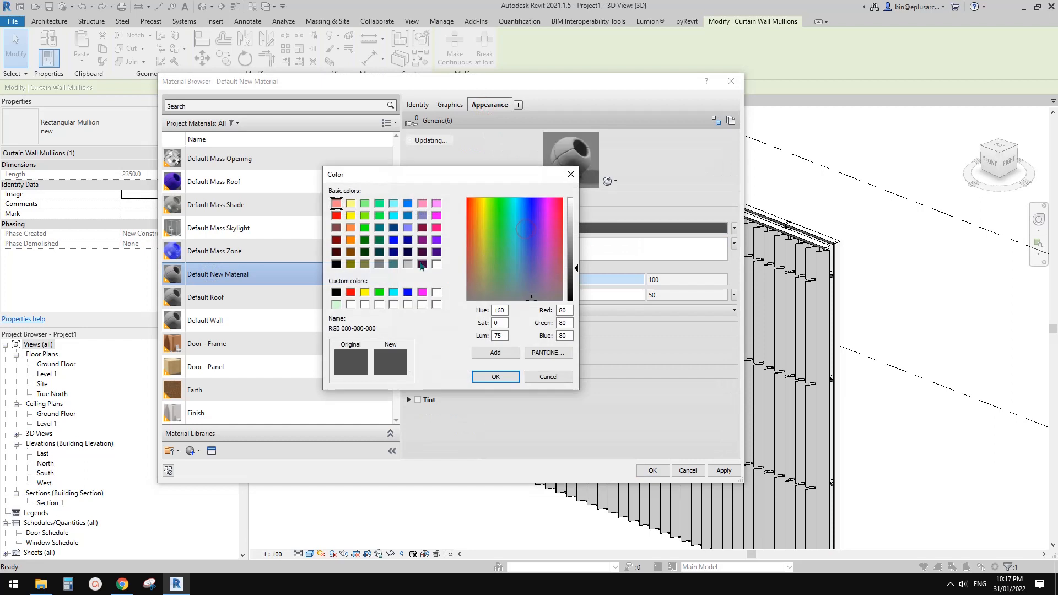
left_click(407, 264)
left_click(495, 376)
- Make the new material's shading use its render appearance and assign the material to mullion type "new 2"
left_click(451, 105)
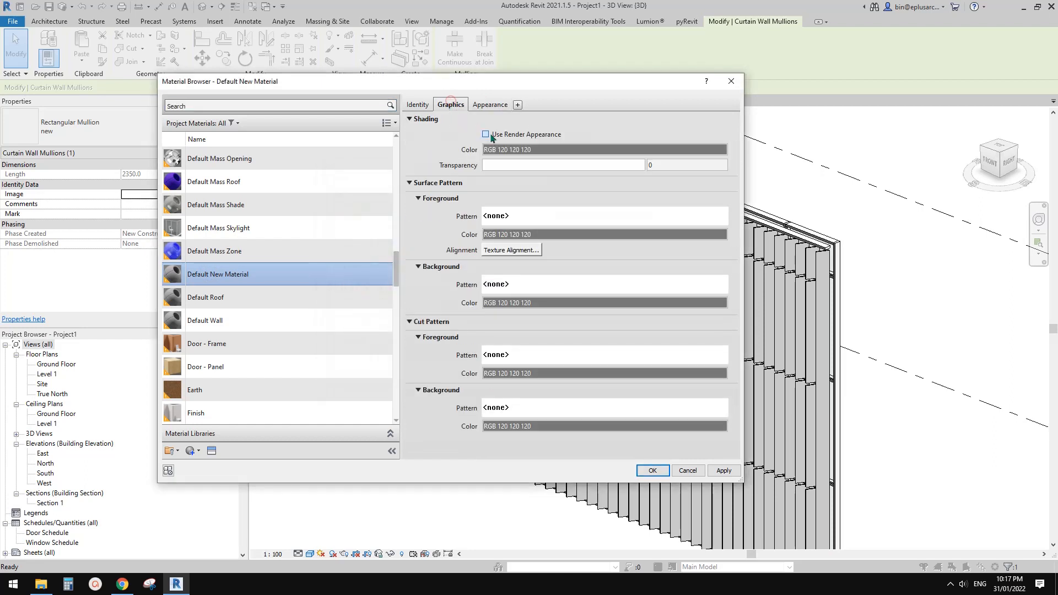
left_click(486, 135)
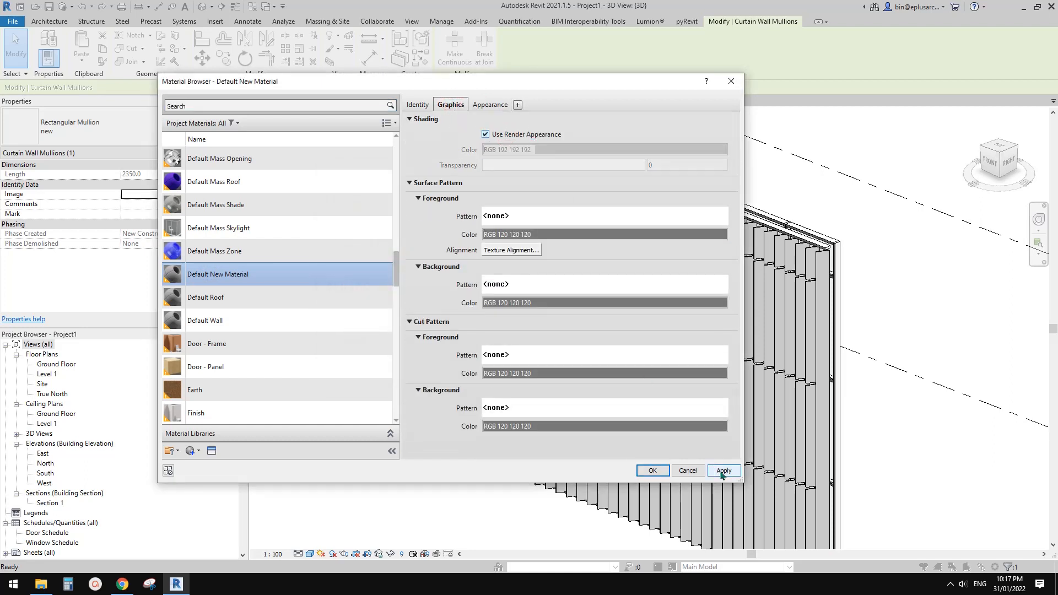
left_click(651, 471)
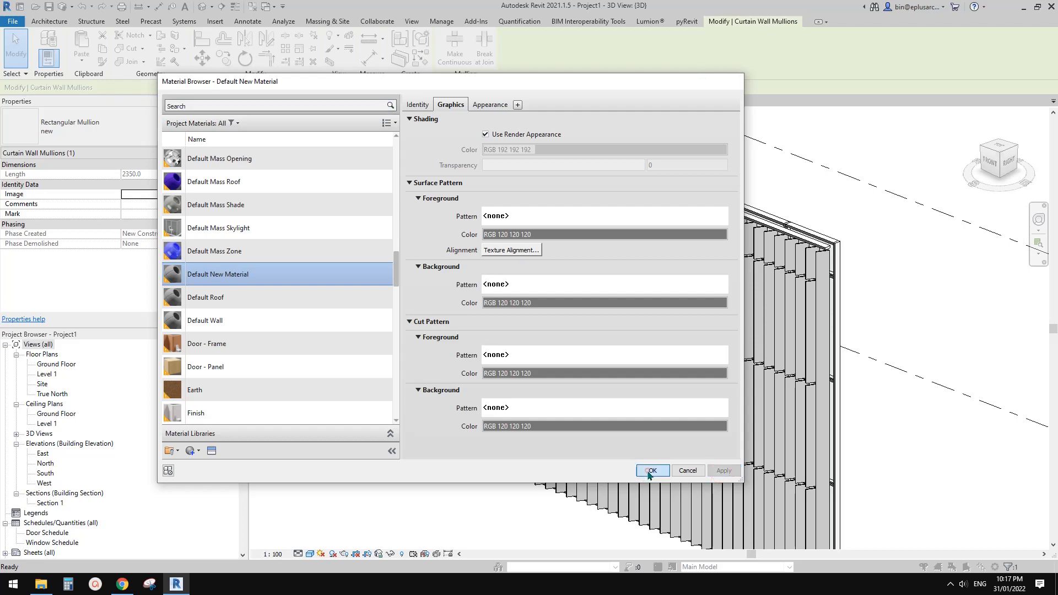
left_click(596, 430)
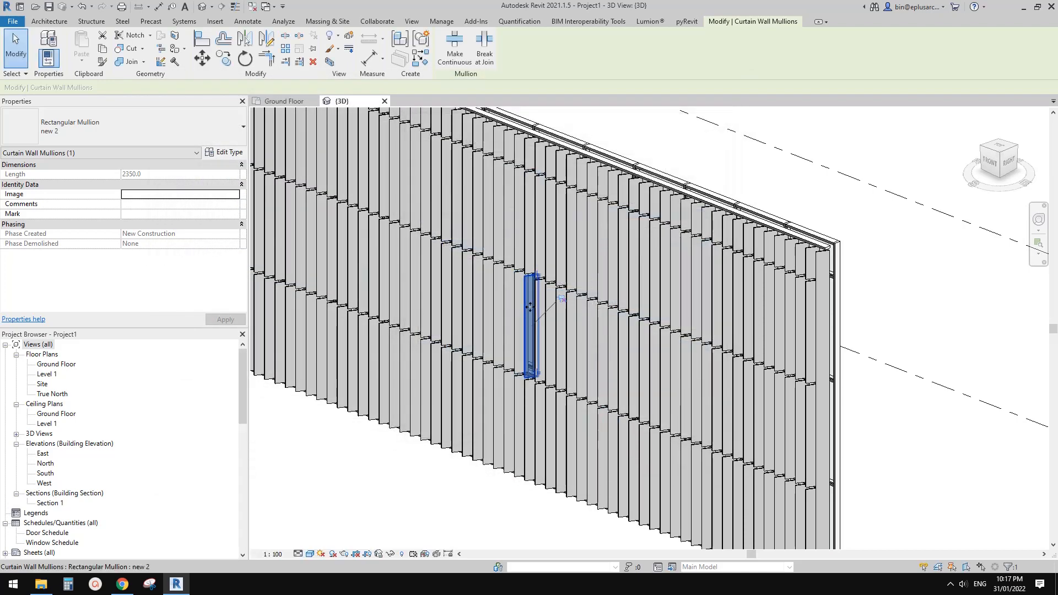
- Duplicate the selected mullion's type under the name "new 3"
scroll(530, 306, "up", 3)
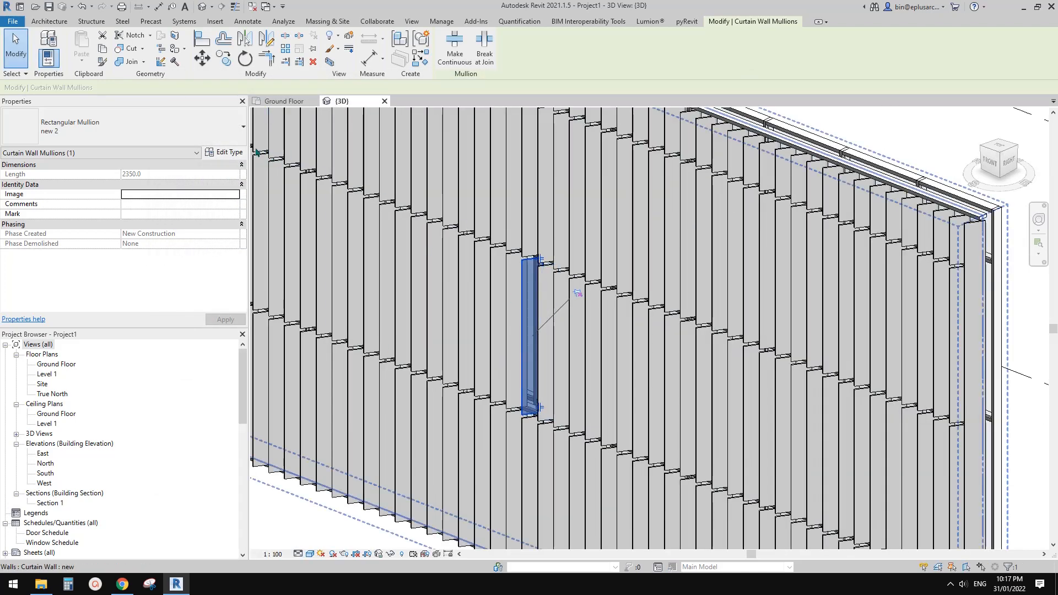
left_click(226, 152)
left_click(696, 155)
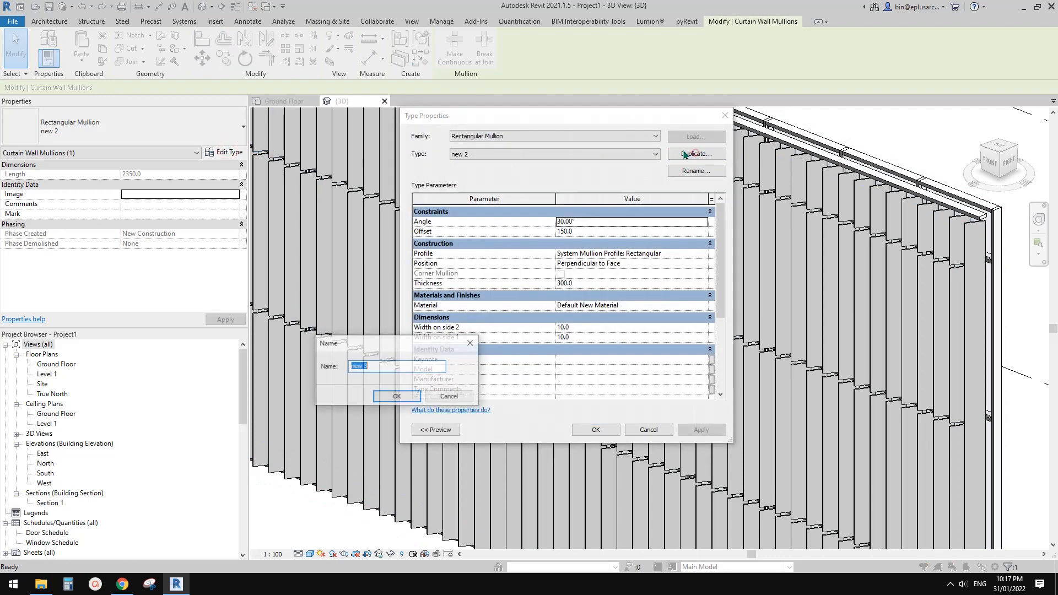
left_click(399, 396)
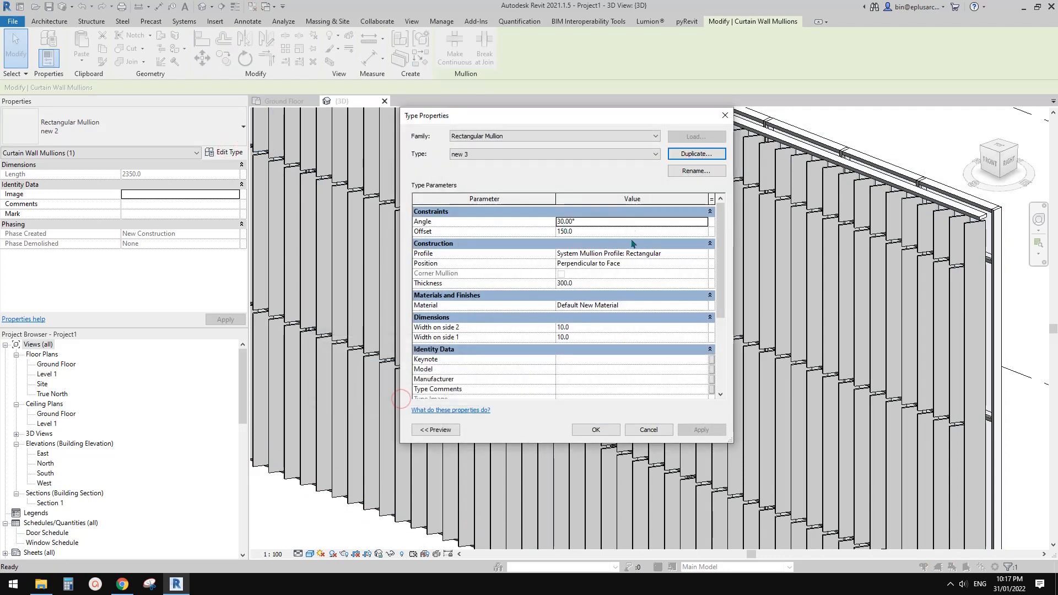
- Duplicate Default New Material from the "new 3" type's material setting and give the copy its own appearance asset
left_click(704, 306)
left_click(709, 306)
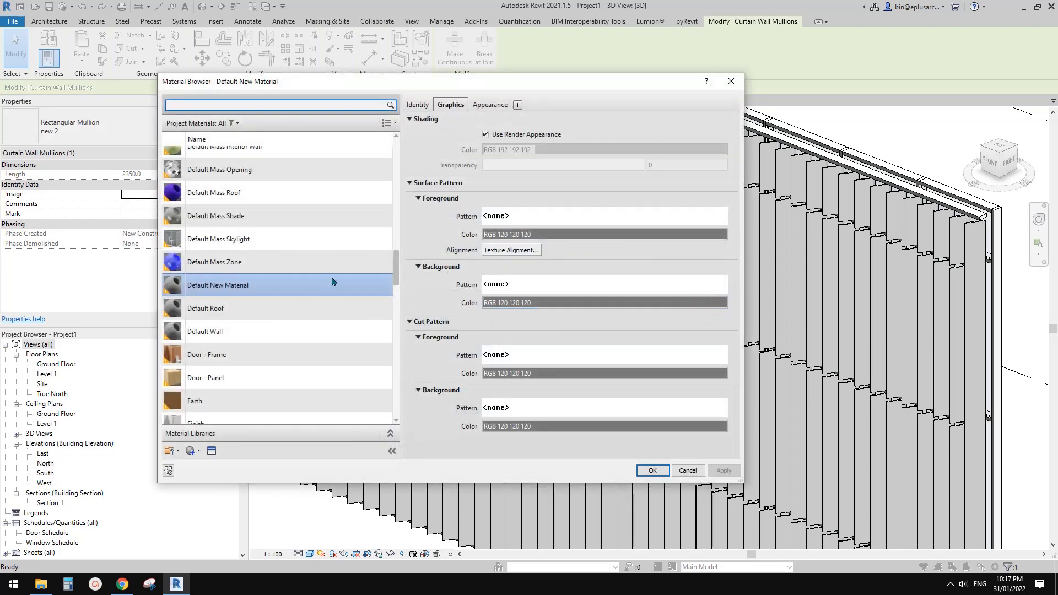
right_click(270, 284)
left_click(282, 304)
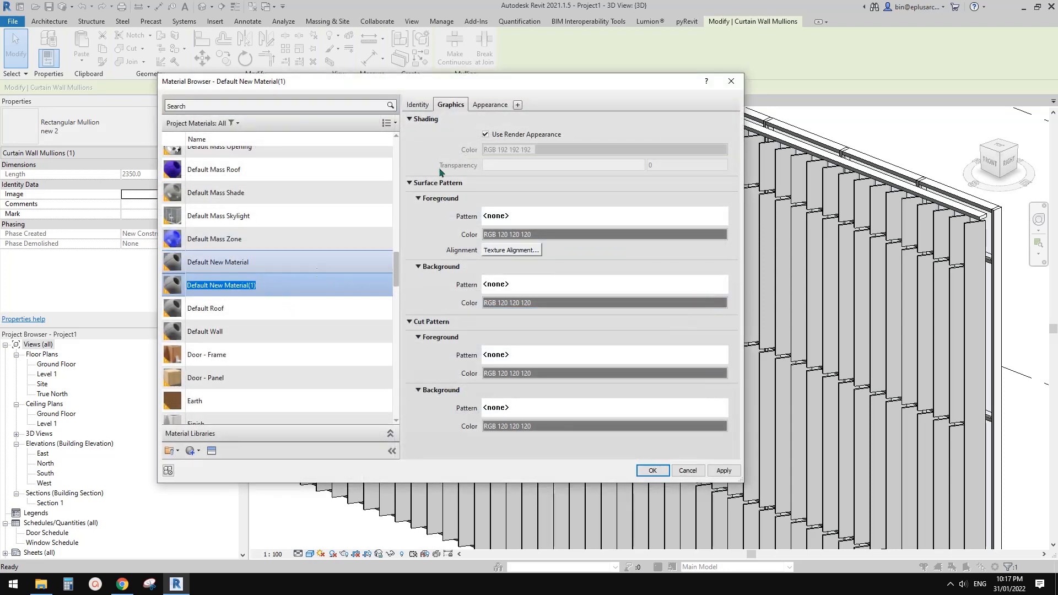
left_click(487, 105)
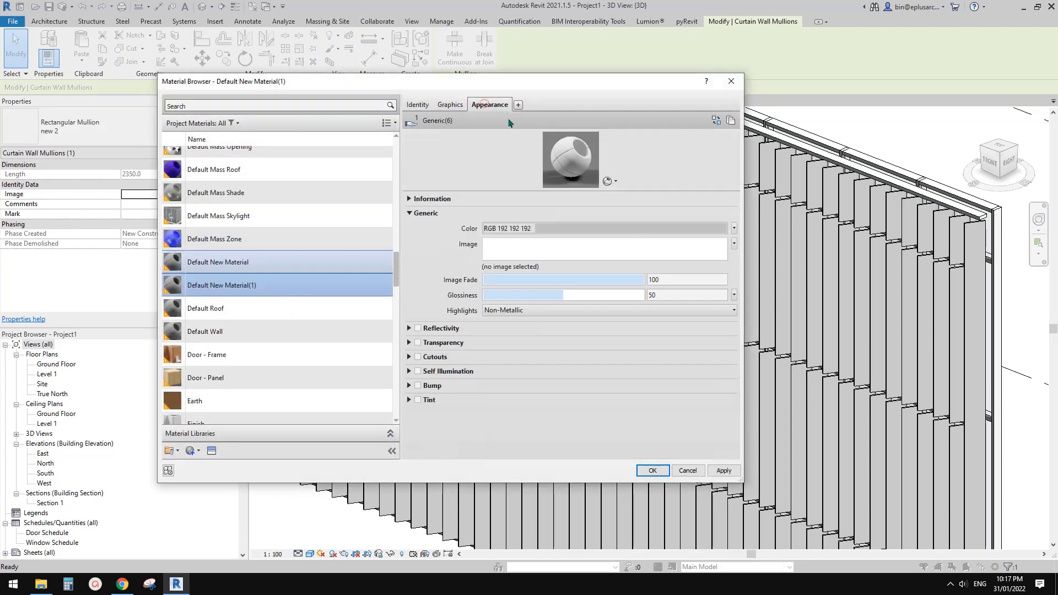
left_click(734, 121)
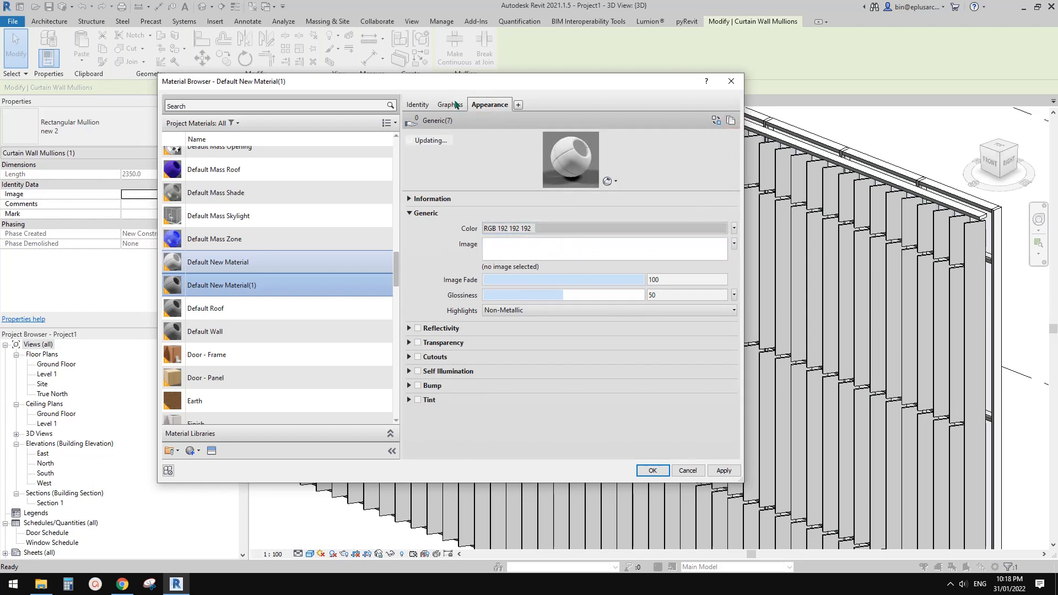
- Set the appearance colour of Default New Material to RGB 128 128 128 and keep it as the material of type "new 3"
left_click(577, 228)
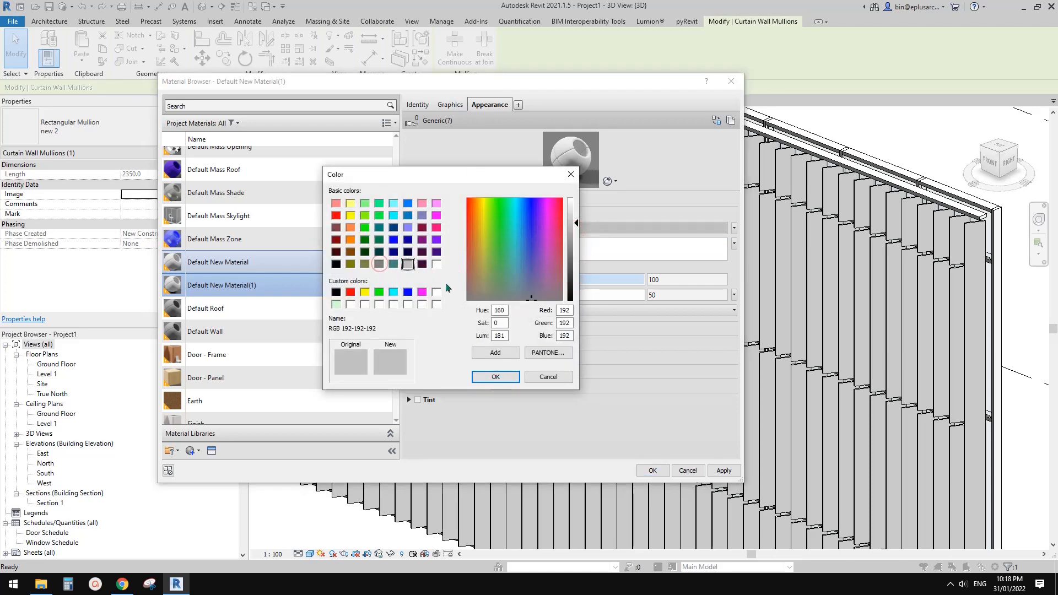
left_click(379, 264)
left_click(446, 103)
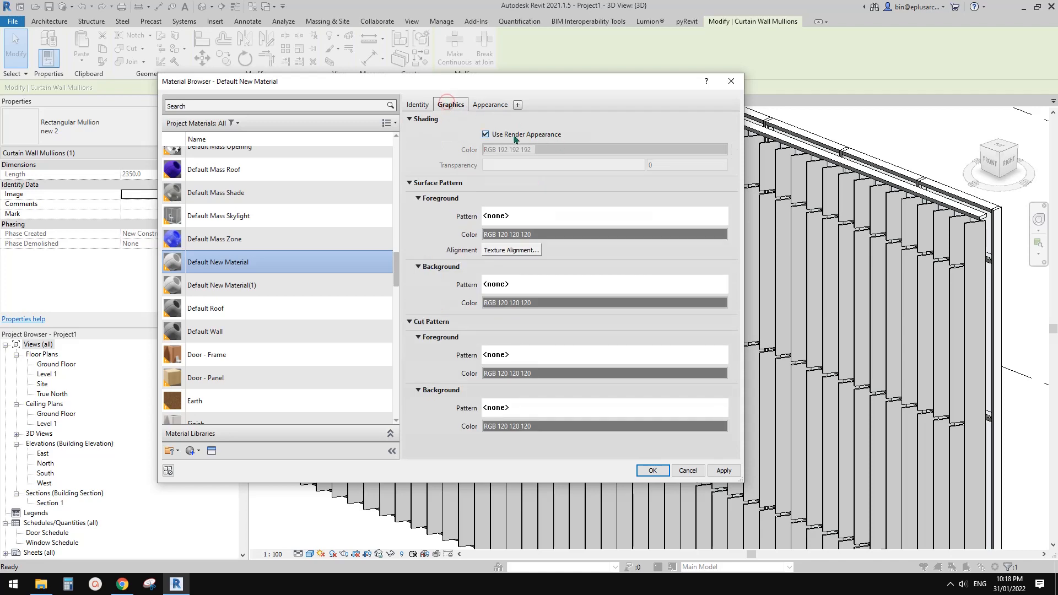
left_click(490, 104)
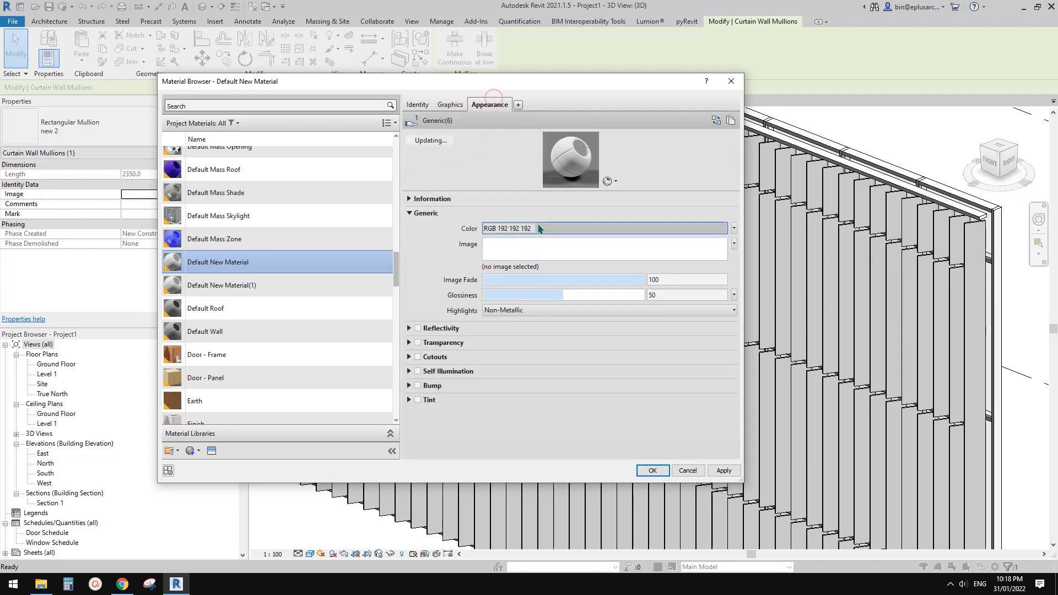
left_click(539, 228)
left_click(380, 263)
left_click(488, 372)
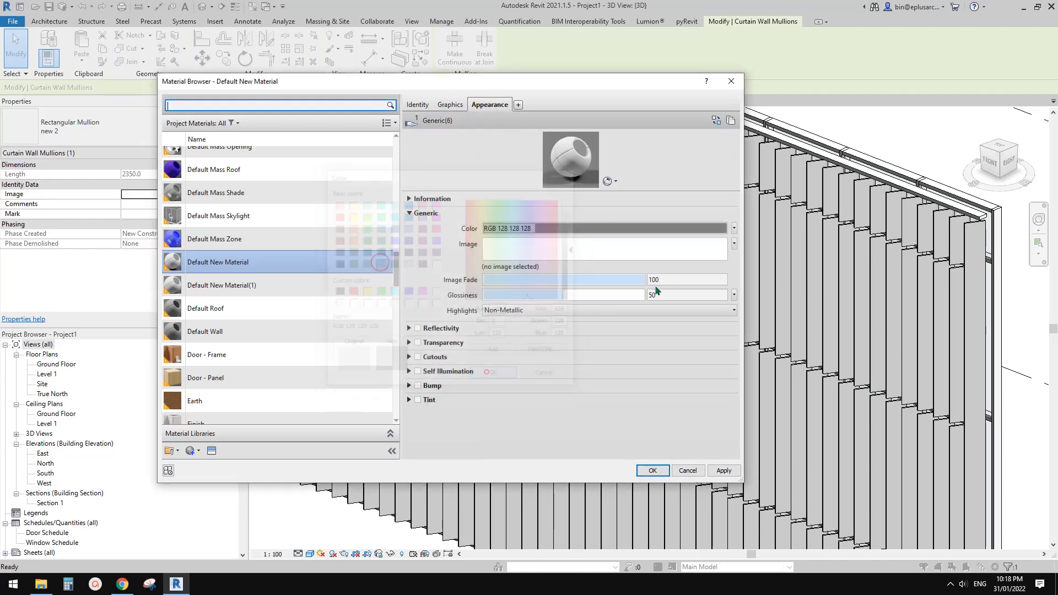
left_click(652, 470)
left_click(603, 429)
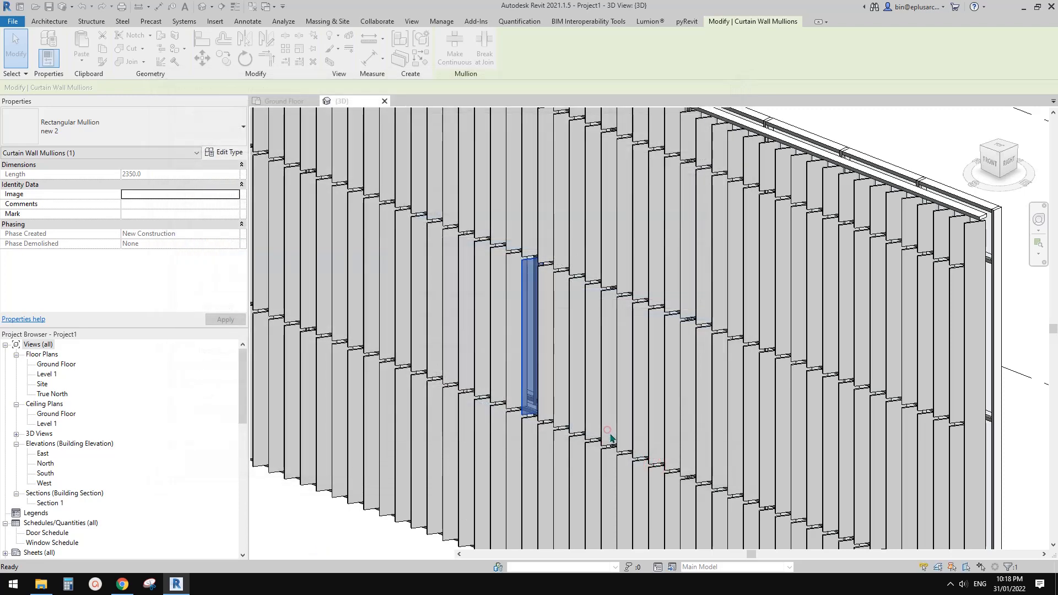
- Unpin 27 vertical mullions scattered across the facade's rows and change their type to "new 2"
key("Escape")
scroll(554, 325, "down", 5)
middle_click_drag(567, 349, 569, 346, "shift")
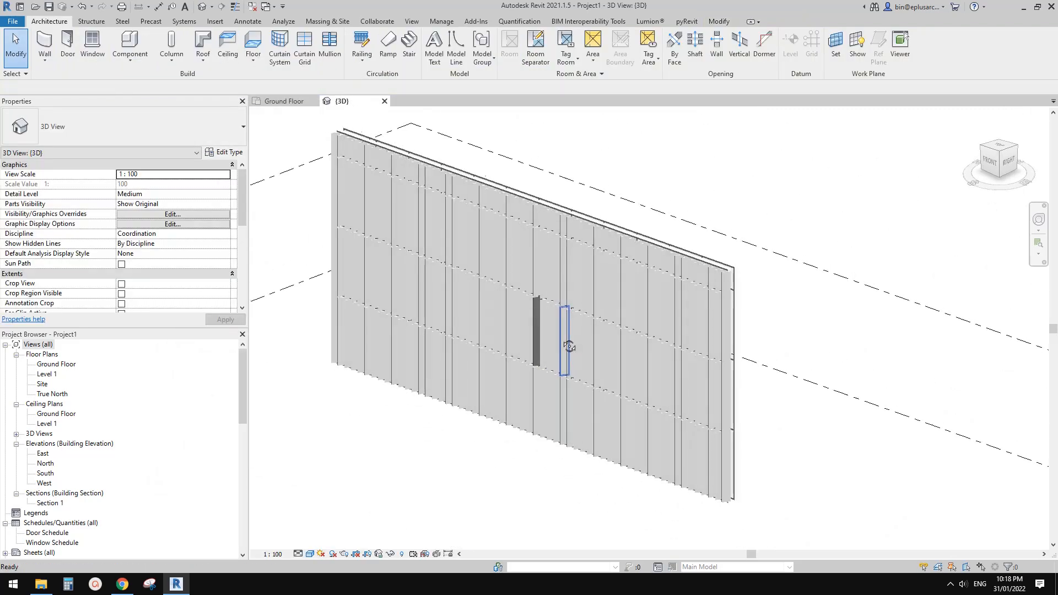
left_click(649, 301, "ctrl")
left_click(608, 299, "ctrl")
left_click(608, 353, "ctrl")
left_click(554, 267, "ctrl")
left_click(470, 246, "ctrl")
left_click(444, 294, "ctrl")
left_click(395, 286, "ctrl")
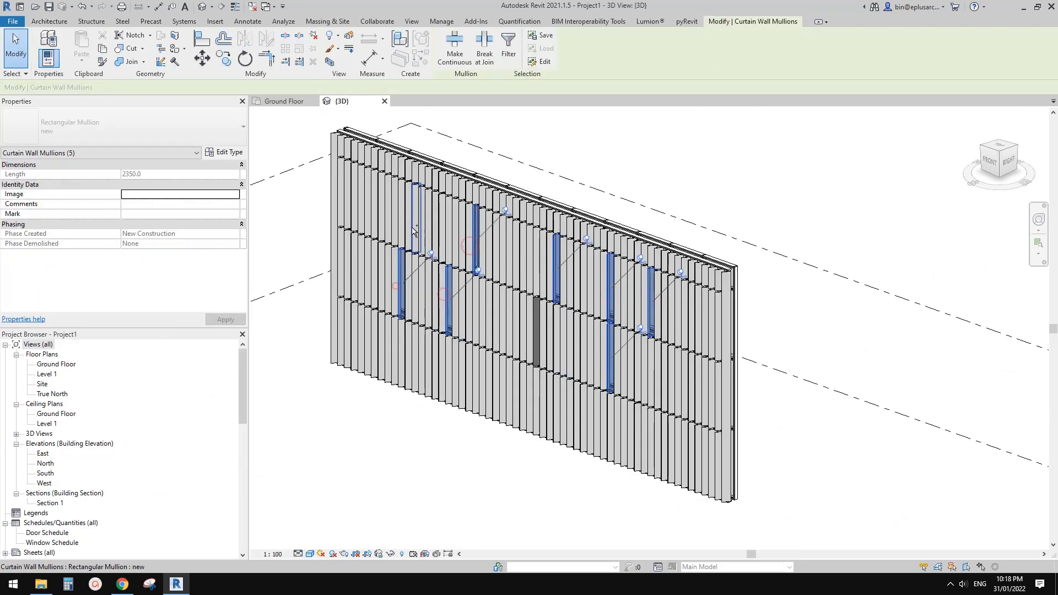
left_click(415, 231, "ctrl")
left_click(449, 226, "ctrl")
left_click(388, 209, "ctrl")
left_click(374, 276, "ctrl")
left_click(422, 292, "ctrl")
left_click(503, 319, "ctrl")
left_click(461, 374, "ctrl")
left_click(482, 380, "ctrl")
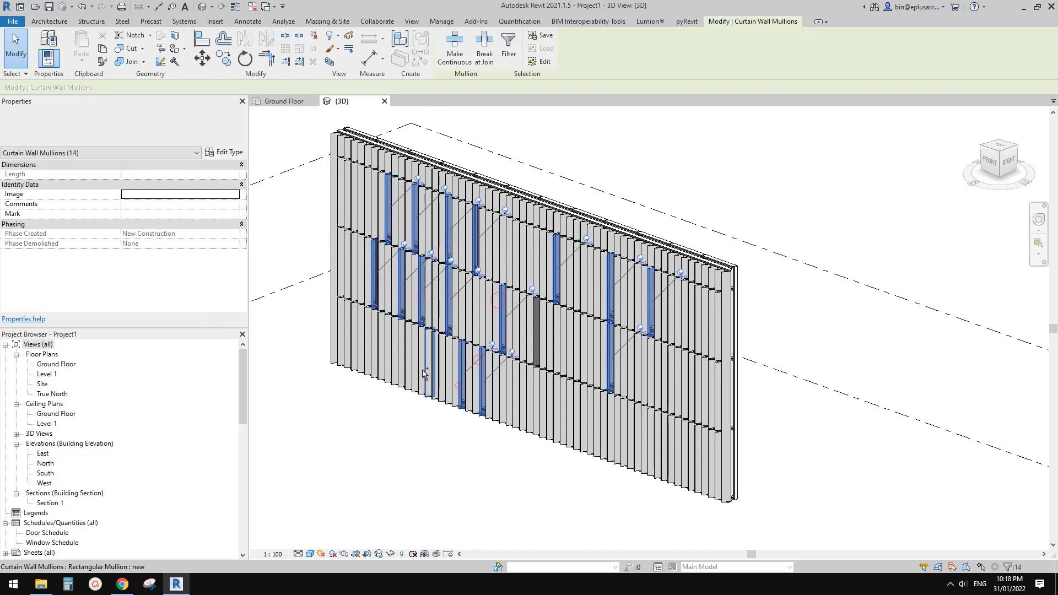
left_click(423, 371, "ctrl")
left_click(368, 341, "ctrl")
left_click(422, 361, "ctrl")
left_click(531, 391, "ctrl")
left_click(563, 409, "ctrl")
left_click(636, 429, "ctrl")
left_click(670, 437, "ctrl")
left_click(689, 394, "ctrl")
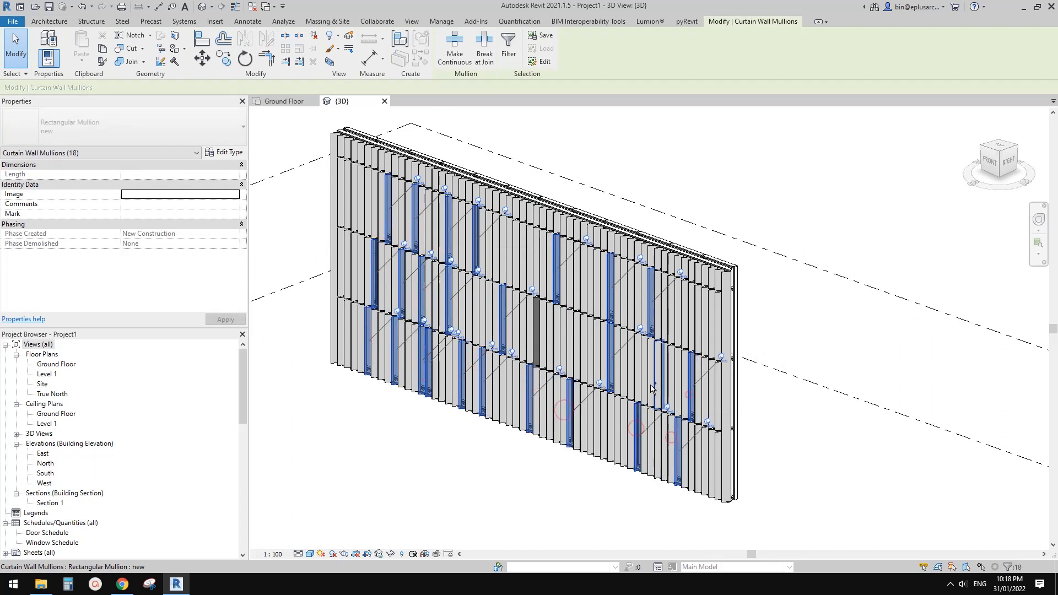
left_click(651, 380, "ctrl")
left_click(697, 325, "ctrl")
left_click(530, 257, "ctrl")
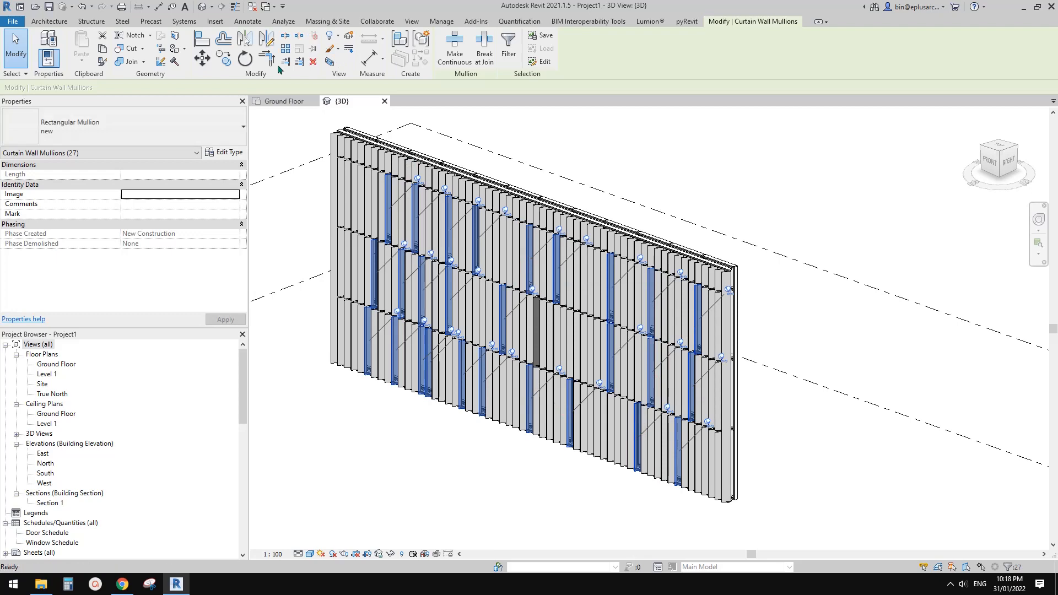
left_click(138, 126)
left_click(45, 259)
scroll(638, 203, "up", 3)
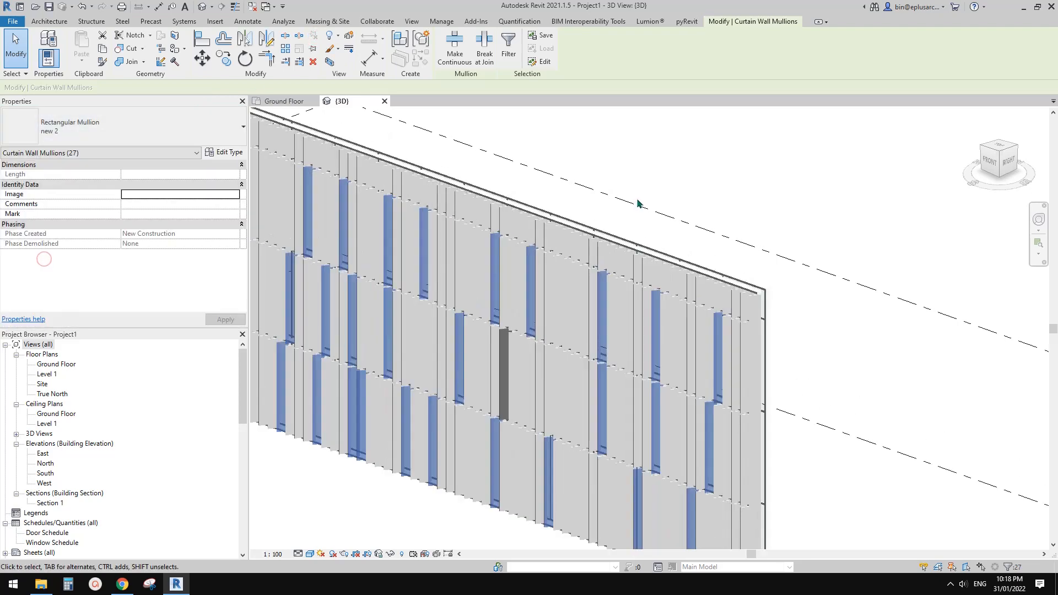
left_click(637, 203)
scroll(638, 203, "down", 2)
middle_click_drag(661, 255, 711, 245)
left_click(731, 294)
left_click(673, 283, "ctrl")
left_click(759, 310, "ctrl")
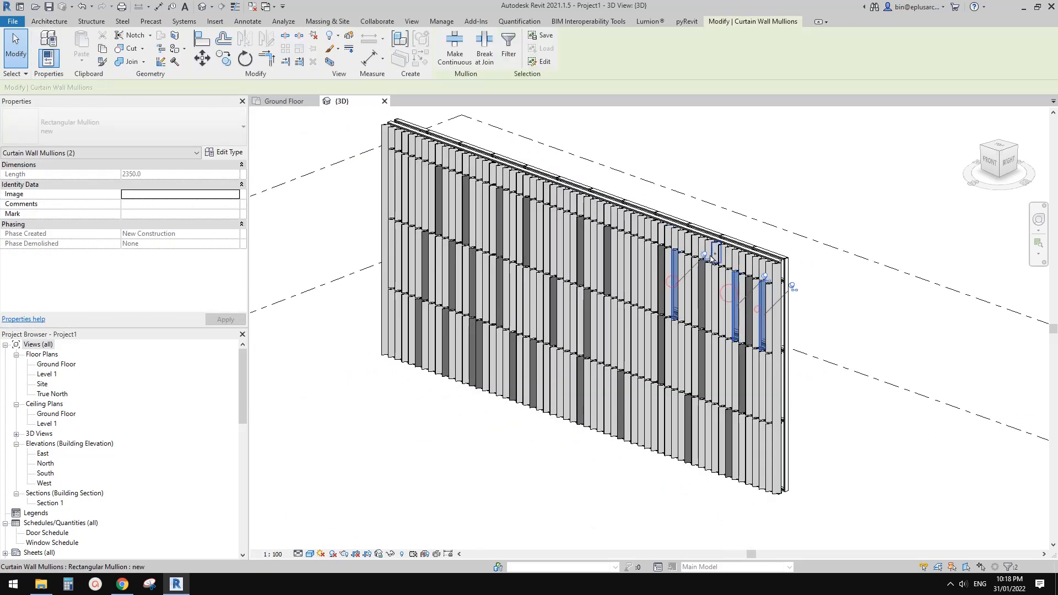
left_click(714, 252, "ctrl")
left_click(633, 223, "ctrl")
left_click(640, 270, "ctrl")
left_click(593, 209, "ctrl")
left_click(559, 242, "ctrl")
left_click(513, 180, "ctrl")
left_click(484, 217, "ctrl")
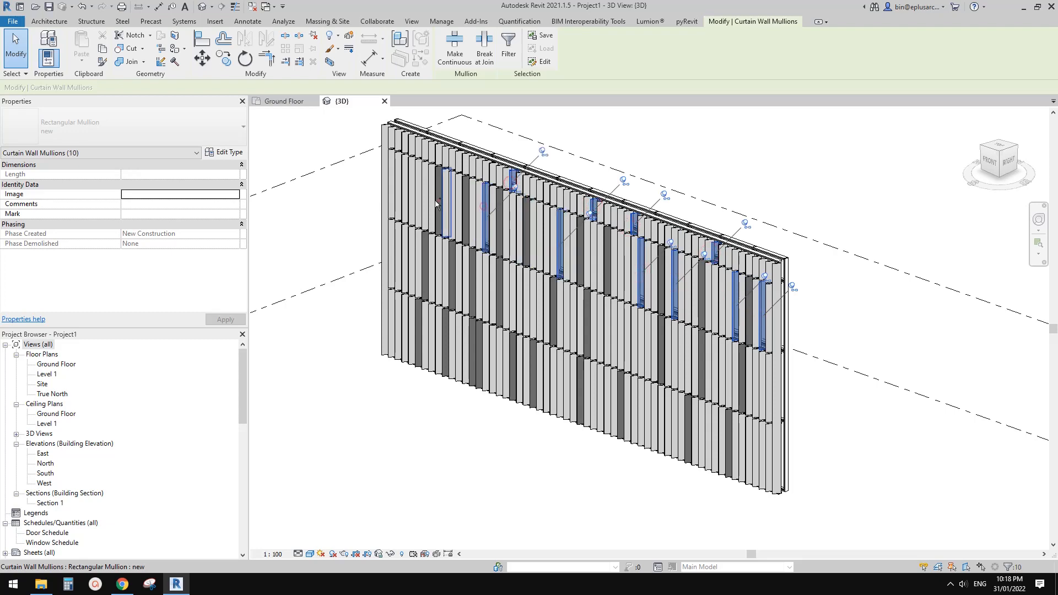
left_click(444, 203, "ctrl")
left_click(411, 190, "ctrl")
left_click(398, 256, "ctrl")
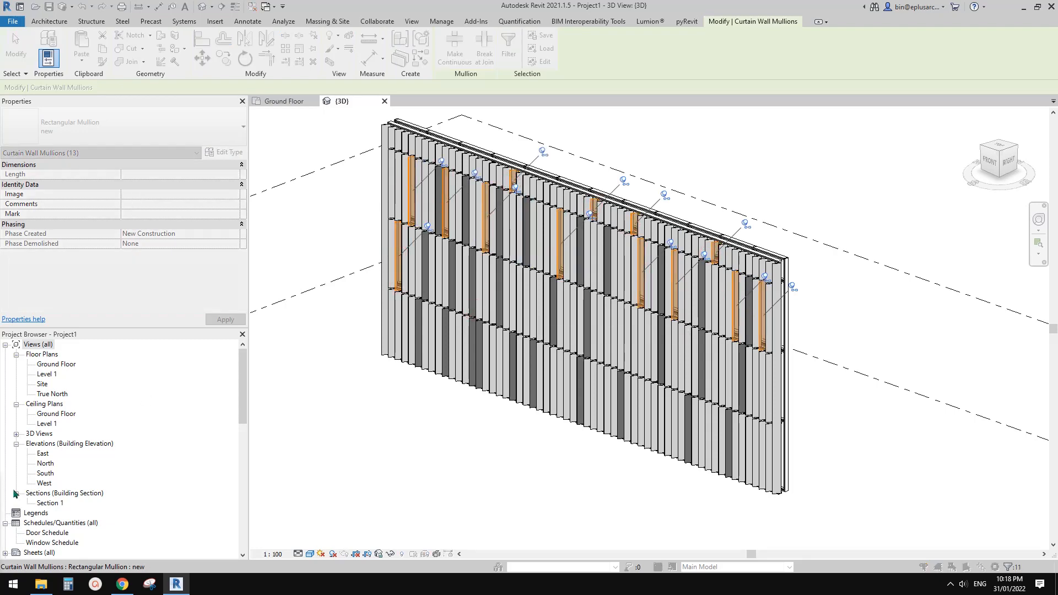
- Unpin 27 vertical mullions scattered across the facade's rows and change their type to "new 3"
left_click(527, 306)
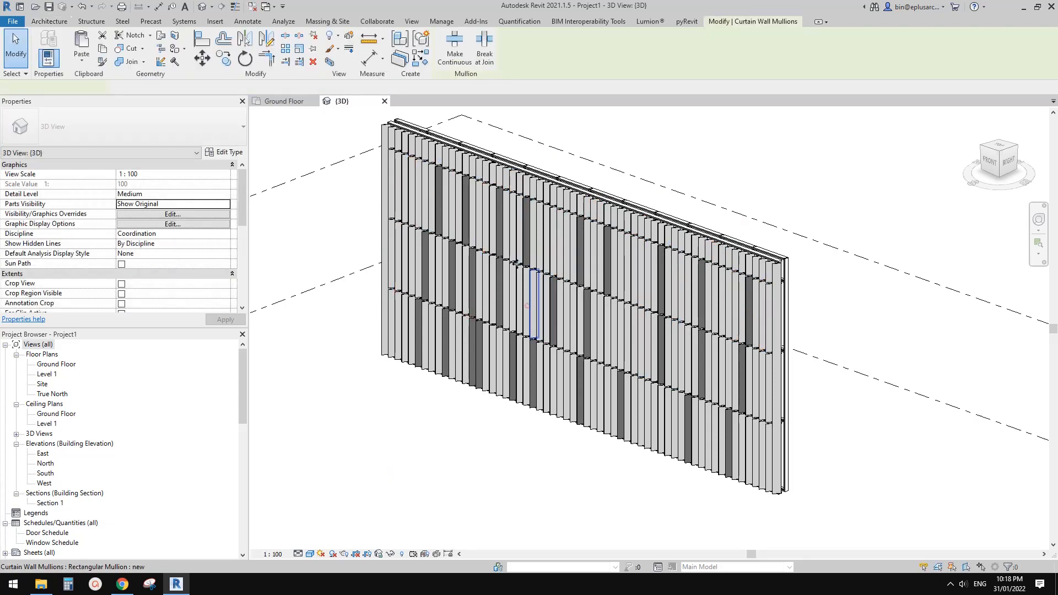
left_click(508, 243, "ctrl")
left_click(478, 228, "ctrl")
left_click(442, 208, "ctrl")
left_click(416, 203, "ctrl")
left_click(423, 259, "ctrl")
left_click(449, 271, "ctrl")
left_click(414, 261, "ctrl")
left_click(402, 335, "ctrl")
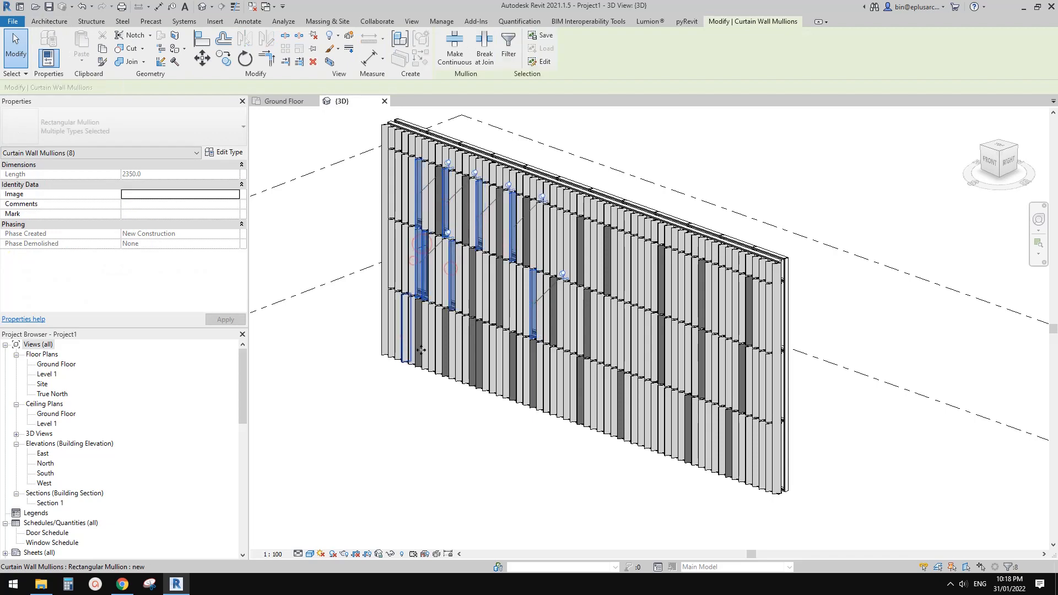
left_click(461, 353, "ctrl")
left_click(522, 365, "ctrl")
left_click(597, 388, "ctrl")
left_click(584, 312, "ctrl")
left_click(570, 362, "ctrl")
left_click(632, 332, "ctrl")
left_click(625, 280, "ctrl")
left_click(651, 279, "ctrl")
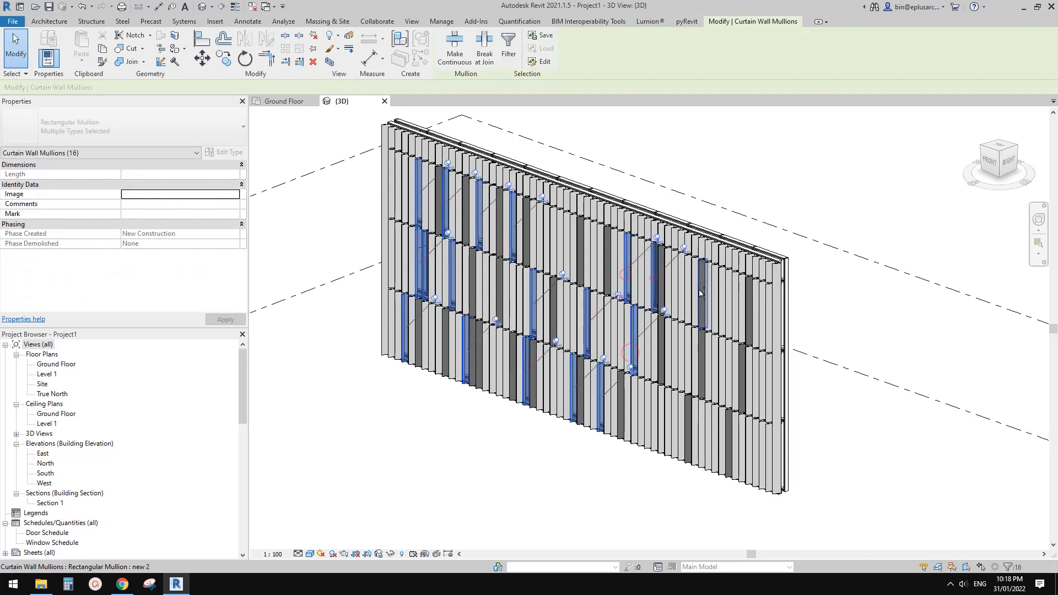
left_click(698, 290, "ctrl")
left_click(738, 322, "ctrl")
left_click(691, 293, "ctrl")
left_click(720, 307, "ctrl")
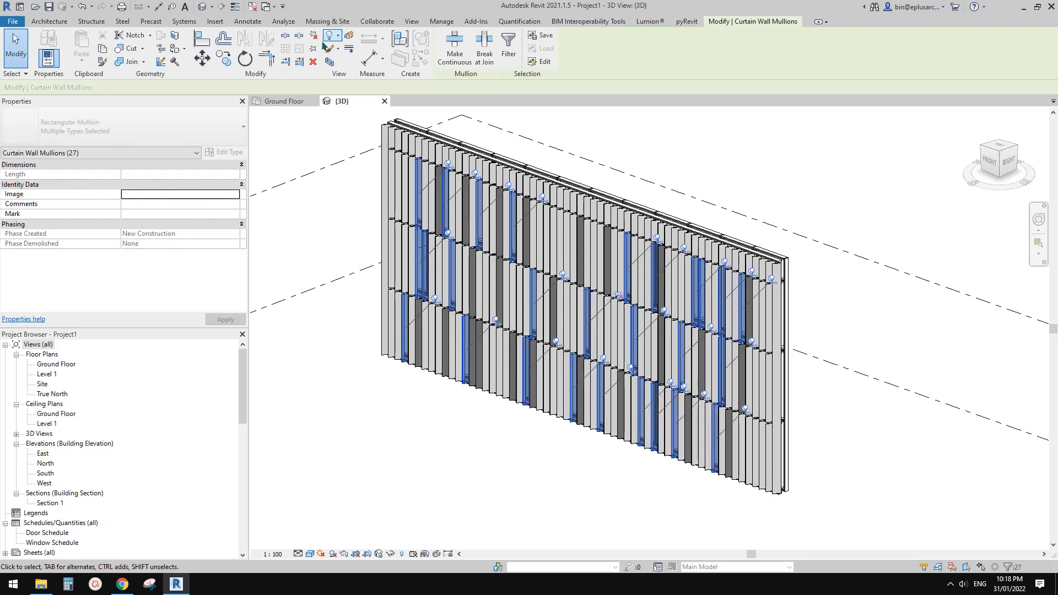
left_click(171, 124)
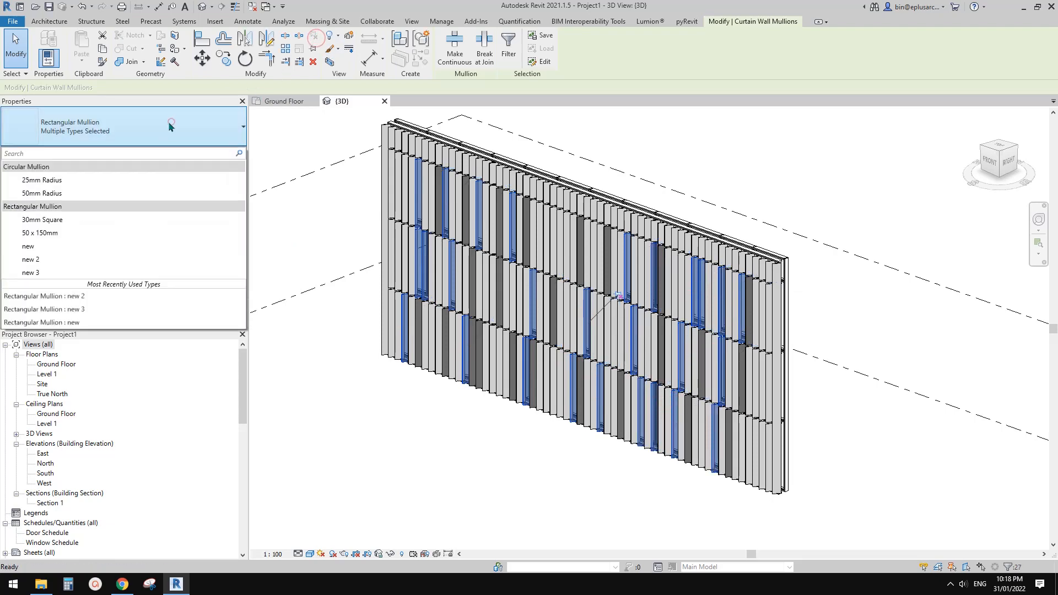
left_click(57, 272)
left_click(395, 395)
- Unpin one more light vertical mullion in the facade's middle row and change its type to "new 3"
middle_click_drag(397, 394, 556, 379, "shift")
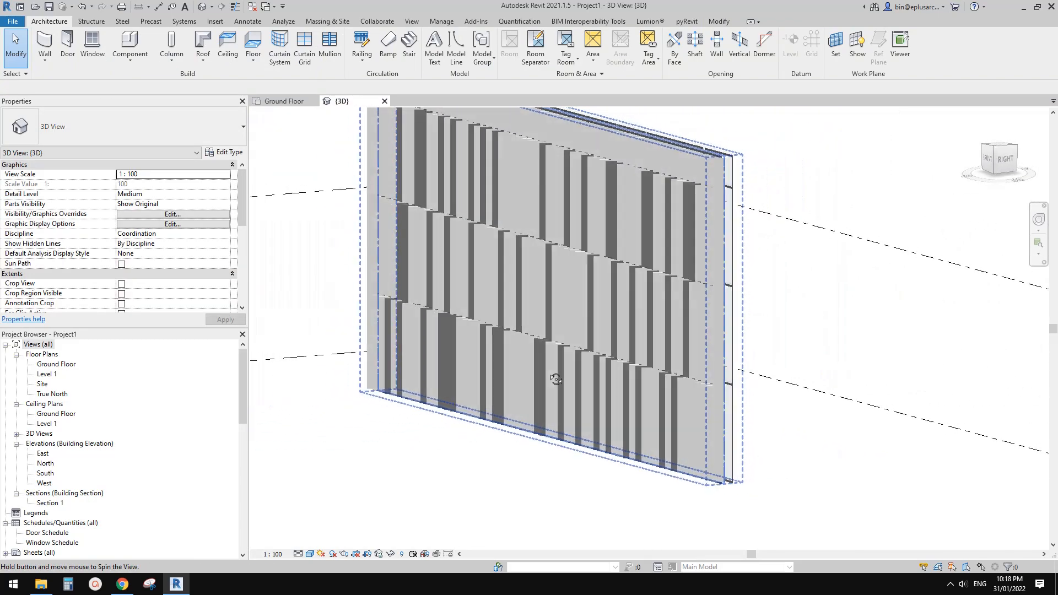
scroll(556, 379, "up", 5)
left_click(546, 284)
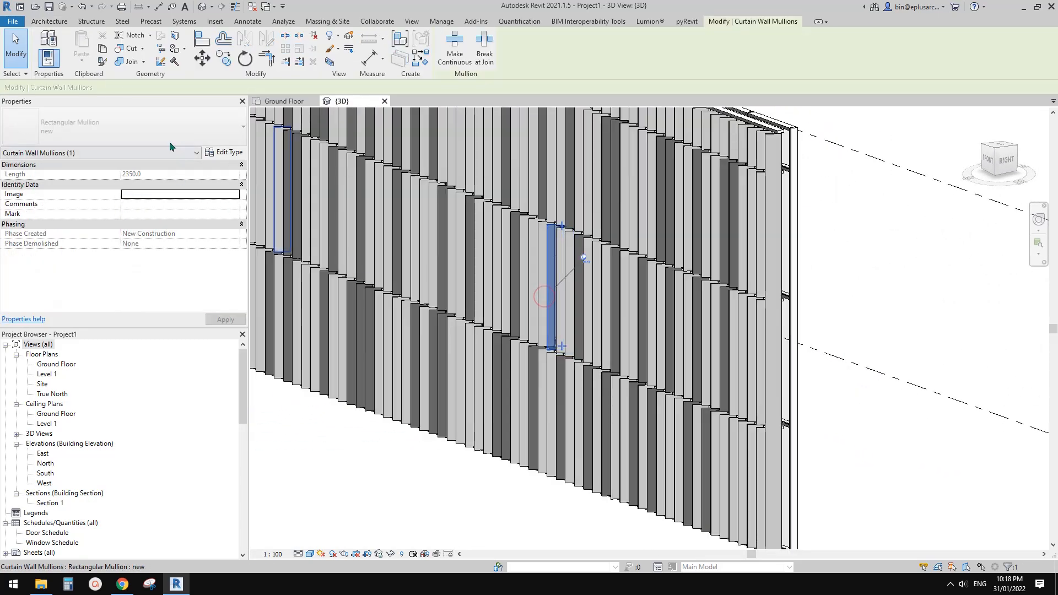
left_click(139, 132)
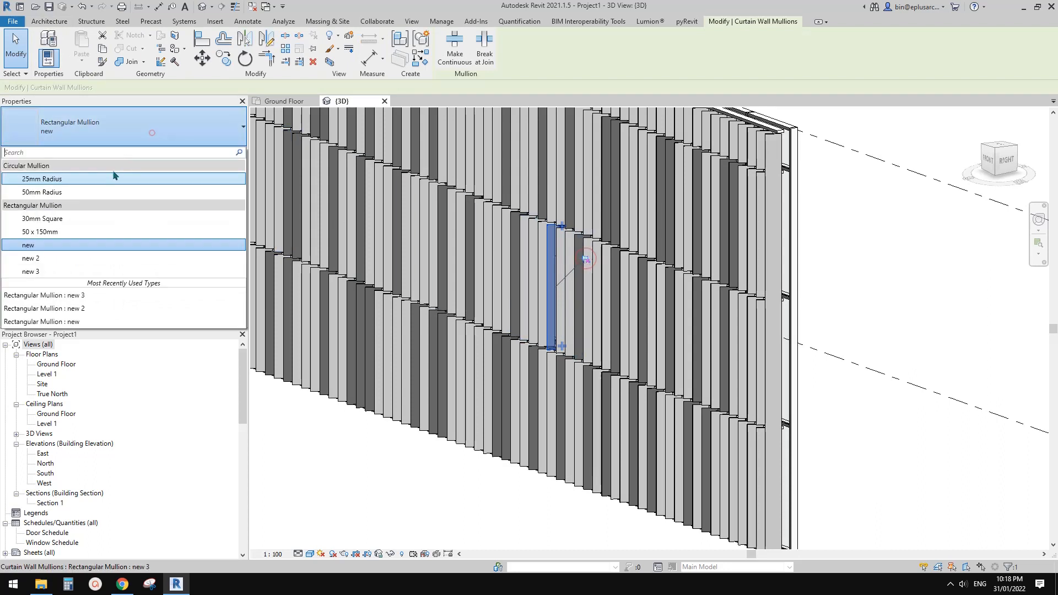
left_click(53, 273)
left_click(449, 469)
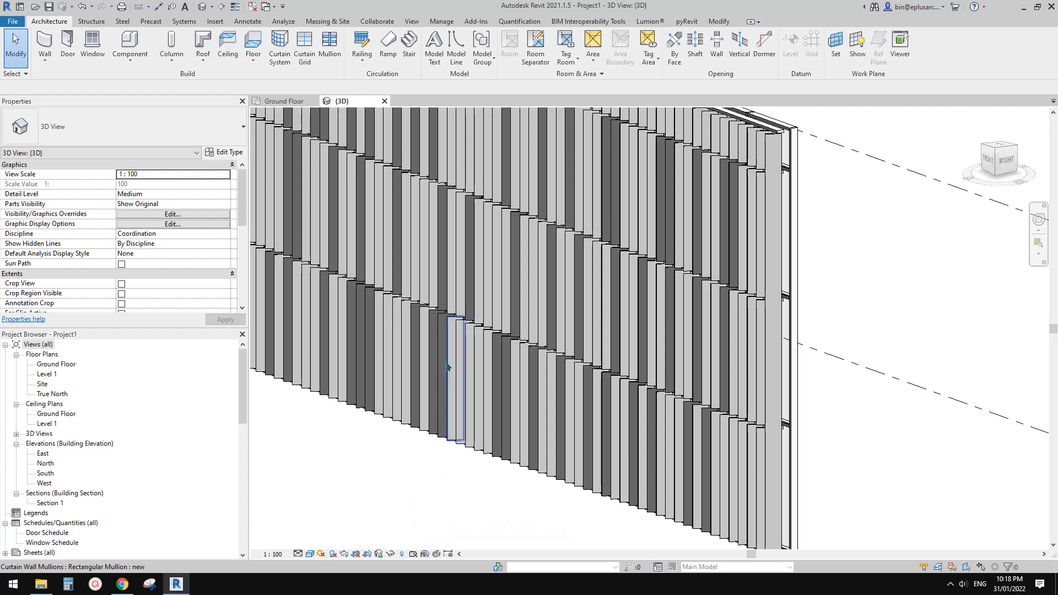
- In the project materials, duplicate Default New Material's appearance asset and set its colour to RGB 192 192 192
middle_click_drag(448, 366, 487, 379, "shift")
scroll(472, 253, "down", 1)
middle_click_drag(472, 253, 531, 269)
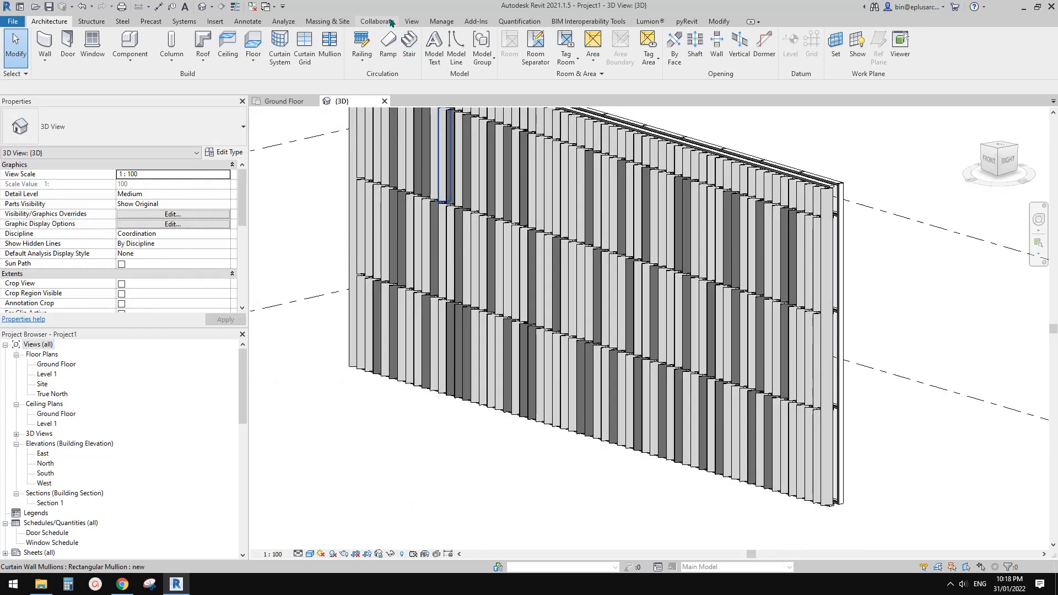
left_click(432, 21)
left_click(55, 59)
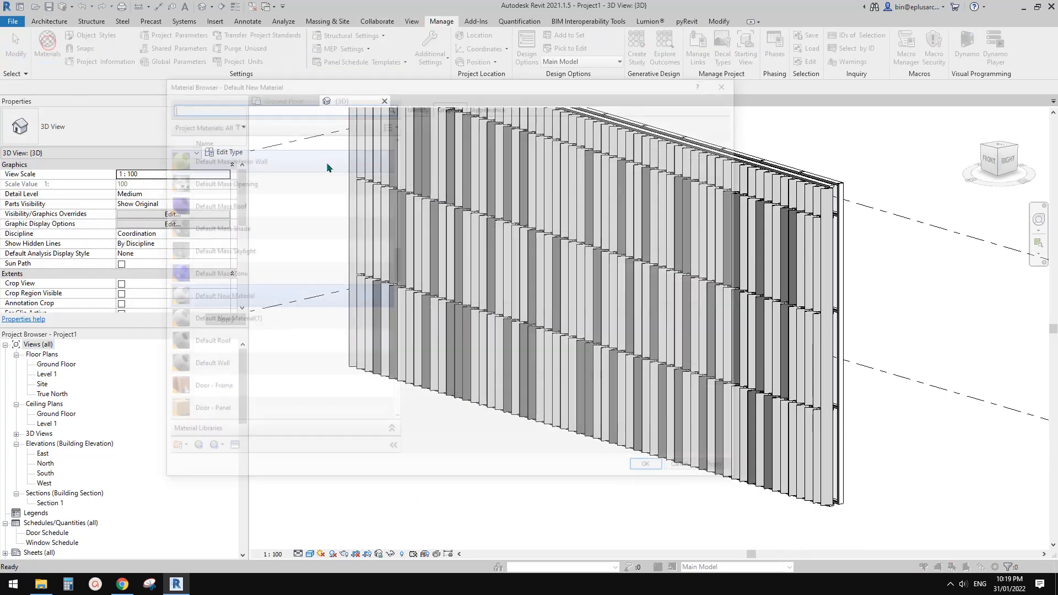
left_click(246, 321)
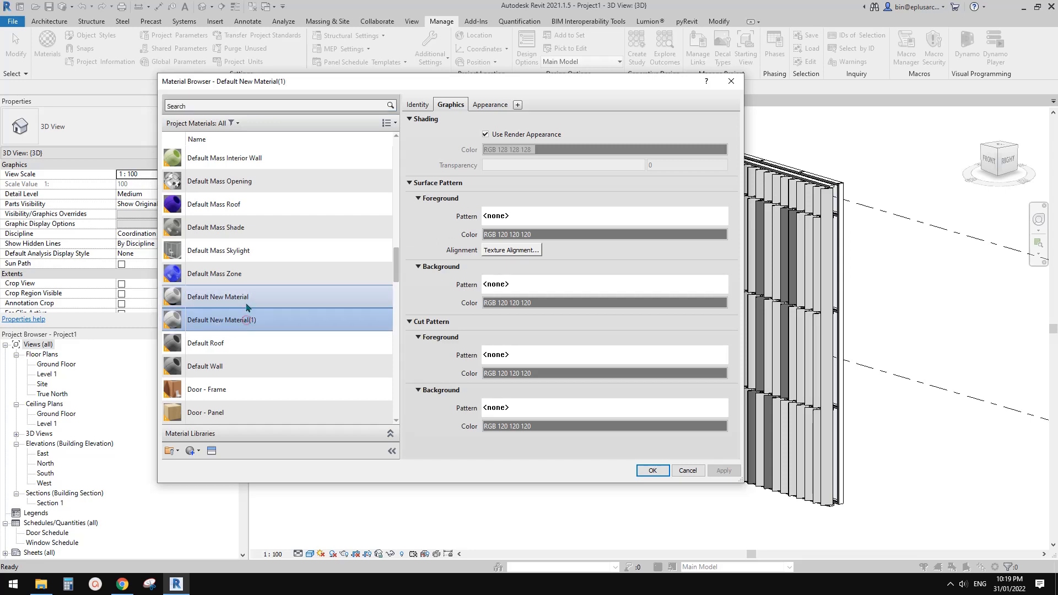
left_click(245, 301)
left_click(251, 319)
left_click(249, 299)
left_click(482, 105)
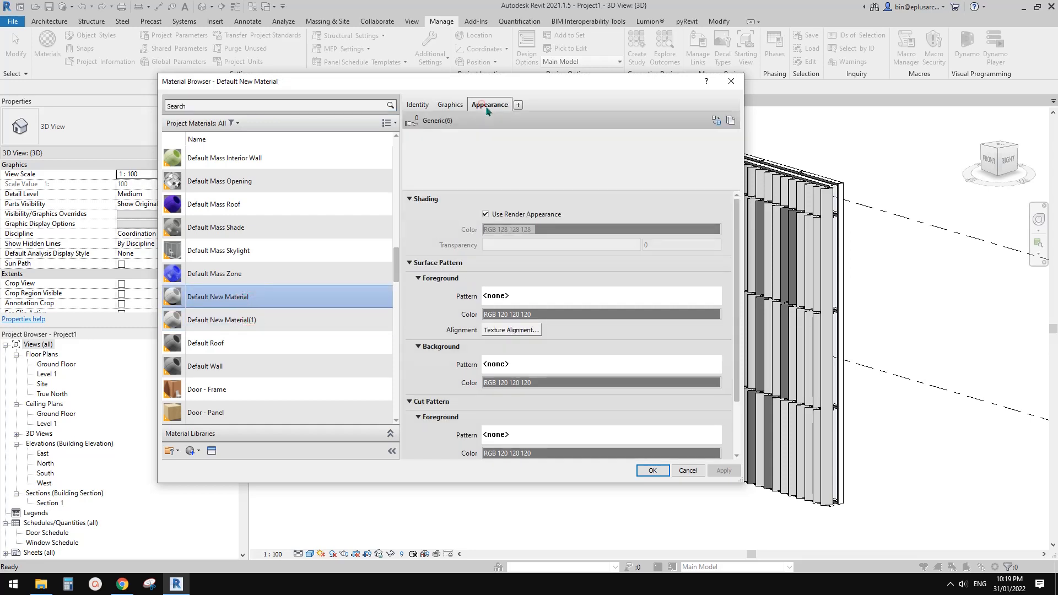
left_click(271, 324)
left_click(272, 304)
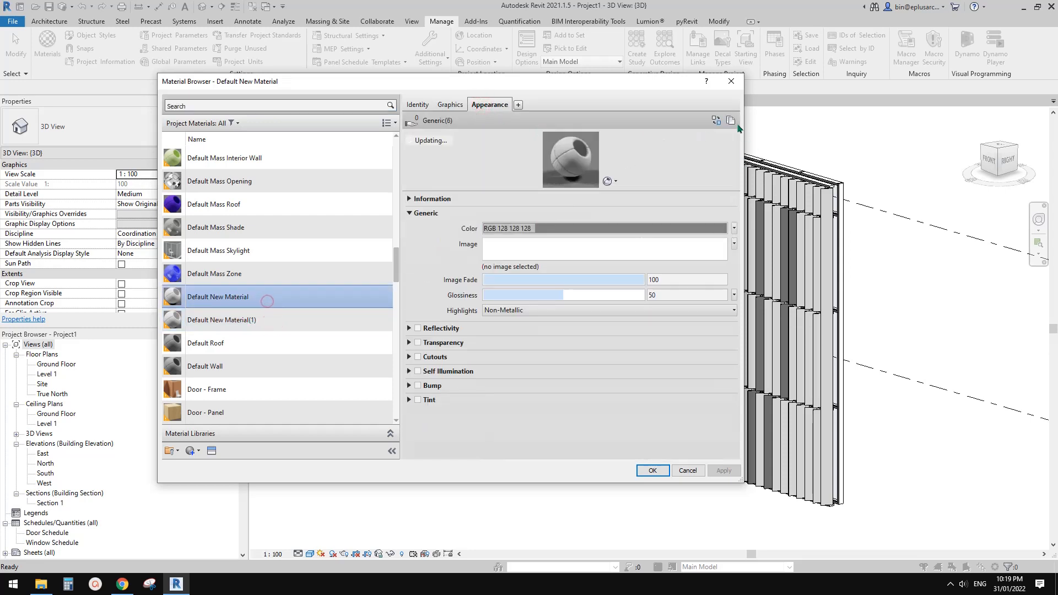
left_click(303, 317)
left_click(285, 293)
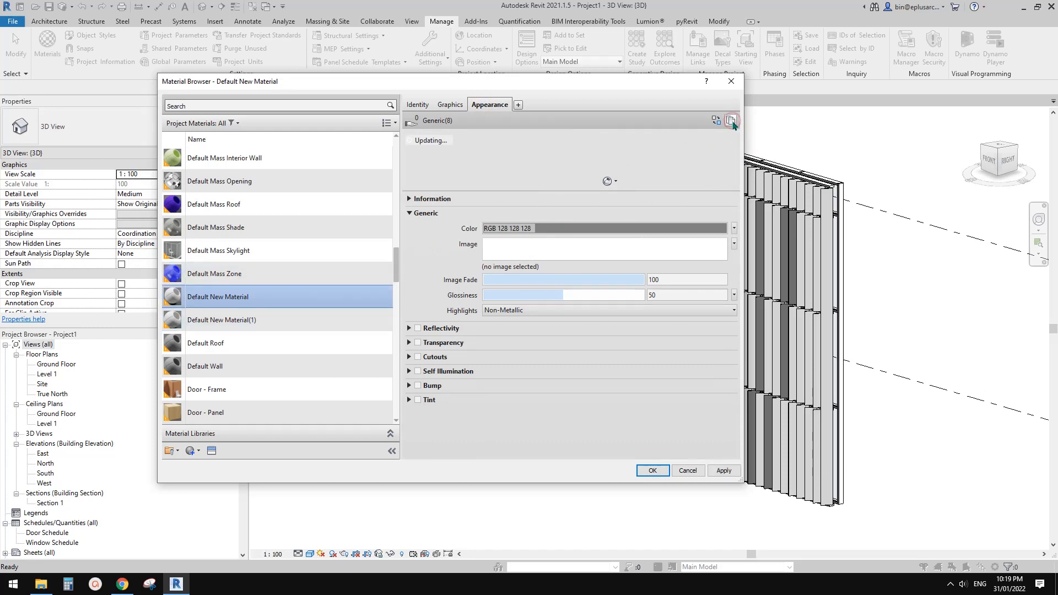
left_click(604, 229)
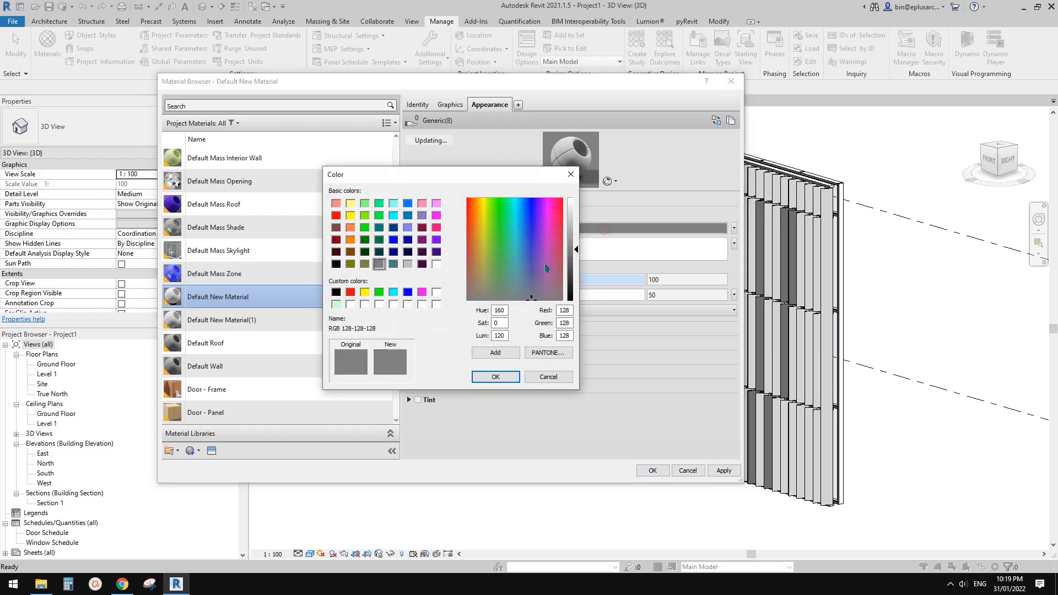
left_click(494, 375)
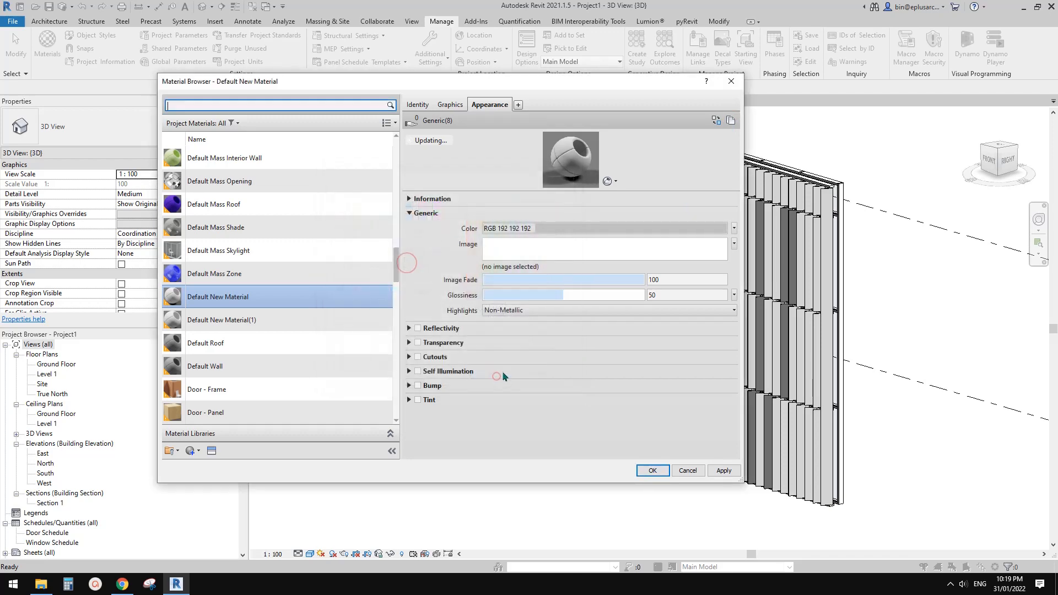
- Compare the appearance settings of Default New Material and Default New Material(1), and accept the material changes
left_click(287, 319)
left_click(282, 303)
left_click(286, 316)
left_click(281, 298)
left_click(285, 316)
left_click(279, 296)
left_click(283, 317)
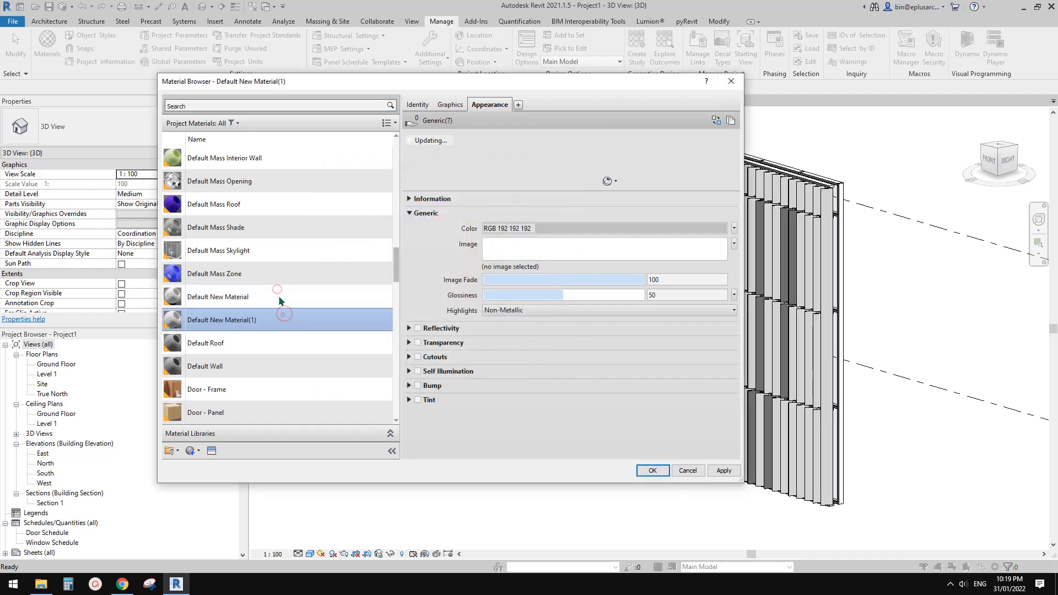
left_click(279, 296)
left_click(283, 318)
left_click(278, 293)
left_click(282, 316)
left_click(278, 296)
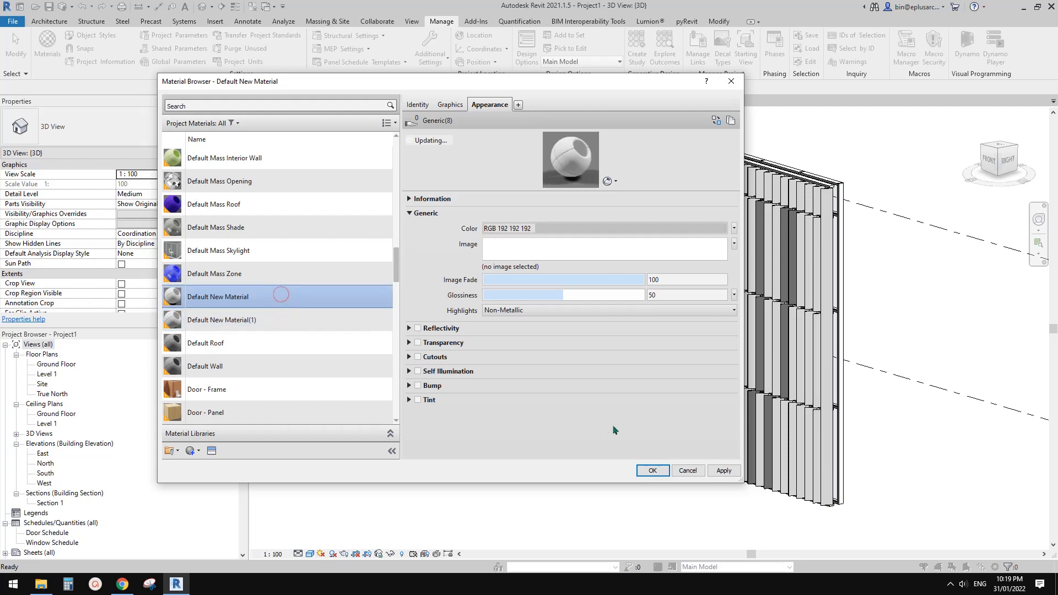
left_click(652, 471)
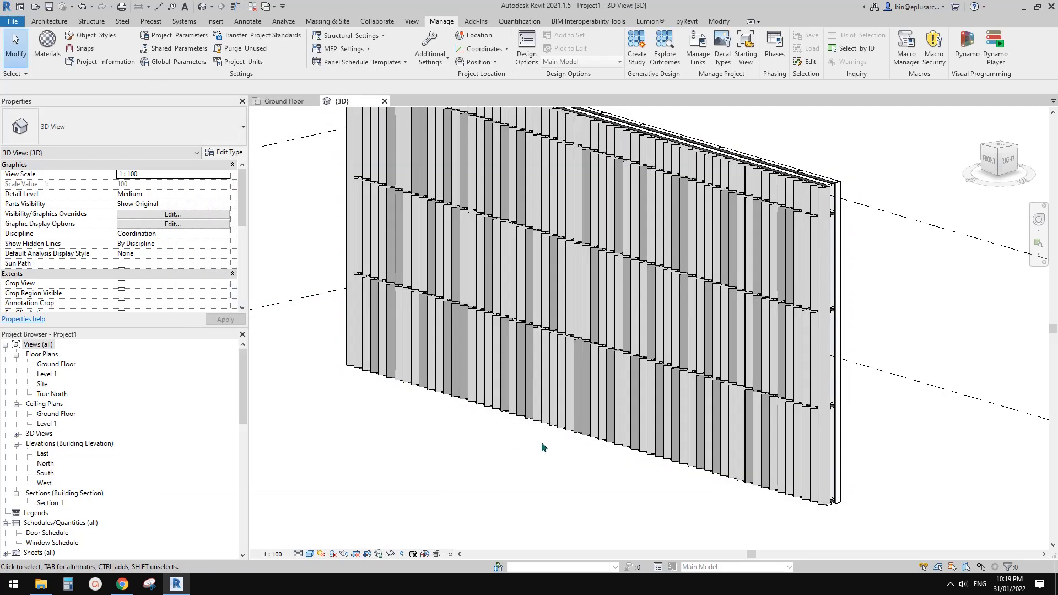
- Unpin 25 more vertical mullions spread over the facade's three tall rows and change their type to "new 2"
middle_click_drag(540, 441, 619, 441, "shift")
left_click(548, 254)
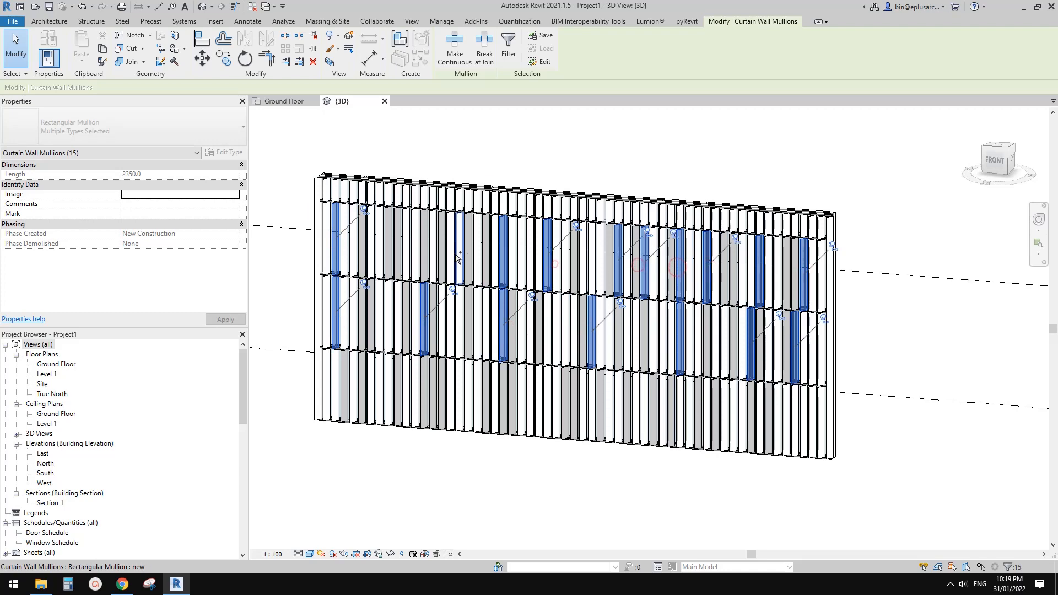
left_click(371, 388, "ctrl")
left_click(438, 393, "ctrl")
left_click(616, 417, "ctrl")
left_click(686, 426, "ctrl")
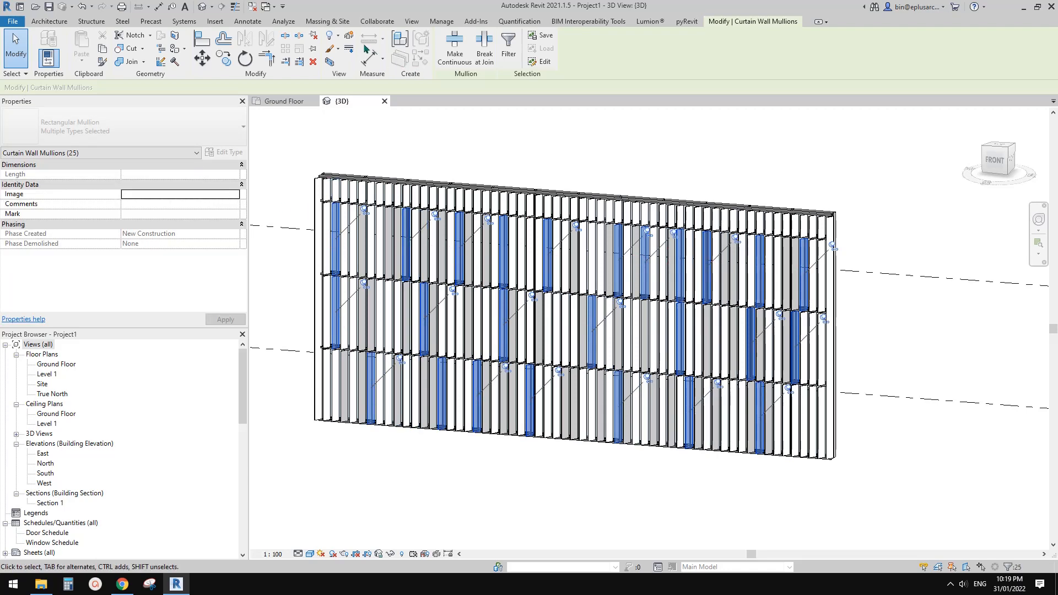
left_click(146, 133)
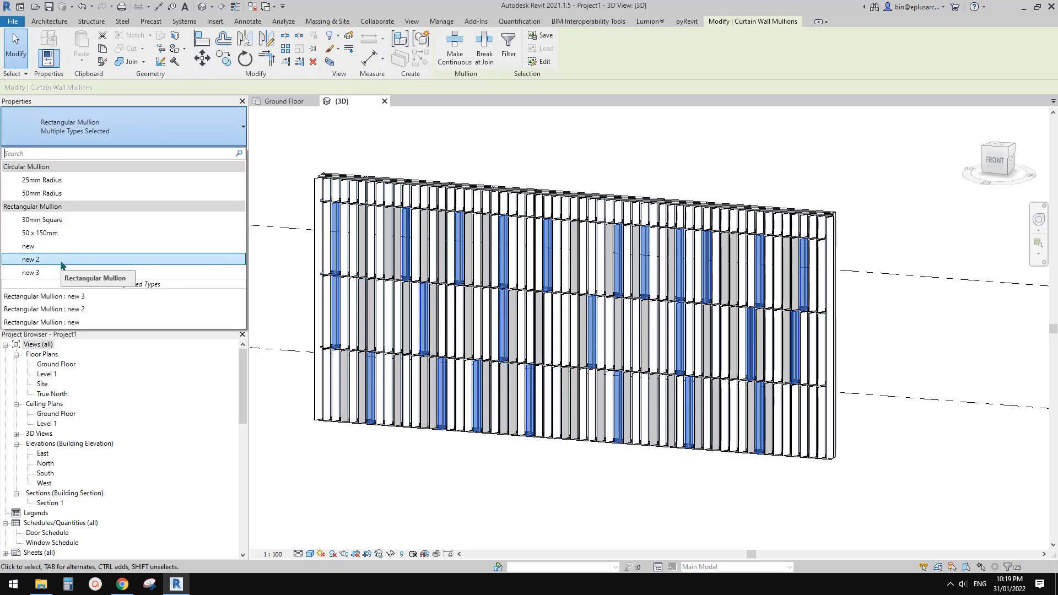
left_click(60, 260)
left_click(429, 480)
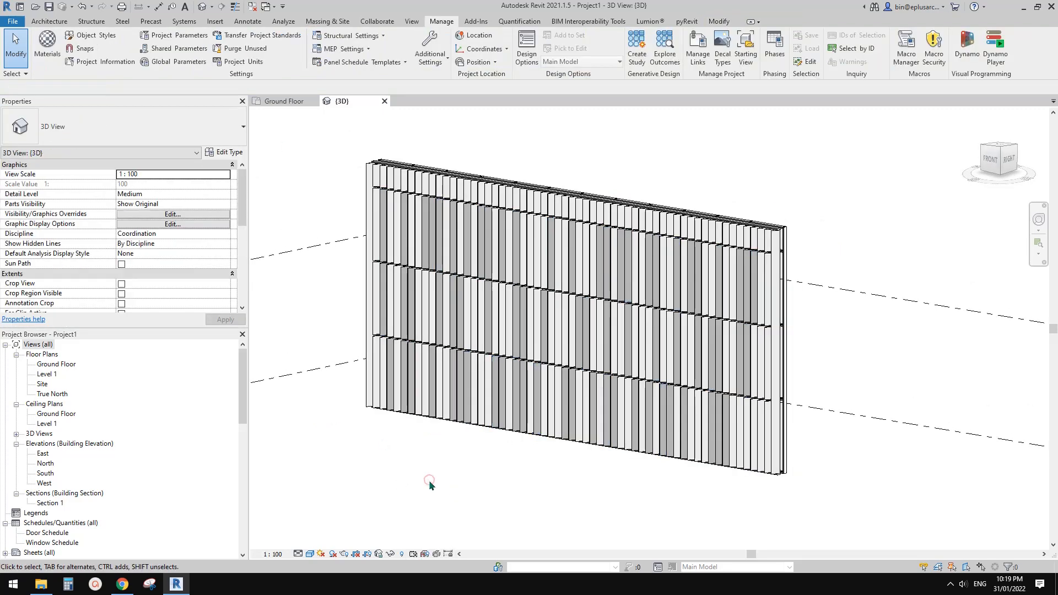
- Reselect the previous set of 25 mullions and change their type to "new 3"
middle_click_drag(428, 480, 421, 463, "shift")
right_click(385, 445)
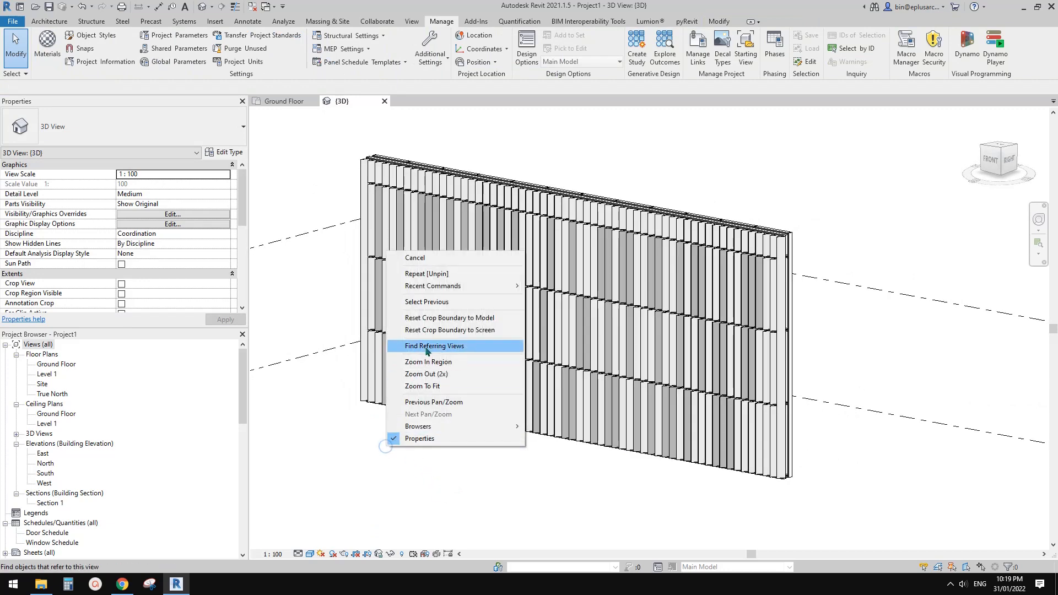
left_click(442, 302)
left_click(138, 126)
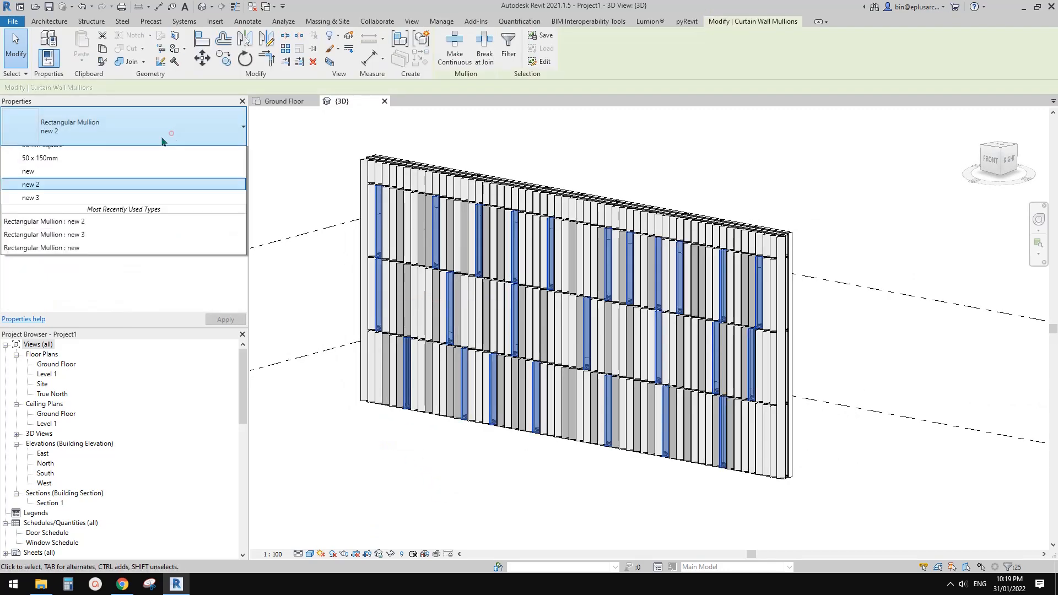
left_click(61, 270)
left_click(349, 452)
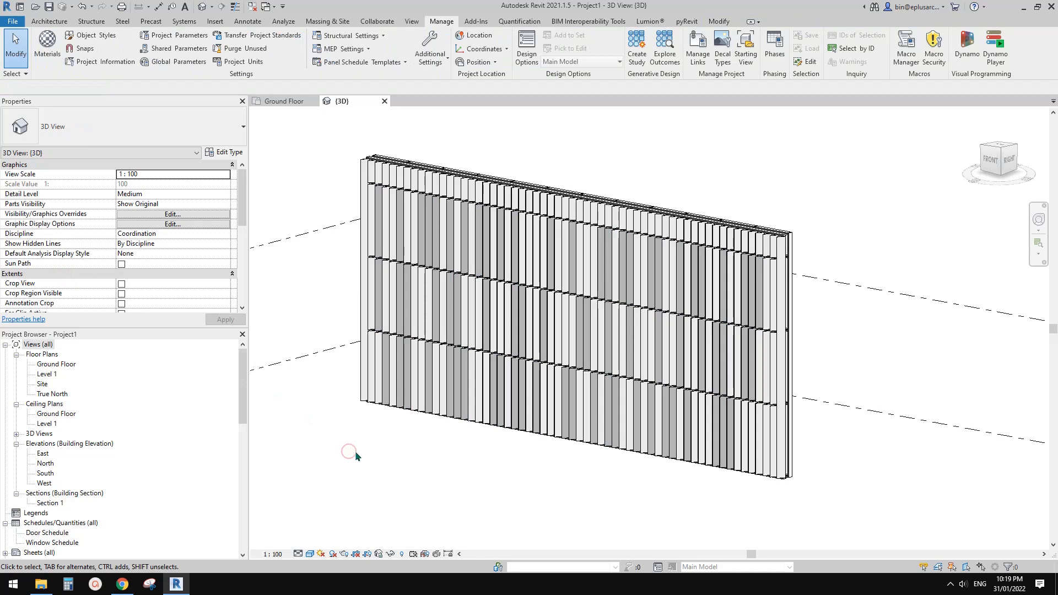
- Change the material of mullion type "new 3" to Default New Material(1)
middle_click_drag(349, 451, 413, 439, "shift")
scroll(479, 309, "up", 3)
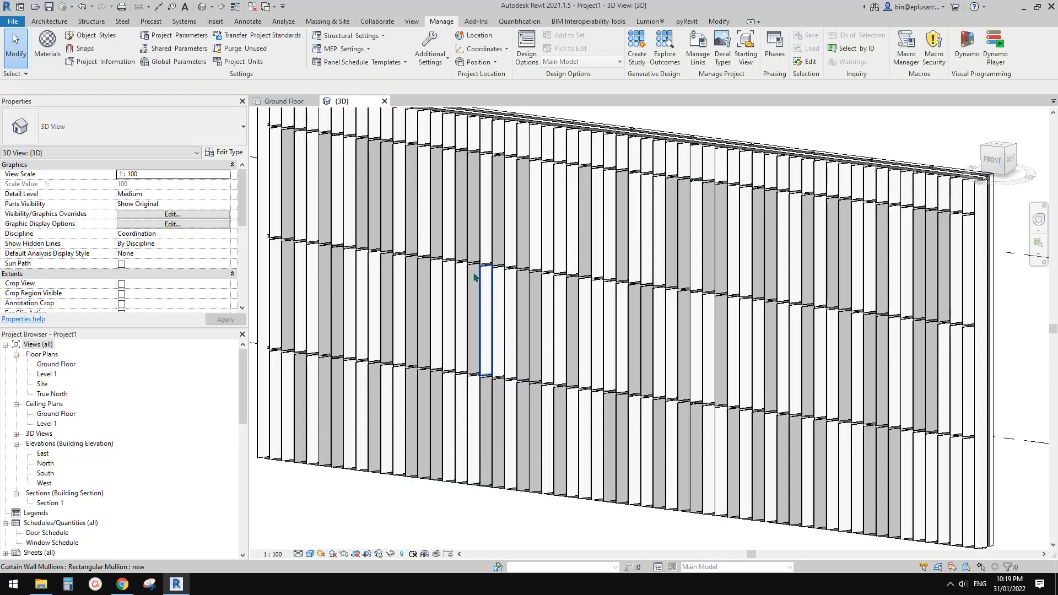
left_click(468, 244)
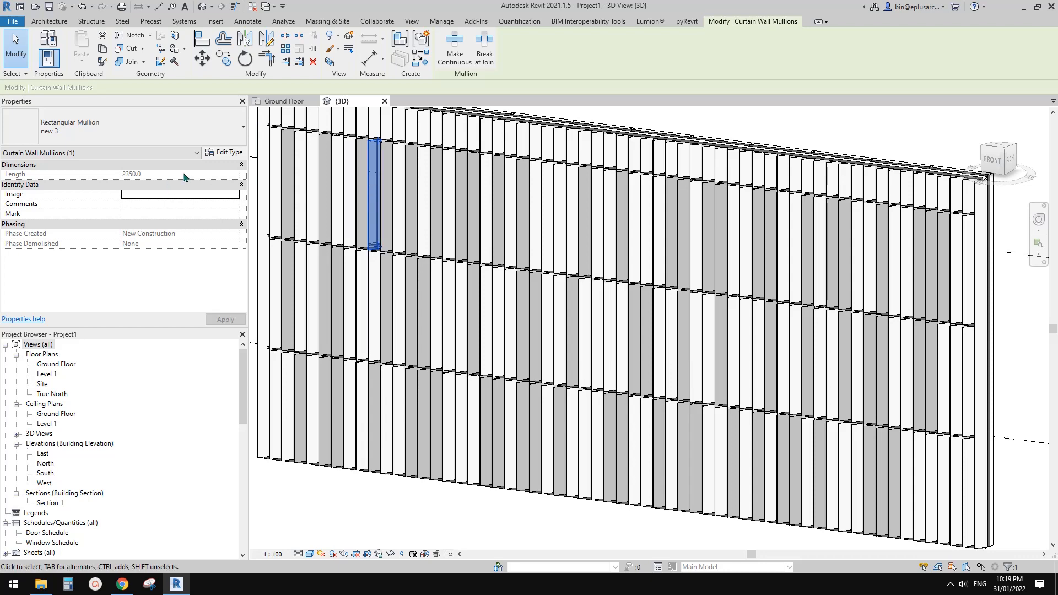
left_click(230, 152)
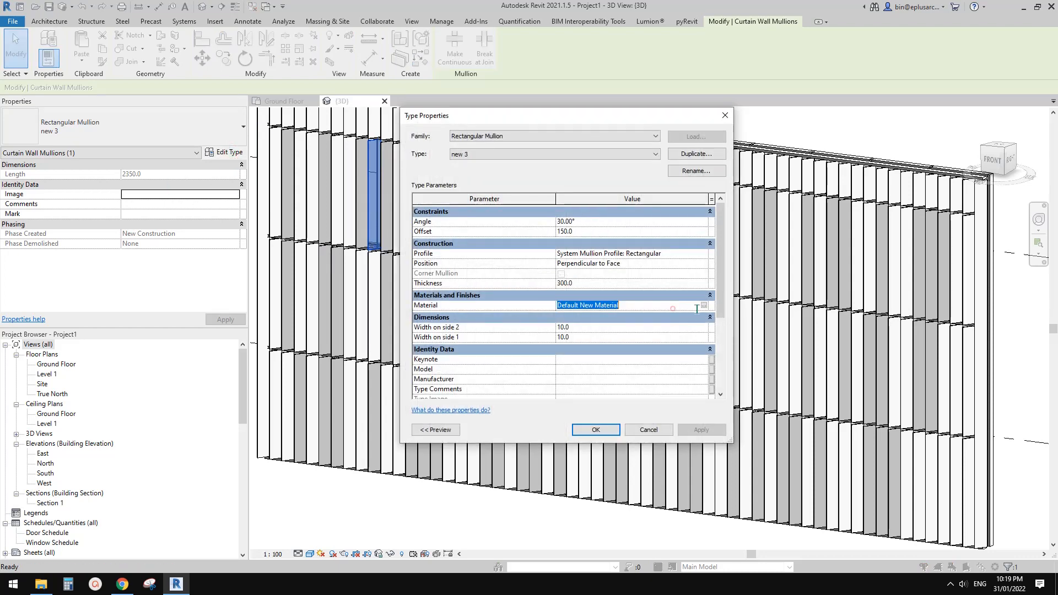
left_click(703, 306)
left_click(255, 311)
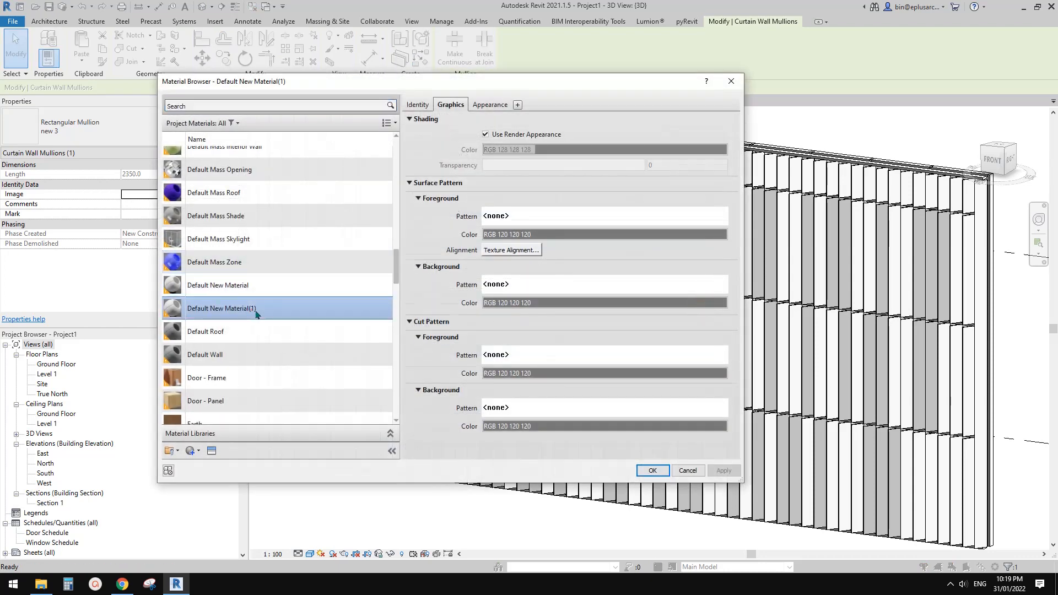
left_click(652, 471)
left_click(596, 429)
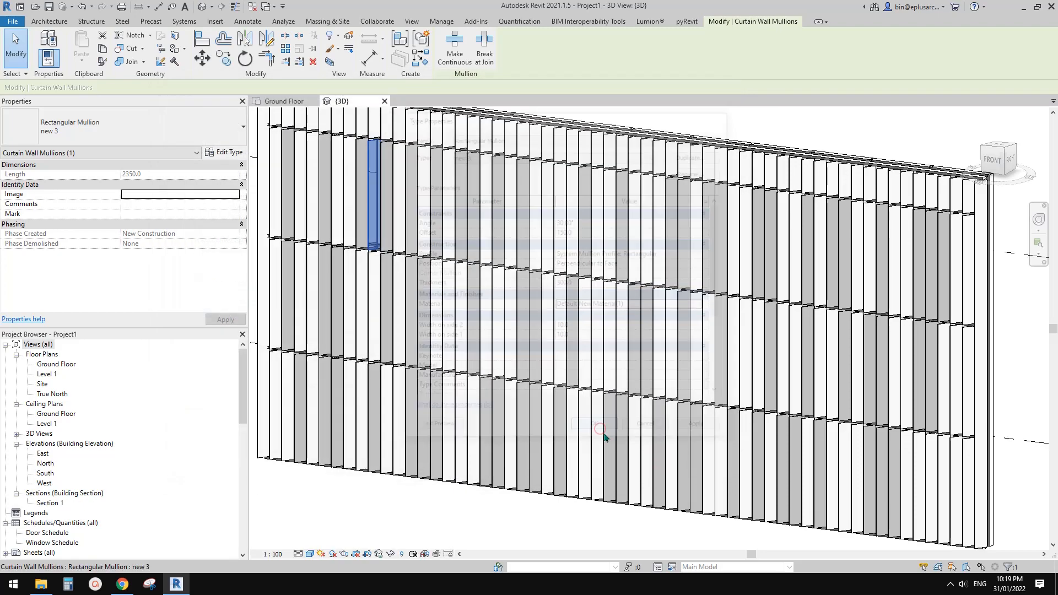
- Inspect the finished straight facade from the front and the side
left_click(410, 526)
scroll(411, 527, "down", 3)
scroll(537, 407, "up", 1)
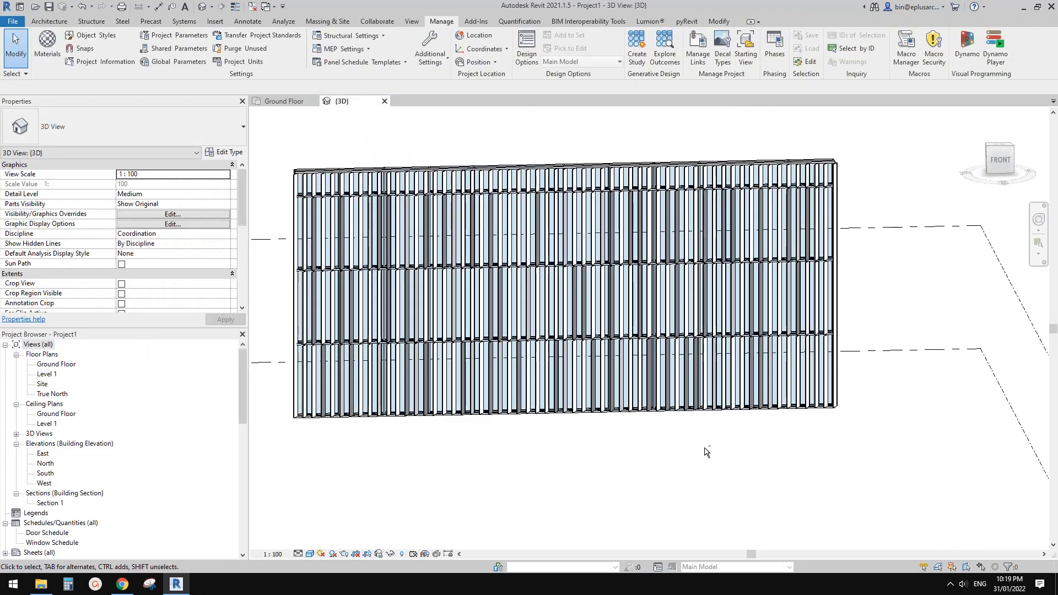
middle_click_drag(705, 452, 650, 380, "shift")
mouse_move(402, 266)
middle_mouse_down("shift")
mouse_move(468, 318)
mouse_move(425, 319)
mouse_move(489, 359)
mouse_move(406, 354)
mouse_move(772, 355)
mouse_move(382, 354)
middle_mouse_up("shift")
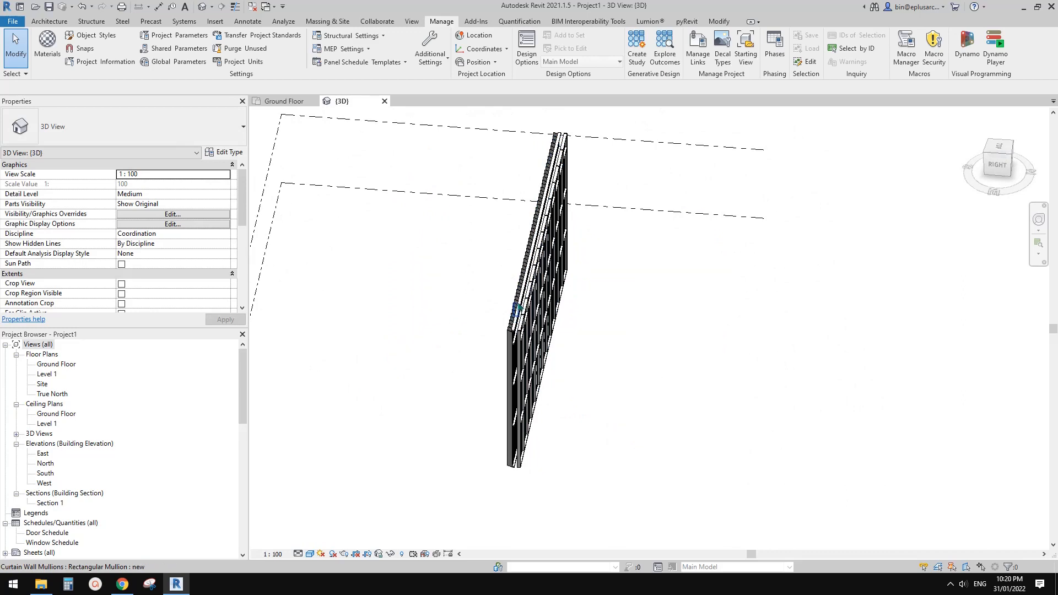
middle_click_drag(518, 308, 736, 319, "shift")
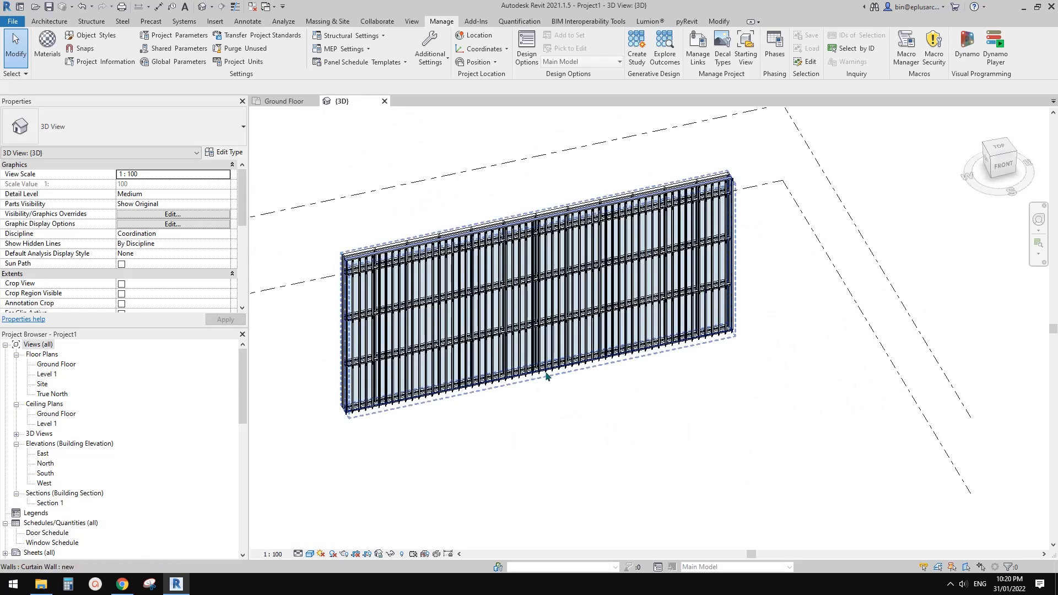
- Draw an arc-shaped curtain wall of type "new" in front of the straight facade, about 26 m in radius and 46° in sweep
left_click(545, 372)
scroll(542, 385, "down", 1)
middle_click_drag(538, 396, 544, 293)
key("c")
key("s")
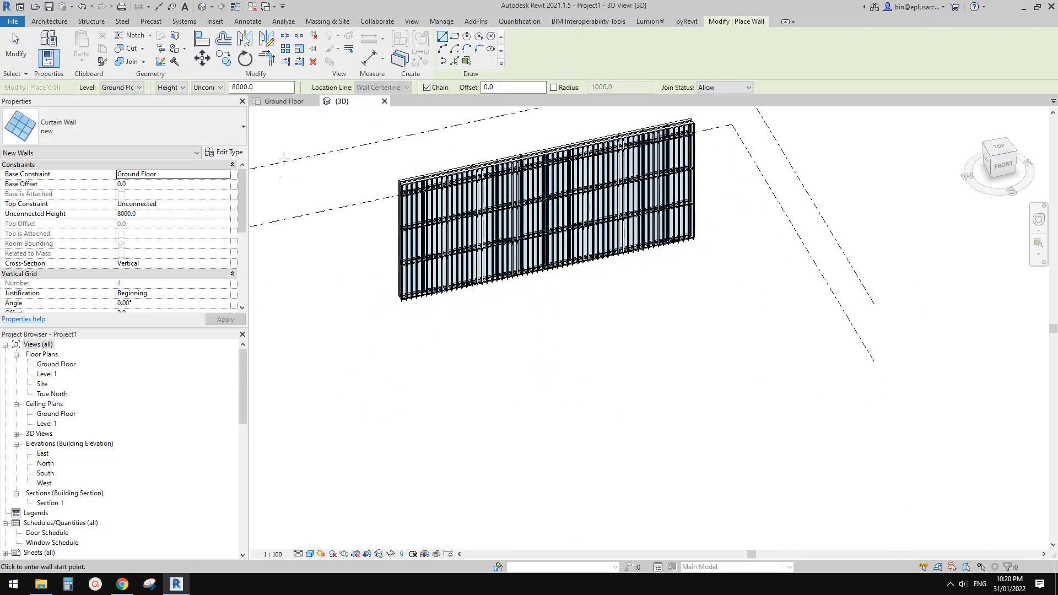
left_click(442, 49)
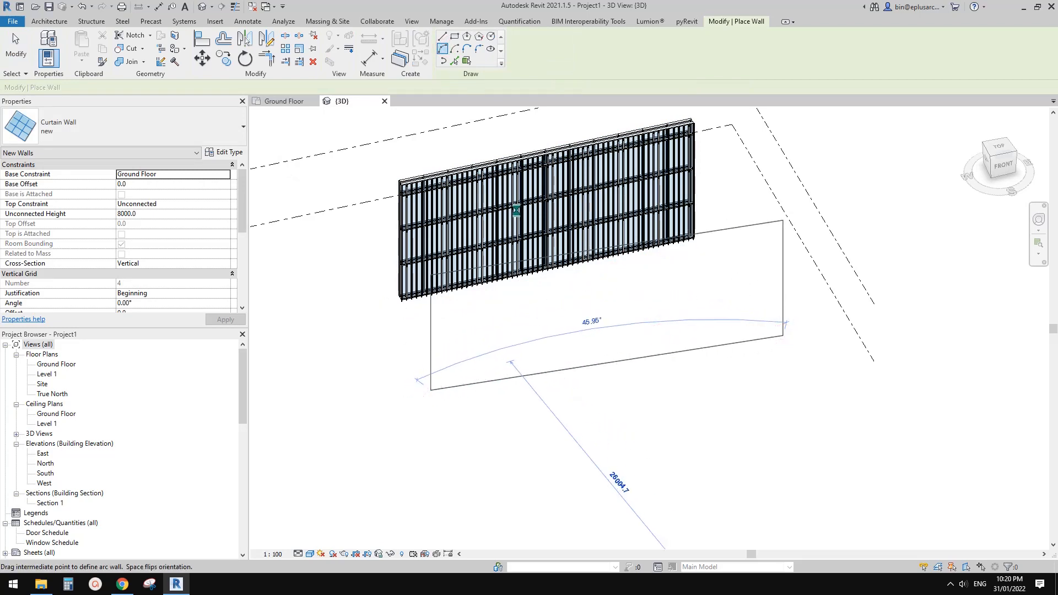
scroll(470, 243, "down", 1)
key("Escape")
key("Escape")
scroll(681, 288, "up", 7)
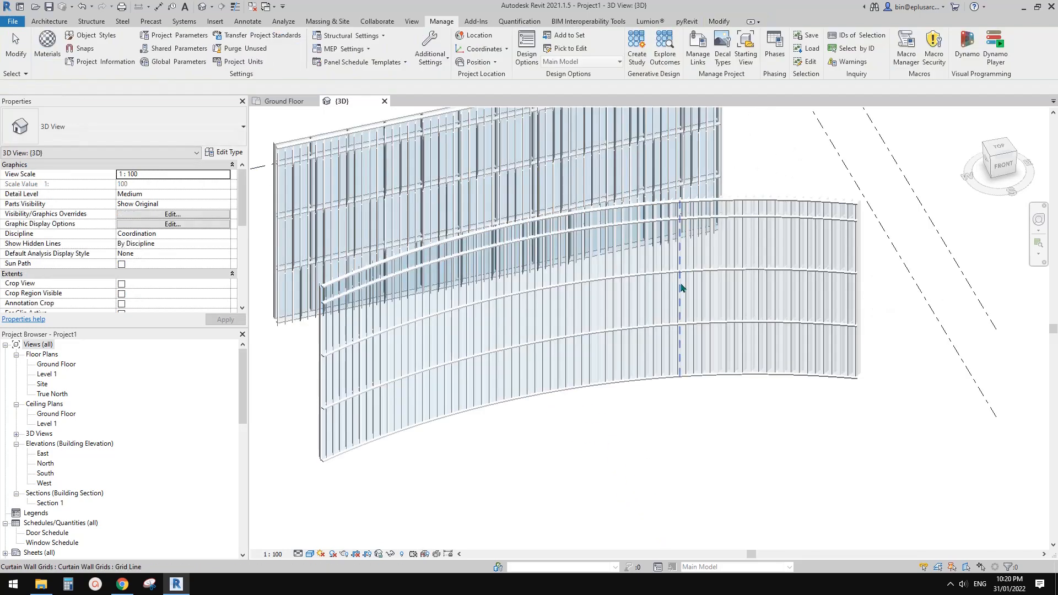
- Examine the mullions of the curved curtain wall from its front and back
middle_click_drag(681, 288, 498, 259, "shift")
middle_click_drag(639, 250, 1019, 225)
scroll(1019, 225, "down", 1)
left_click(684, 210)
middle_click_drag(698, 246, 568, 302)
key("Escape")
middle_click_drag(855, 308, 794, 278)
middle_click_drag(793, 278, 594, 225, "shift")
middle_click_drag(594, 225, 551, 181, "shift")
scroll(533, 276, "down", 1)
middle_click_drag(550, 182, 555, 237, "shift")
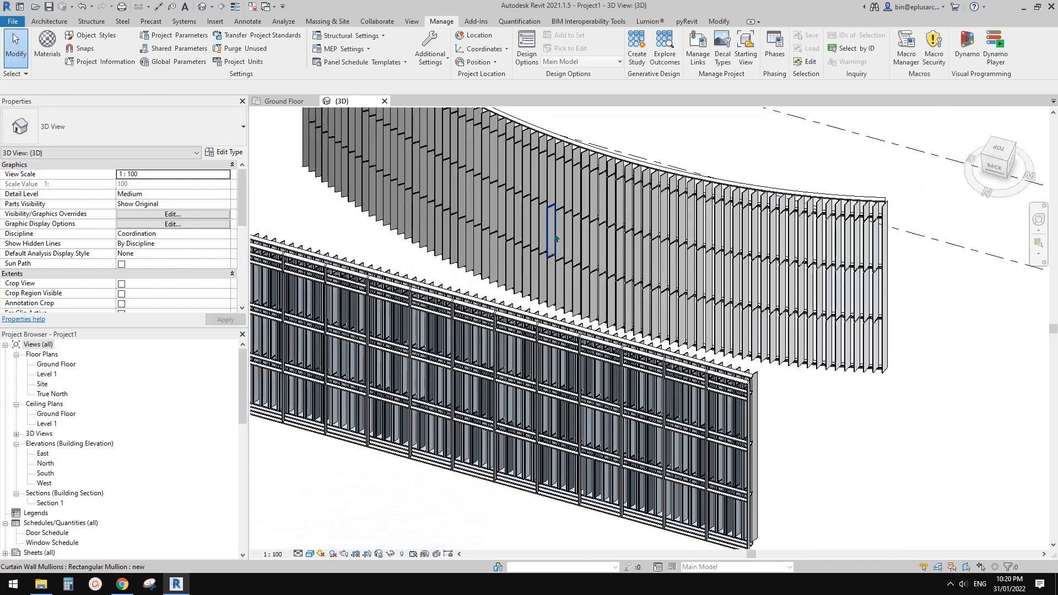
- Unpin three vertical mullions on the curved wall and change their type to "new 2"
left_click(584, 209)
left_click(506, 170, "ctrl")
left_click(503, 217, "ctrl")
scroll(523, 171, "up", 1)
middle_click_drag(523, 171, 518, 195)
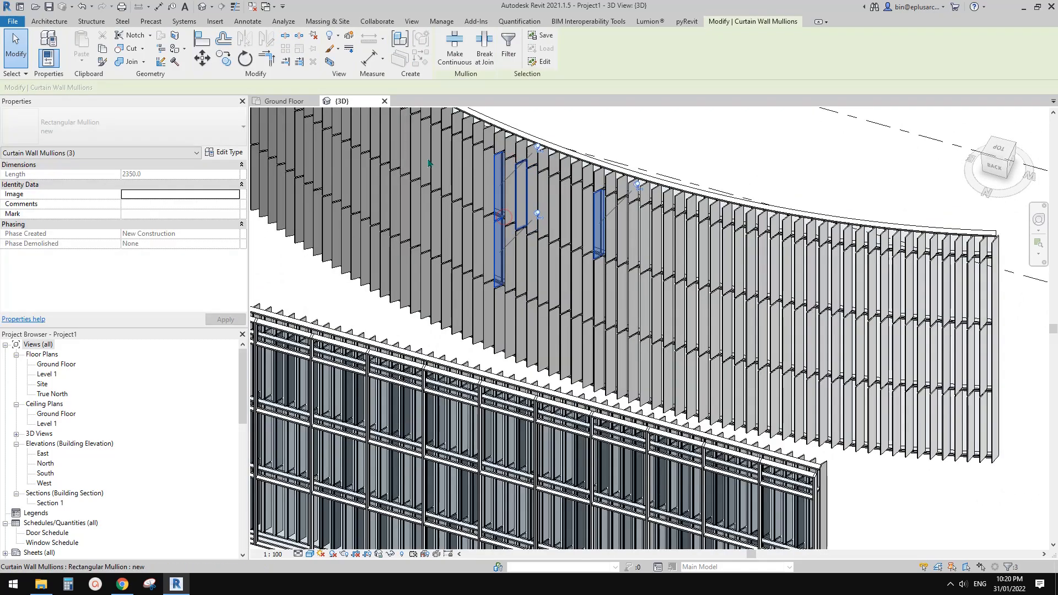
left_click(123, 126)
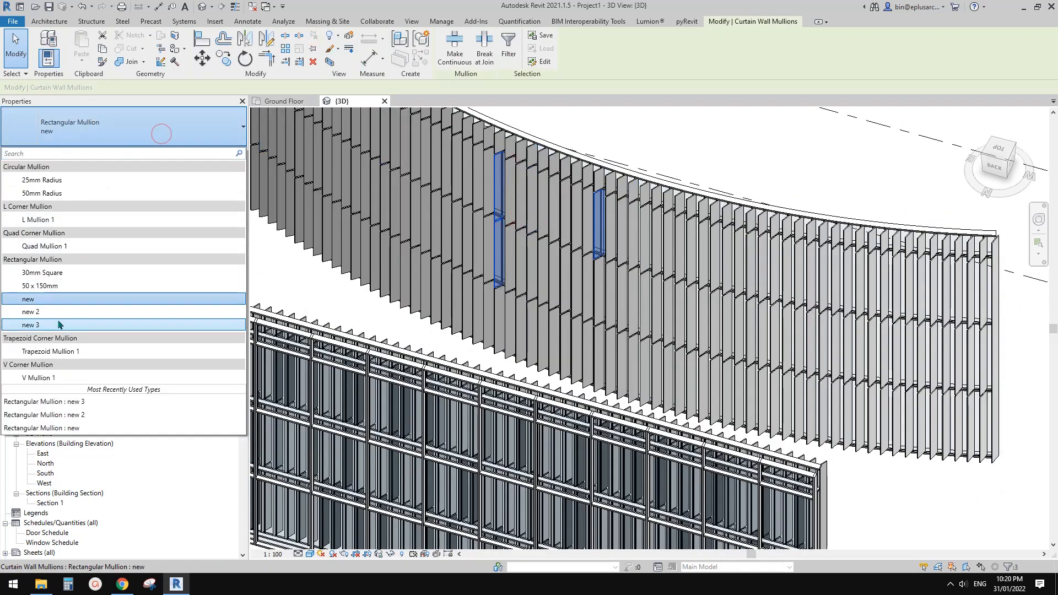
left_click(57, 317)
middle_click_drag(579, 286, 527, 297)
key("Escape")
- Unpin three other vertical mullions further along the curved wall and change their type to "new 3"
key("Tab")
left_click(677, 340)
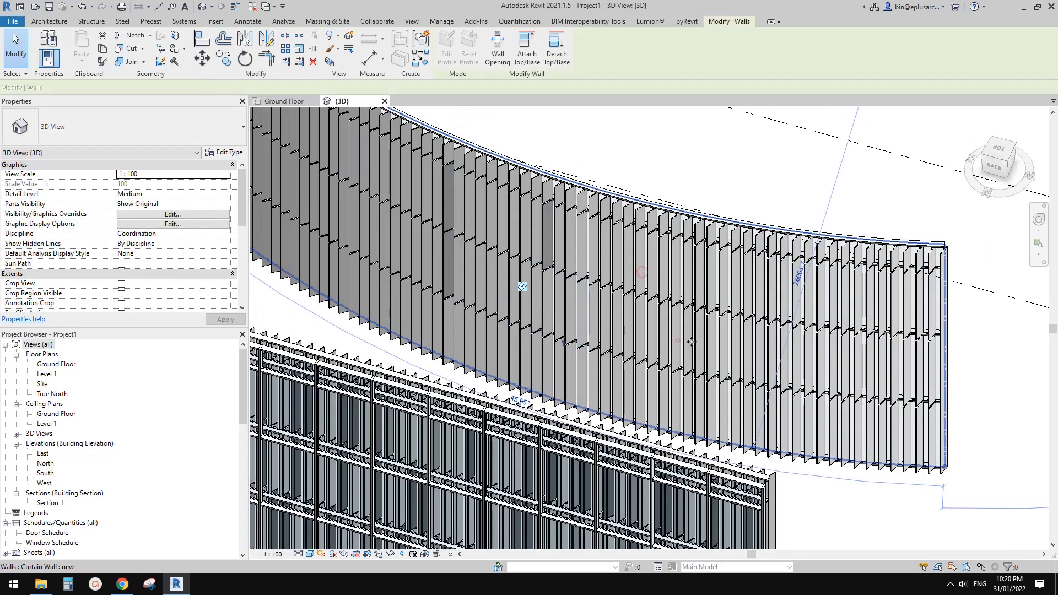
left_click(714, 276)
left_click(670, 308, "ctrl")
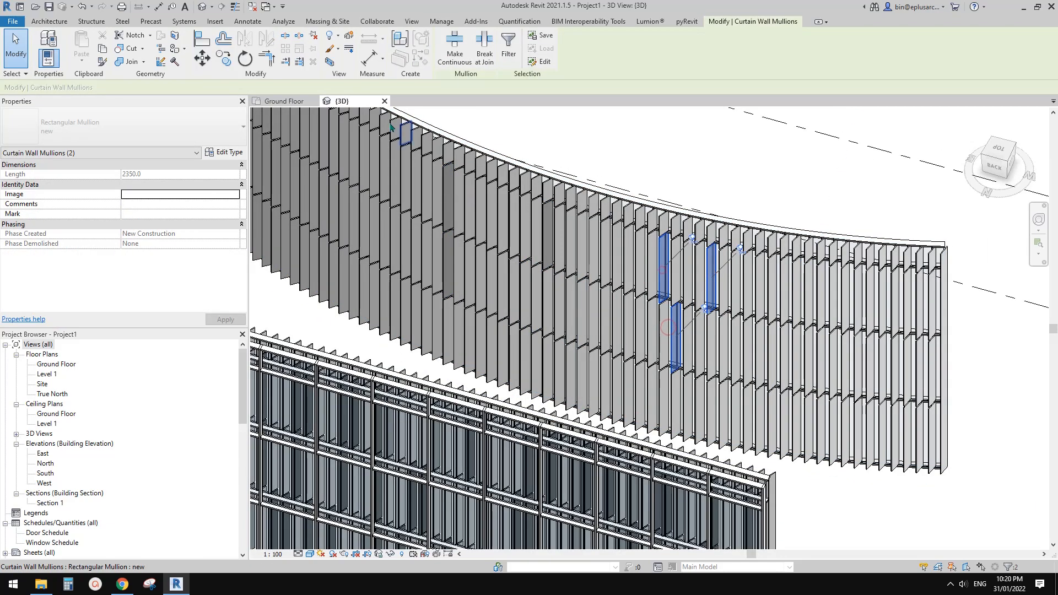
left_click(174, 128)
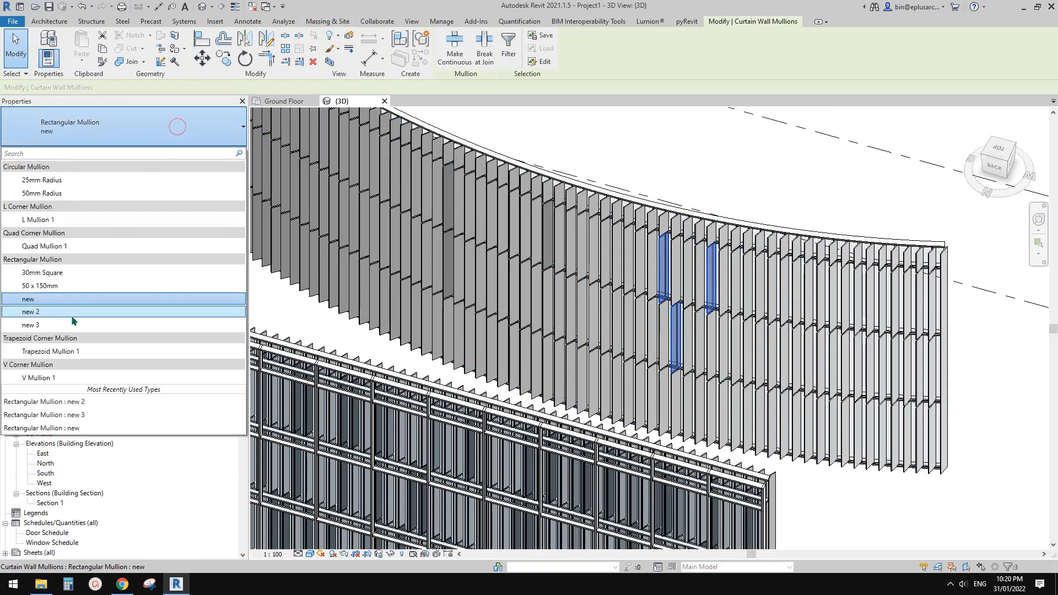
left_click(71, 323)
key("Escape")
- Check the type properties of a "new" mullion on the curved wall and close them without changes
scroll(431, 286, "down", 2)
middle_click_drag(529, 262, 545, 307, "shift")
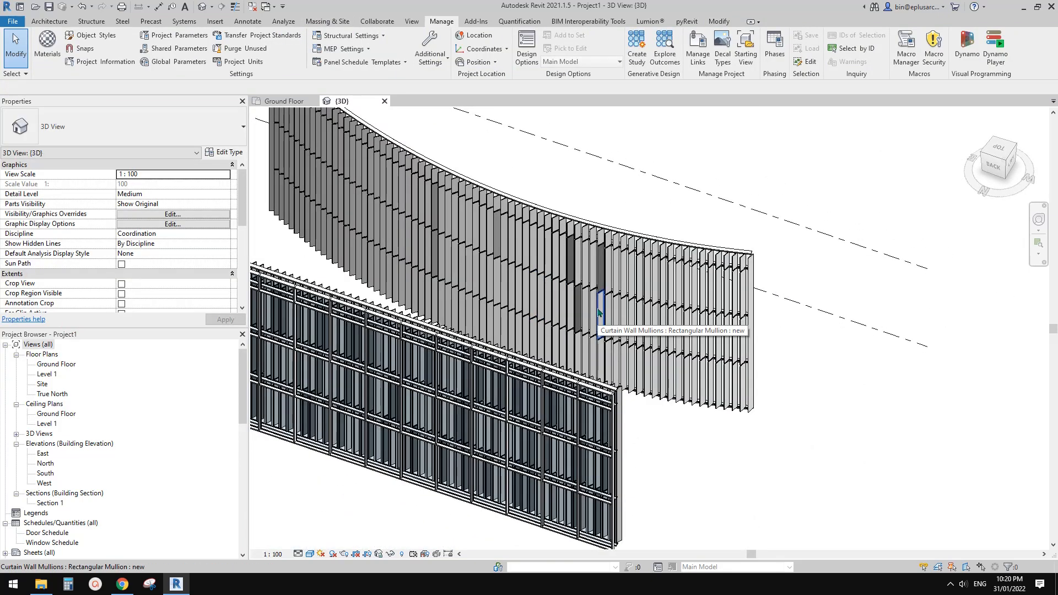
scroll(585, 262, "up", 2)
left_click(585, 259)
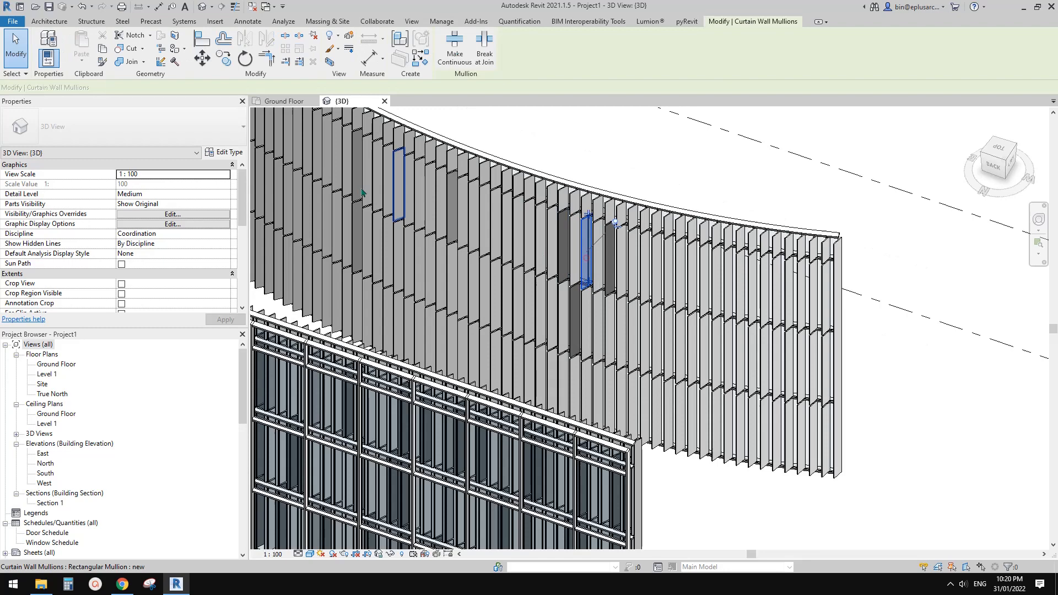
left_click(228, 153)
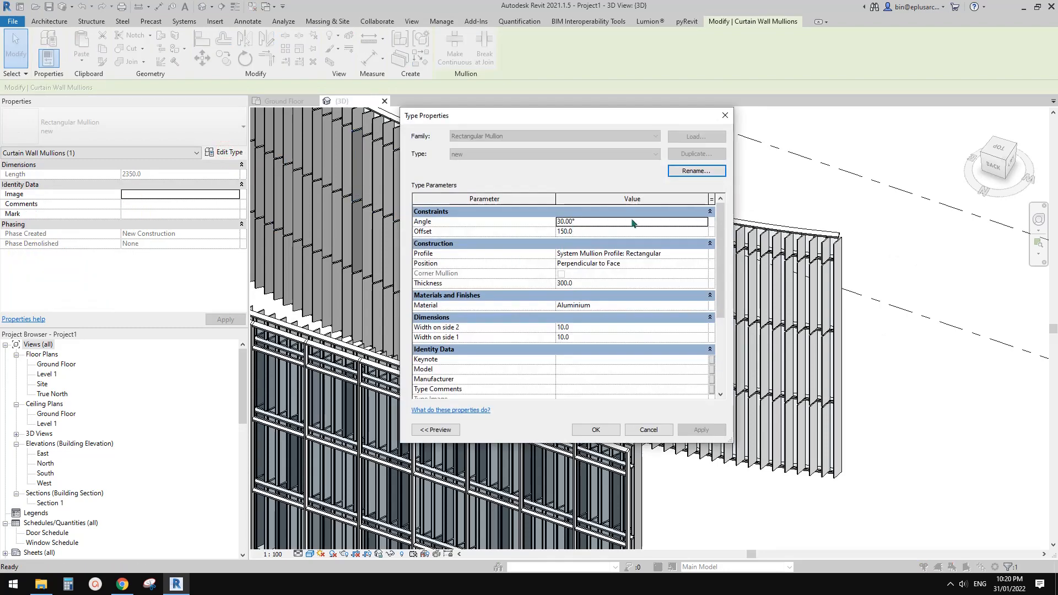
key("Escape")
key("Escape")
scroll(588, 254, "up", 3)
scroll(590, 255, "down", 2)
scroll(726, 251, "up", 2)
scroll(726, 250, "down", 2)
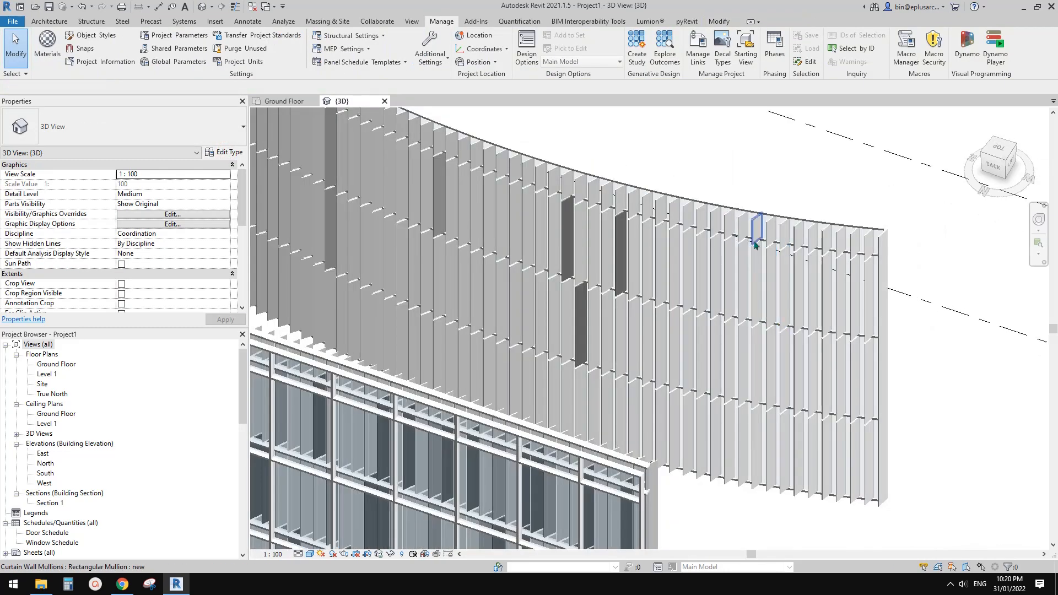
- Set the angle of mullion type "new" to 90°
middle_click_drag(755, 246, 801, 254, "shift")
middle_click_drag(620, 176, 600, 241)
left_click(599, 238)
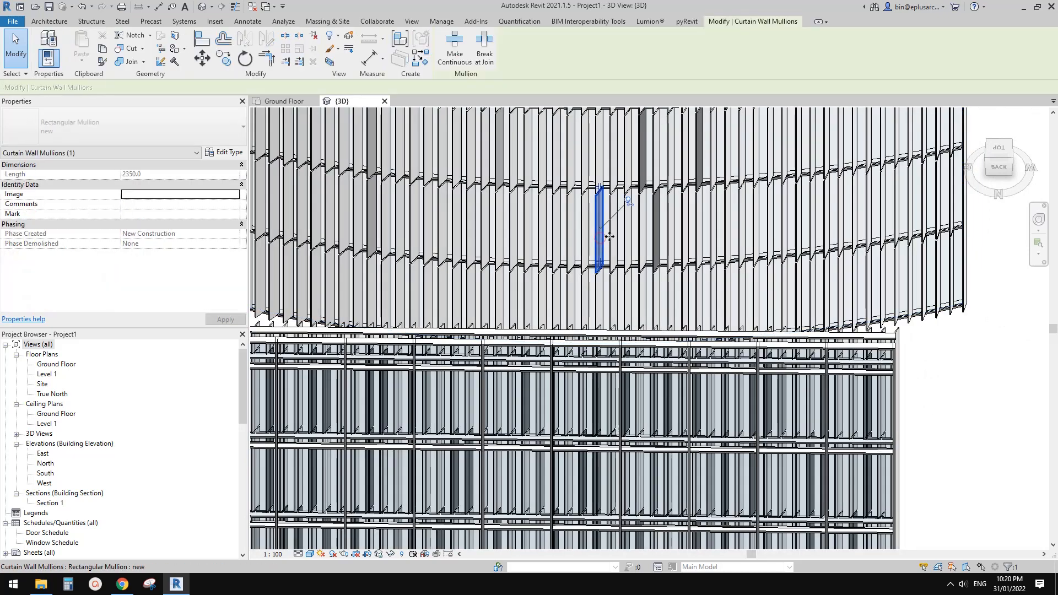
left_click(227, 153)
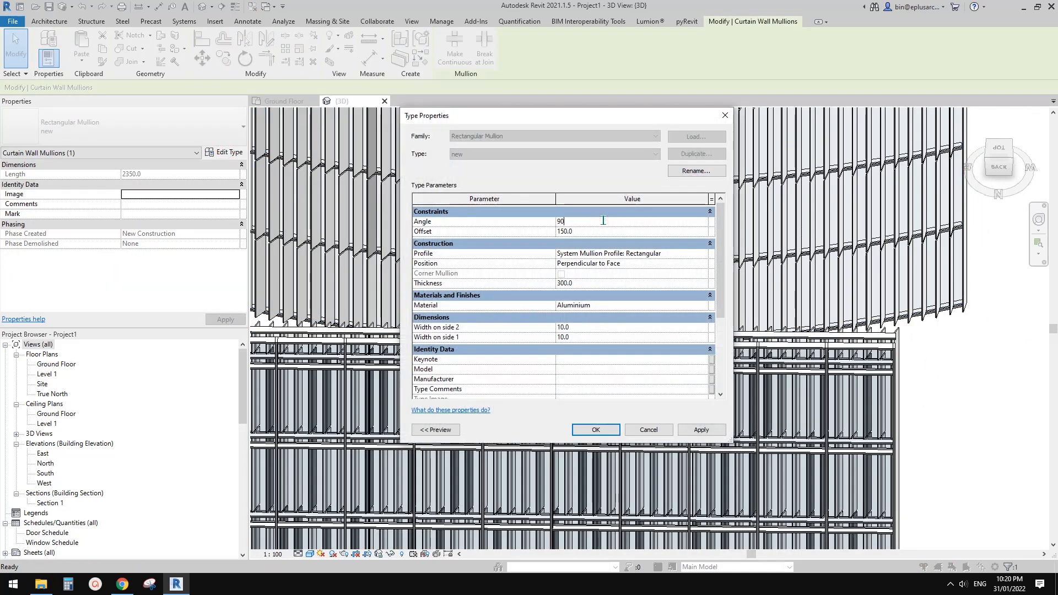
left_click(602, 431)
left_click(881, 355)
- Examine the rotated mullions on the straight and curved walls from the front
middle_click_drag(881, 355, 369, 312, "shift")
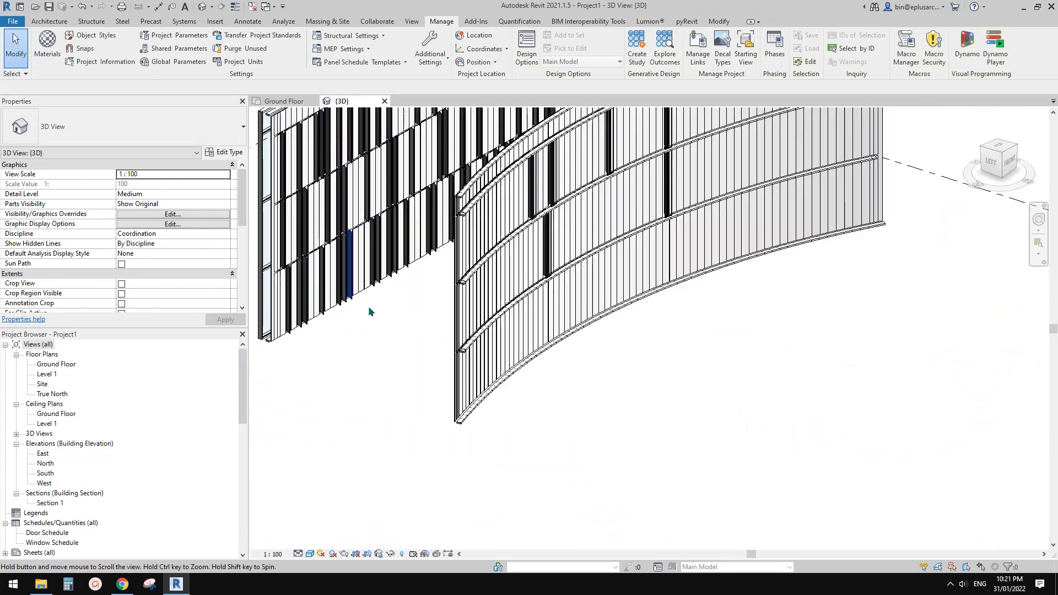
scroll(369, 312, "down", 3)
middle_click_drag(538, 333, 498, 344, "shift")
scroll(498, 330, "up", 2)
middle_click_drag(484, 305, 523, 343)
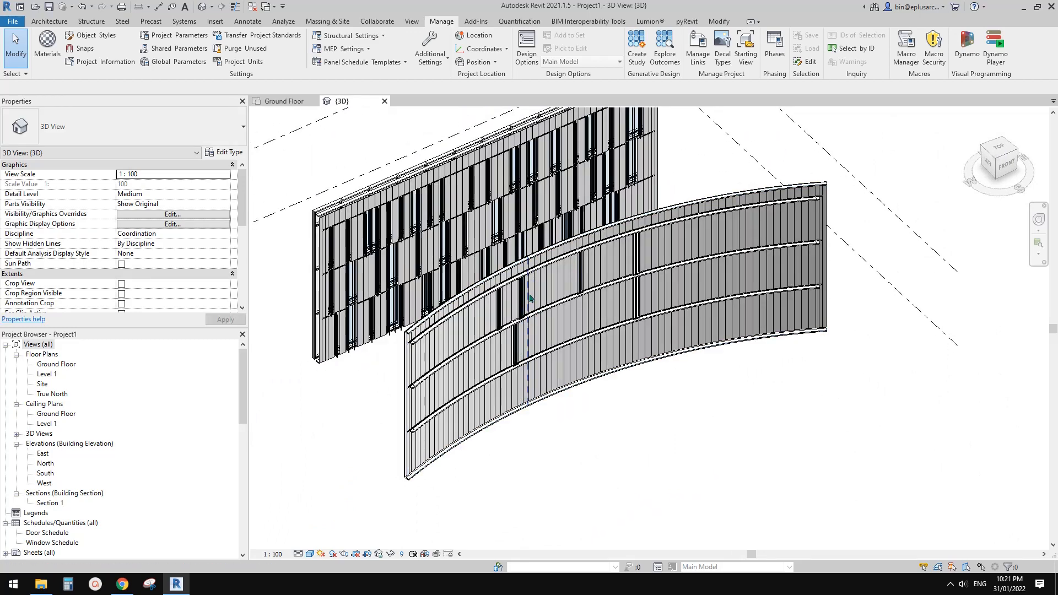
scroll(529, 298, "down", 4)
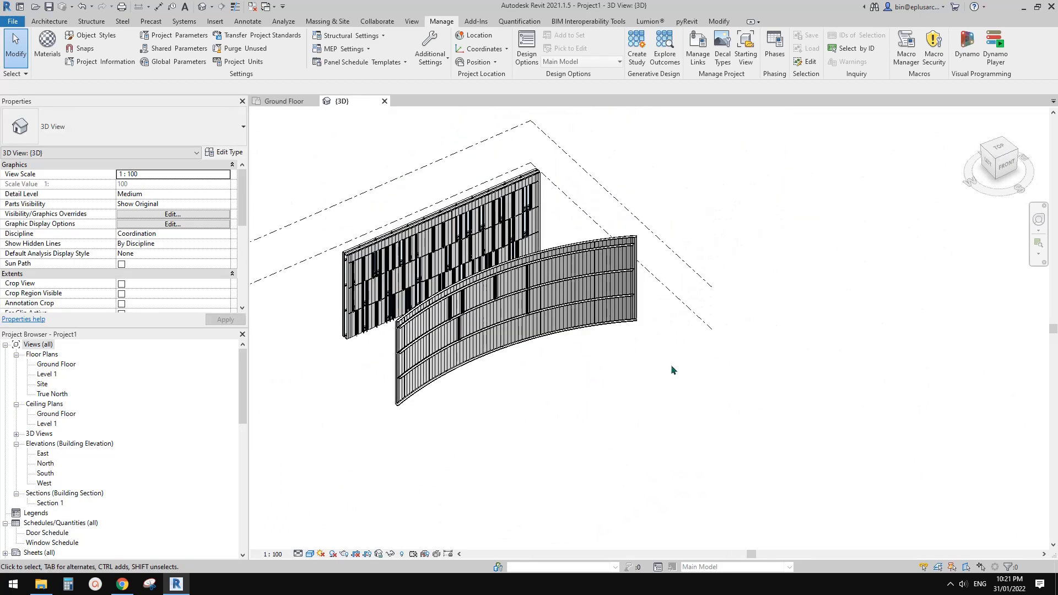
middle_click_drag(646, 374, 577, 342)
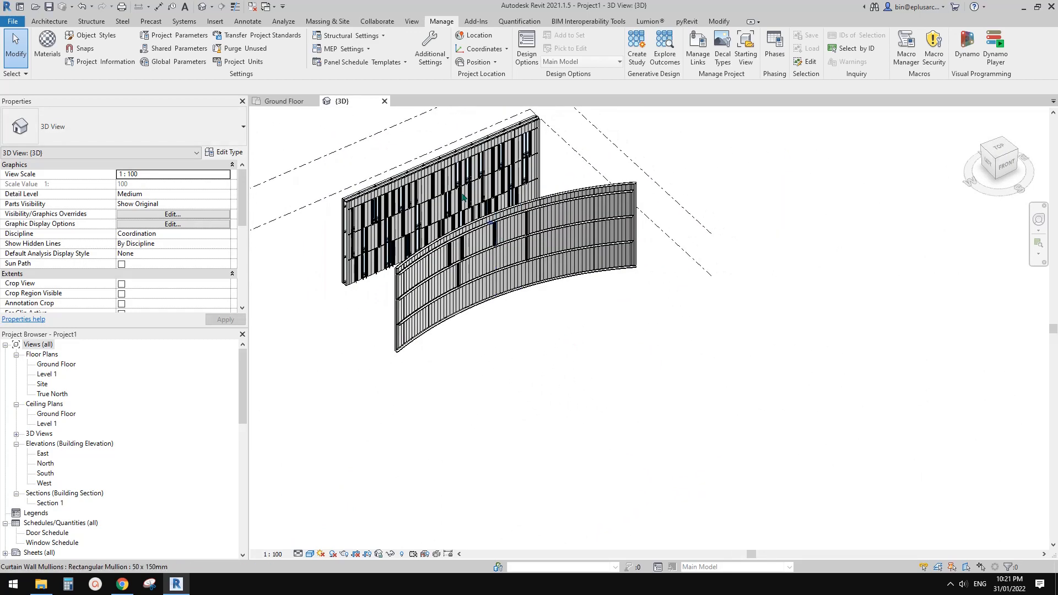
scroll(439, 166, "up", 2)
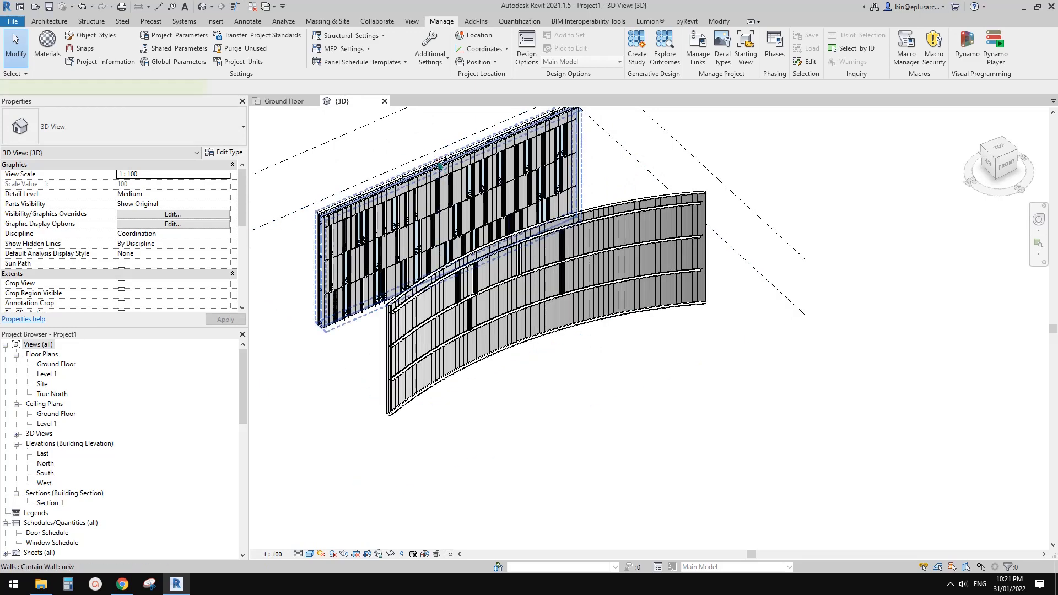
- Copy the straight mullion wall about 22.2 m forward, past the curved wall
left_click(439, 165)
scroll(439, 165, "down", 2)
key("r")
key("o")
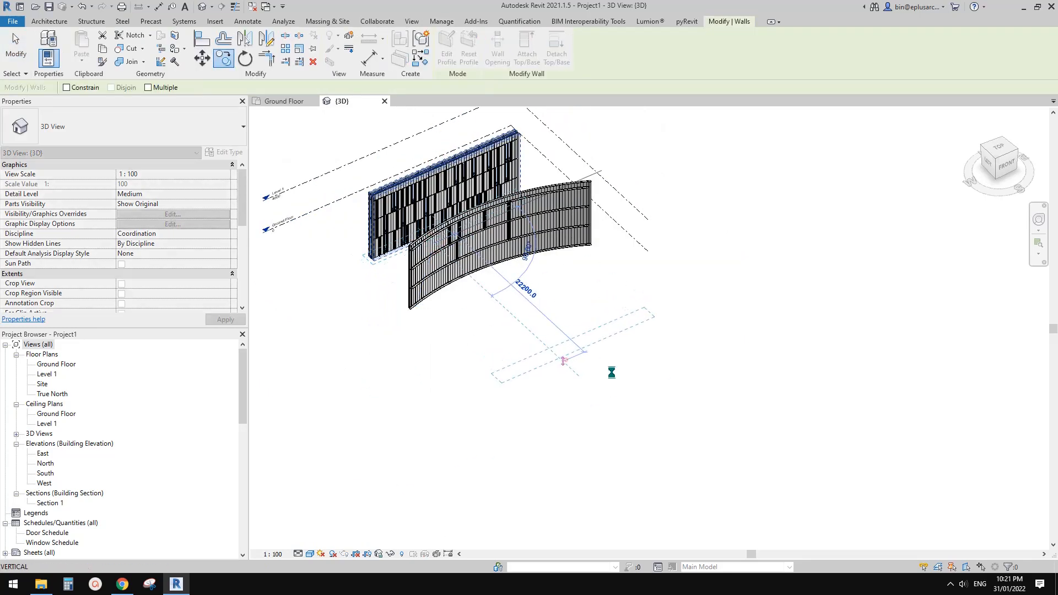
key("Escape")
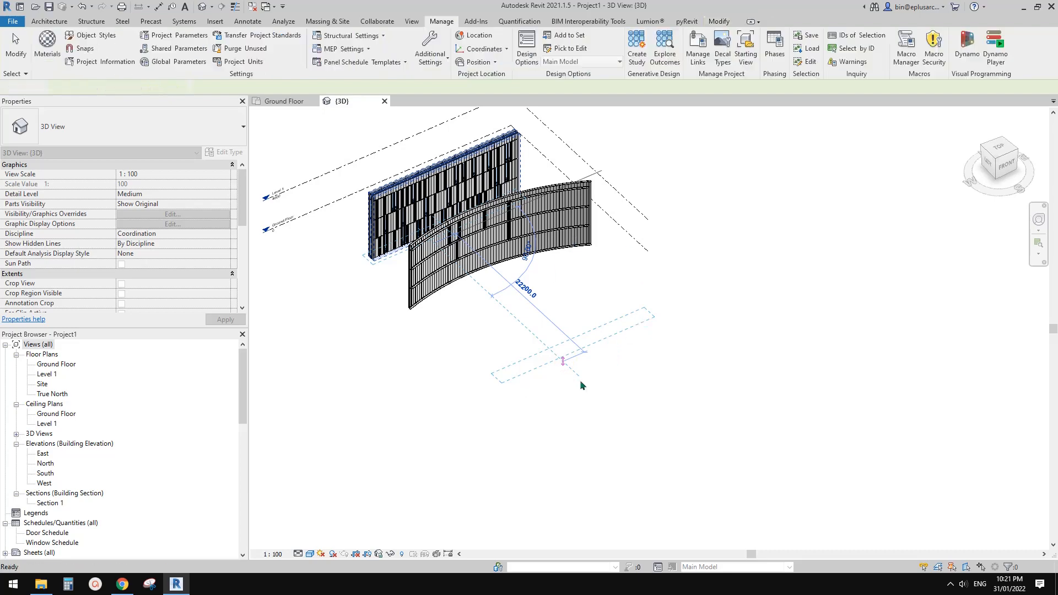
scroll(579, 379, "up", 5)
middle_click_drag(496, 321, 468, 287, "shift")
scroll(526, 385, "down", 4)
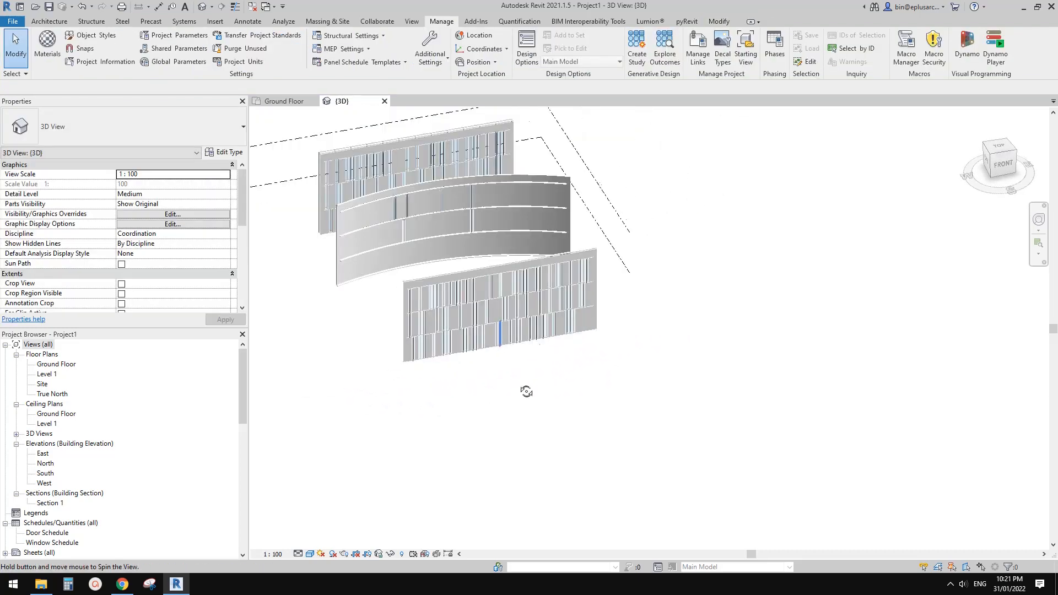
middle_click_drag(529, 385, 538, 292, "shift")
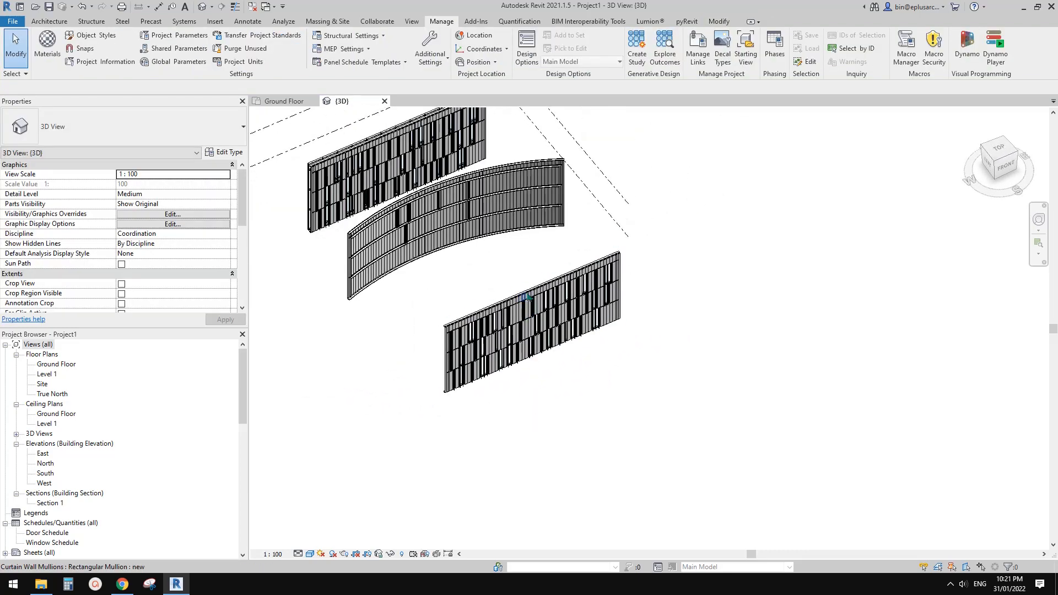
- Delete the copied straight mullion wall in front of the curved wall
left_click(526, 296)
key("Delete")
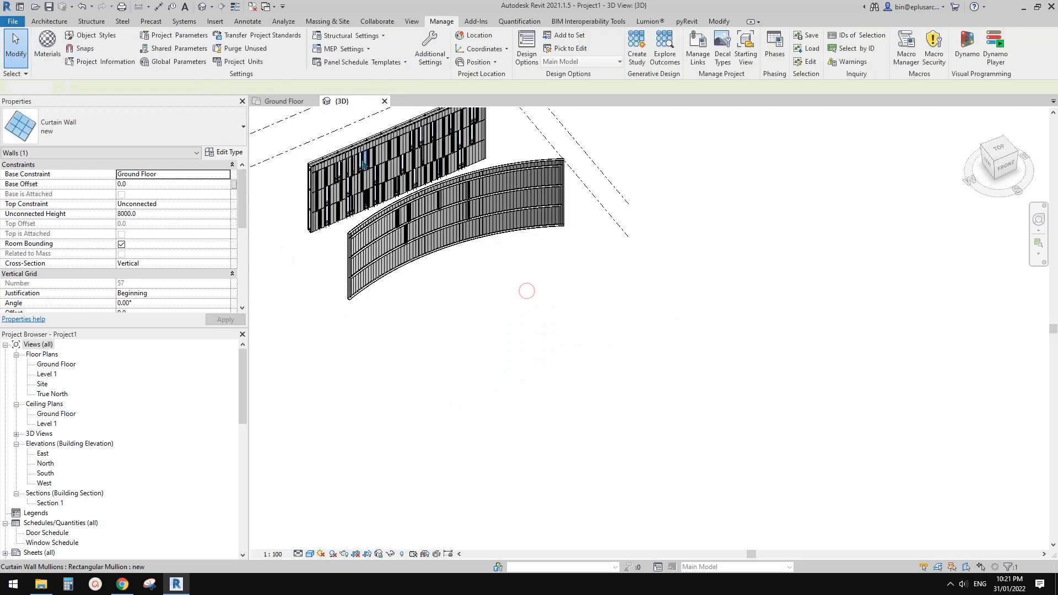
- Copy the Storefront curtain wall behind the straight mullions about 29 m away, beyond the curved wall
middle_click_drag(527, 291, 543, 215, "shift")
scroll(357, 301, "up", 2)
scroll(364, 344, "up", 2)
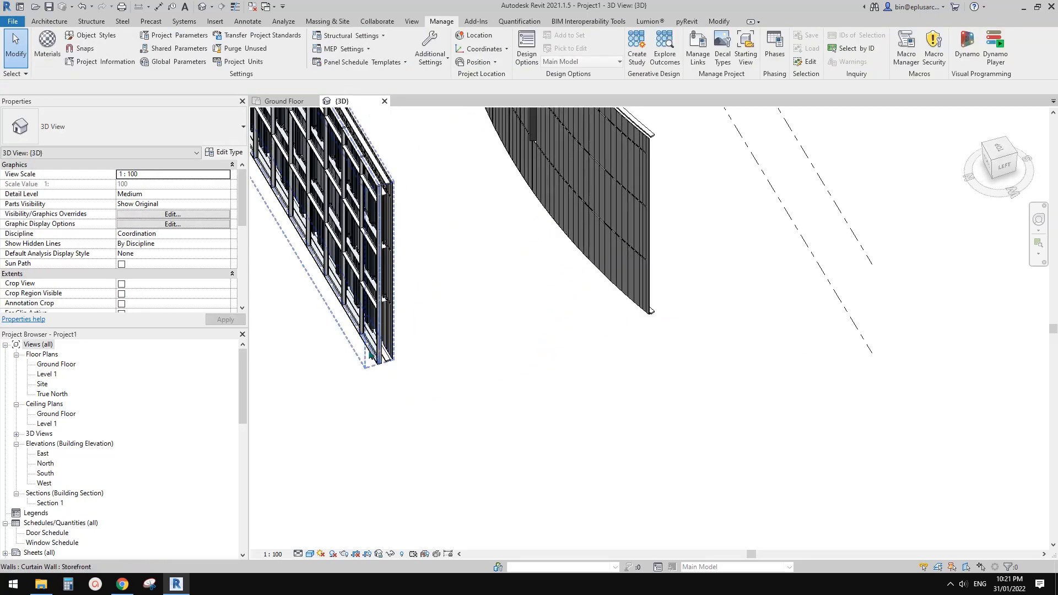
left_click(370, 357)
scroll(371, 357, "down", 3)
key("m")
key("v")
left_click(368, 353)
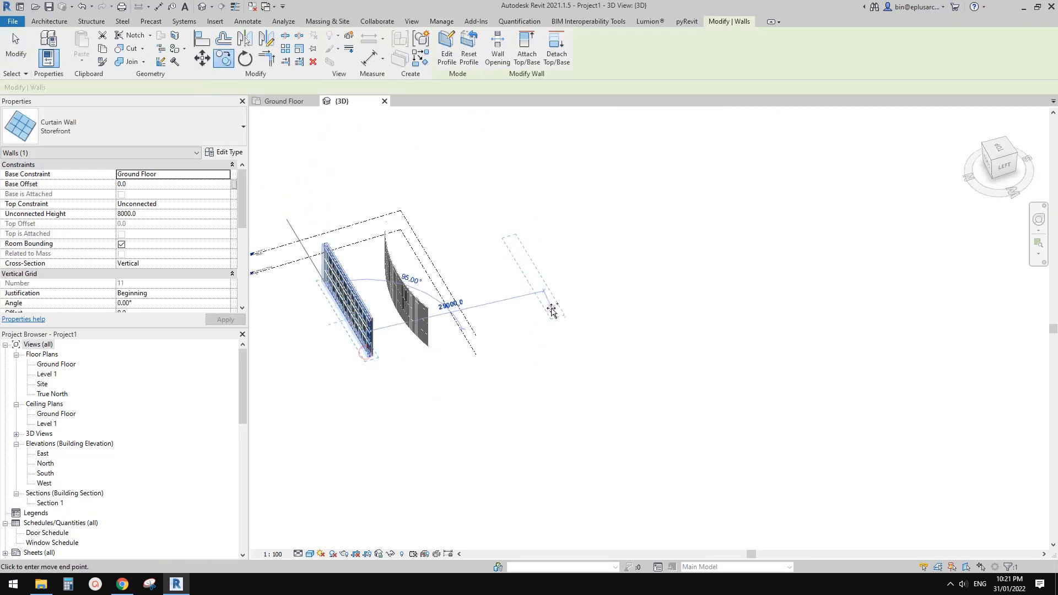
left_click(551, 309)
key("Escape")
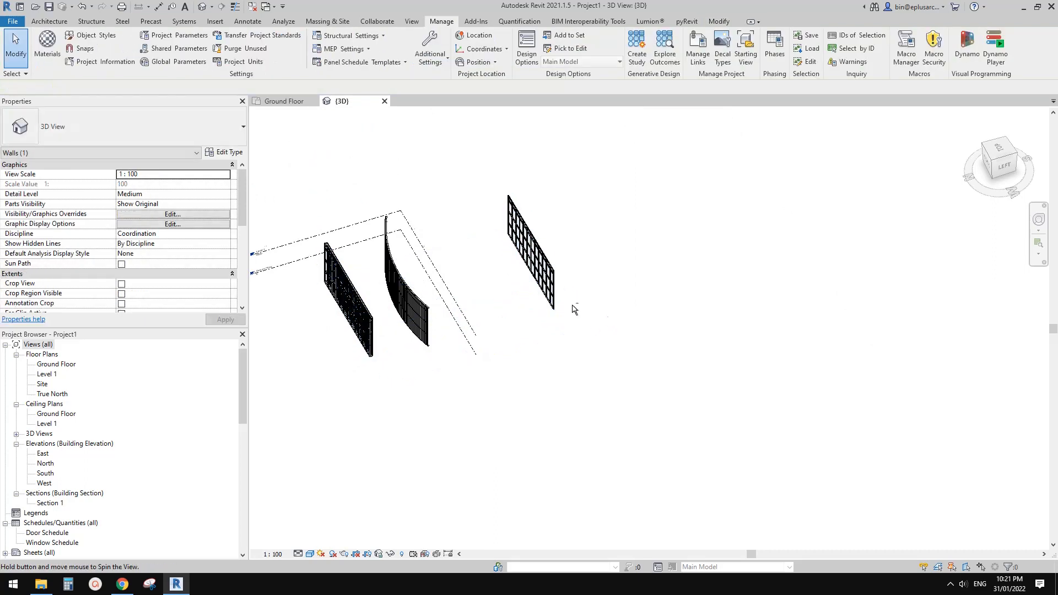
- Delete the copy of the Storefront curtain wall
middle_click_drag(572, 309, 632, 271, "shift")
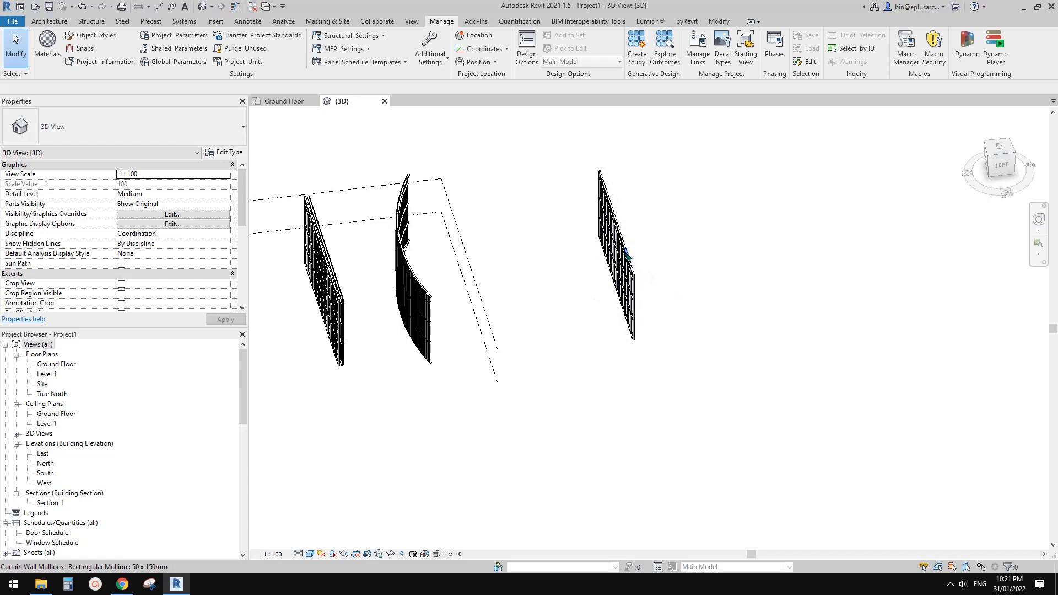
left_click(627, 254)
key("Delete")
scroll(368, 313, "up", 2)
scroll(410, 344, "down", 3)
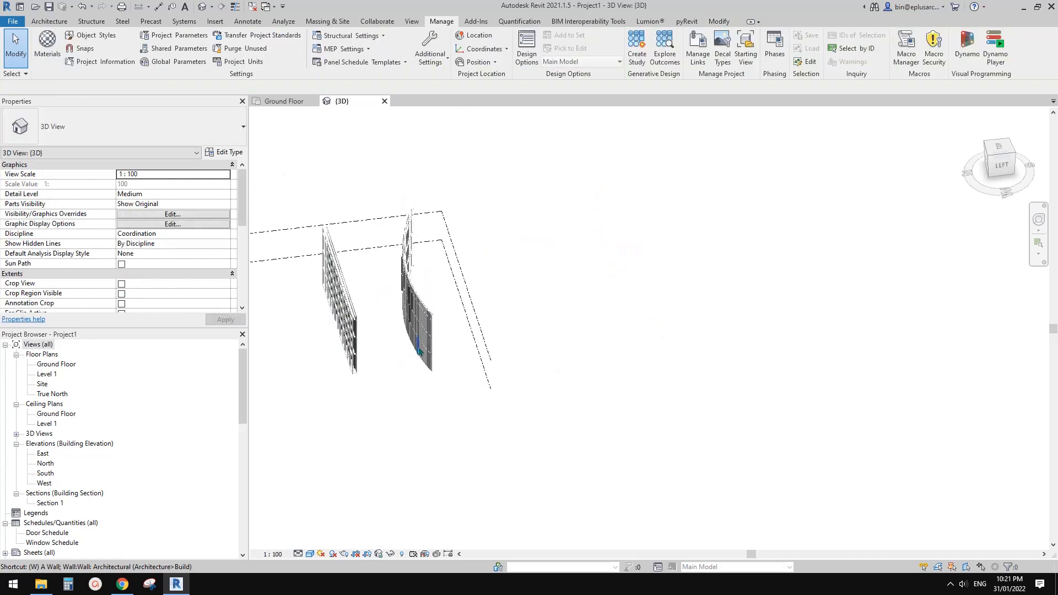
- Draw a straight Storefront curtain wall about 16.4 m long and 8000 mm high in front of the curved wall
mouse_move(423, 352)
middle_mouse_down("shift")
mouse_move(445, 358)
mouse_move(419, 352)
middle_mouse_up("shift")
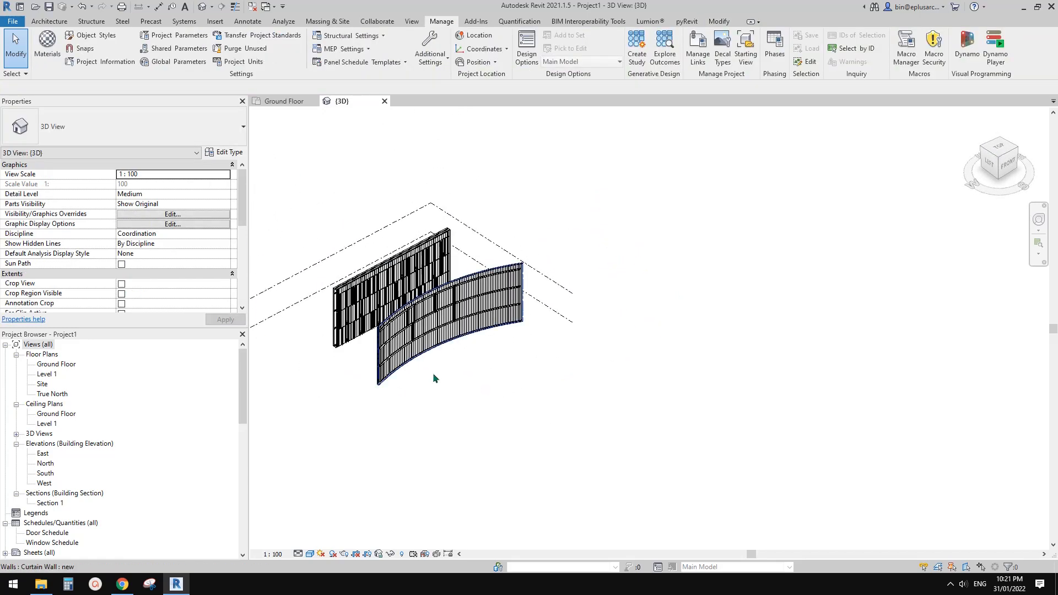
key("a")
left_click(126, 126)
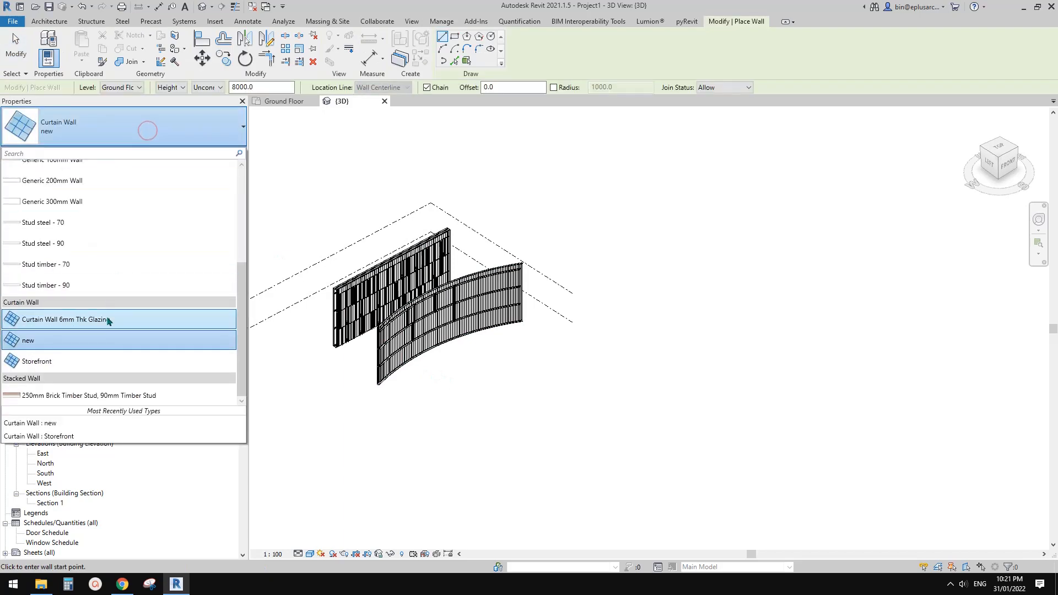
left_click(66, 338)
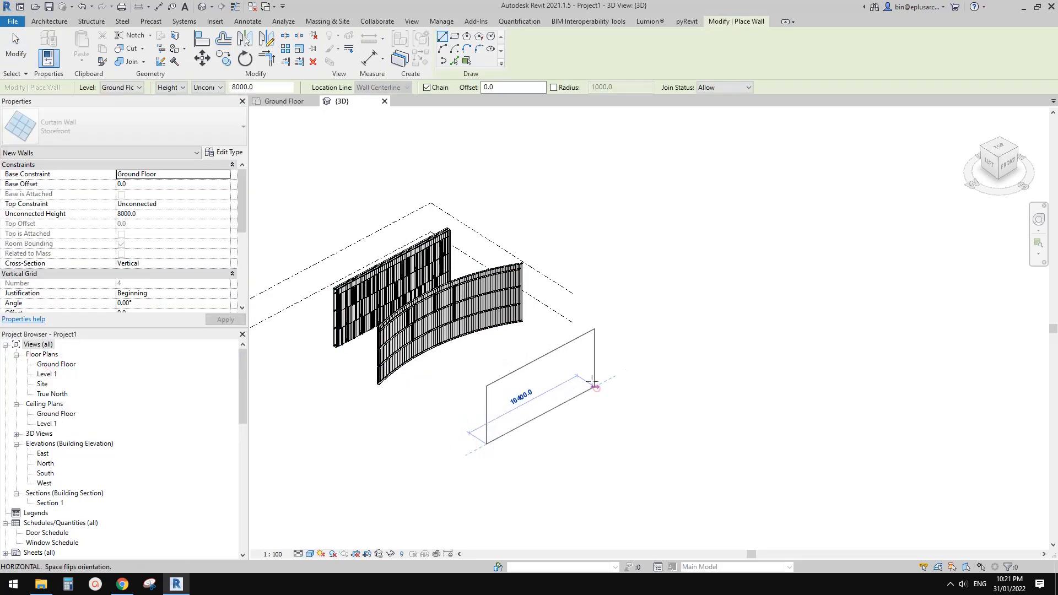
left_click(595, 388)
scroll(532, 428, "up", 9)
key("Escape")
key("Escape")
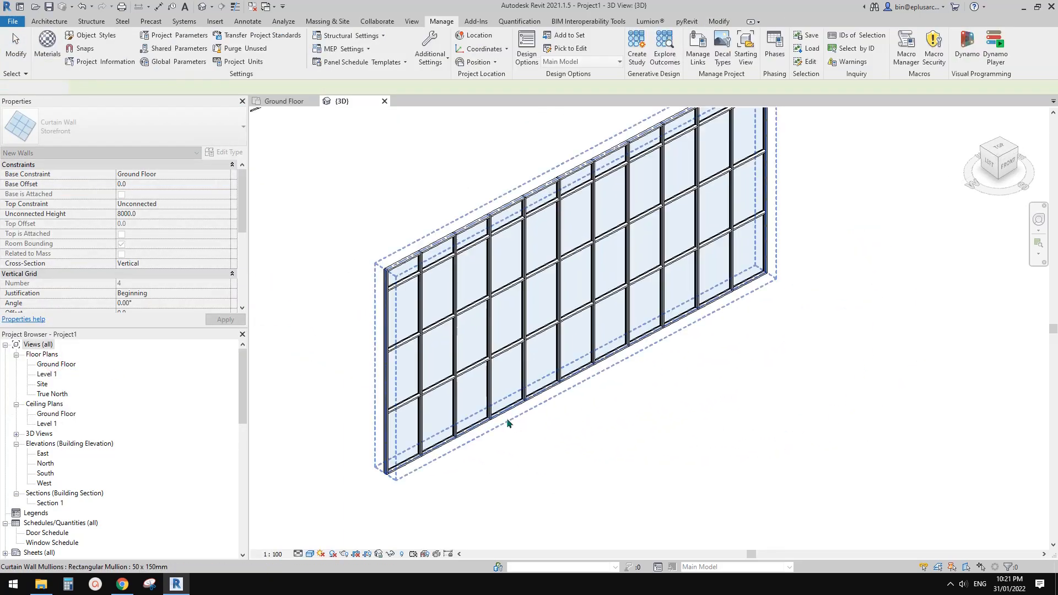
- Examine the mullions and glazed panels of the new Storefront wall up close
scroll(507, 418, "up", 2)
middle_click_drag(475, 427, 500, 394, "shift")
scroll(501, 400, "up", 1)
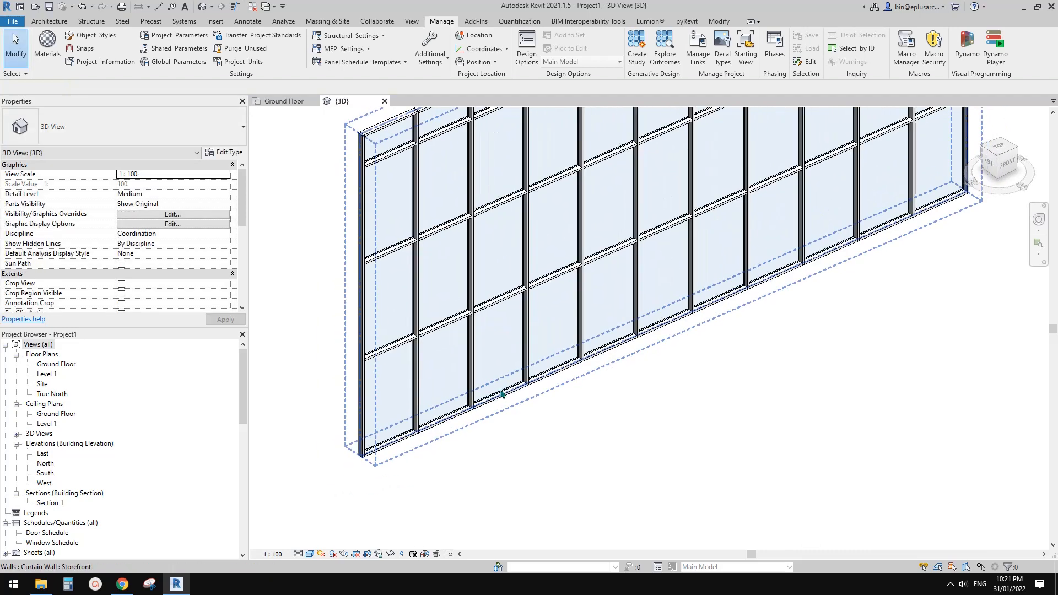
scroll(485, 254, "down", 1)
middle_click_drag(490, 256, 435, 276)
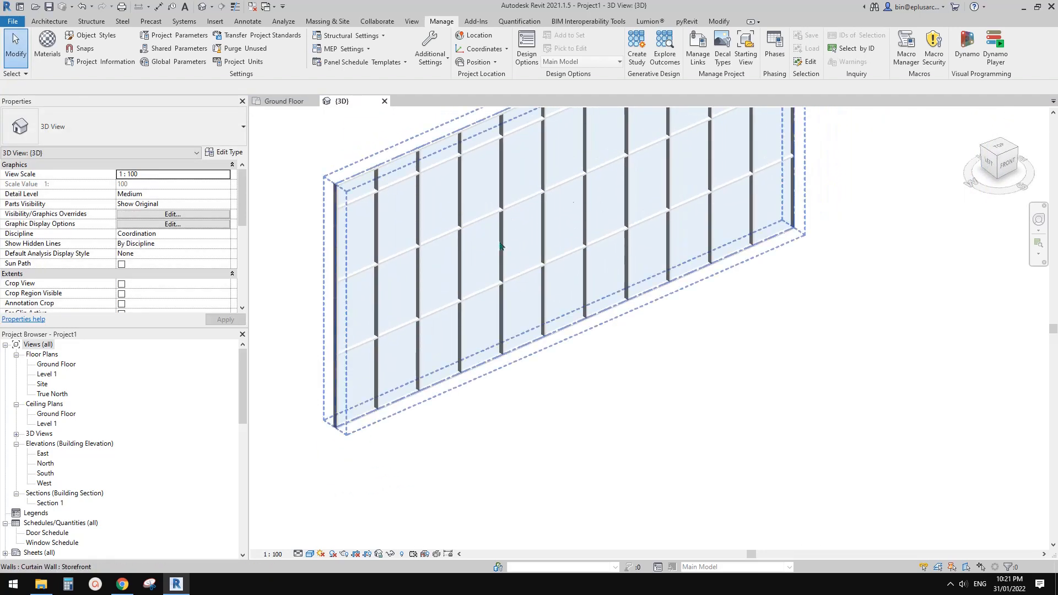
middle_click_drag(550, 230, 503, 248)
scroll(505, 225, "down", 1)
scroll(503, 248, "down", 1)
- Start a structural beam and check which beam types are available in the project
left_click(49, 21)
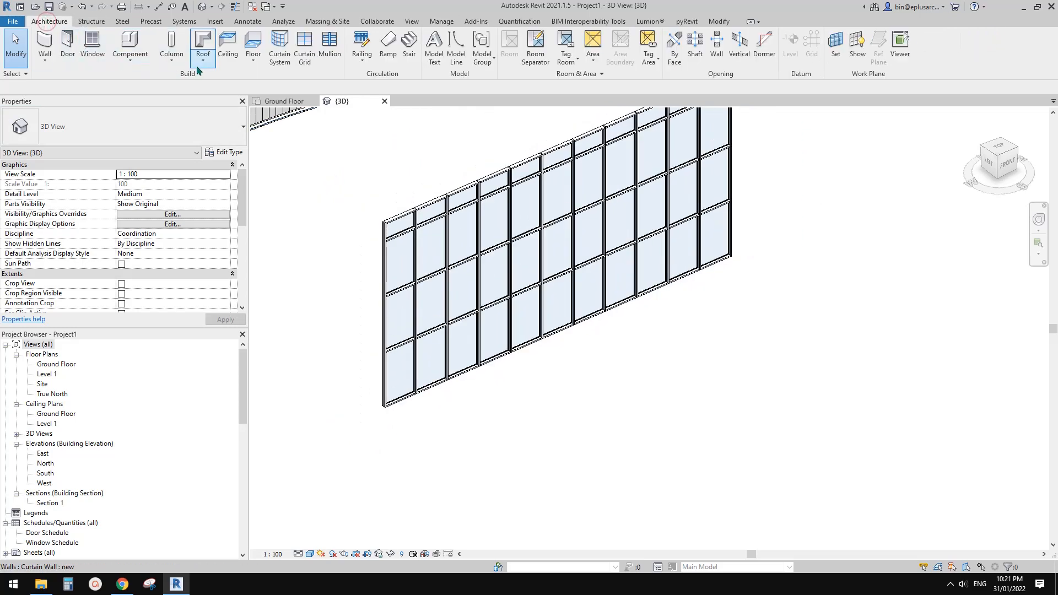
left_click(91, 21)
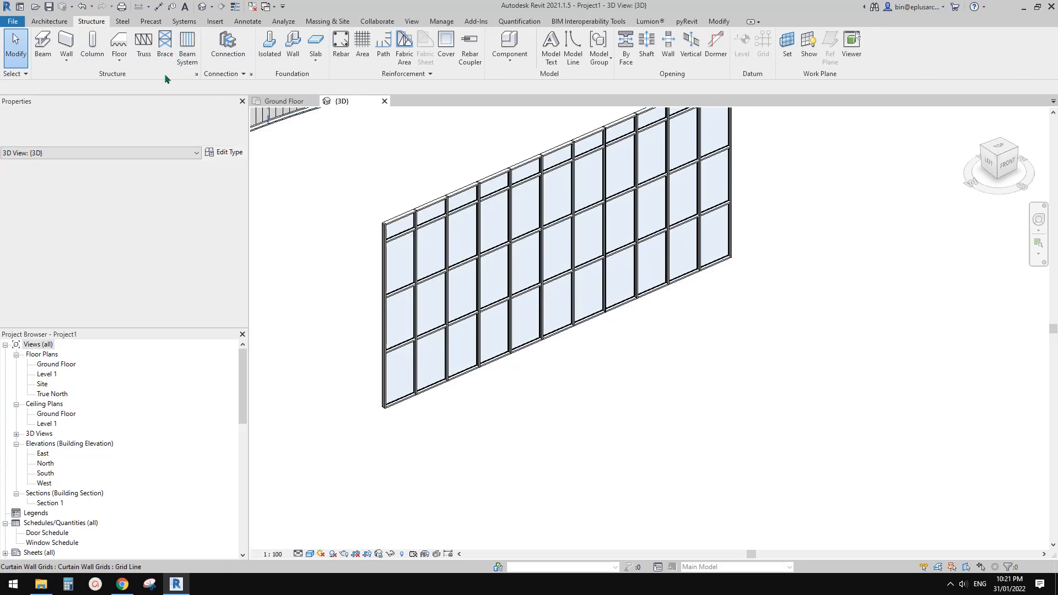
middle_click_drag(384, 207, 388, 208)
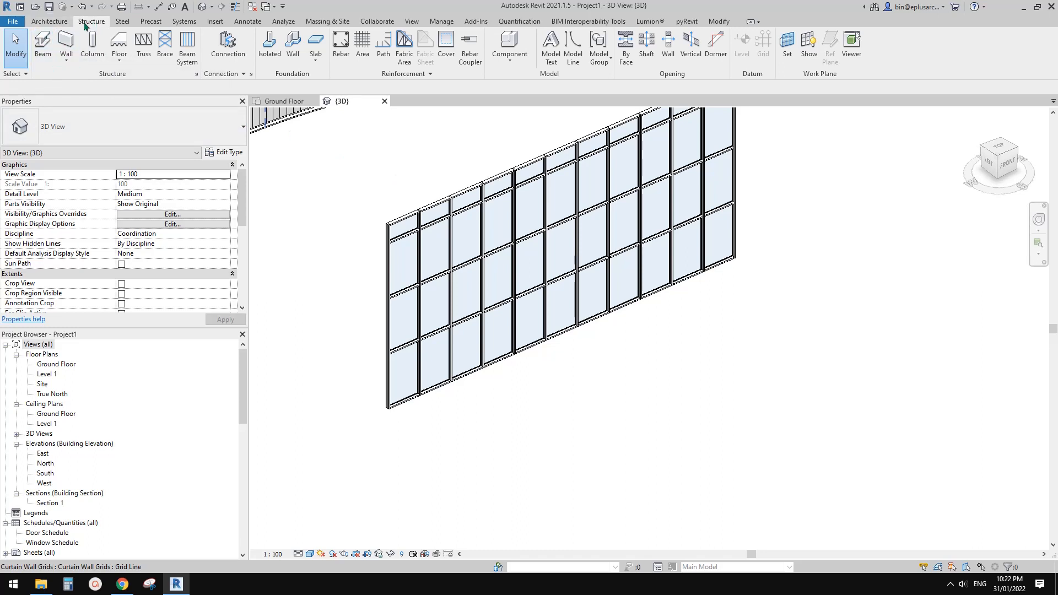
left_click(40, 54)
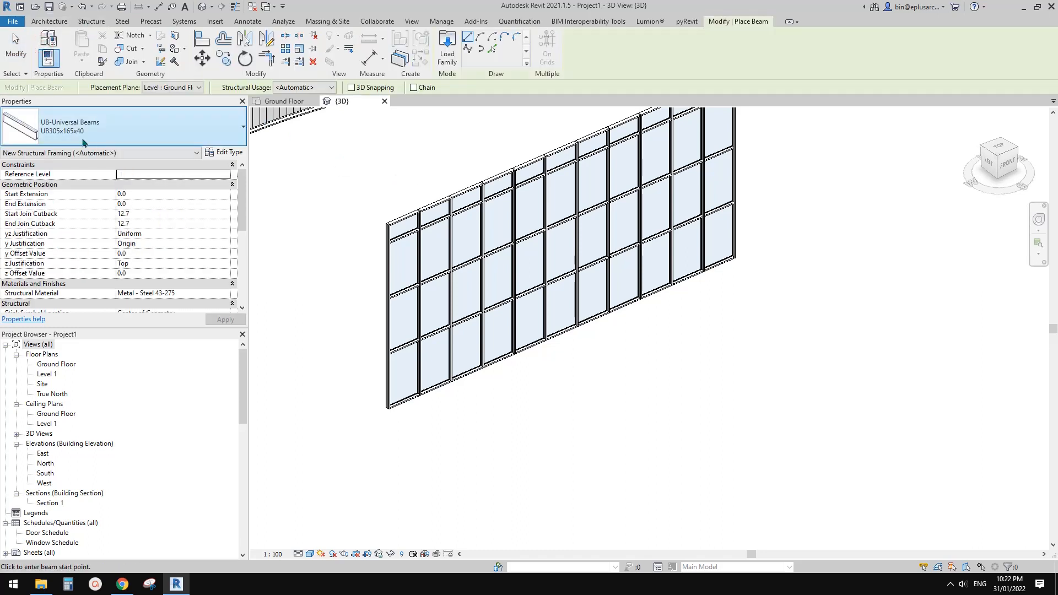
left_click(95, 134)
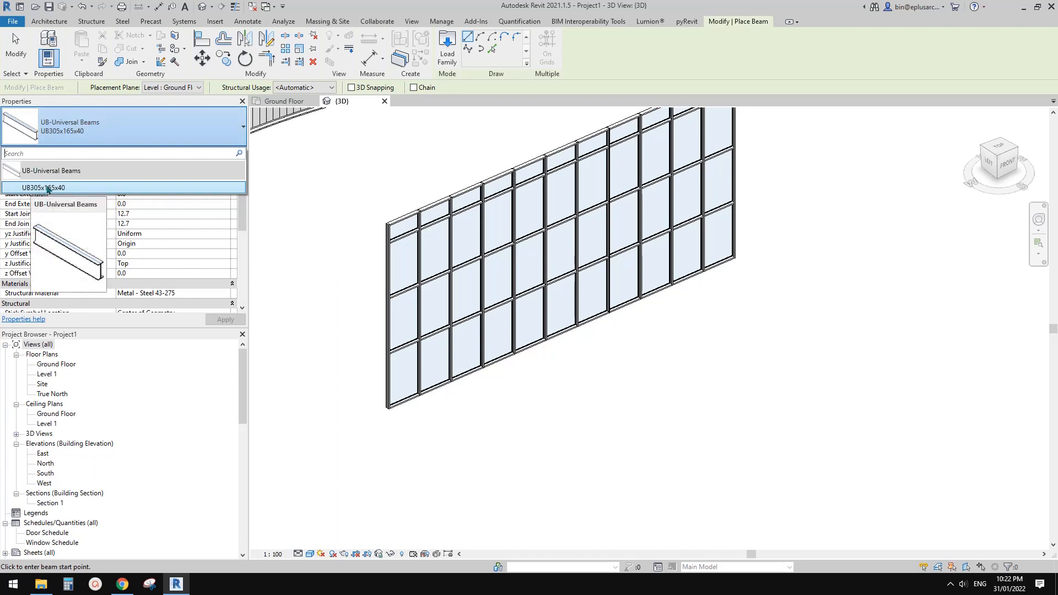
left_click(373, 103)
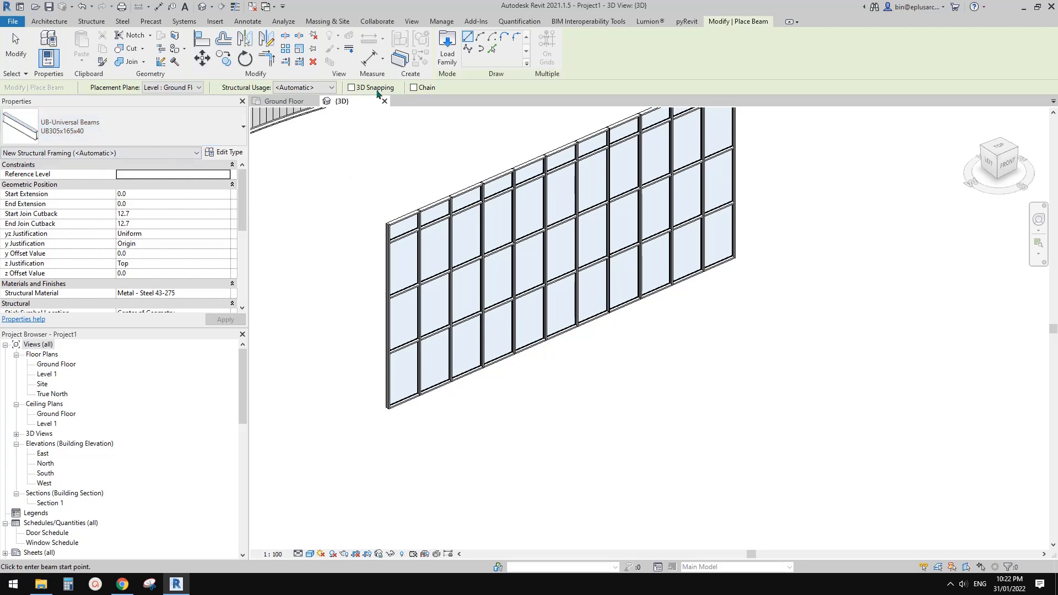
- Load the Dimension Lumber beam family in type 38x64 from the Wood folder of the Structural Framing library
left_click(445, 56)
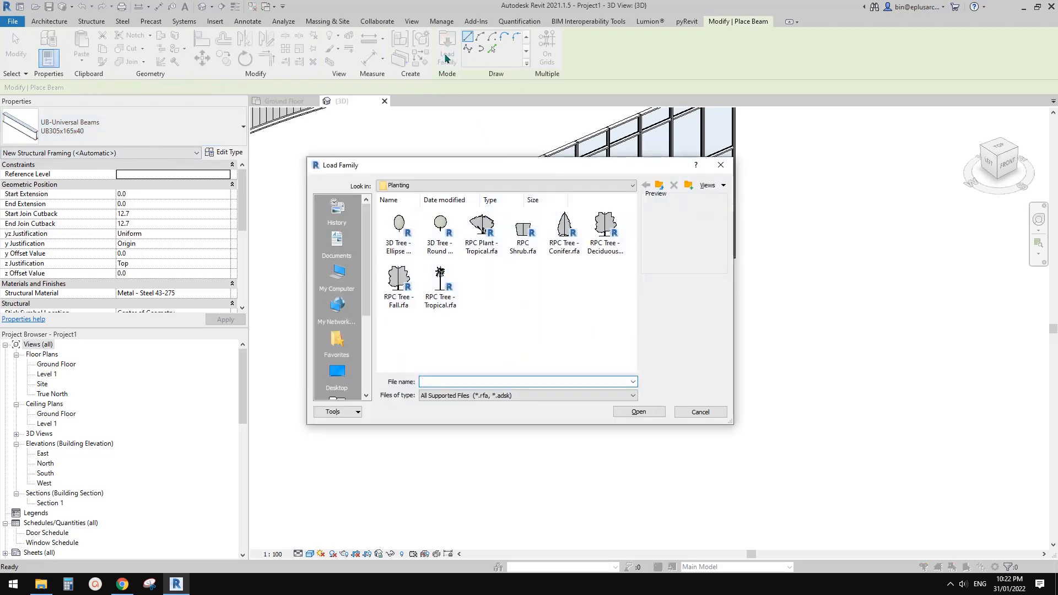
left_click(659, 184)
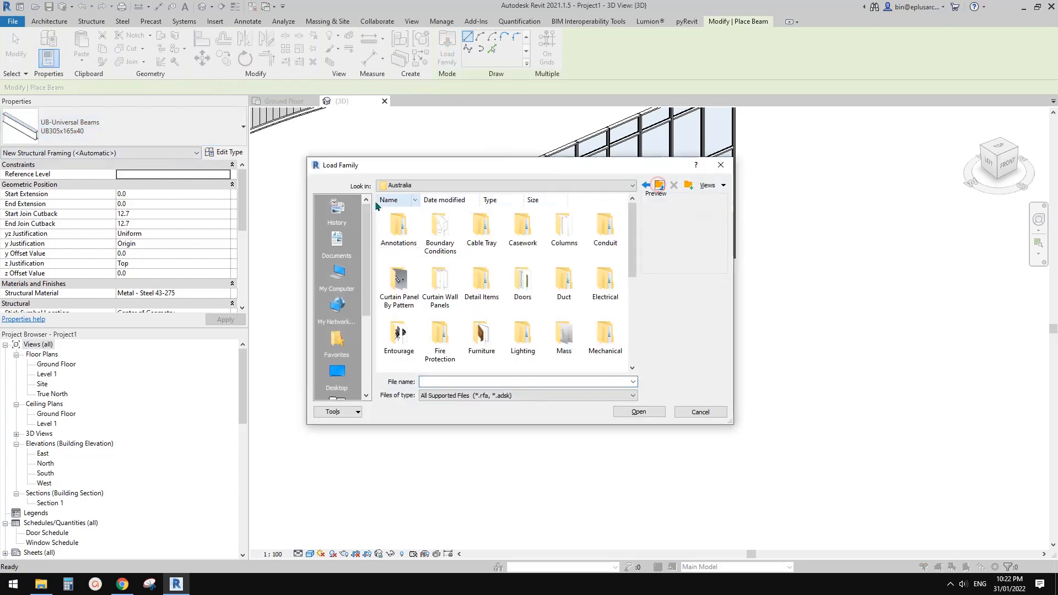
left_click_drag(634, 229, 640, 300)
scroll(418, 331, "down", 1)
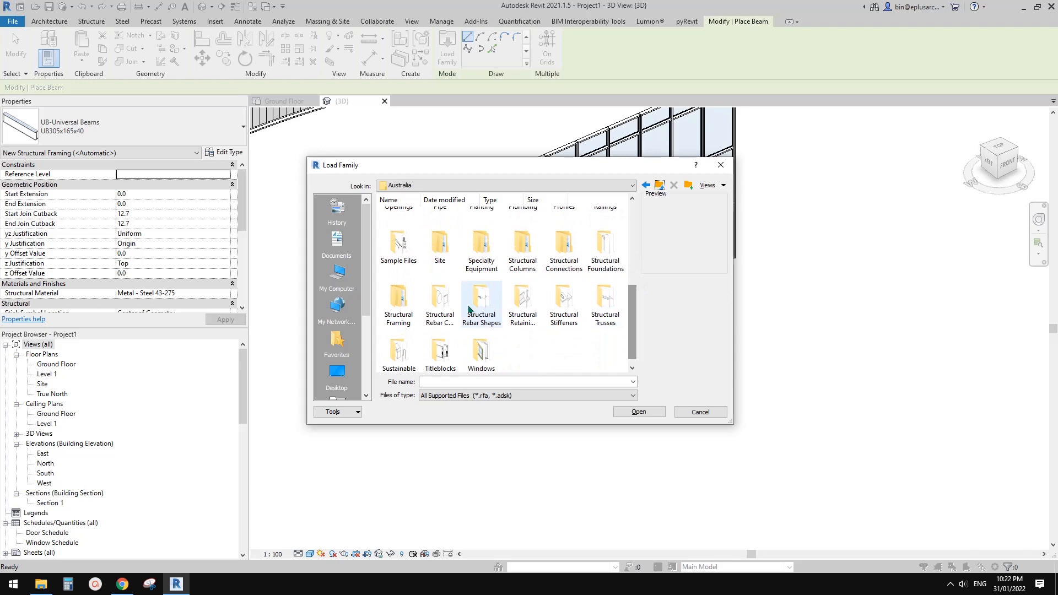
double_click(400, 308)
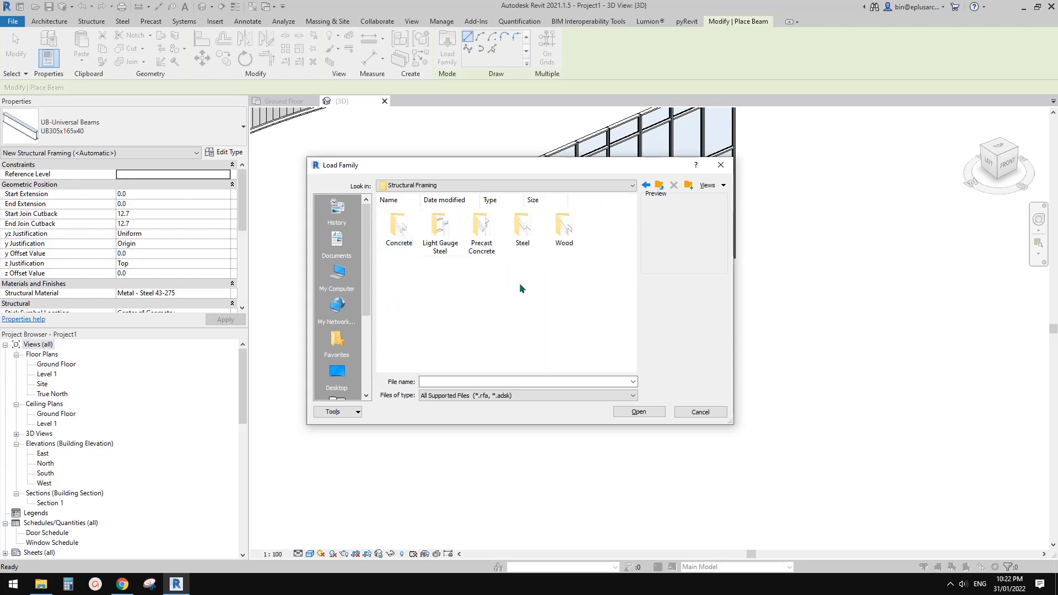
double_click(571, 236)
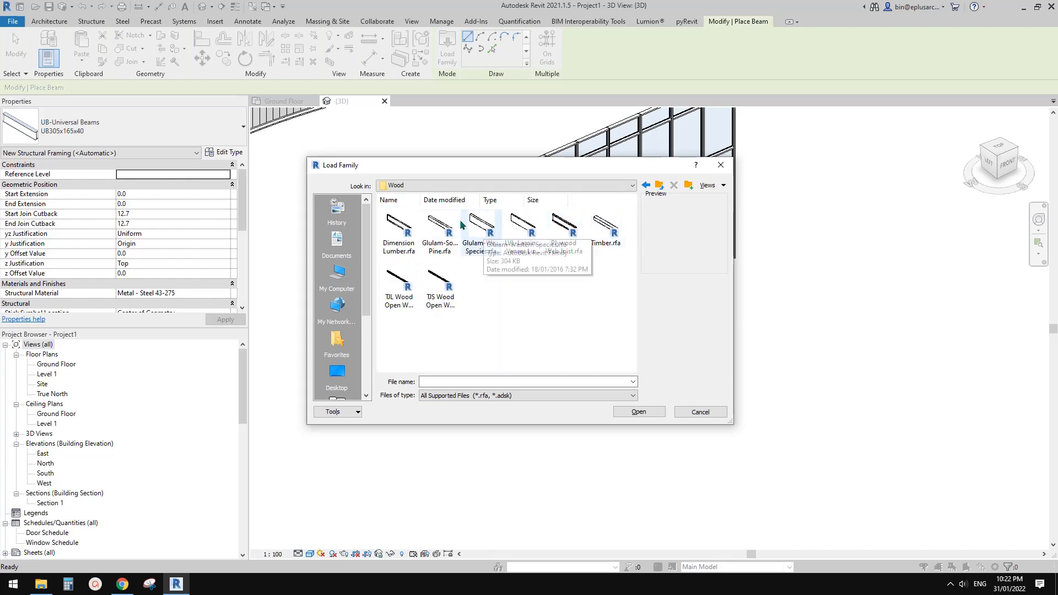
left_click(402, 229)
double_click(402, 229)
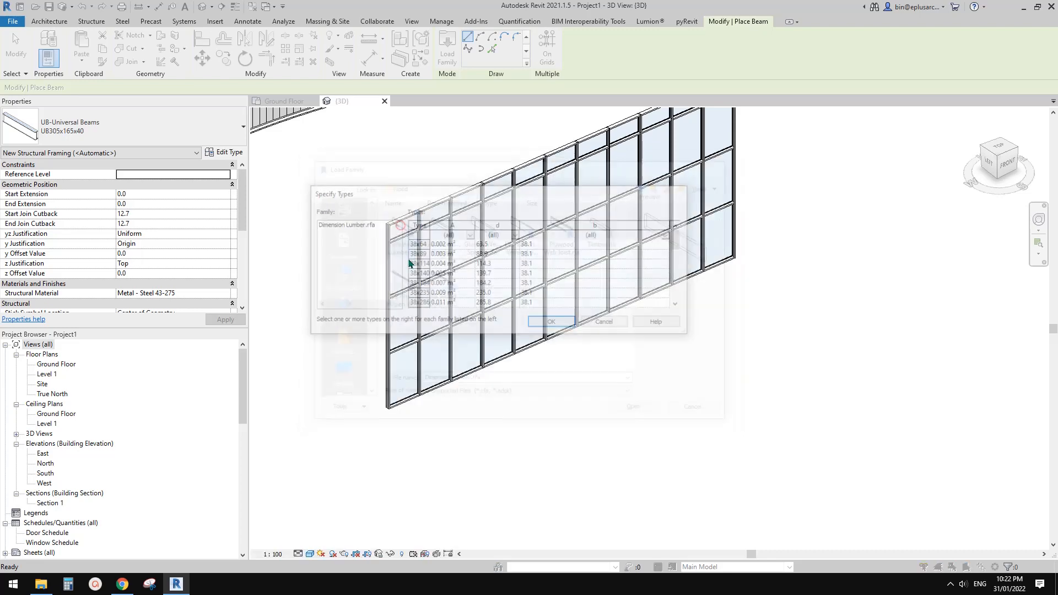
left_click(422, 243)
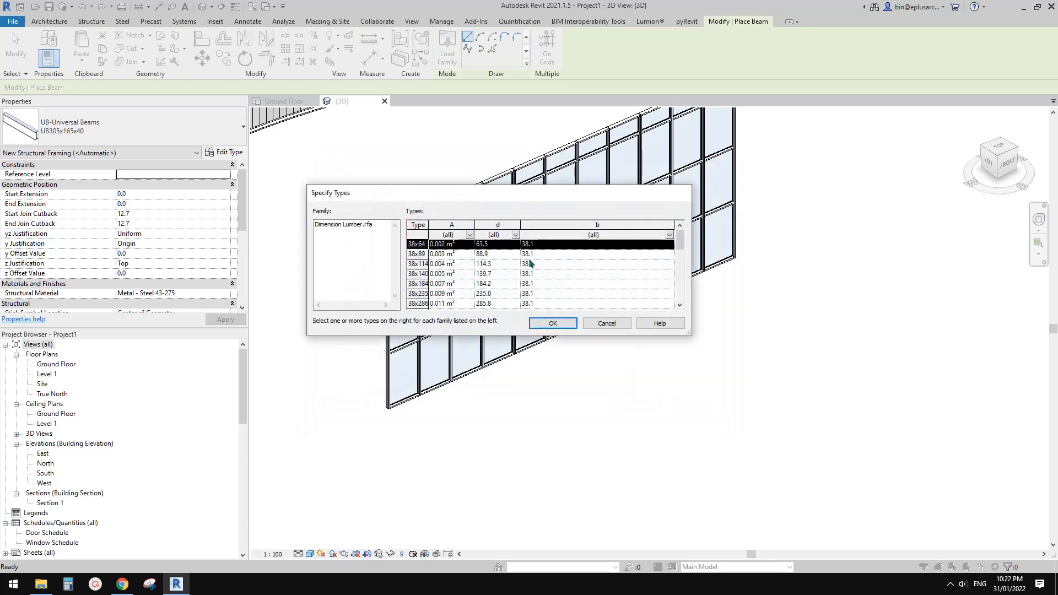
left_click(553, 323)
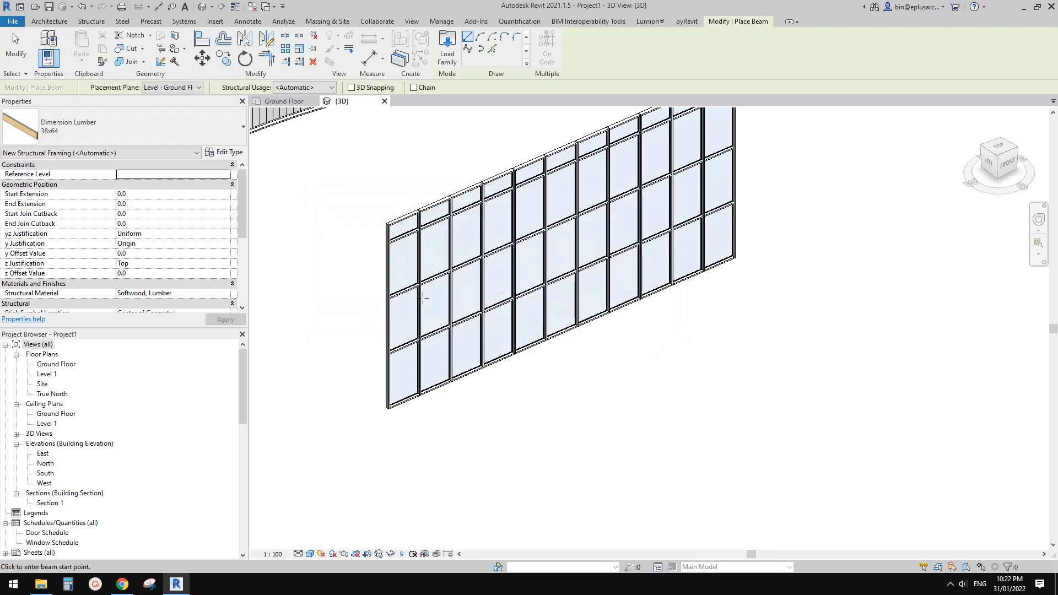
- Place a Dimension Lumber 38x64 beam about 5.2 m long on the ground in front of the Storefront wall
left_click(445, 457)
left_click(554, 410)
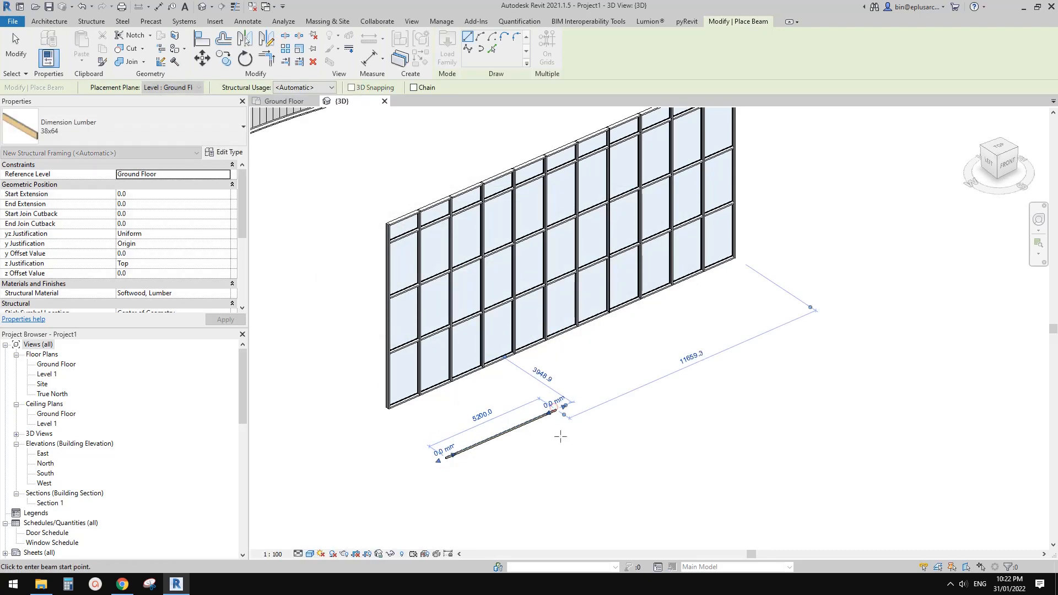
key("Escape")
- Duplicate the placed beam's type as "new" and set its dimensions to b 20 and d 300
left_click(502, 432)
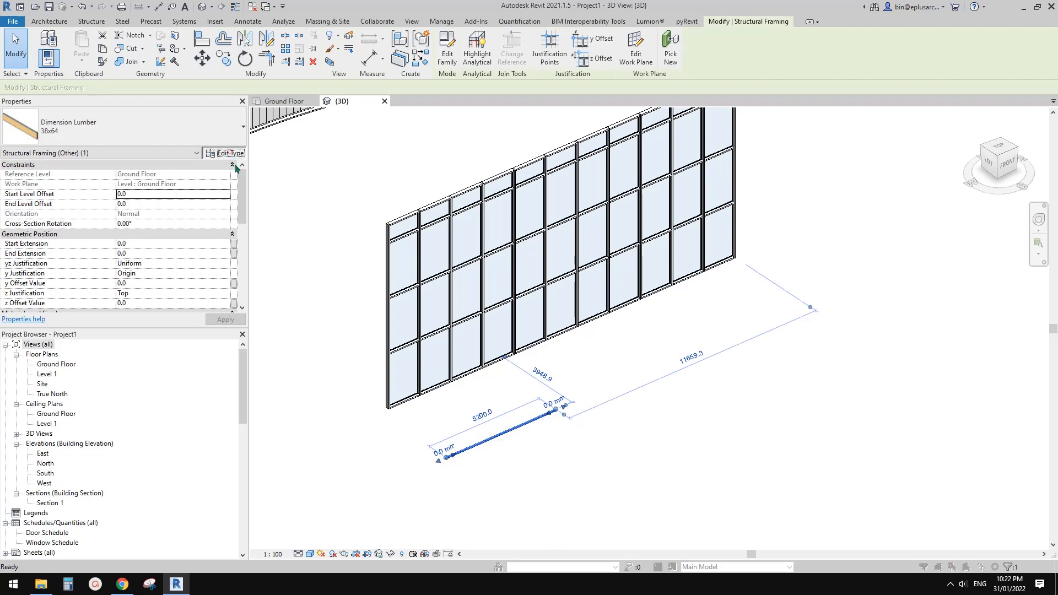
left_click(228, 152)
left_click(696, 154)
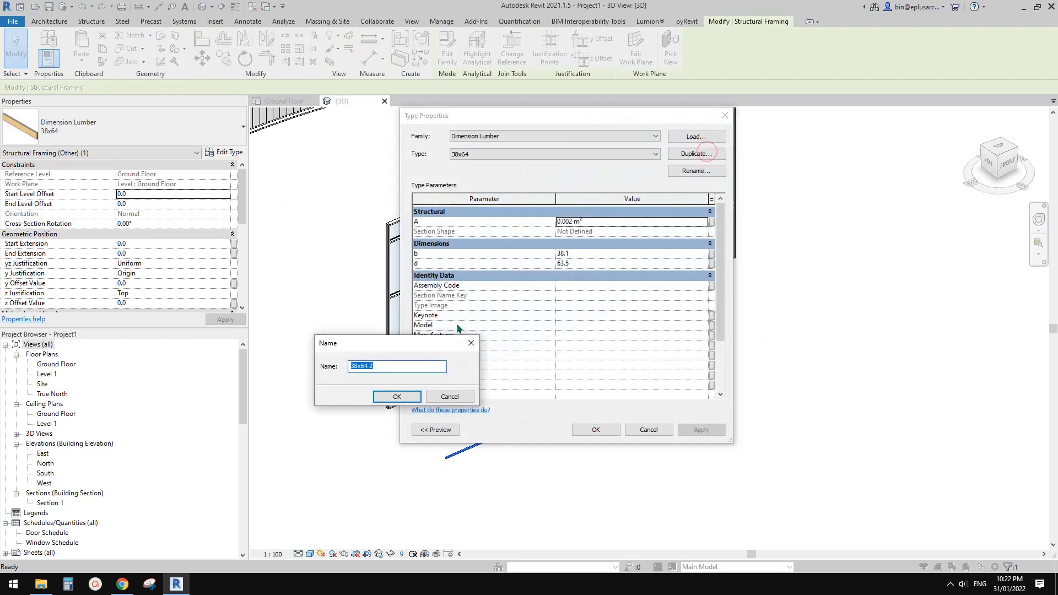
type("new")
key("Return")
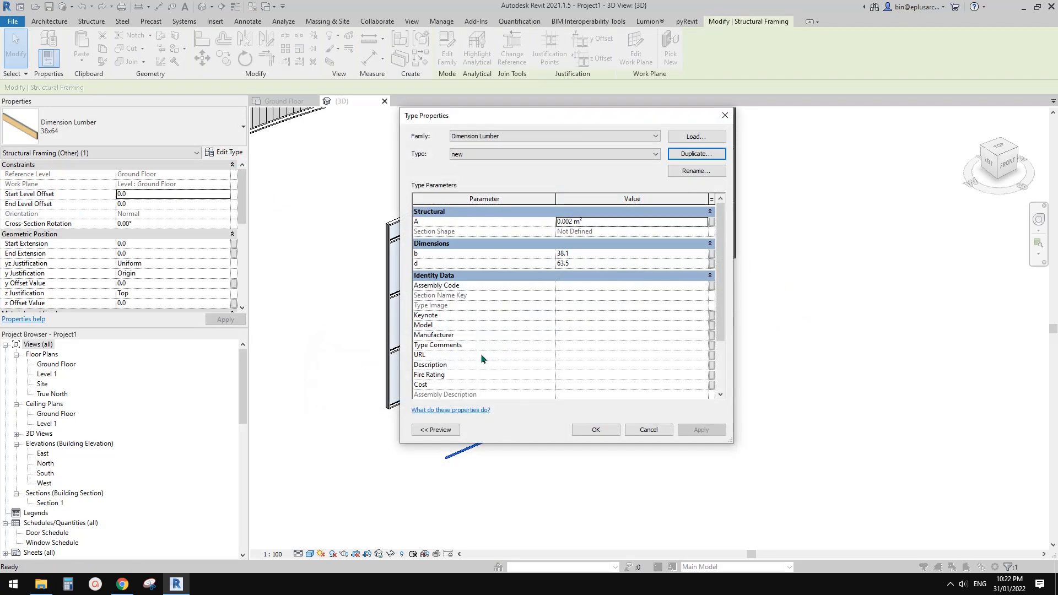
left_click(628, 254)
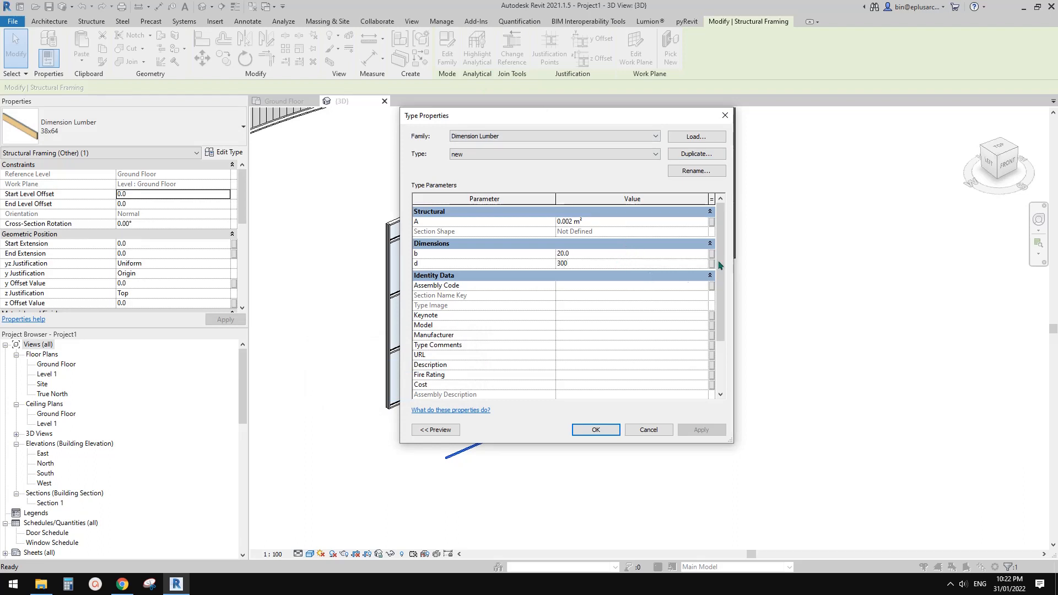
left_click_drag(722, 260, 716, 226)
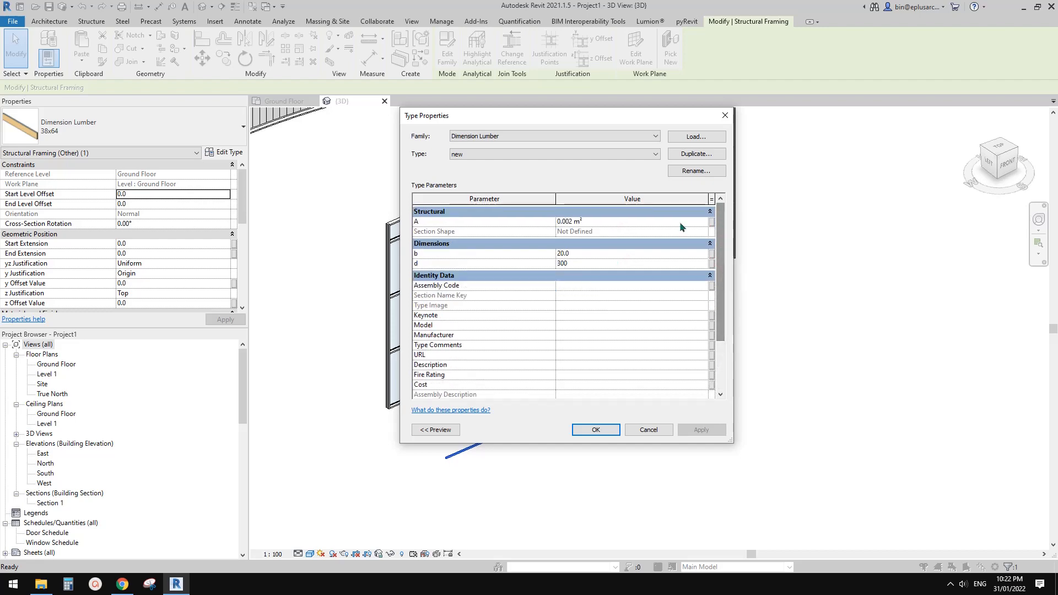
left_click(595, 429)
- Delete the lumber beam in front of the Storefront wall
scroll(496, 457, "up", 5)
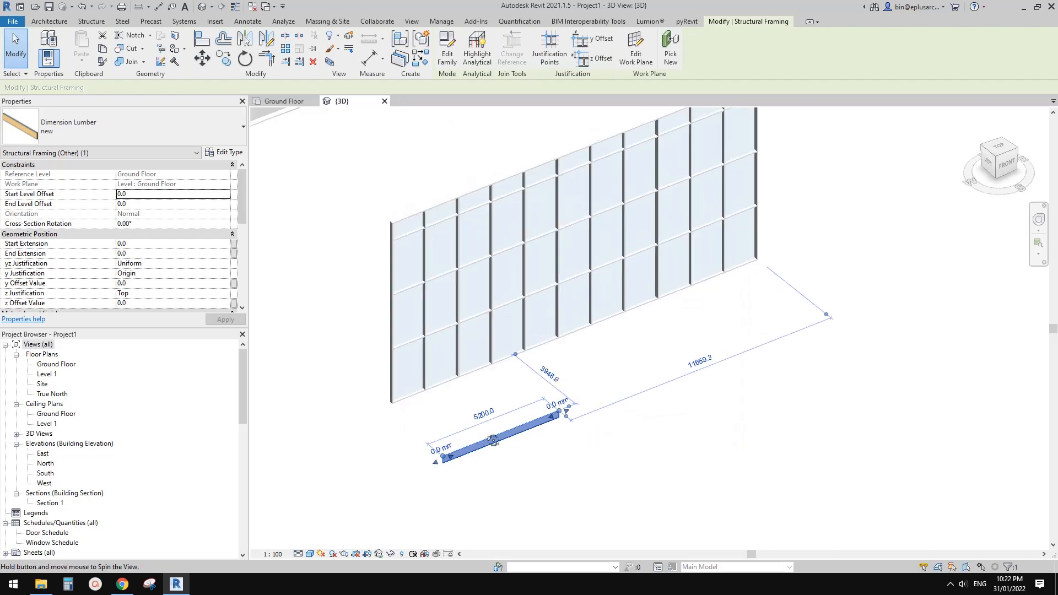
key("Escape")
left_click(505, 455)
scroll(529, 449, "down", 1)
middle_click_drag(556, 436, 457, 370)
scroll(499, 442, "up", 1)
key("Delete")
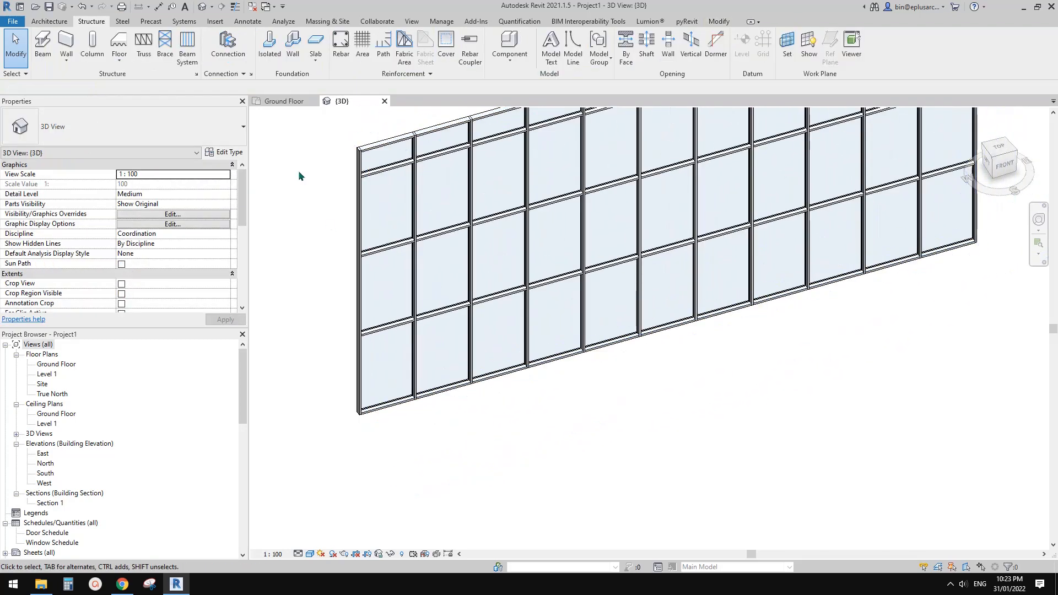
- Start a beam system and set its work plane by picking the front face of the Storefront wall's end mullion
middle_click_drag(454, 239, 430, 261)
middle_click_drag(603, 260, 586, 283)
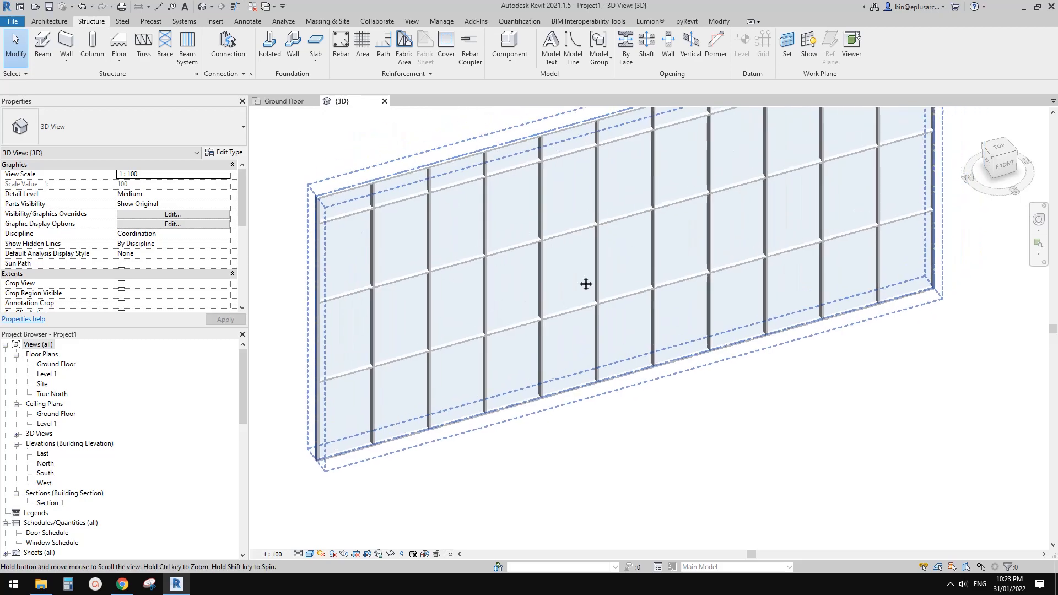
scroll(502, 208, "down", 2)
middle_click_drag(509, 219, 498, 231)
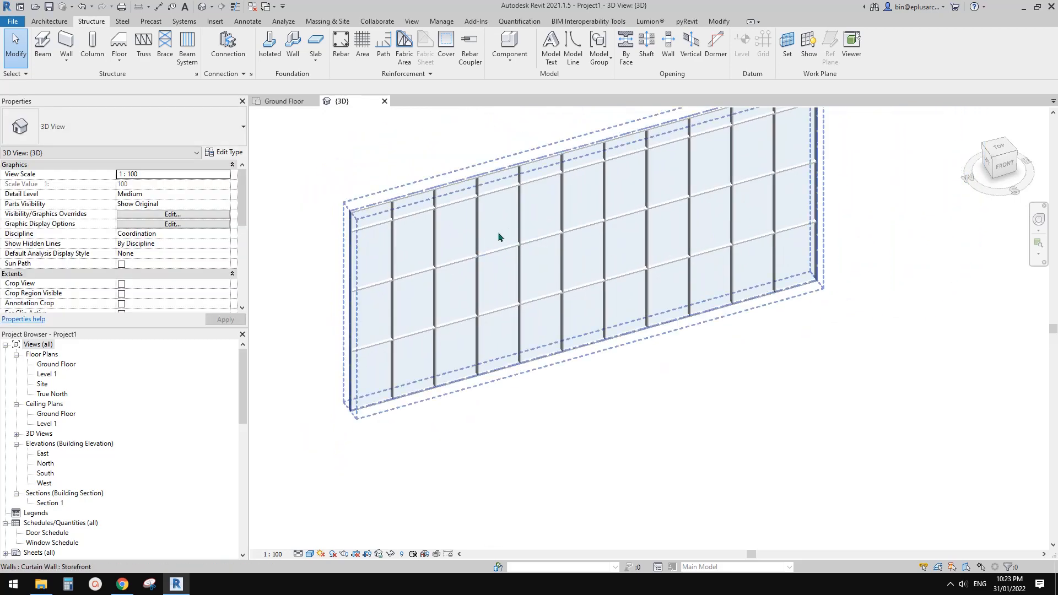
scroll(501, 231, "up", 1)
left_click(187, 57)
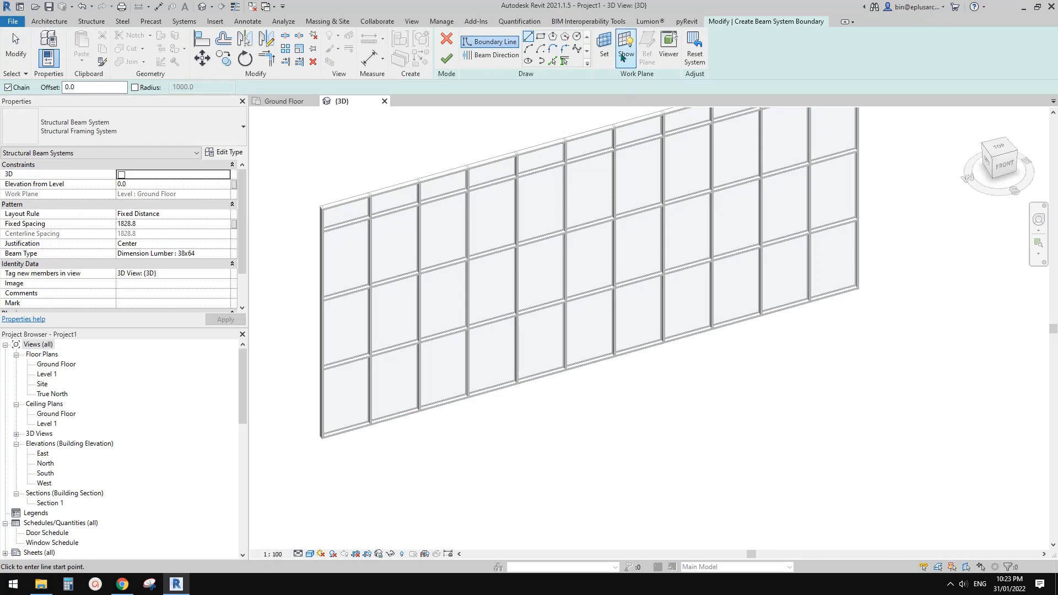
left_click(604, 45)
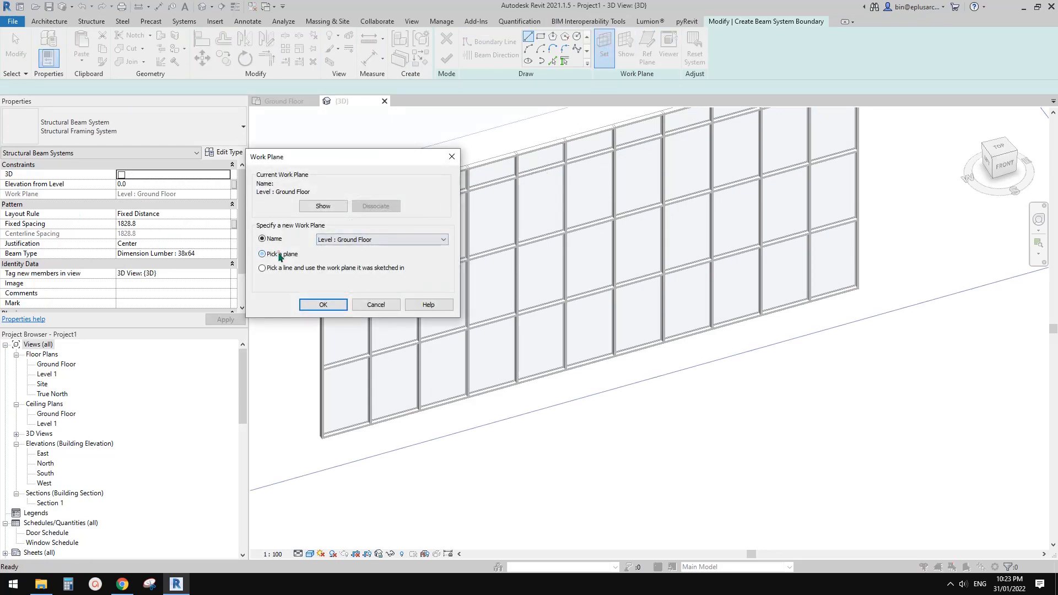
left_click(311, 306)
scroll(337, 295, "up", 5)
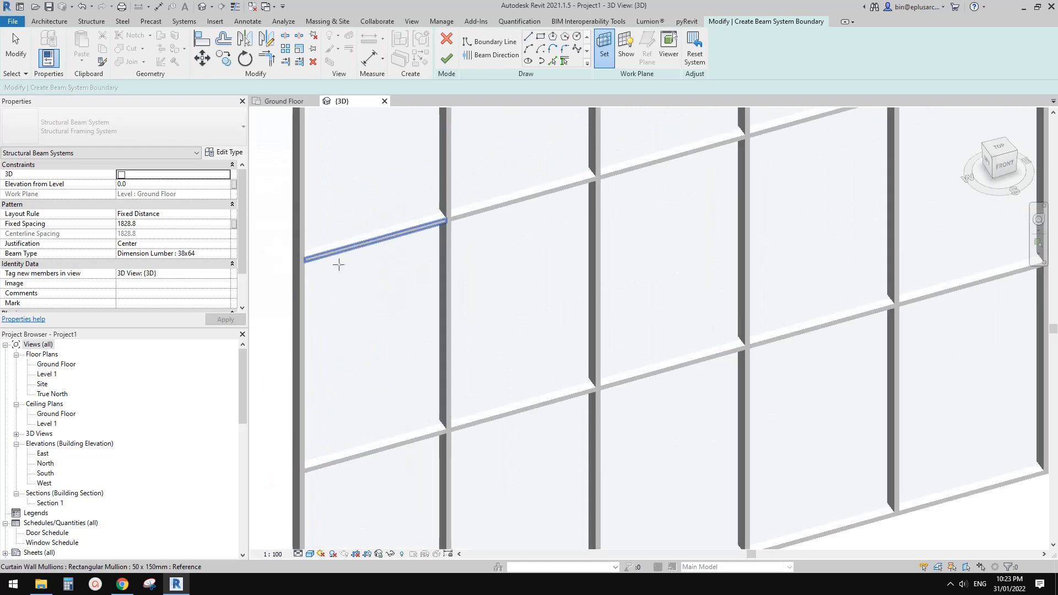
scroll(355, 283, "up", 8)
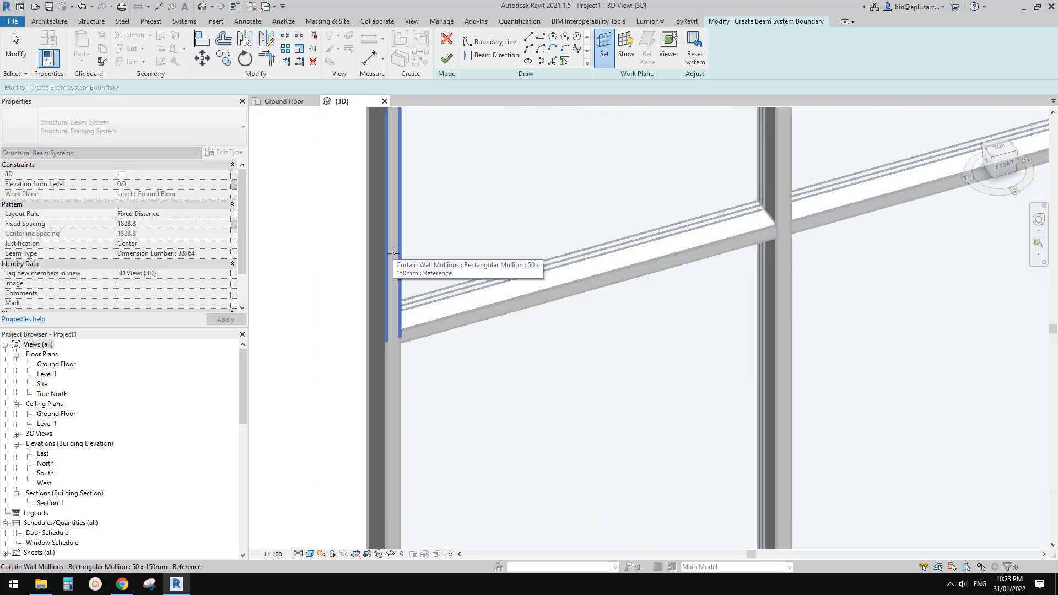
left_click(388, 298)
scroll(388, 298, "down", 10)
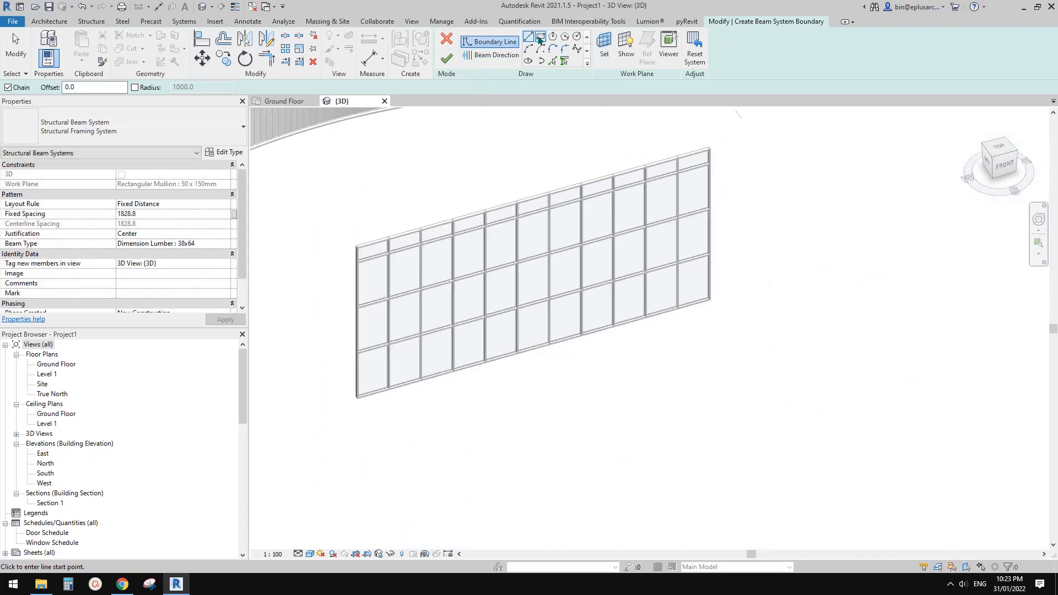
- Sketch a rectangular beam system boundary of 16400 by 6000 mm over the Storefront wall's front face, from corner to opposite corner
left_click(540, 38)
left_click(358, 248)
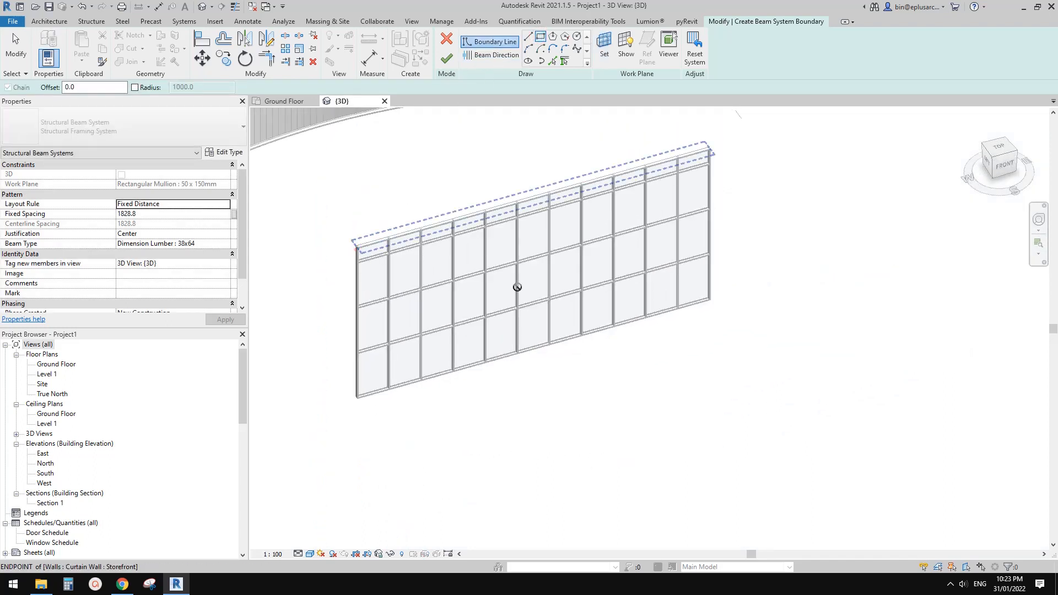
left_click(710, 302)
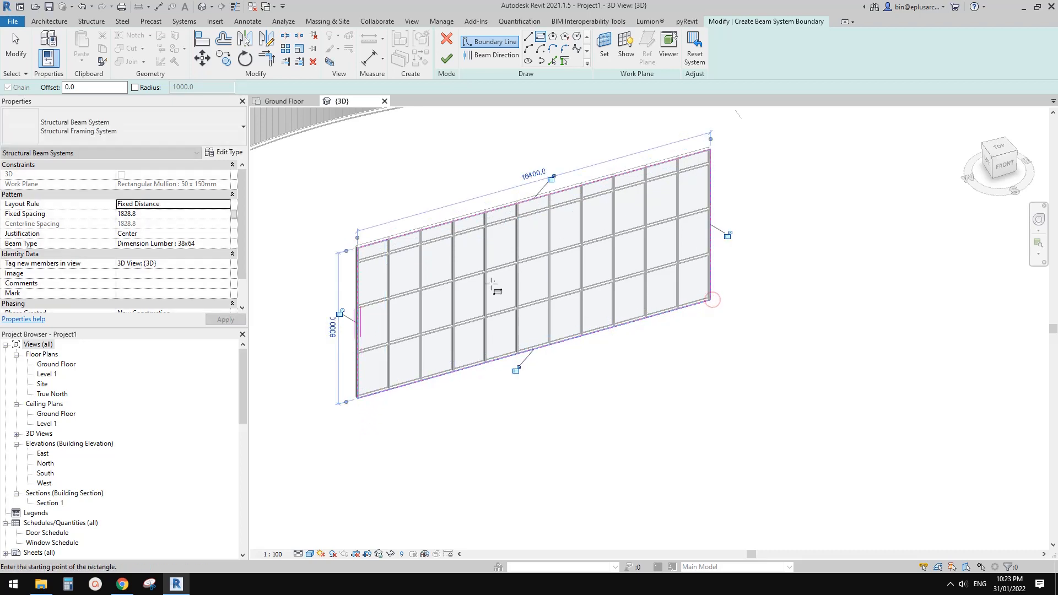
scroll(364, 320, "up", 2)
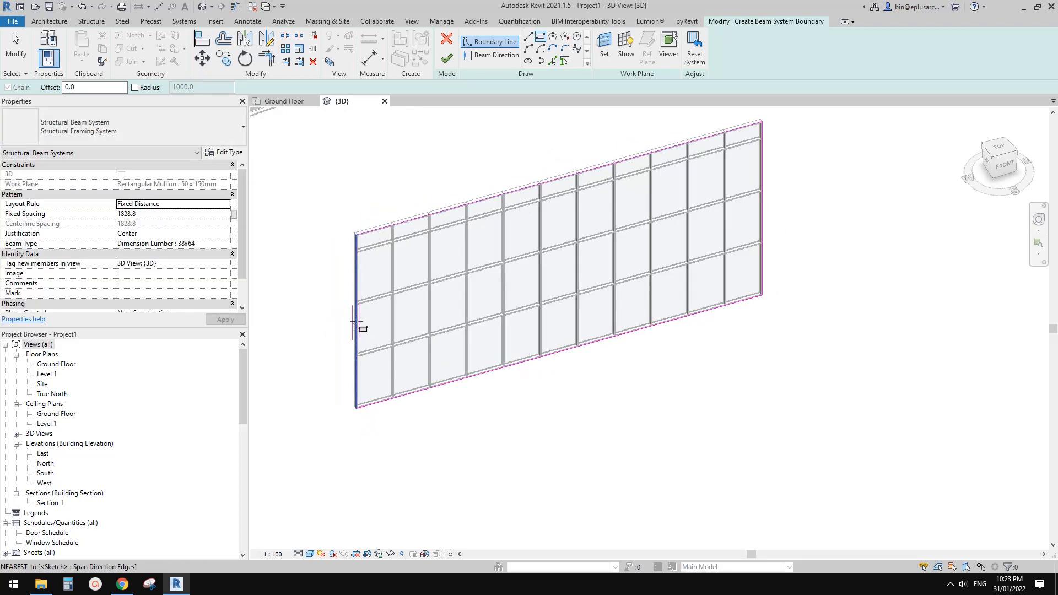
key("Escape")
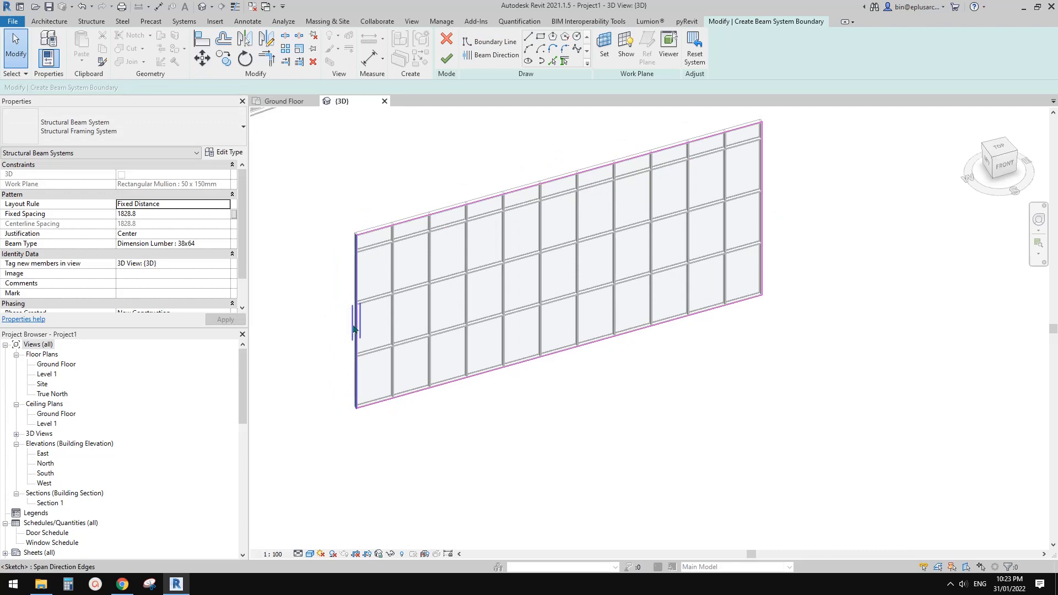
scroll(434, 307, "down", 1)
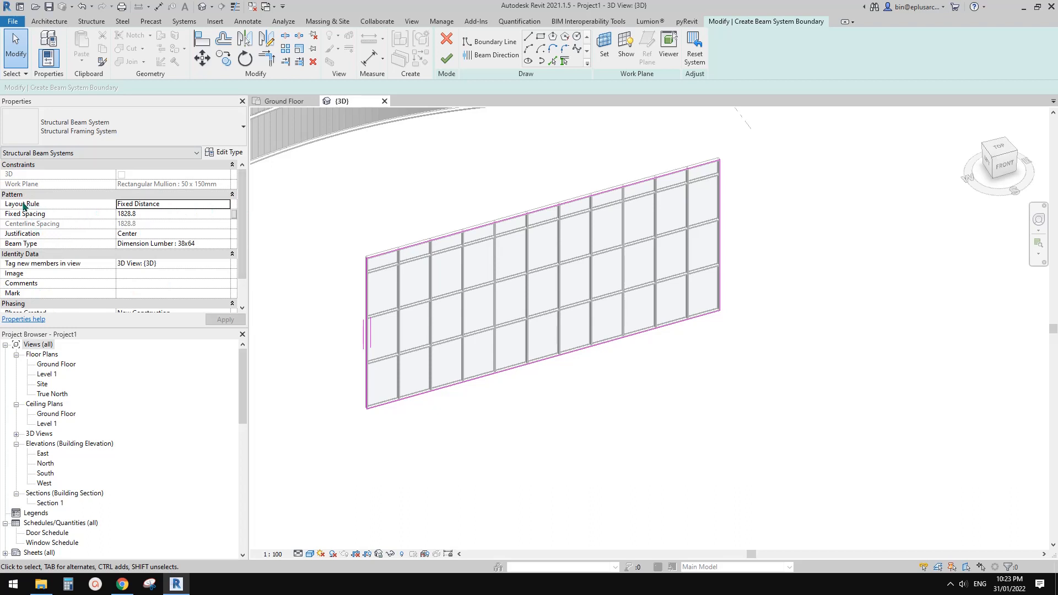
- Set the beam system to Fixed Distance layout with 300 mm spacing and beam type Dimension Lumber : new, and finish the sketch
left_click(225, 204)
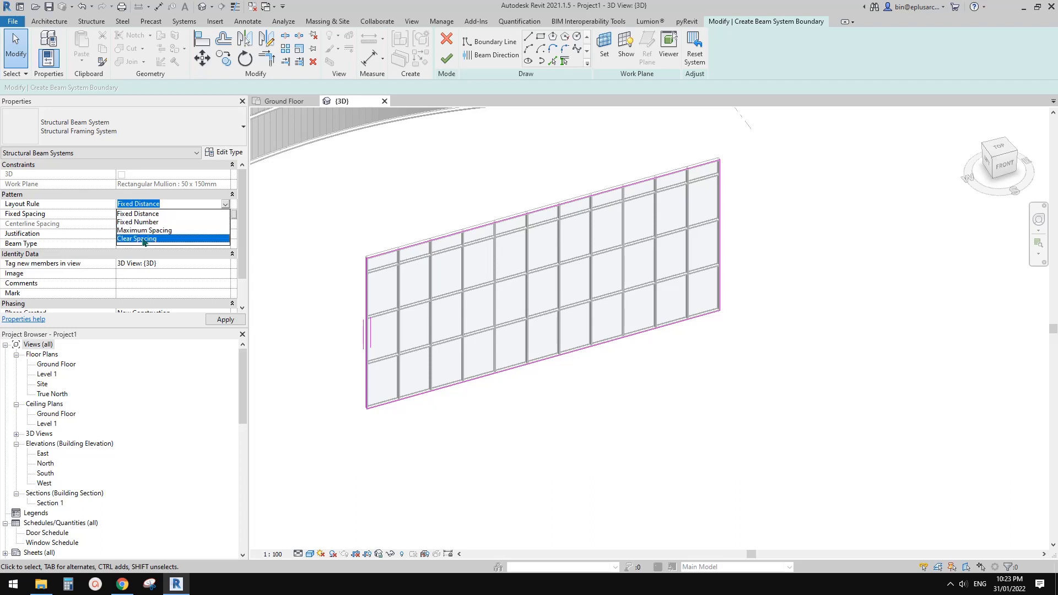
left_click(143, 214)
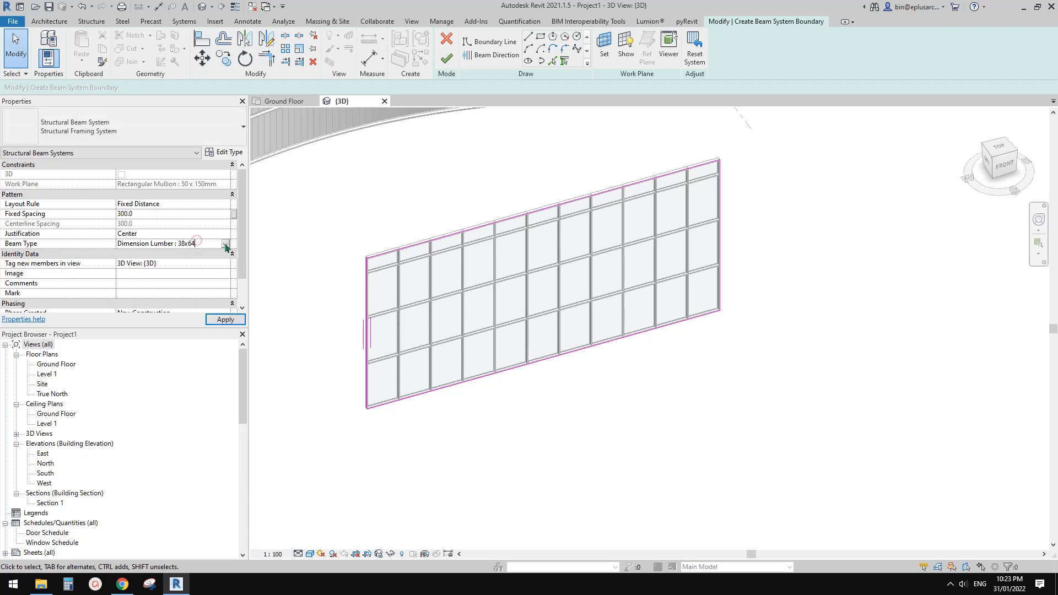
left_click(226, 244)
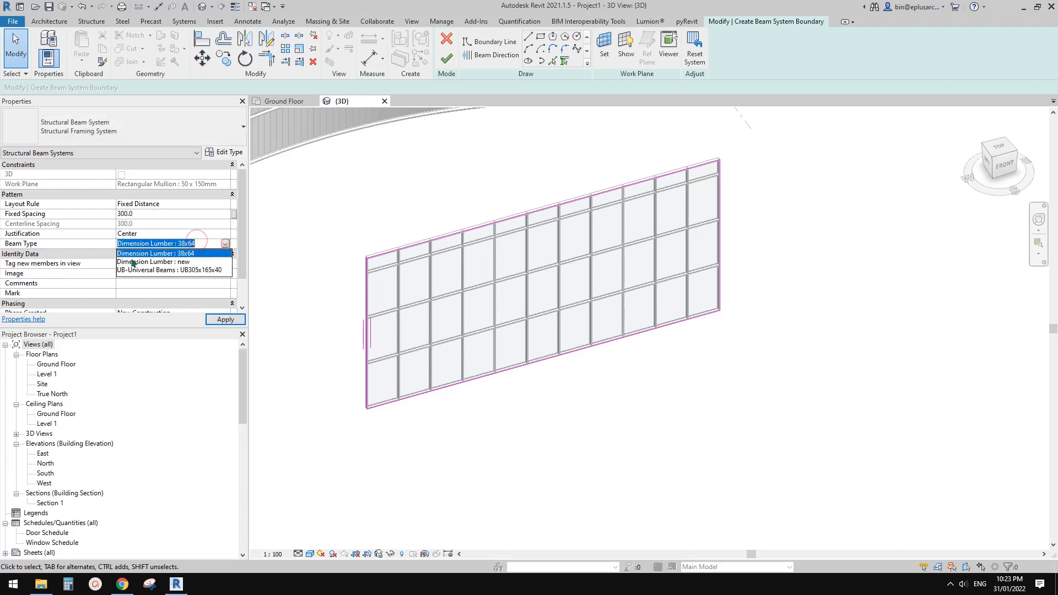
left_click(184, 262)
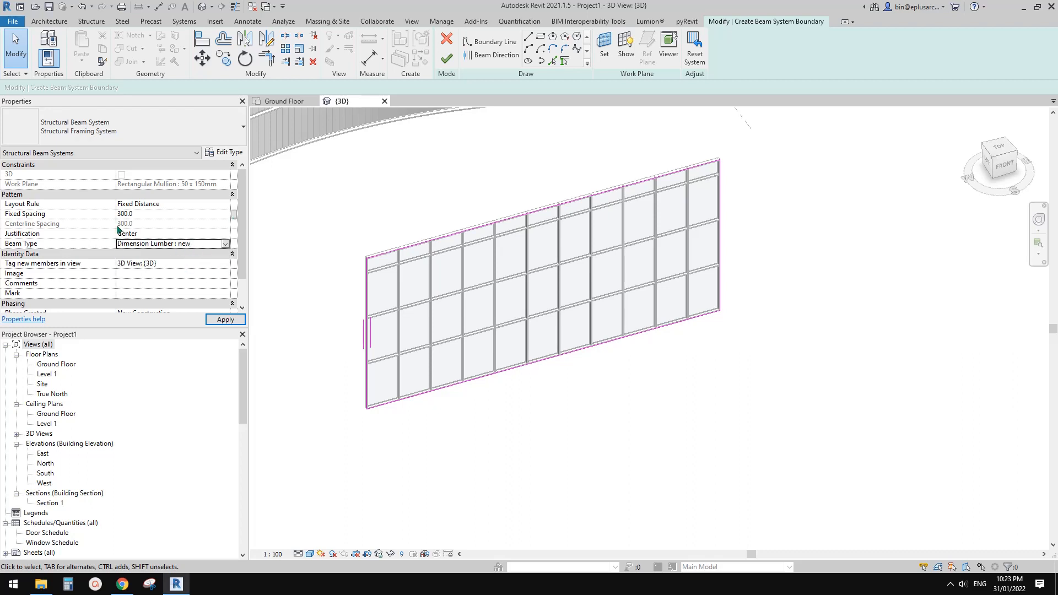
mouse_move(242, 239)
left_mouse_down()
mouse_move(242, 268)
mouse_move(244, 241)
left_mouse_up()
left_click(242, 321)
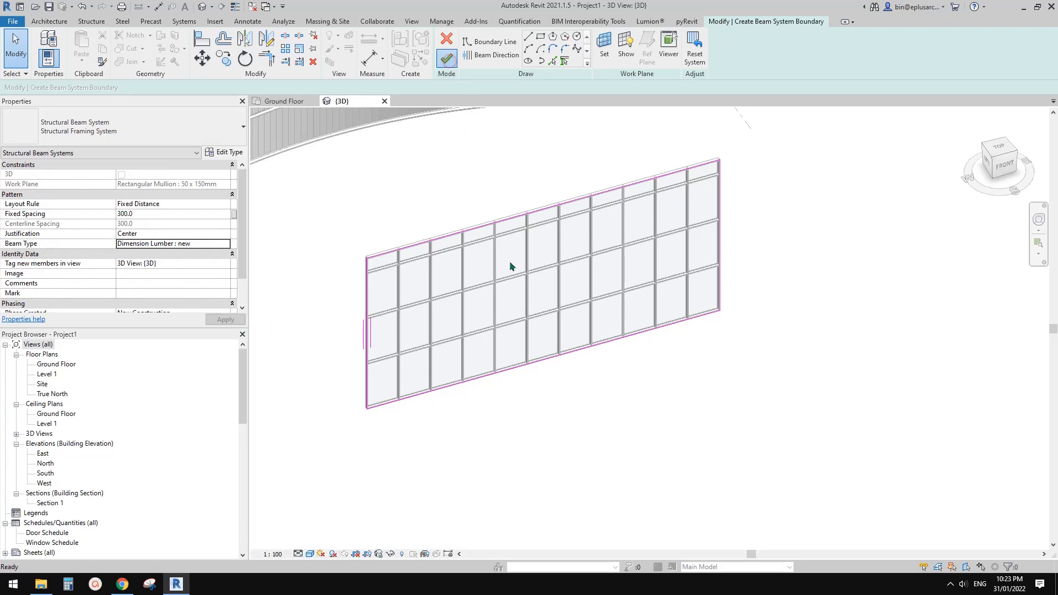
left_click(529, 388)
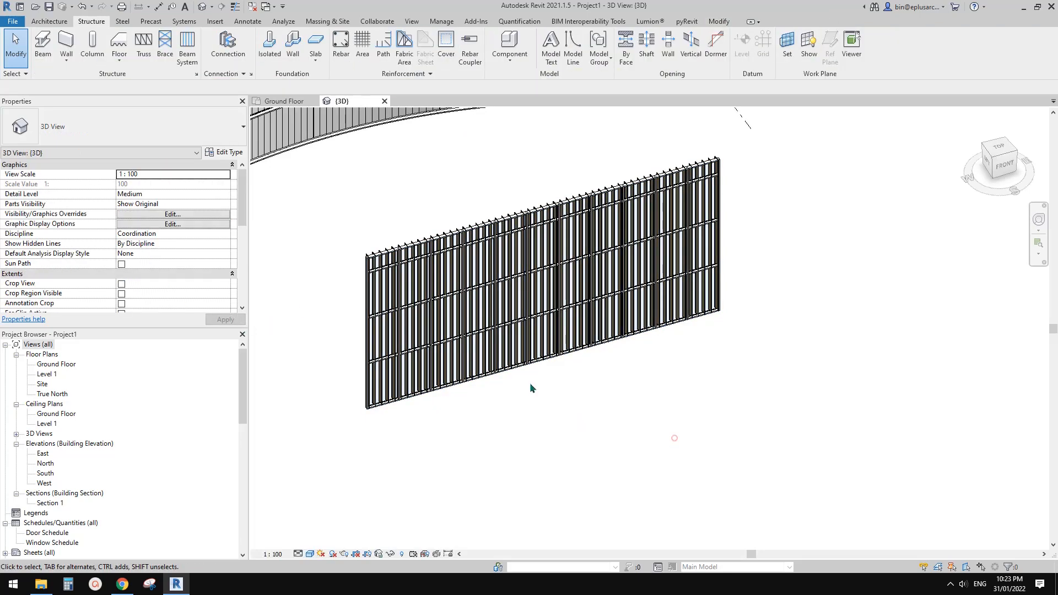
- Examine up close how the lumber fins meet the Storefront wall's mullions along its upper edge and end corner
middle_click_drag(530, 388, 540, 435, "shift")
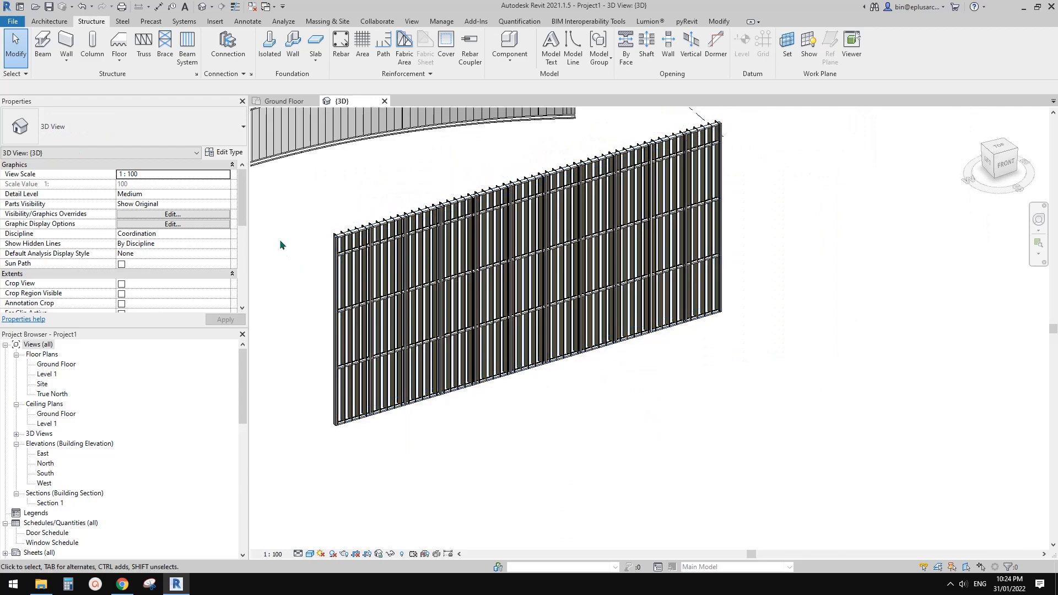
scroll(331, 220, "up", 5)
scroll(333, 218, "up", 2)
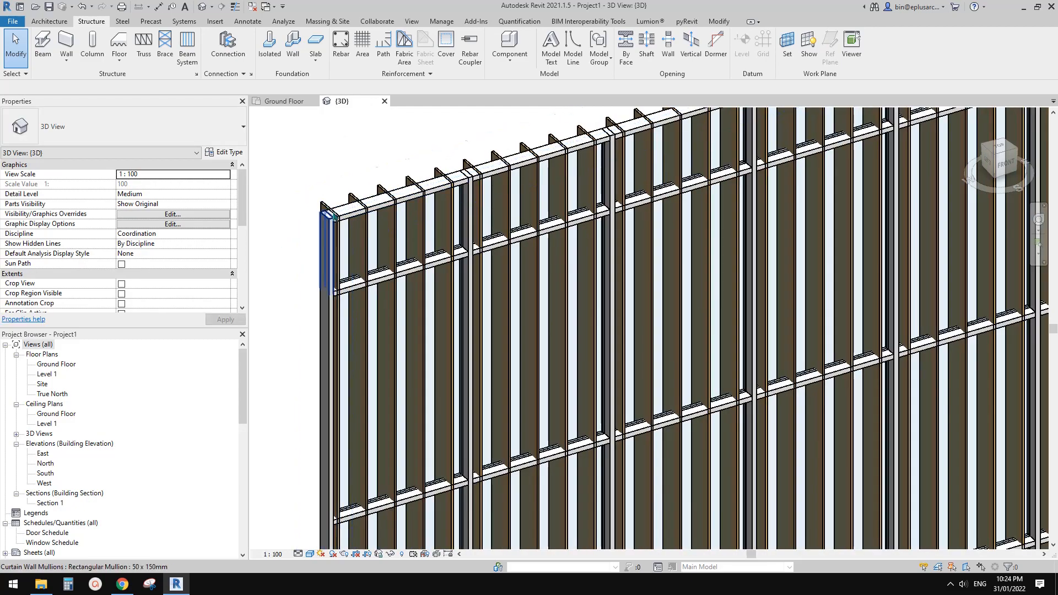
scroll(460, 269, "down", 4)
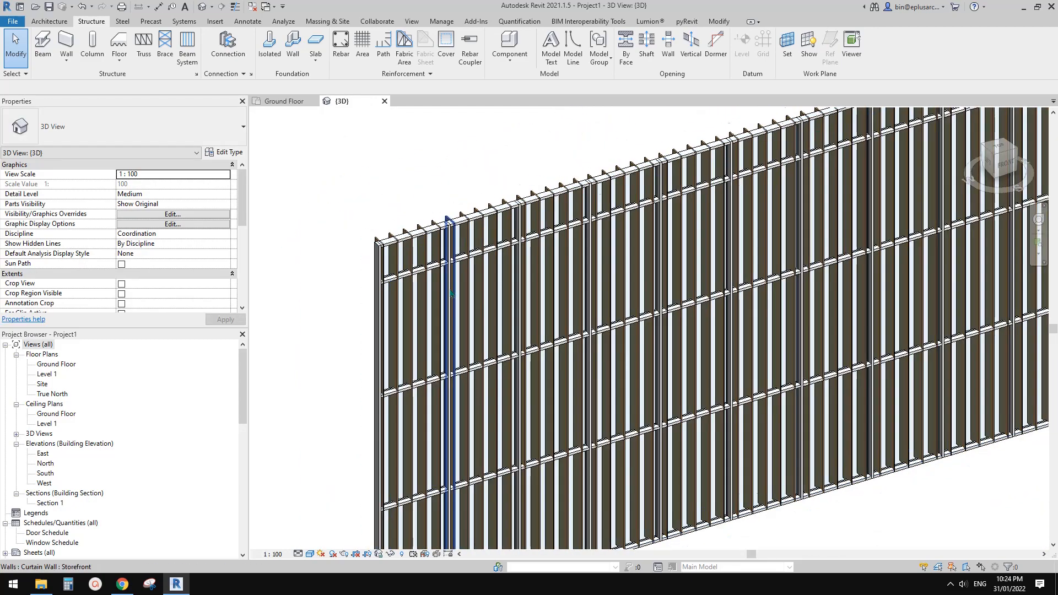
scroll(412, 253, "up", 2)
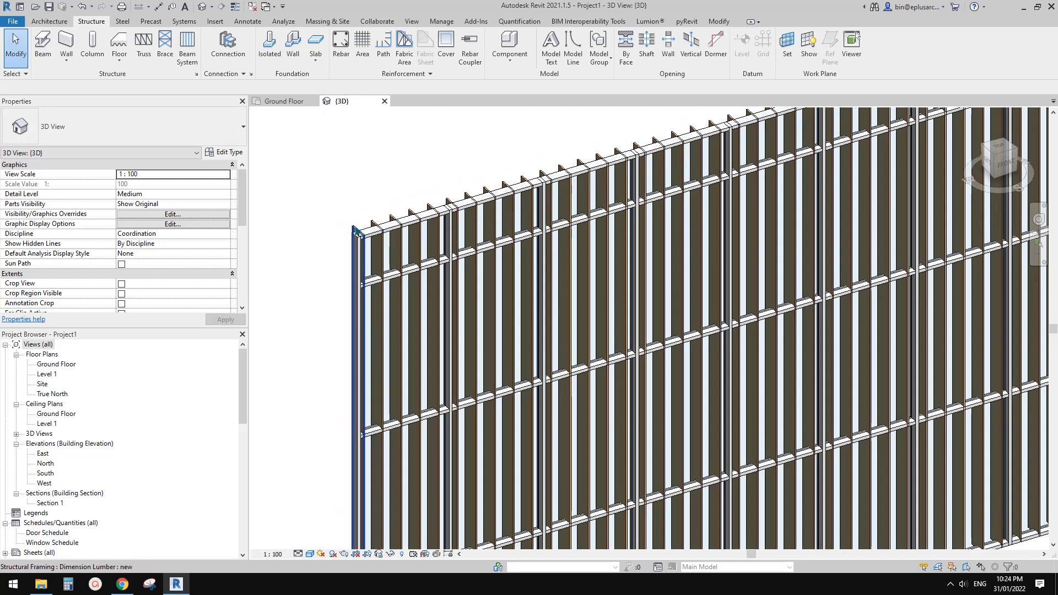
scroll(365, 251, "down", 3)
scroll(366, 242, "up", 3)
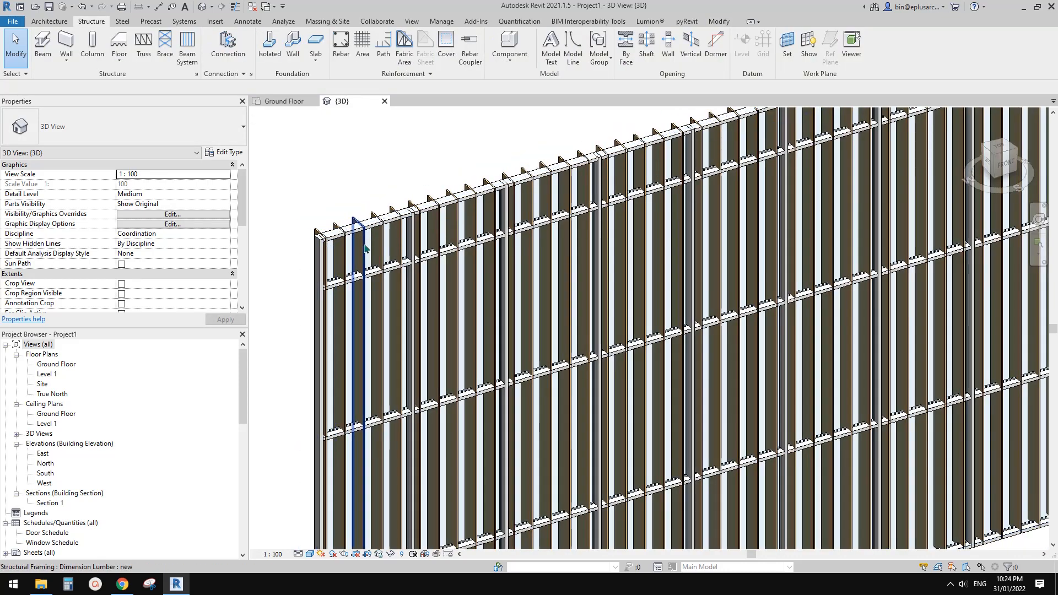
- Select the whole structural beam system rather than a single fin and show it in the top view
key("Tab")
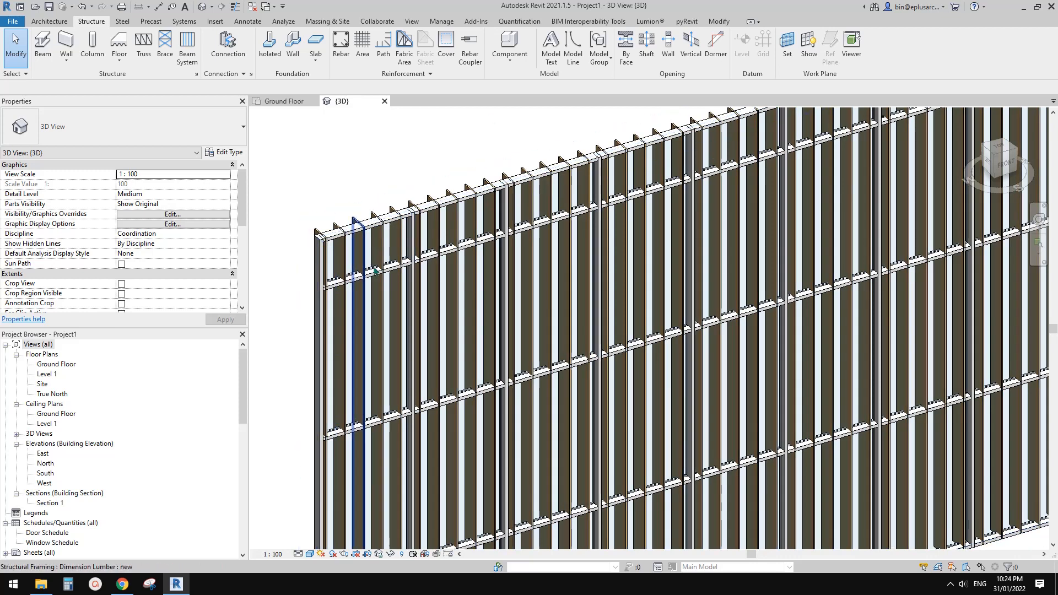
scroll(364, 250, "up", 2)
key("Tab")
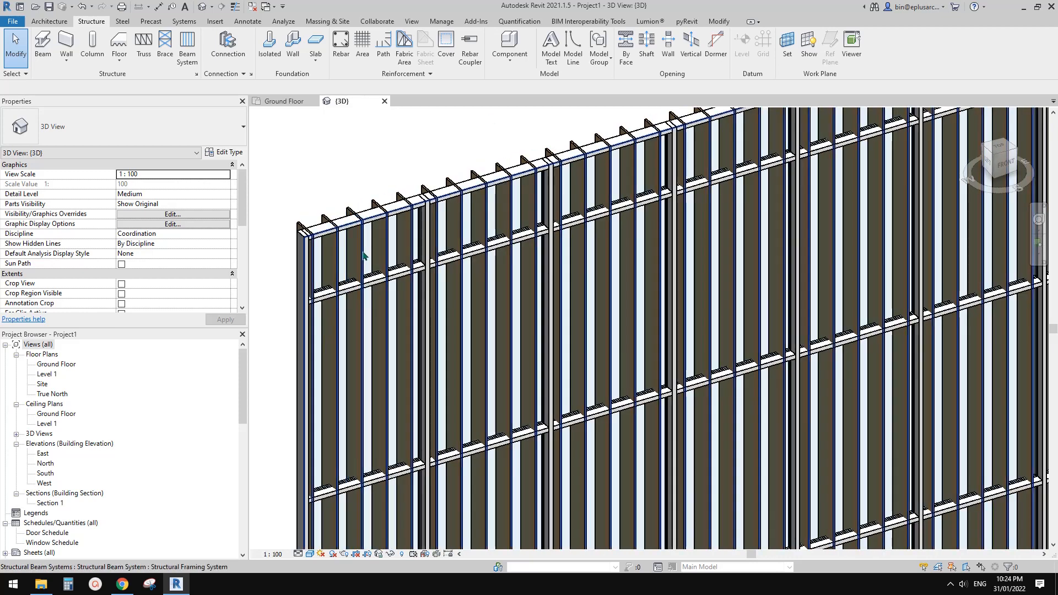
left_click(363, 255)
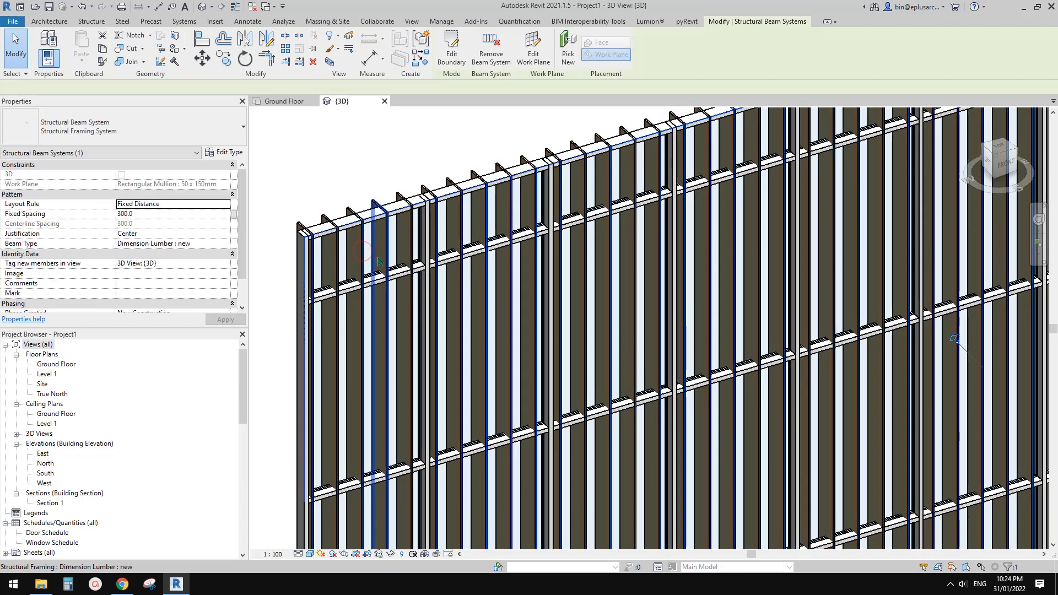
scroll(364, 255, "down", 3)
middle_click_drag(556, 281, 398, 305, "shift")
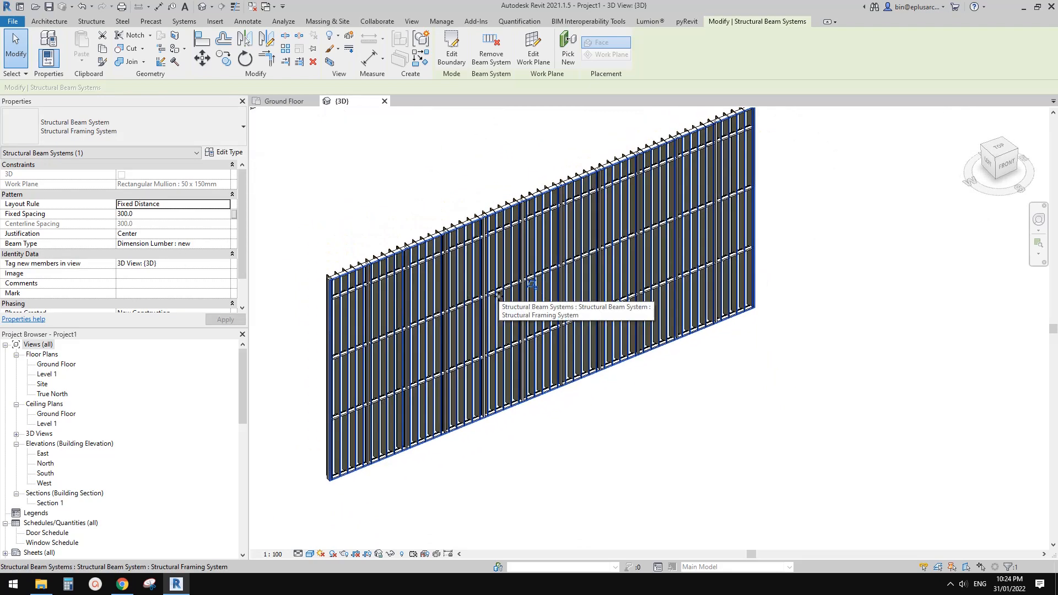
middle_click_drag(498, 295, 554, 294, "shift")
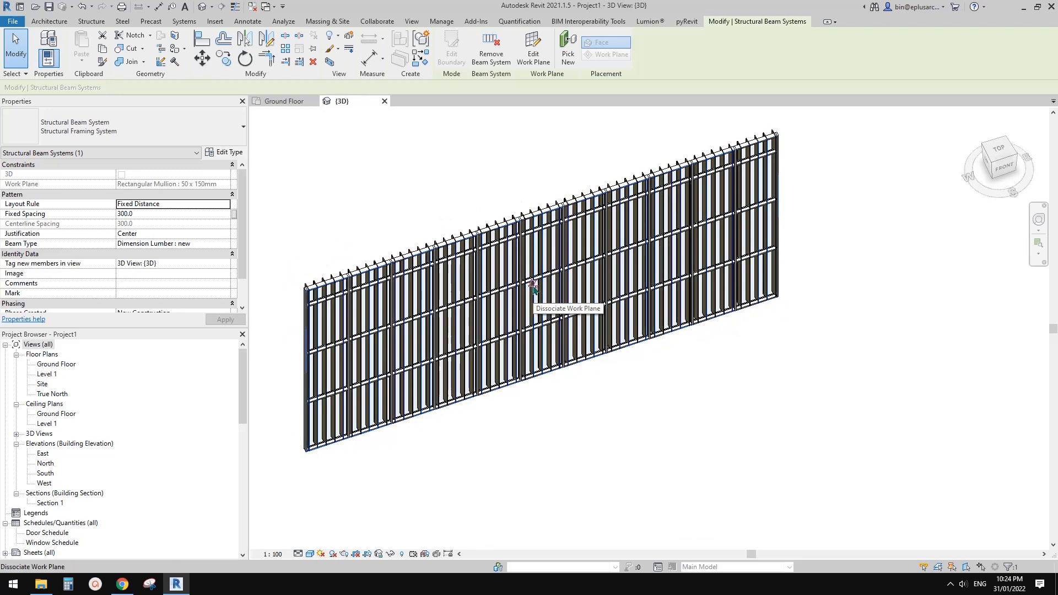
scroll(533, 287, "down", 1)
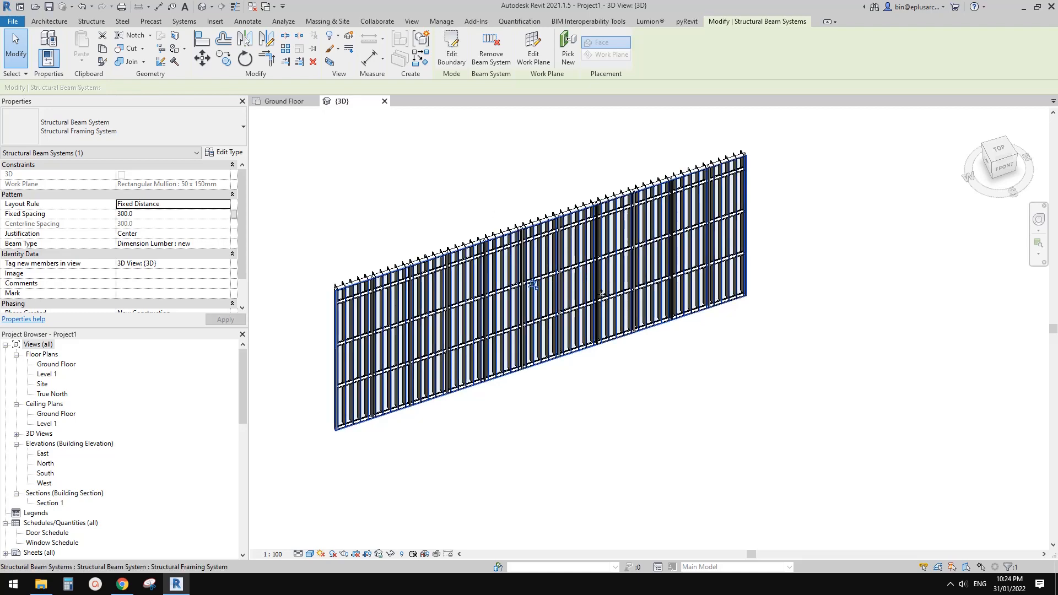
left_click(996, 158)
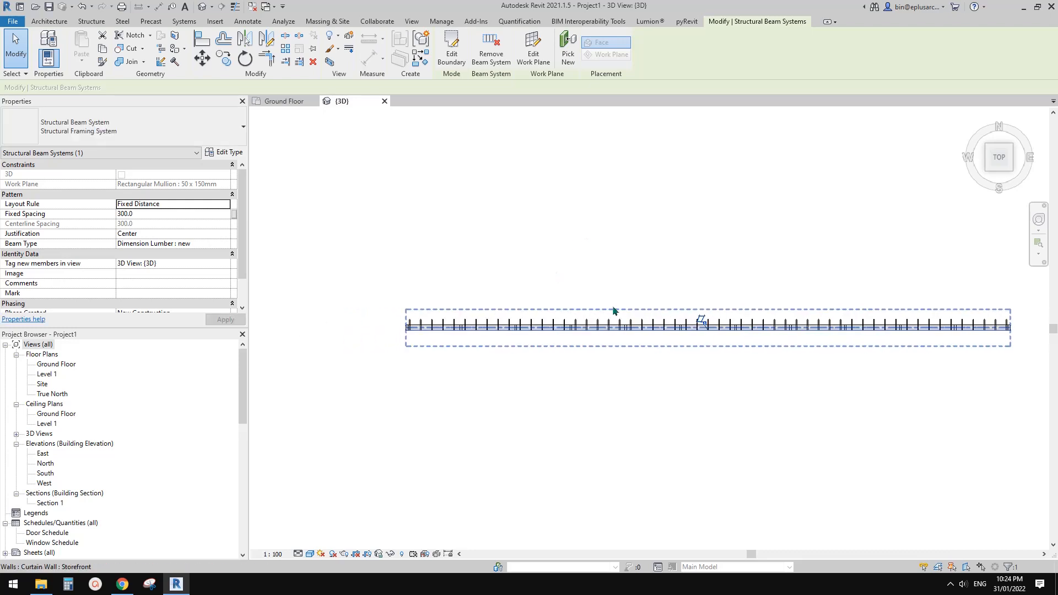
- Try to move the selected beam system 300 mm out in front of the Storefront wall
key("m")
key("v")
left_click(619, 250)
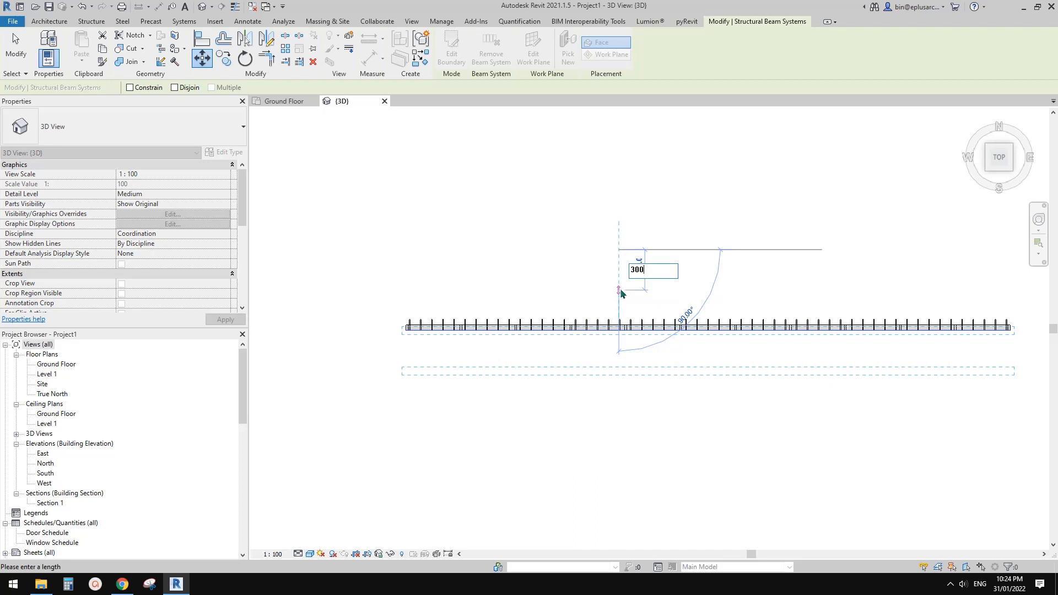
key("Return")
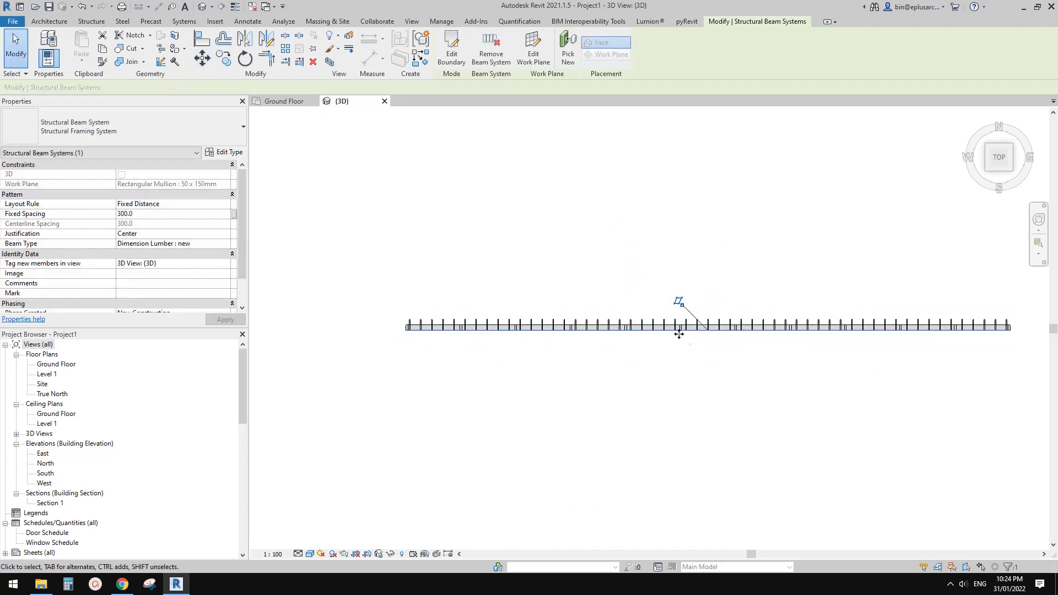
- Dissociate the beam system from its mullion work plane
scroll(675, 335, "up", 5)
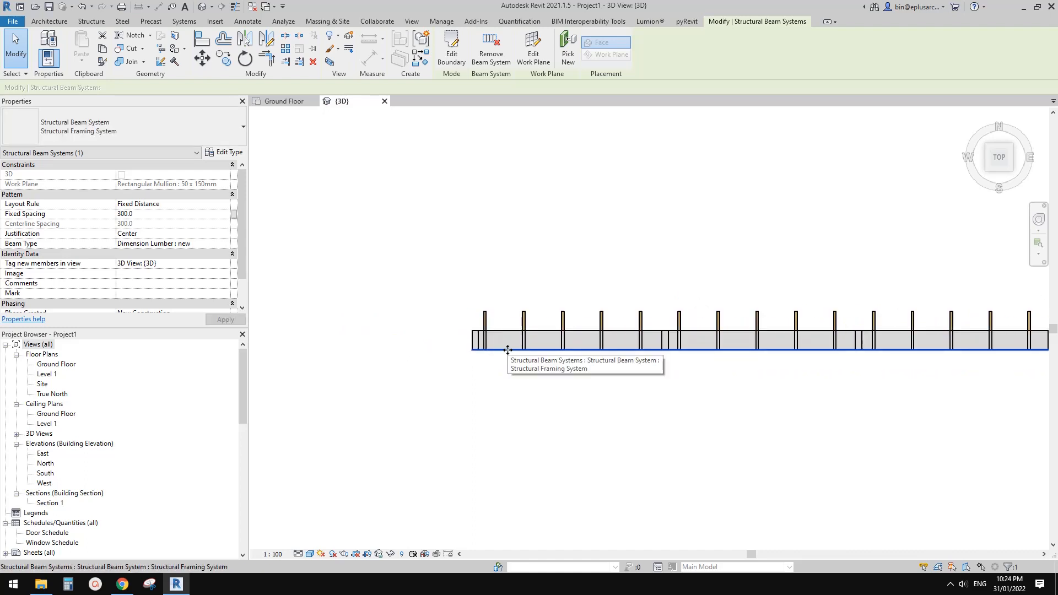
scroll(506, 350, "down", 3)
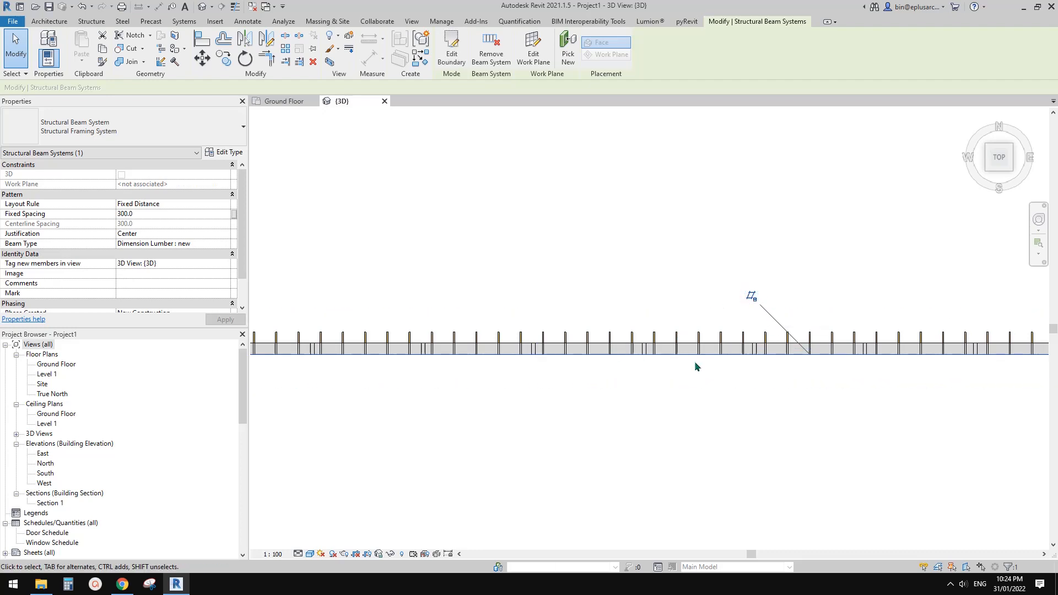
scroll(606, 358, "down", 1)
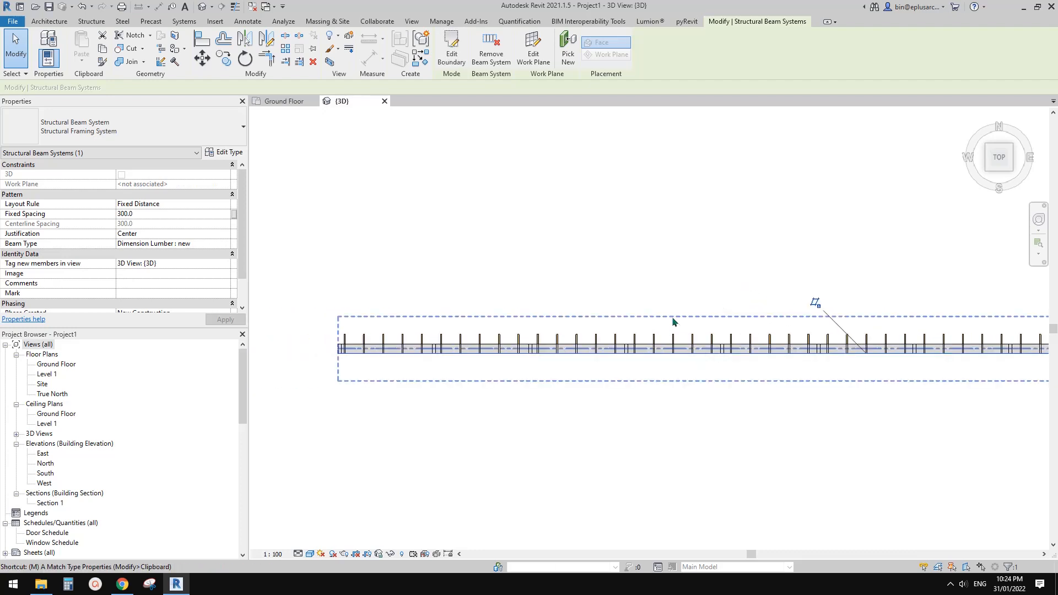
- Move the dissociated beam system 300 mm perpendicular to the Storefront wall, towards its front side
key("m")
key("v")
left_click(676, 251)
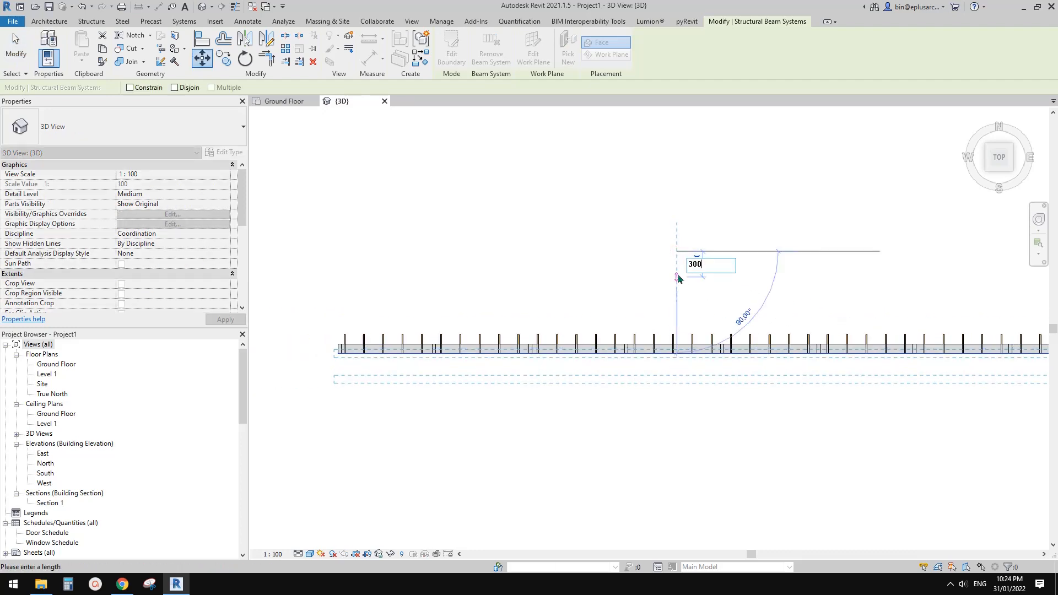
- Try moving the structural beam system of battens 300 mm outward from the curtain wall
key("Return")
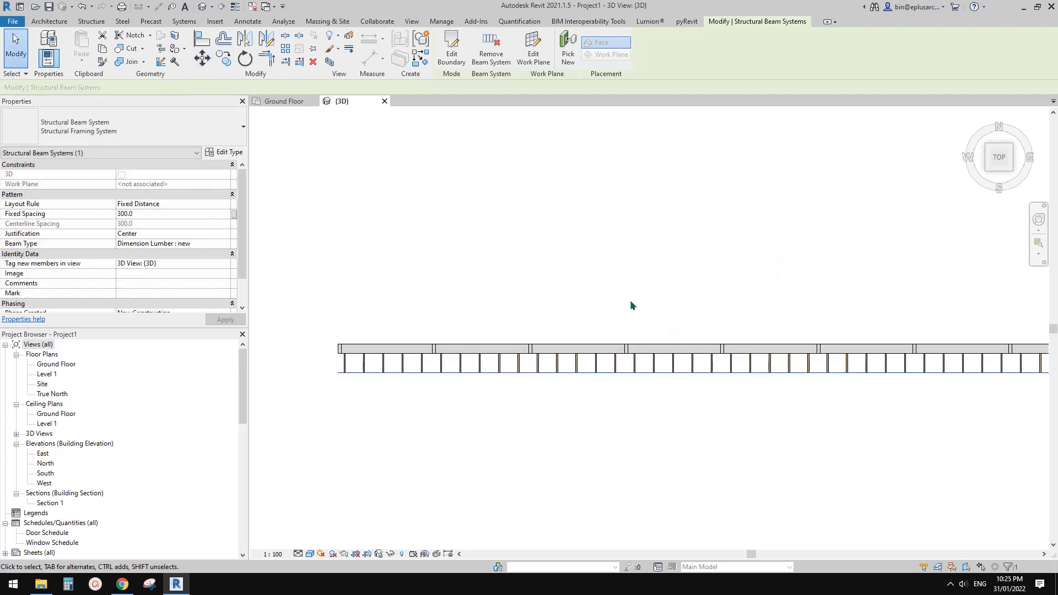
middle_click_drag(629, 300, 697, 343, "shift")
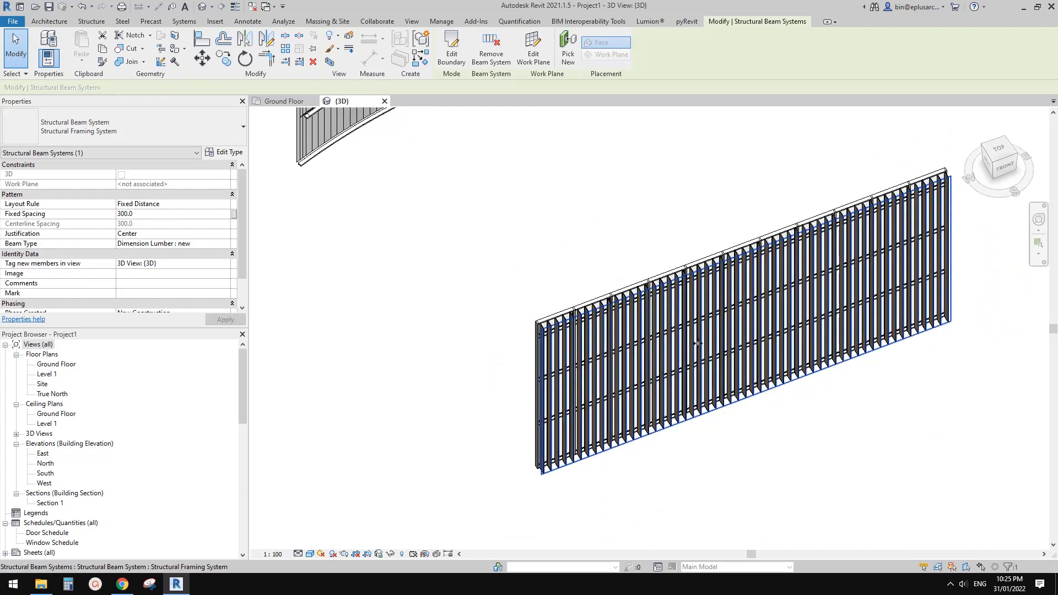
middle_click_drag(661, 294, 666, 246, "shift")
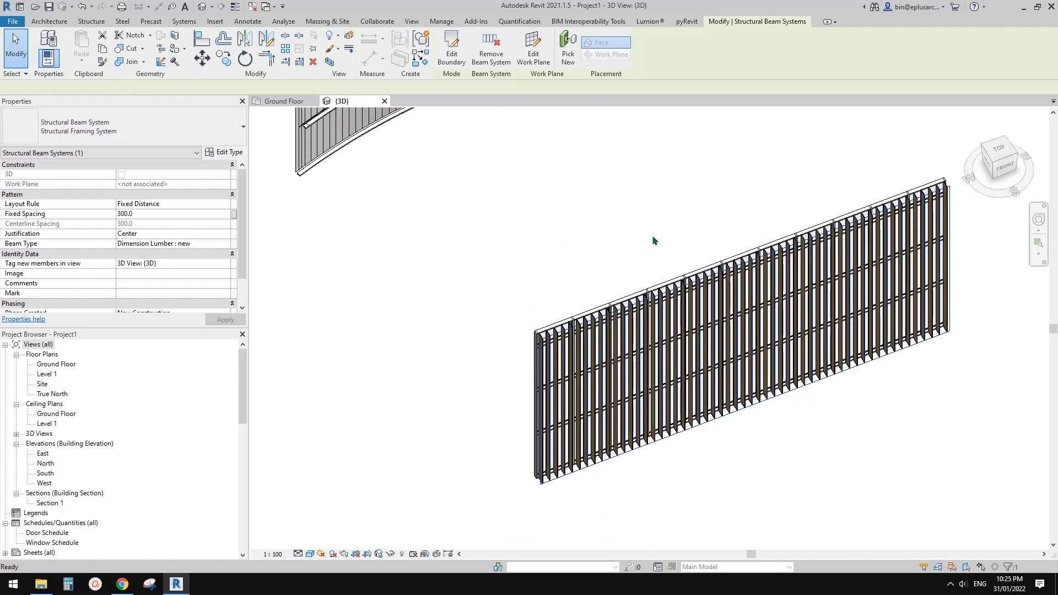
scroll(652, 239, "up", 4)
left_click(648, 239)
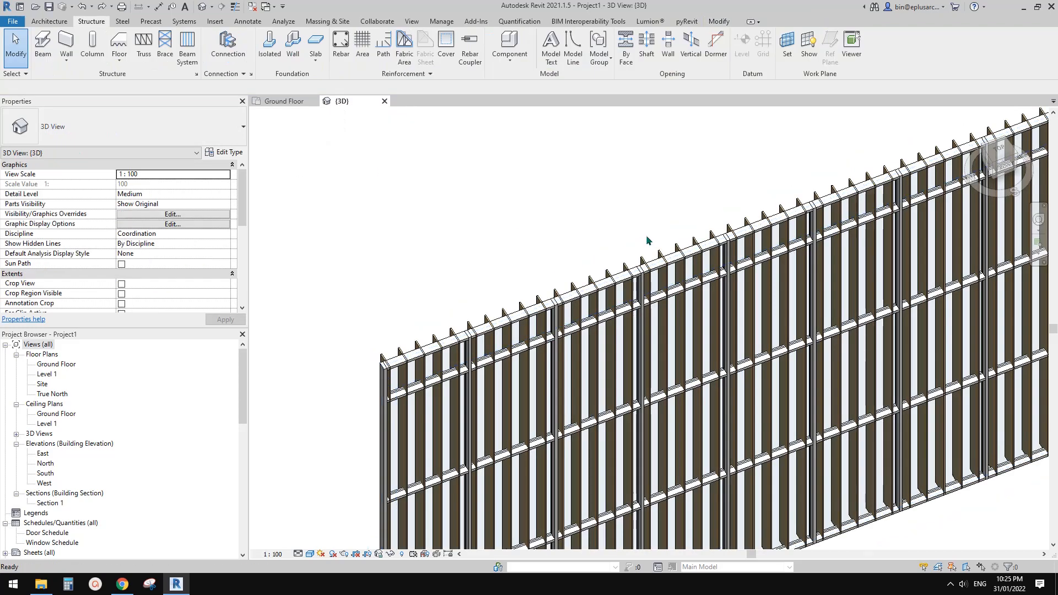
- Set the z Justification of the single batten at the curtain wall's near end to Bottom
scroll(633, 230, "up", 2)
scroll(630, 228, "down", 4)
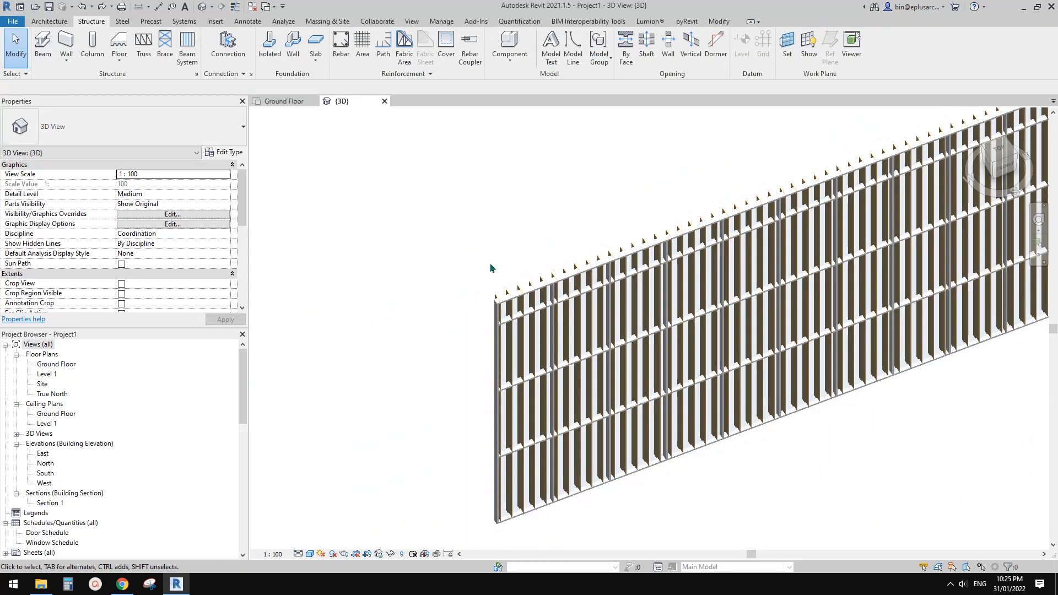
scroll(494, 281, "up", 4)
middle_click_drag(496, 309, 507, 322, "shift")
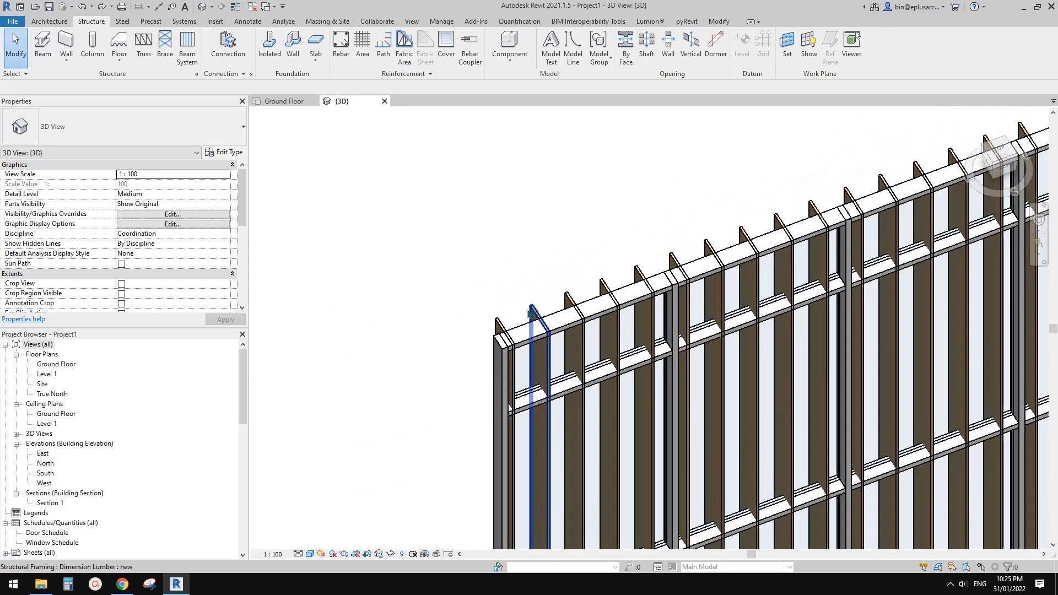
left_click(501, 319)
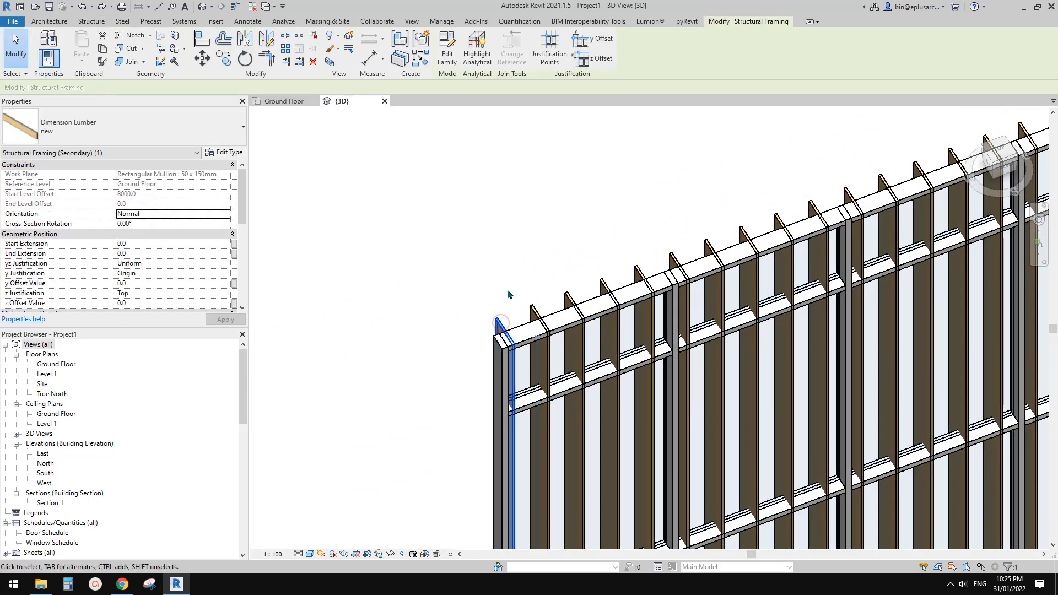
middle_click_drag(499, 312, 495, 299, "shift")
scroll(489, 325, "down", 3)
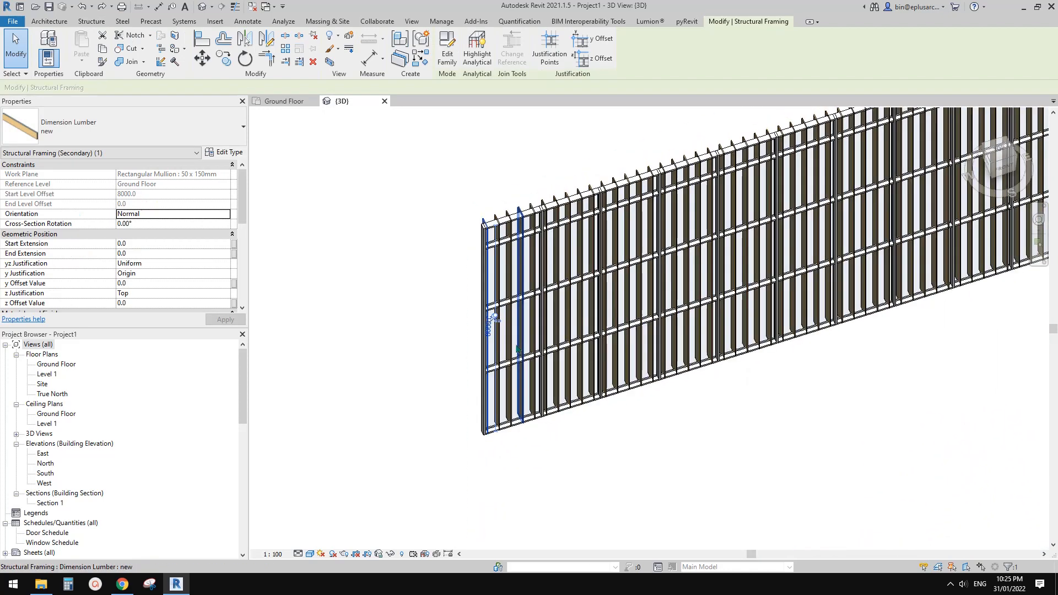
scroll(489, 220, "up", 3)
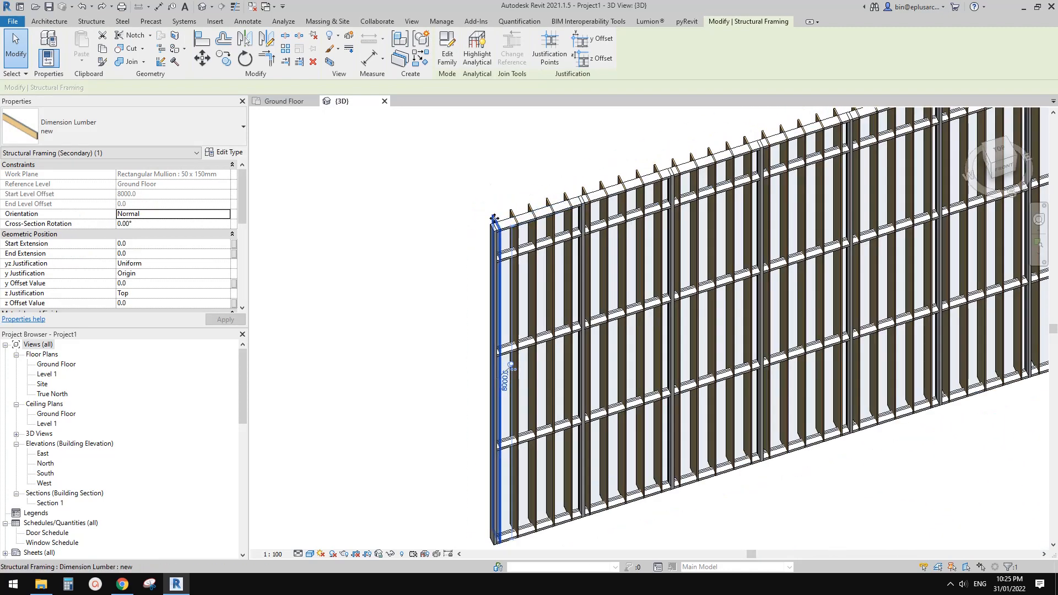
scroll(242, 223, "down", 3)
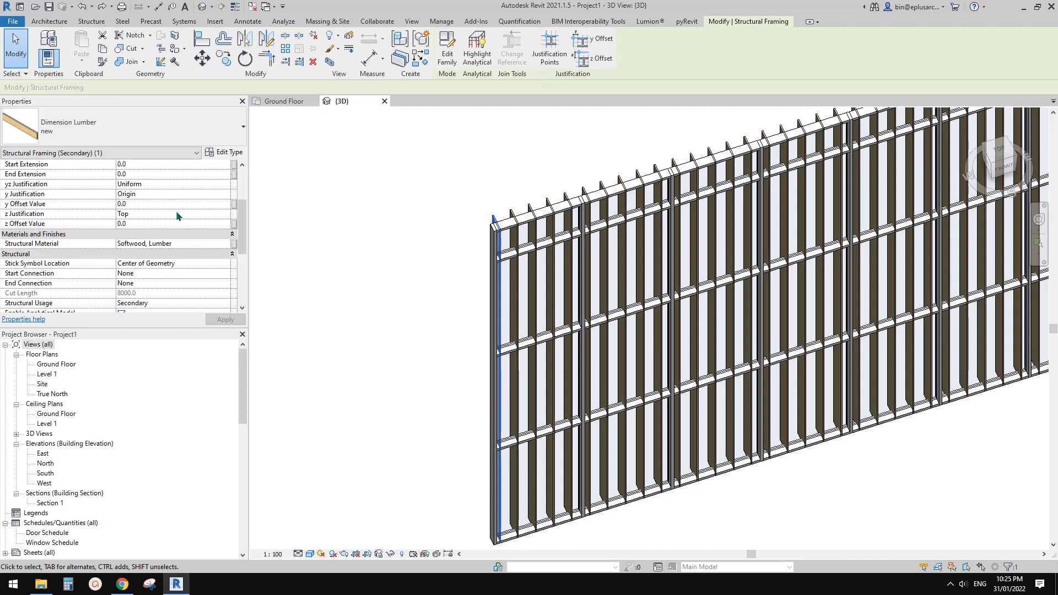
left_click(225, 214)
left_click(166, 245)
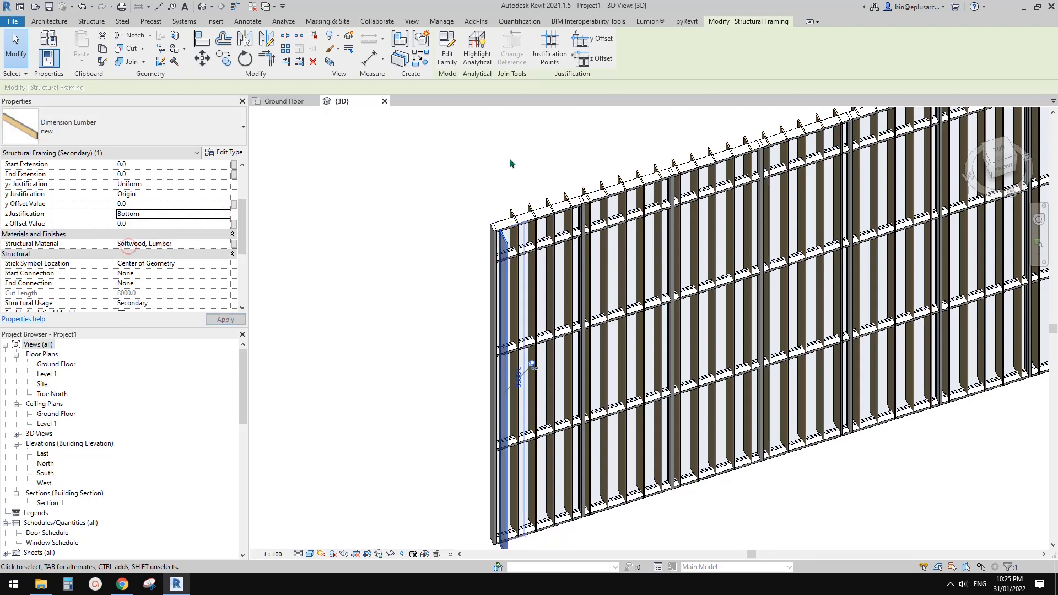
middle_click_drag(508, 221, 474, 221)
left_click(429, 221)
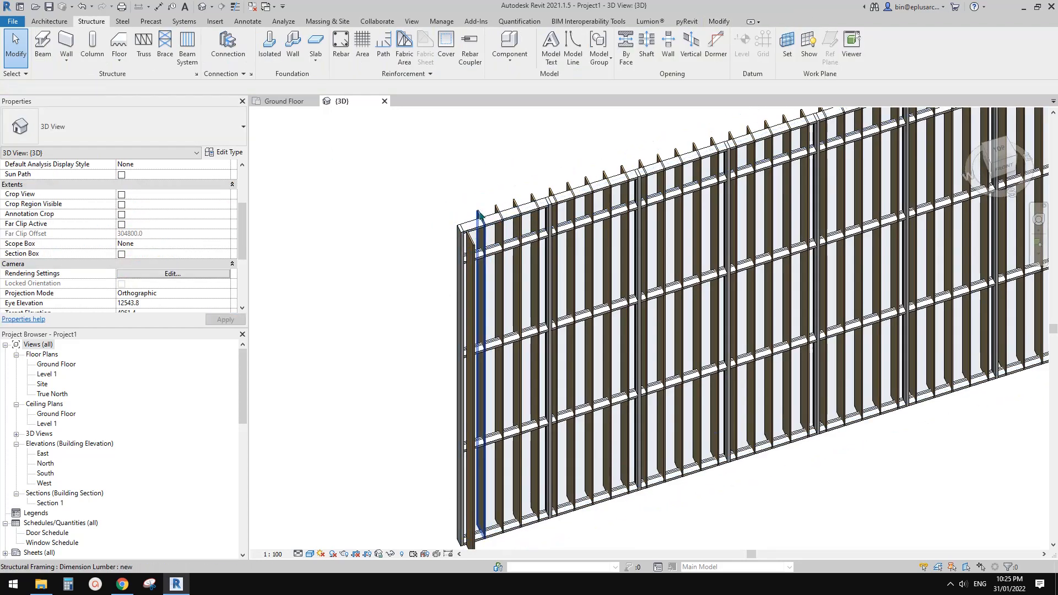
- Select all Dimension Lumber batten instances and set their z Justification to Bottom
left_click(479, 211)
key("a")
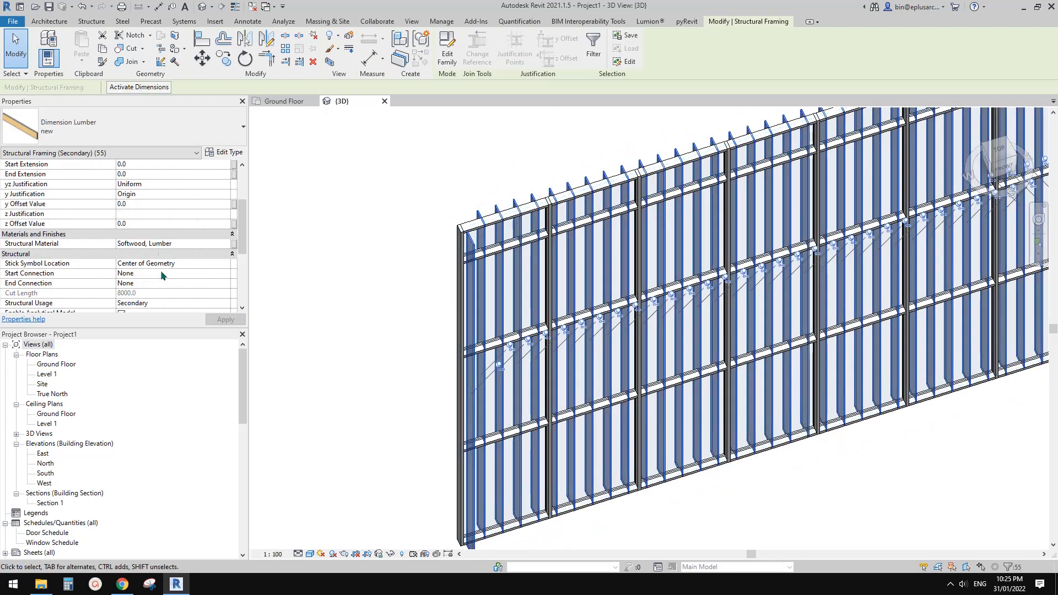
left_click(226, 214)
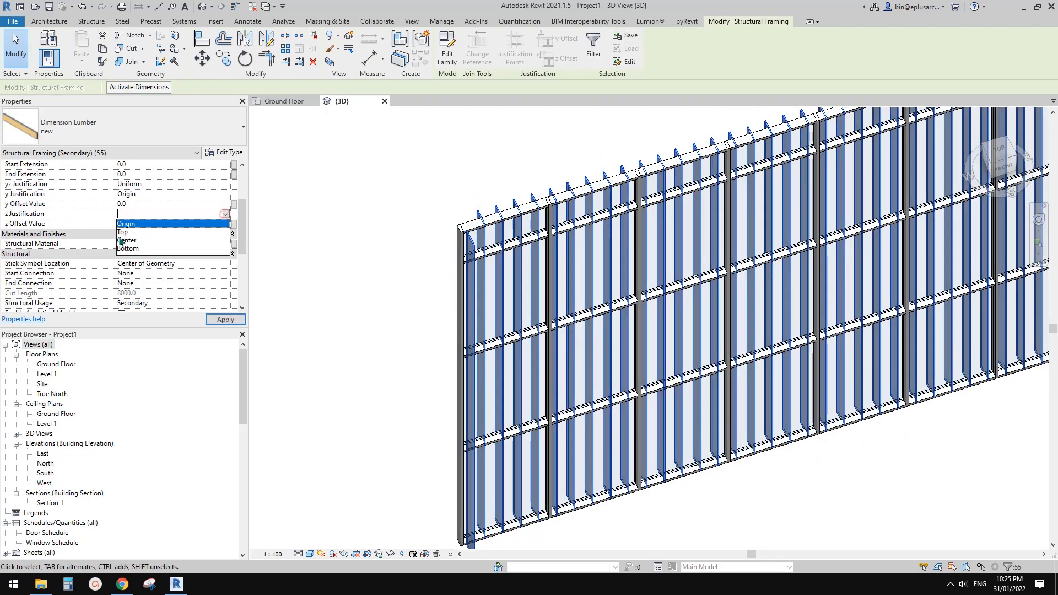
left_click(132, 247)
left_click(425, 257)
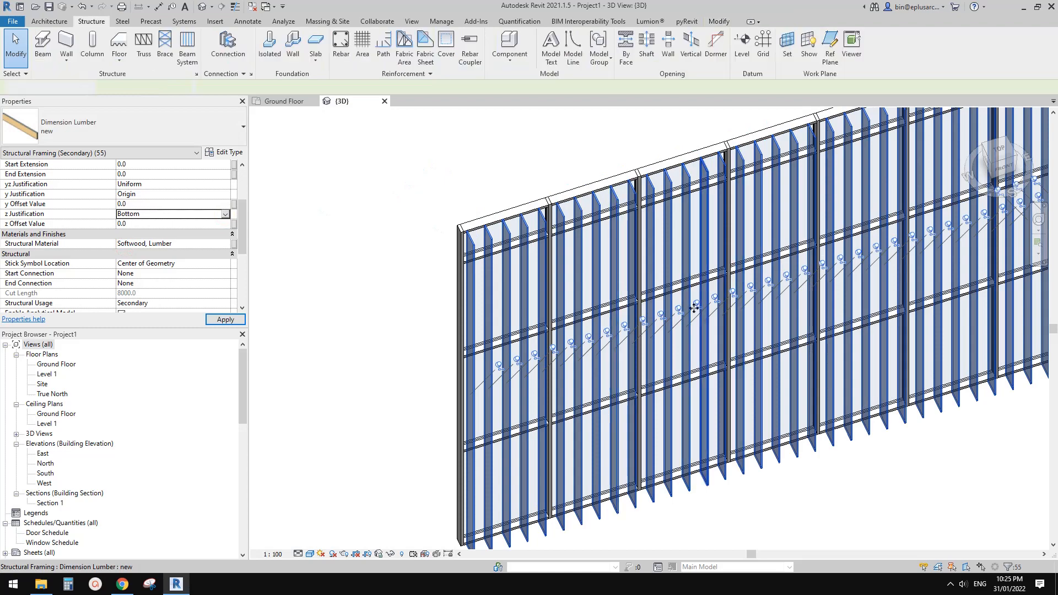
- Examine how the battens sit against the curtain wall's front face from several angles
scroll(428, 263, "down", 4)
middle_click_drag(609, 270, 485, 231, "shift")
scroll(484, 231, "up", 2)
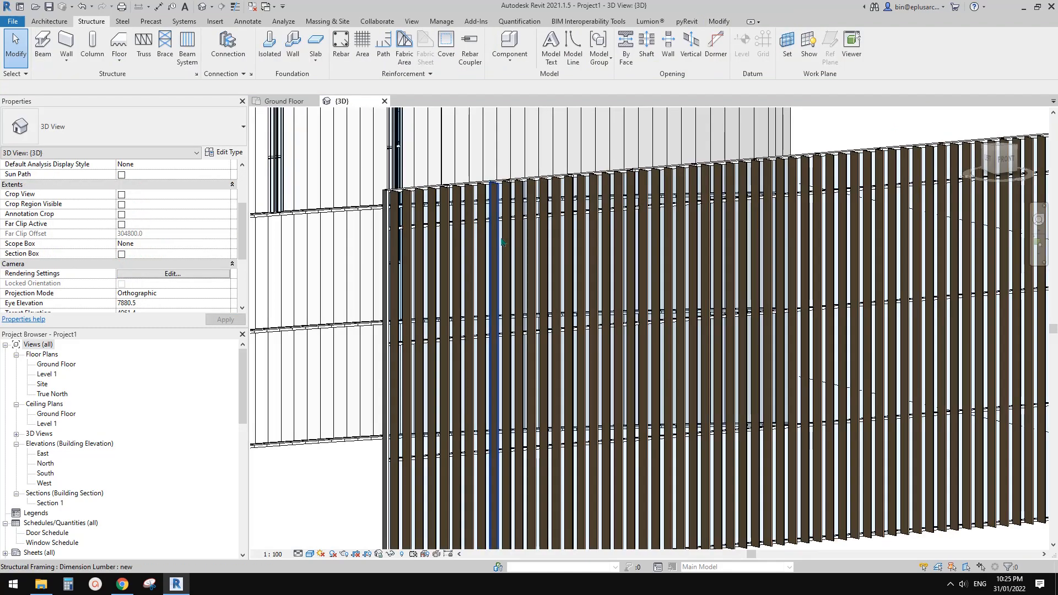
left_click(496, 297)
middle_click_drag(521, 347, 481, 303, "shift")
scroll(480, 304, "down", 2)
middle_click_drag(614, 281, 588, 300, "shift")
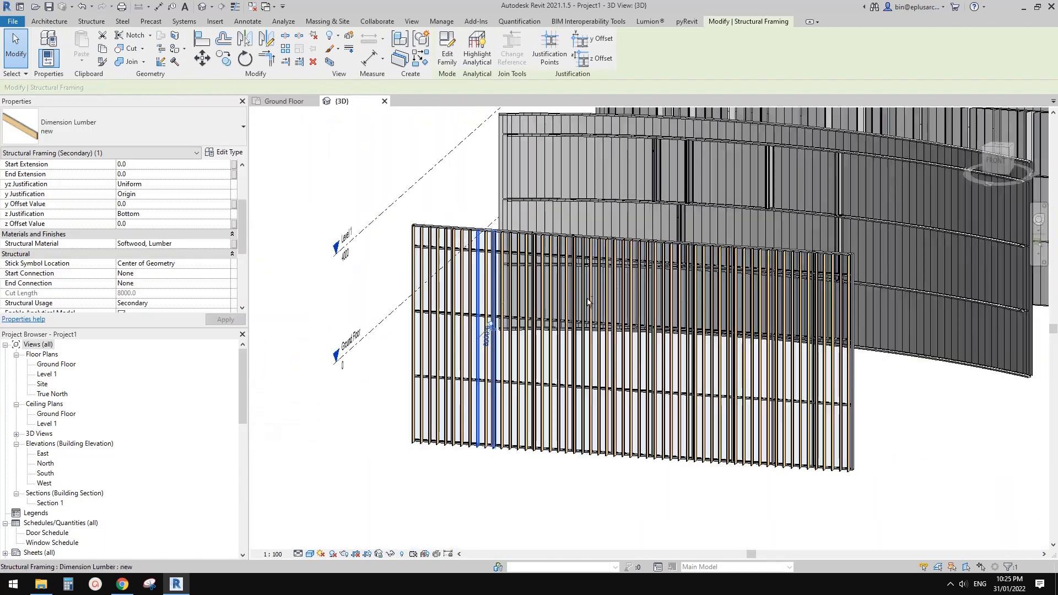
middle_click_drag(680, 292, 629, 325, "shift")
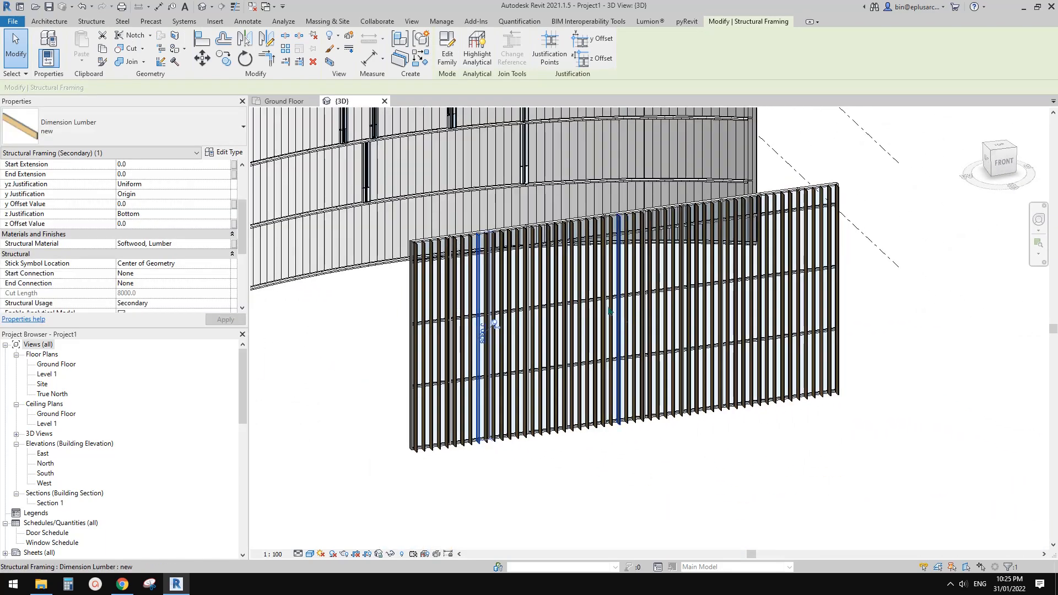
key("Escape")
- Select all the batten instances again and set their Cross-Section Rotation to 30°
scroll(595, 325, "up", 1)
middle_click_drag(522, 328, 548, 354, "shift")
scroll(435, 280, "up", 3)
left_click(433, 279)
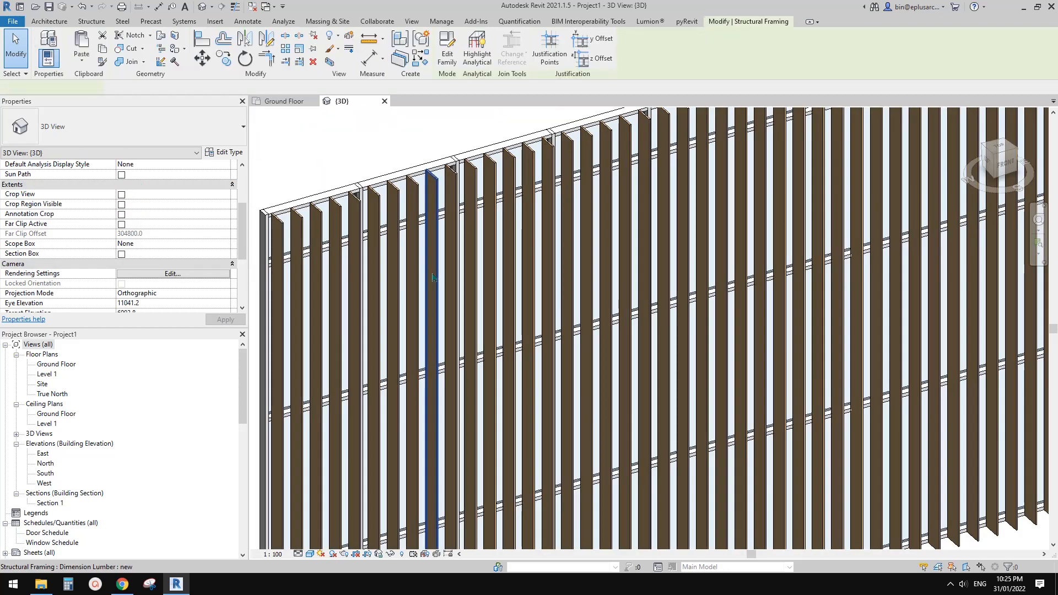
scroll(433, 278, "down", 2)
middle_click_drag(433, 279, 485, 284)
key("s")
key("a")
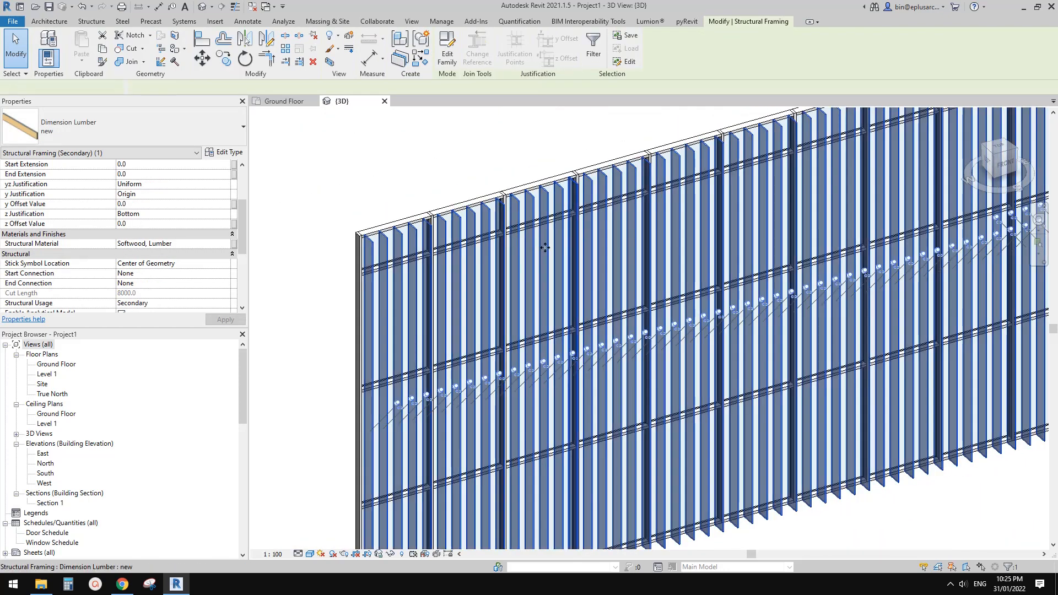
left_click_drag(243, 226, 244, 253)
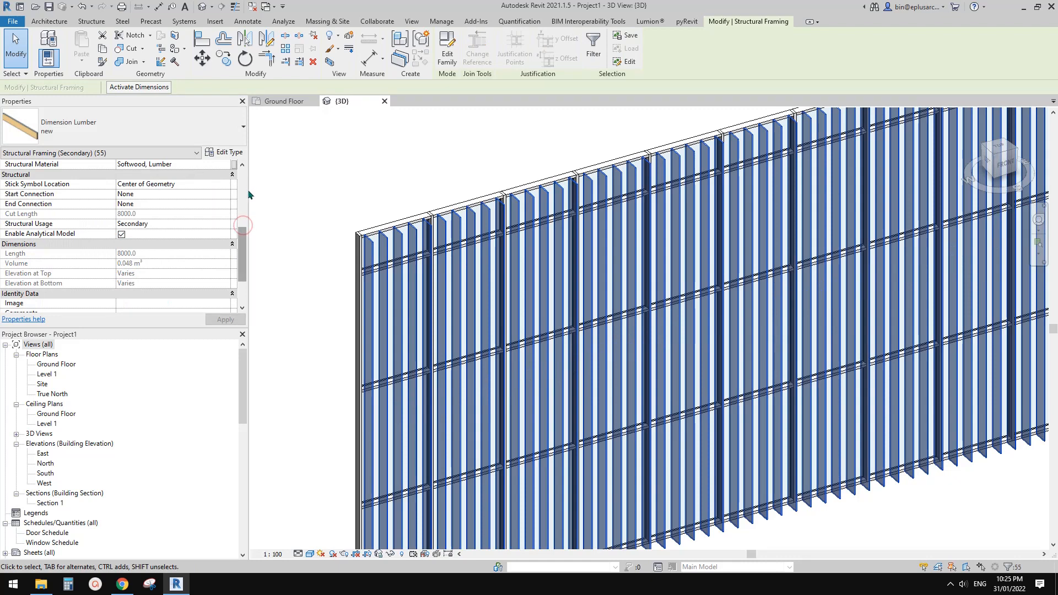
left_click(245, 184)
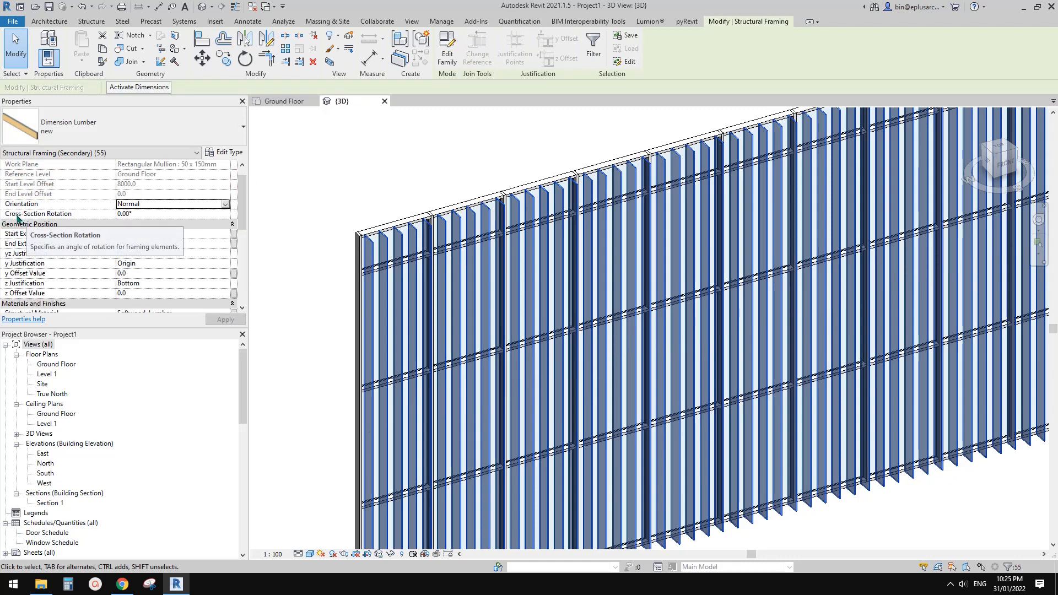
scroll(92, 215, "down", 1)
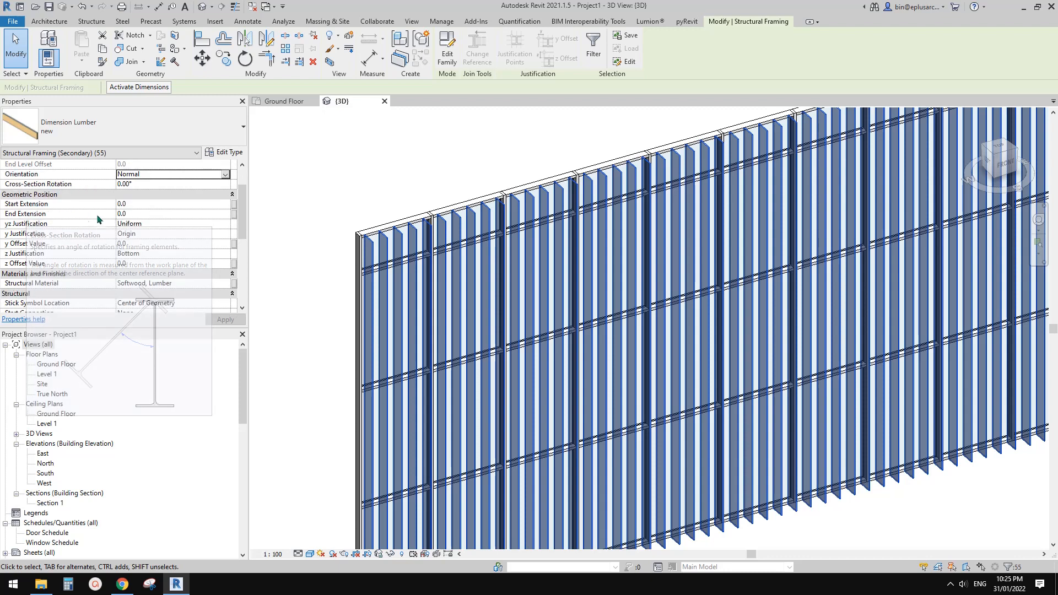
left_click_drag(243, 198, 243, 174)
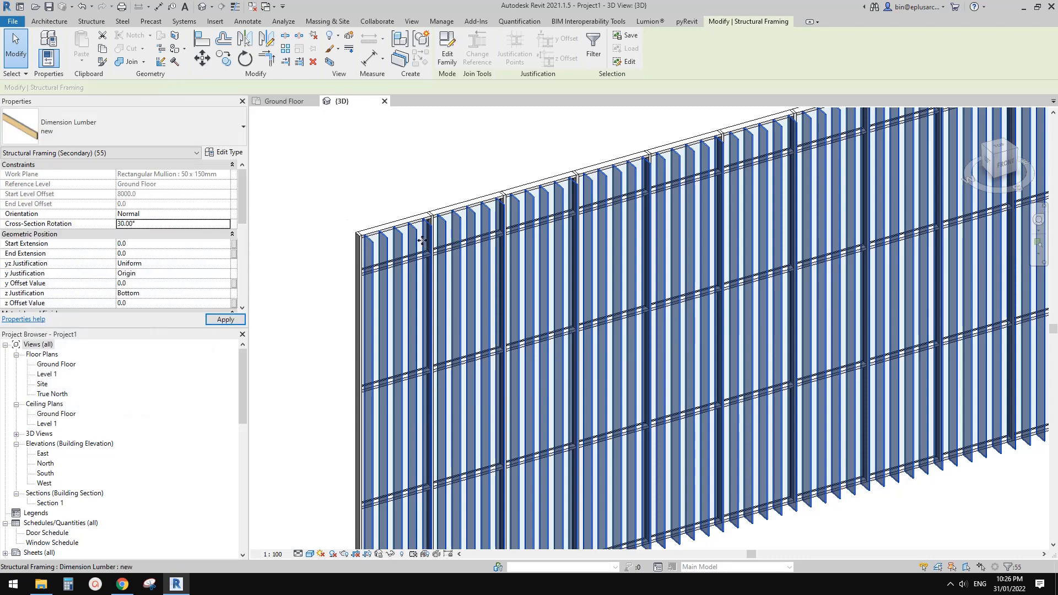
- Try a Cross-Section Rotation of 90° on all the selected battens
left_click(163, 224)
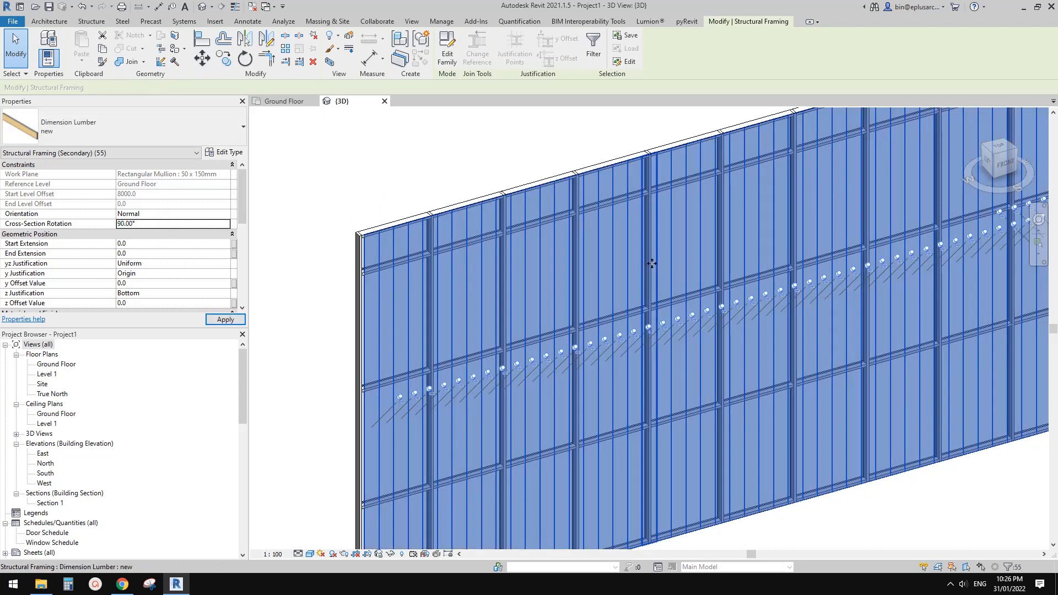
scroll(635, 297, "down", 3)
middle_click_drag(635, 299, 308, 268)
- Set the Cross-Section Rotation of all battens to 45° and clear the selection
left_click(176, 225)
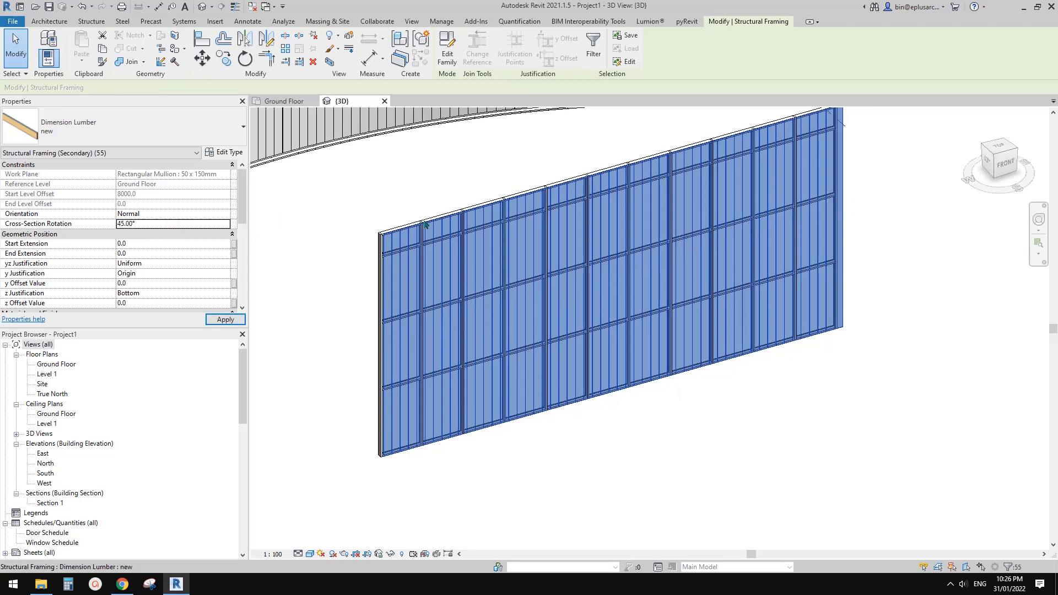
middle_click_drag(541, 257, 493, 271)
key("Escape")
scroll(494, 271, "up", 1)
- Select six scattered battens from the wall's left end to just past its middle and change their Cross-Section Rotation
left_click(493, 274)
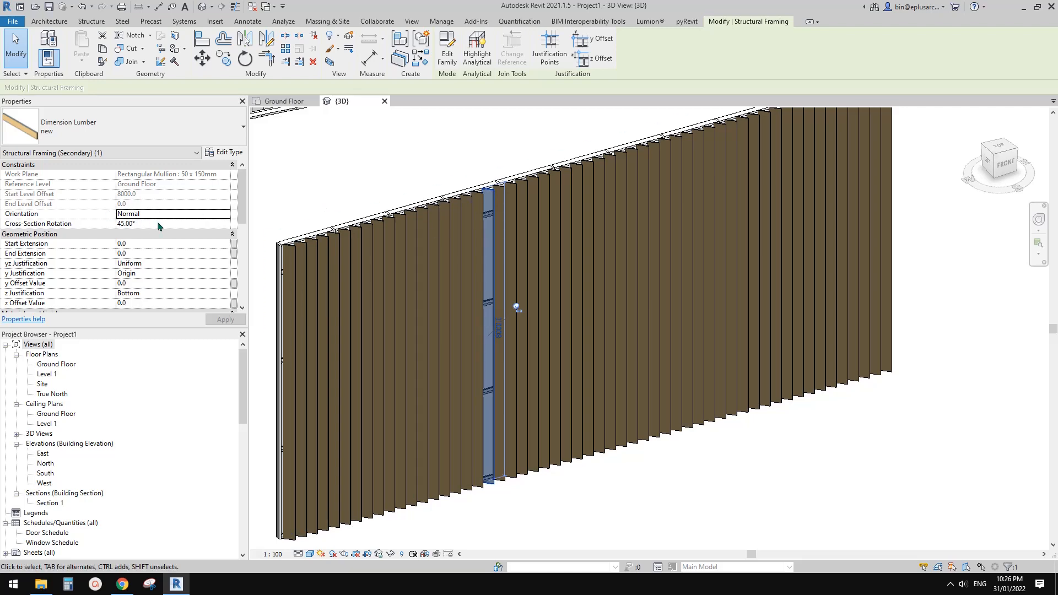
middle_click_drag(553, 316, 496, 286, "shift")
left_click(456, 284, "ctrl")
left_click(401, 283, "ctrl")
left_click(357, 284, "ctrl")
left_click(325, 286, "ctrl")
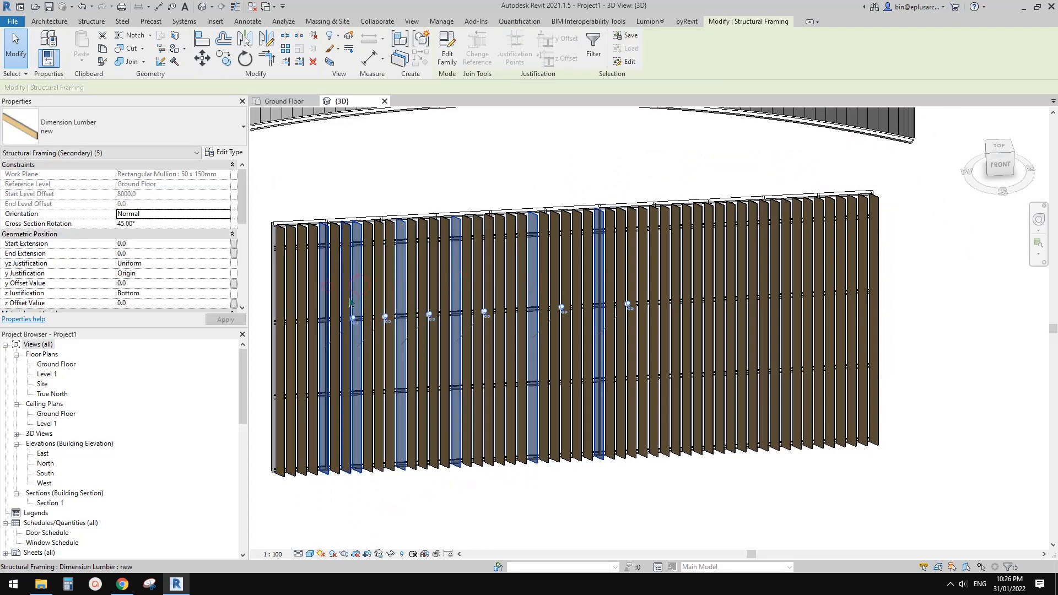
left_click(302, 287, "ctrl")
left_click(168, 225)
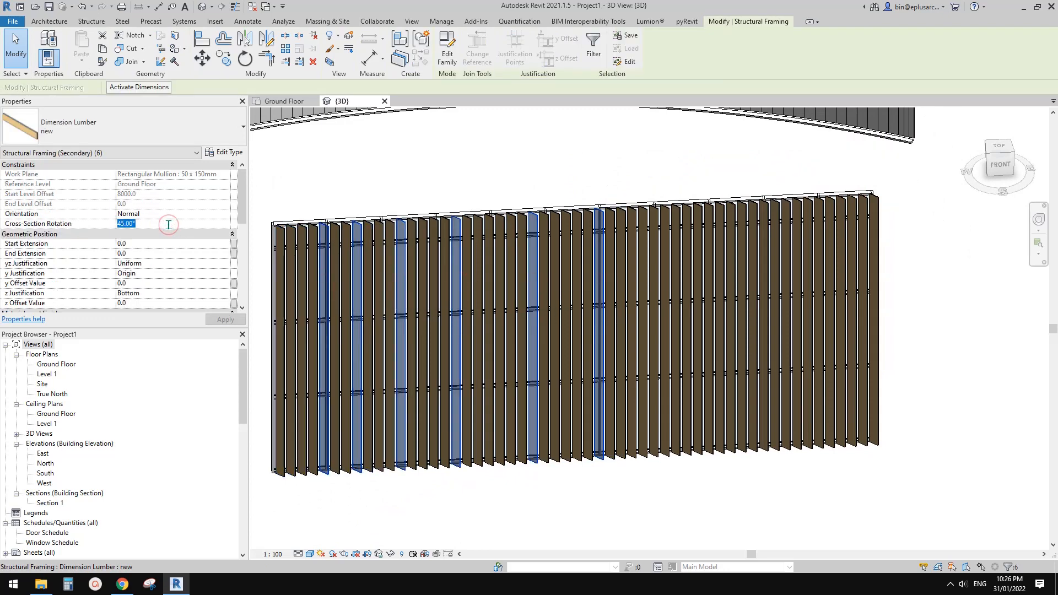
- Select six battens near the wall's right end and set their Cross-Section Rotation to 0°
left_click(720, 268)
left_click(786, 270, "ctrl")
left_click(796, 273, "ctrl")
left_click(774, 271, "ctrl")
left_click(752, 270, "ctrl")
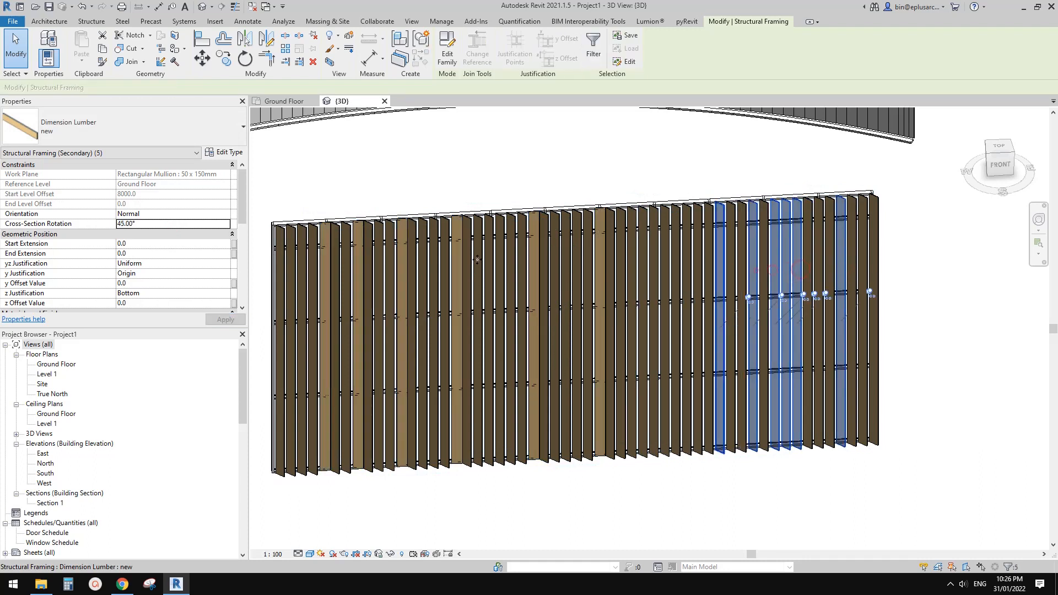
left_click(184, 222)
type("-45")
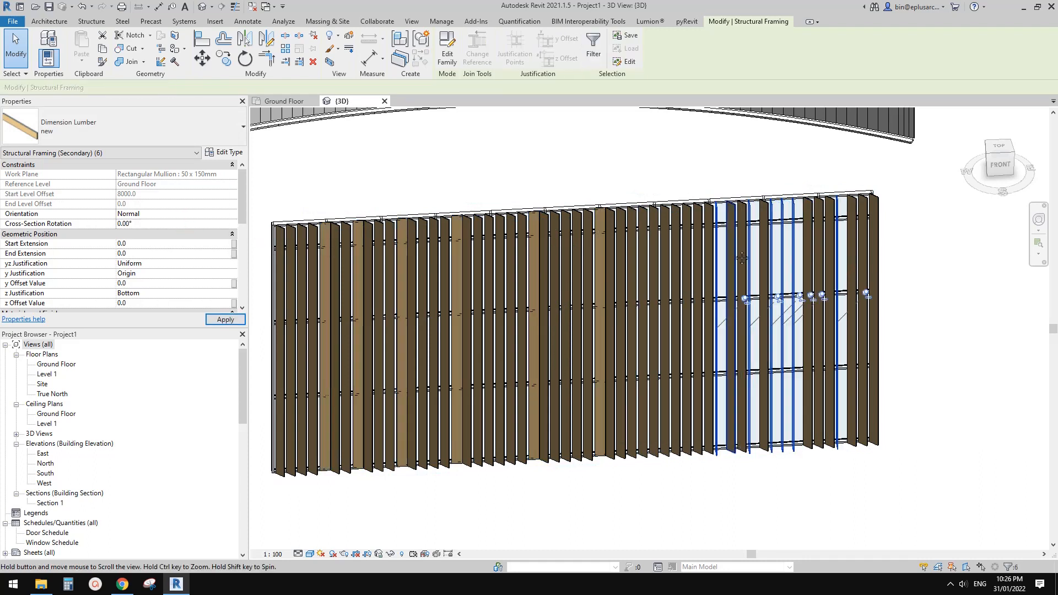
key("Escape")
- Select five scattered battens from the wall's left third to just past its middle and open their Structural Material for editing
middle_click_drag(796, 275, 653, 267, "shift")
left_click(651, 266)
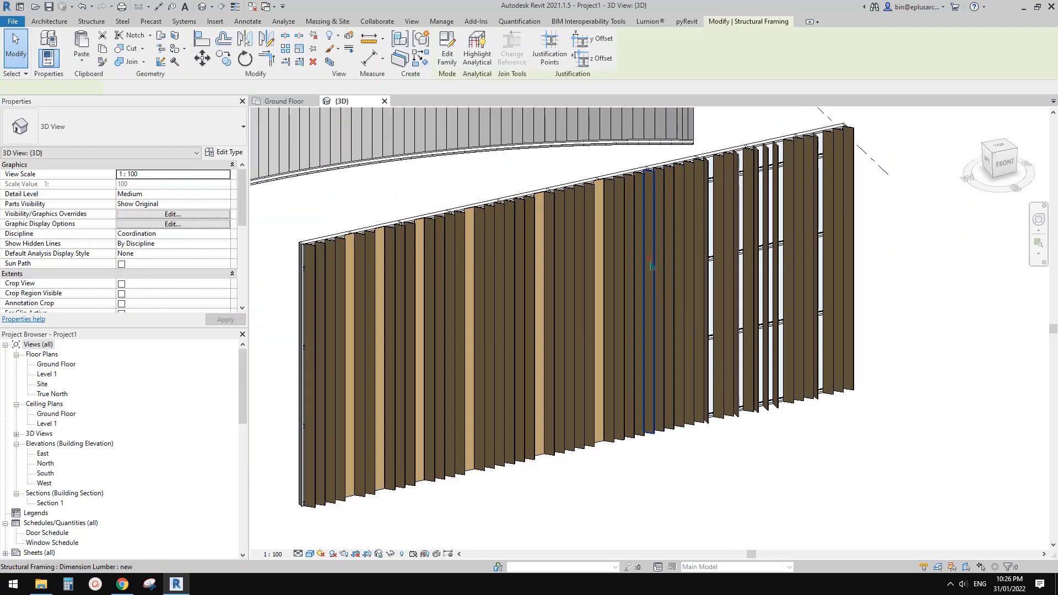
left_click(499, 276, "ctrl")
left_click(439, 277, "ctrl")
scroll(173, 274, "down", 7)
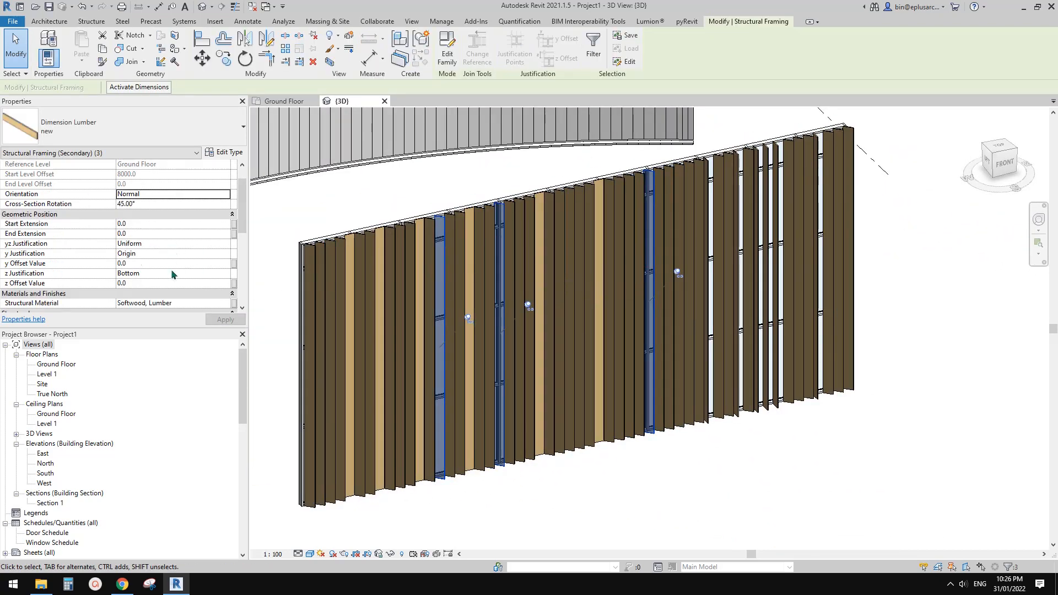
left_click(480, 282, "ctrl")
left_click(398, 286, "ctrl")
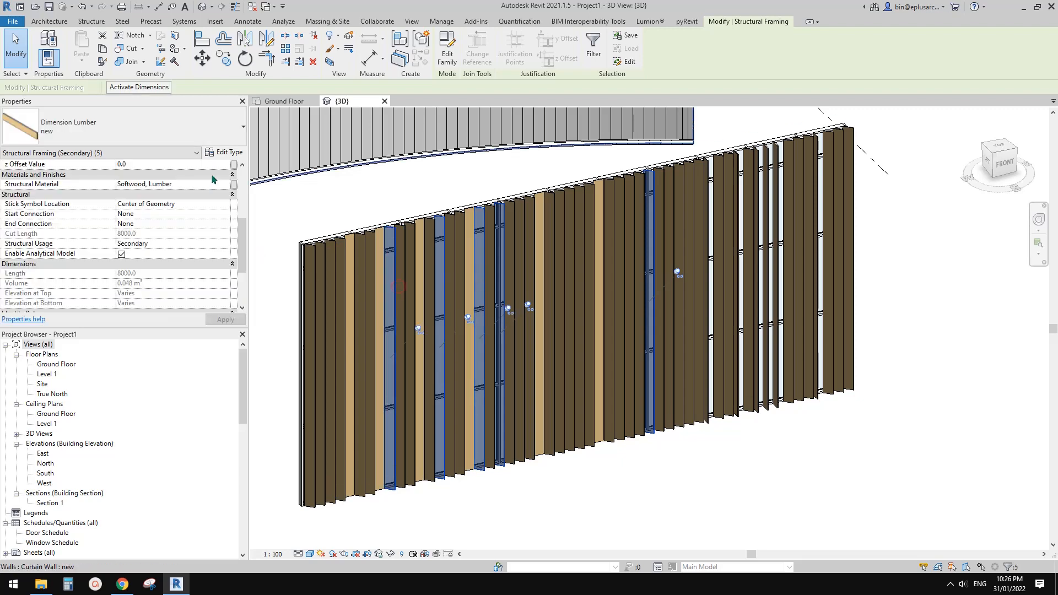
scroll(191, 225, "up", 3)
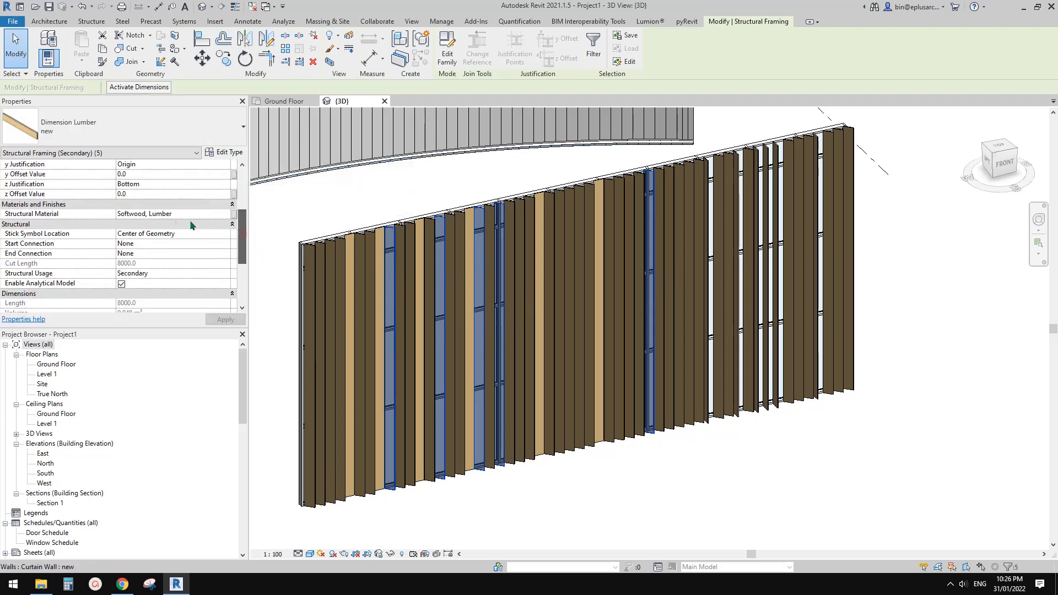
left_click(208, 215)
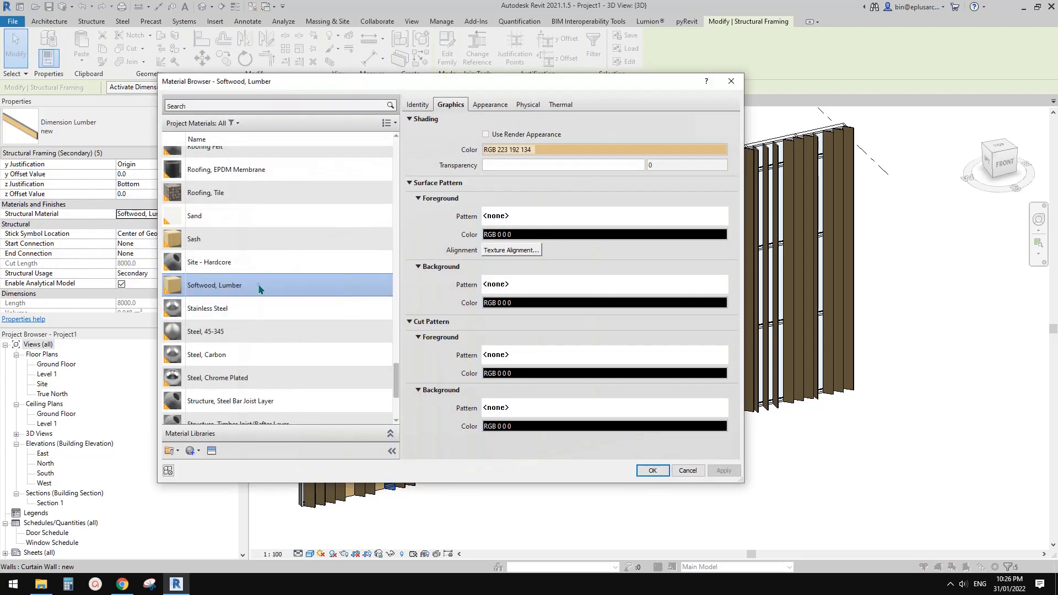
- Duplicate the Softwood, Lumber material and set the copy's appearance stain color to RGB 192 192 192
right_click(258, 288)
left_click(290, 305)
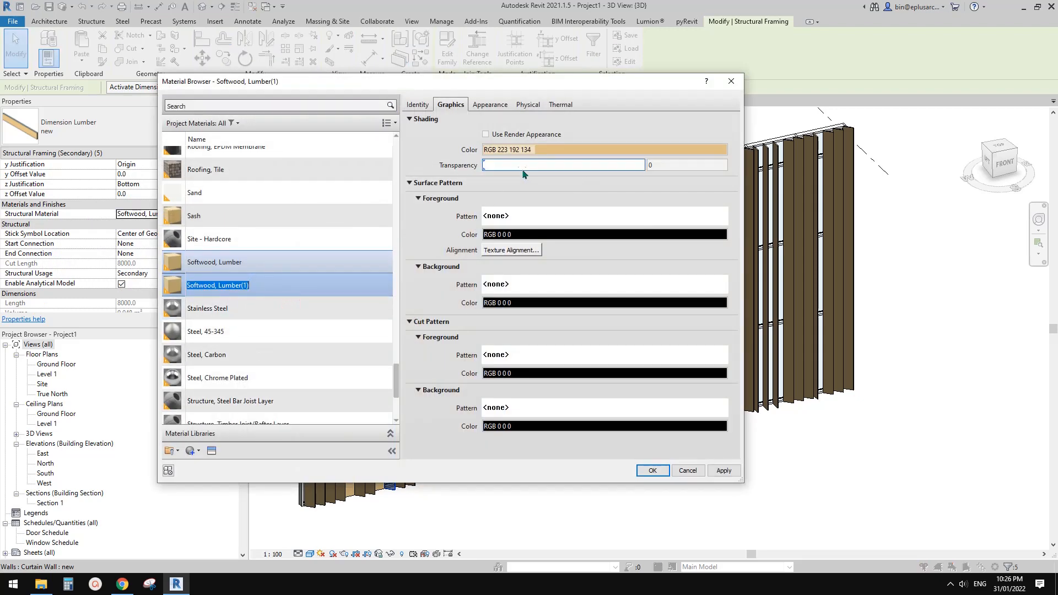
left_click(492, 104)
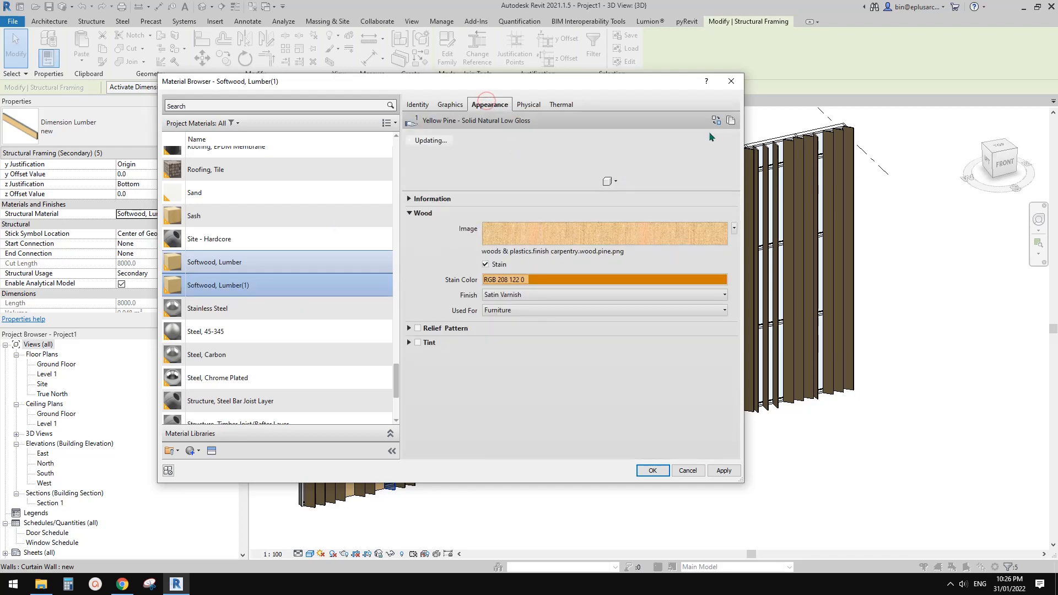
left_click(508, 280)
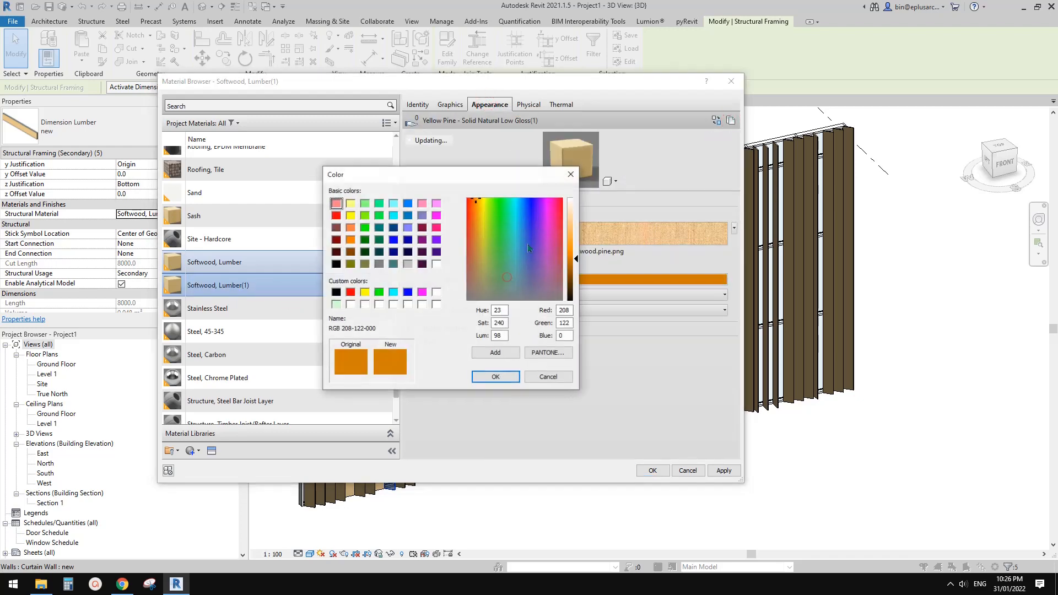
left_click(407, 264)
left_click(496, 376)
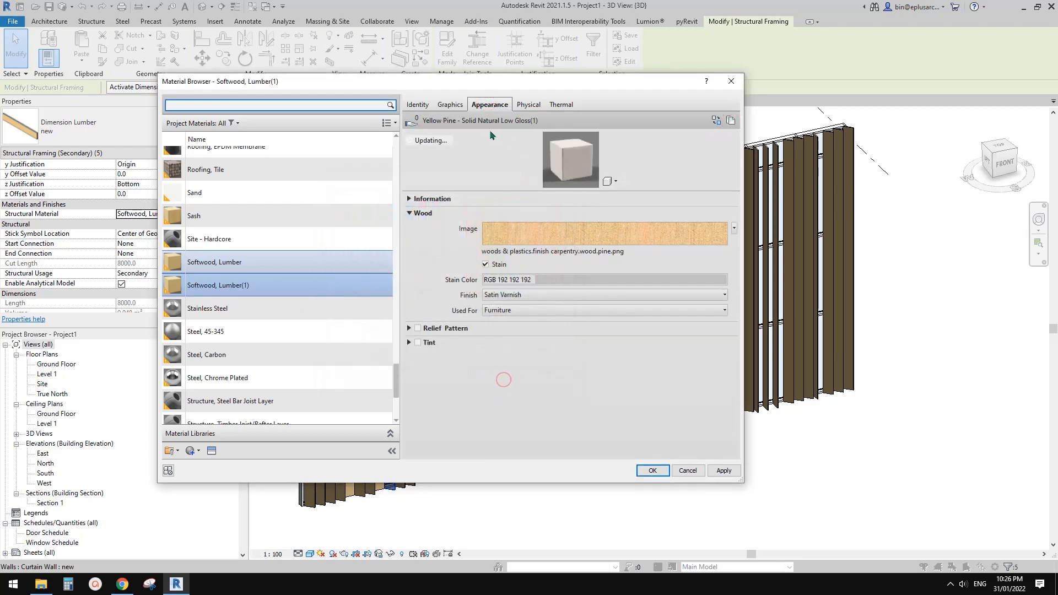
left_click(457, 106)
left_click(506, 134)
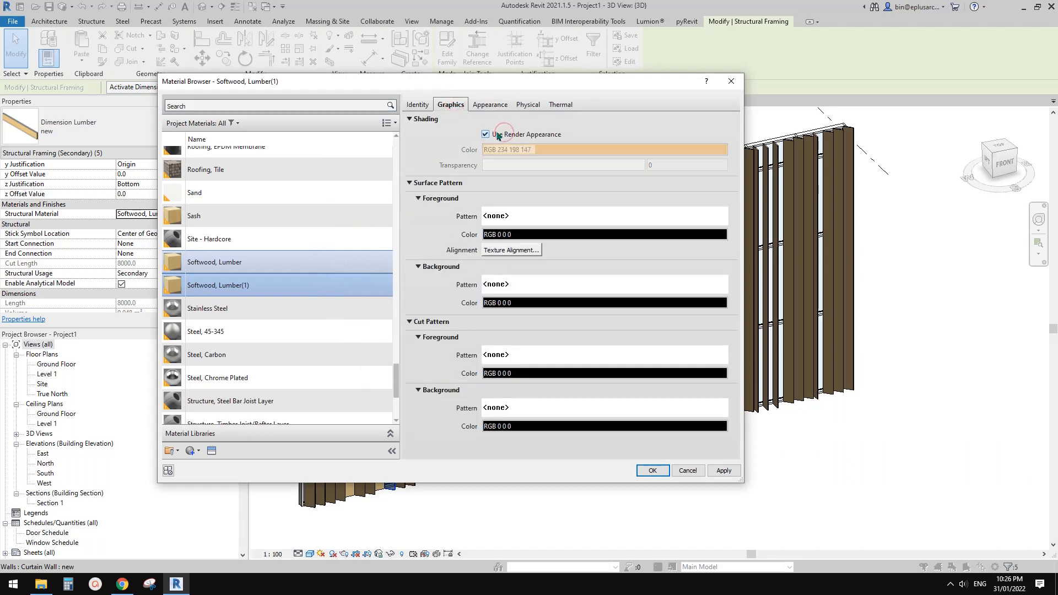
left_click(497, 135)
- Create a new default material, assign it to the five selected battens and clear the selection
scroll(190, 408, "down", 1)
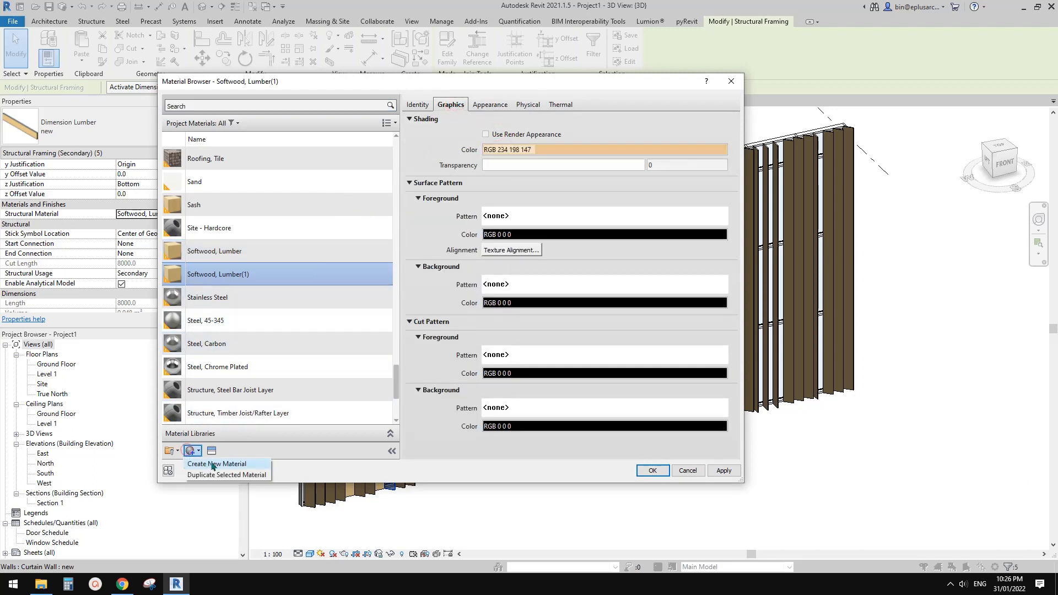
left_click(212, 465)
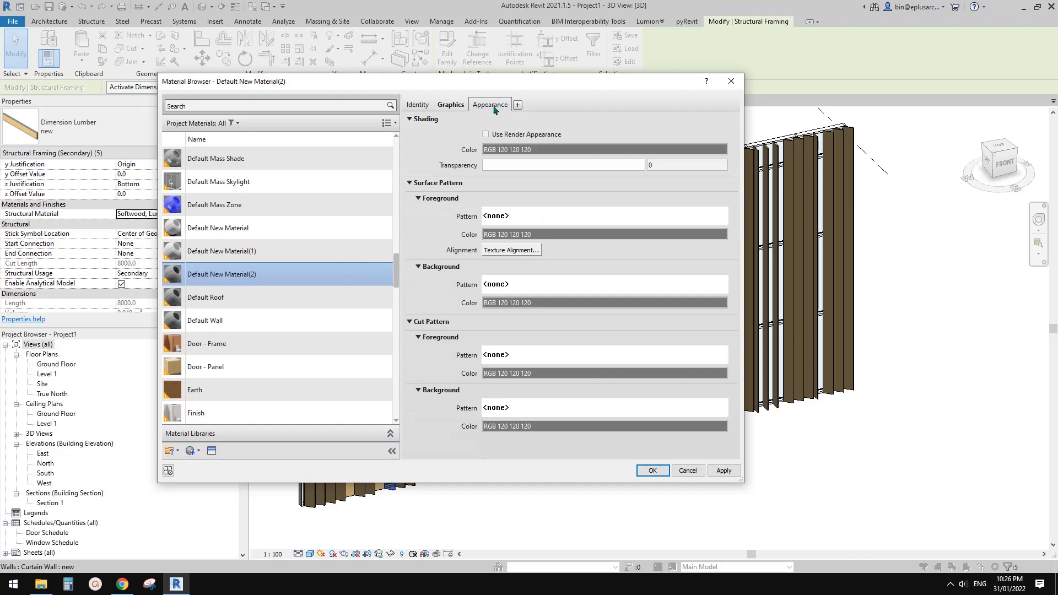
left_click(490, 106)
left_click(450, 105)
left_click(652, 470)
left_click(628, 476)
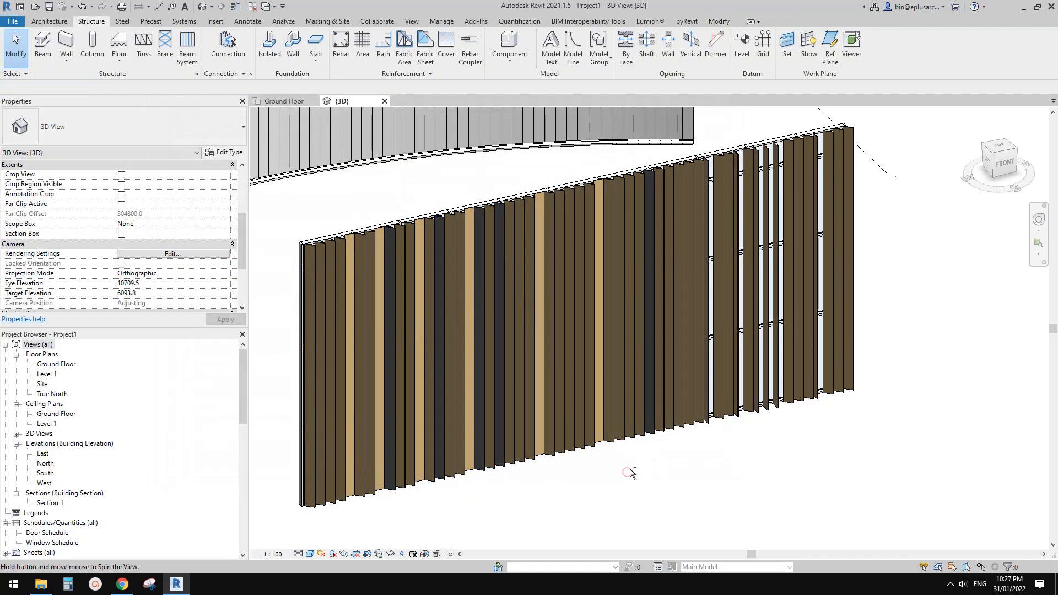
- Assign the Site - Hardcore material to a single batten near the middle of the wall
middle_click_drag(630, 473, 568, 374, "shift")
scroll(568, 372, "up", 2)
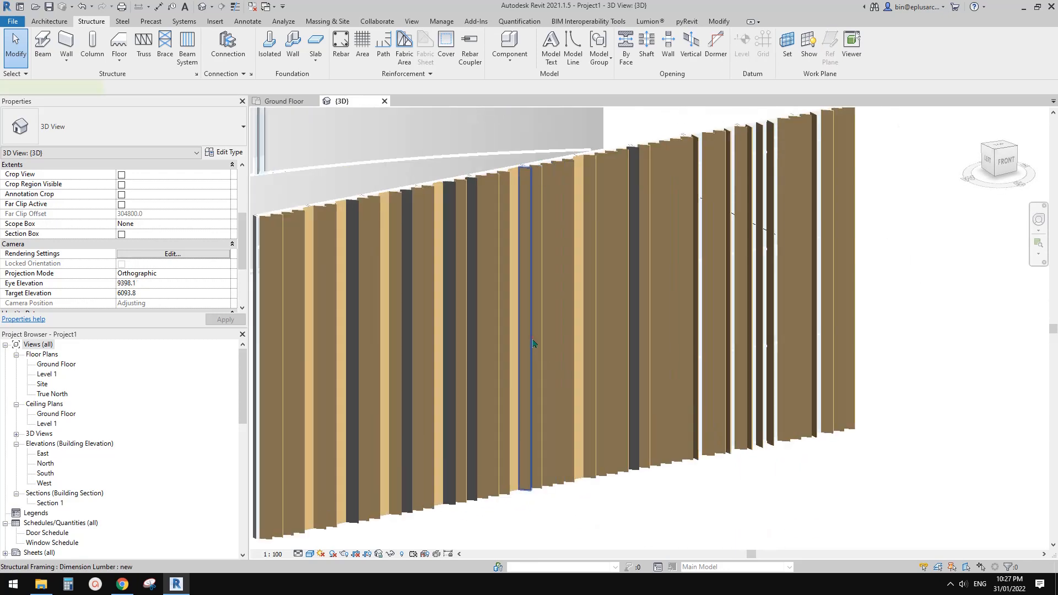
left_click(532, 343)
scroll(182, 284, "down", 3)
scroll(165, 251, "up", 2)
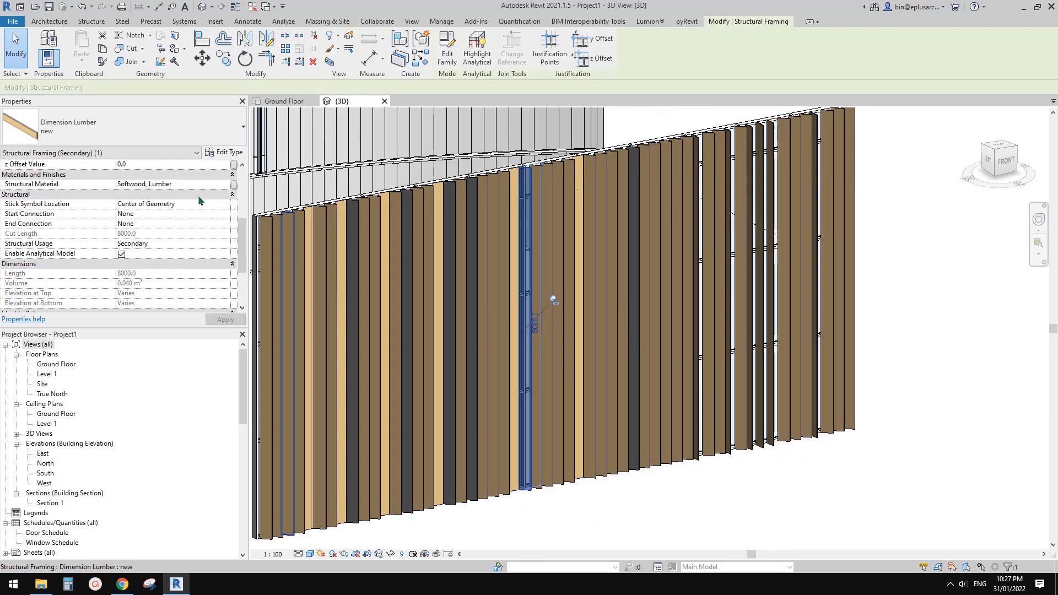
left_click(225, 184)
left_click(226, 184)
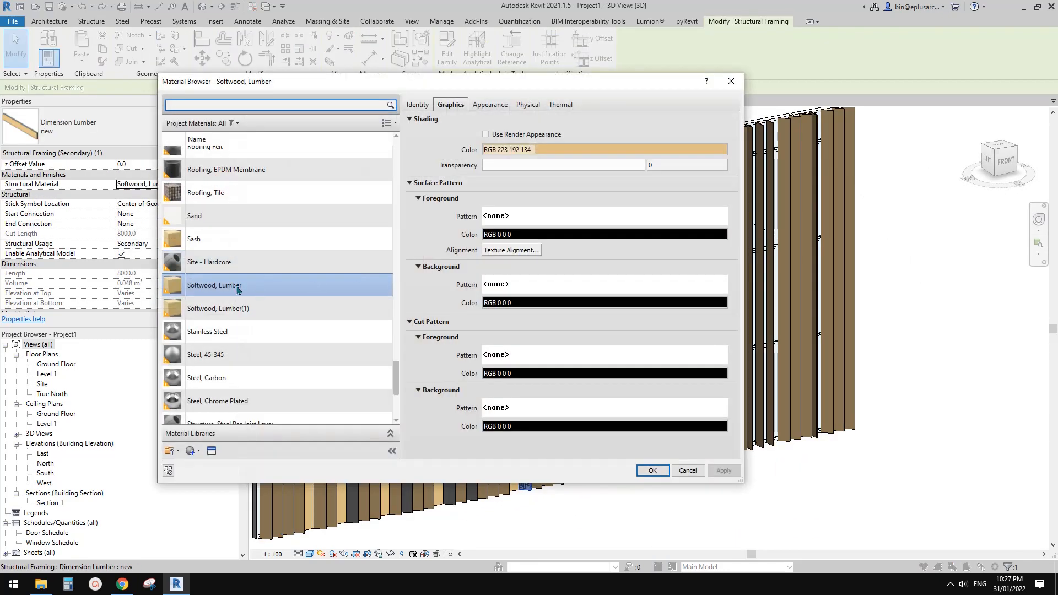
left_click(225, 260)
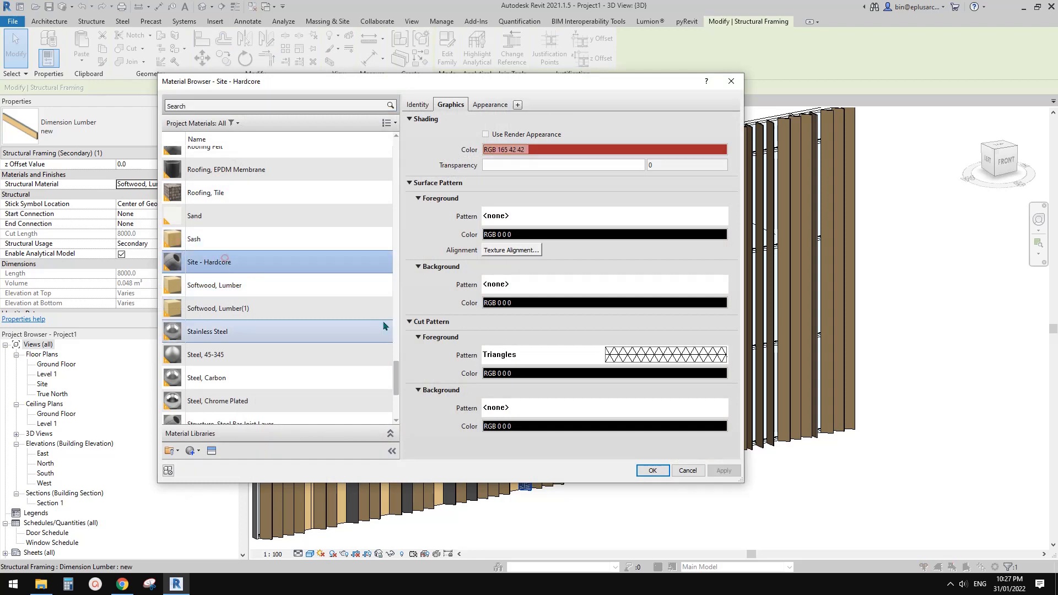
left_click(650, 470)
left_click(656, 485)
- Select the whole batten beam system and lower its upper boundary edge to leave a bottom band about 2300 mm high
middle_click_drag(685, 430, 620, 390, "shift")
scroll(411, 259, "up", 5)
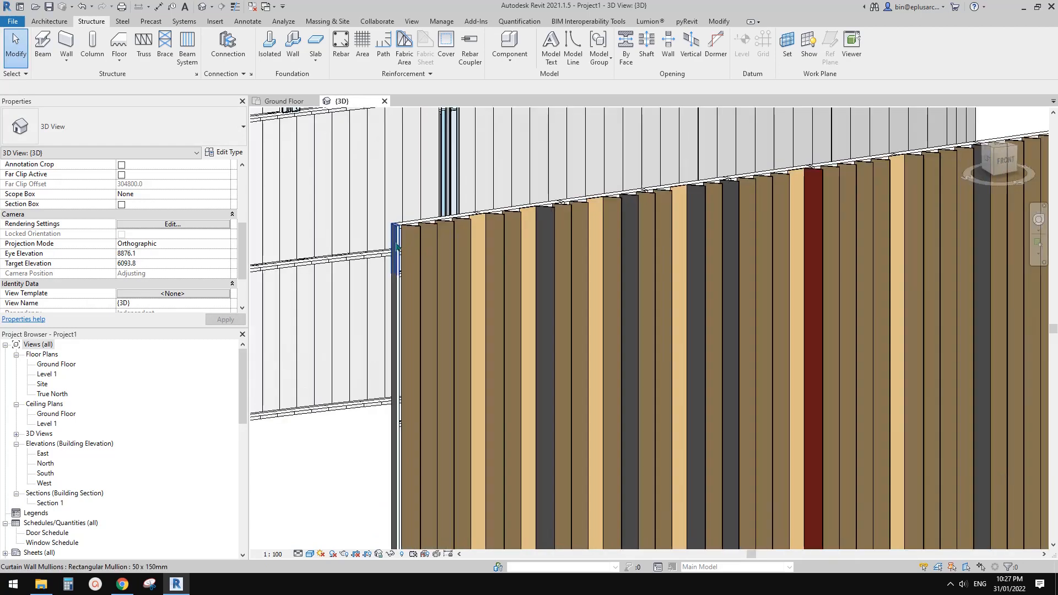
scroll(397, 234, "up", 3)
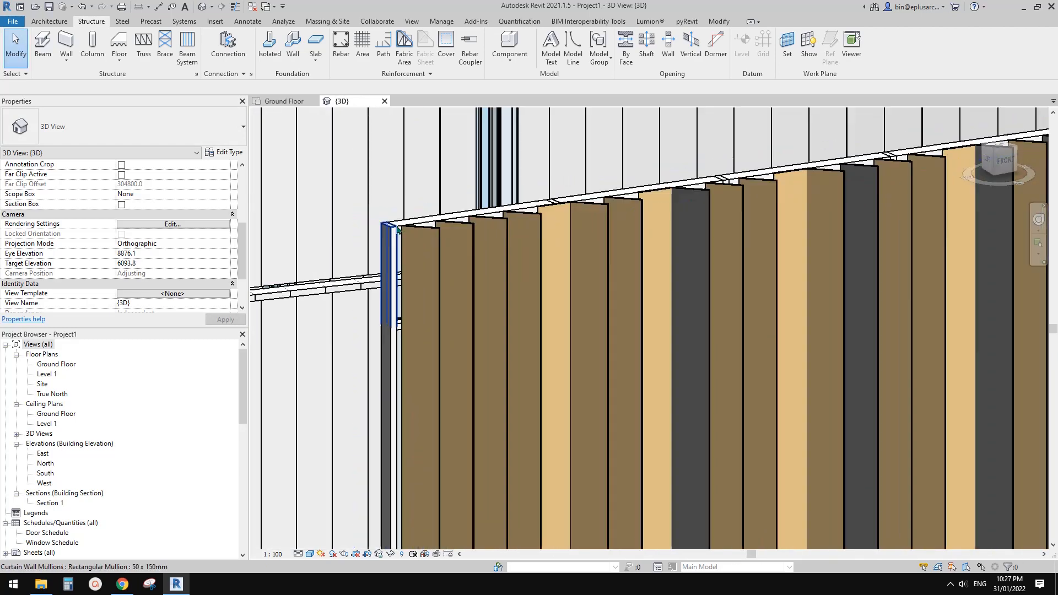
scroll(526, 210, "up", 2)
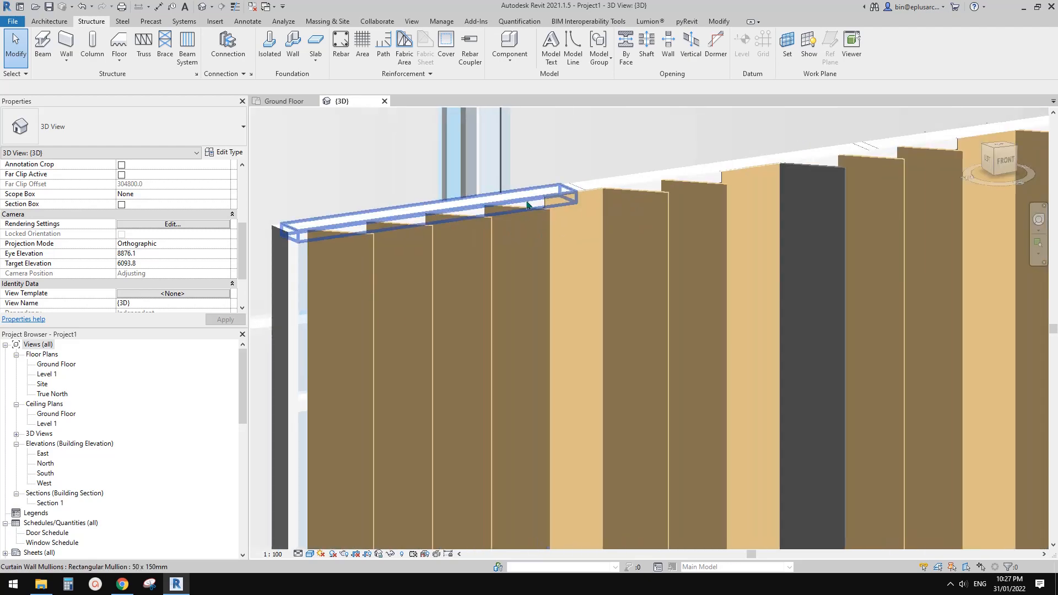
key("Tab")
left_click(527, 206)
scroll(527, 206, "down", 6)
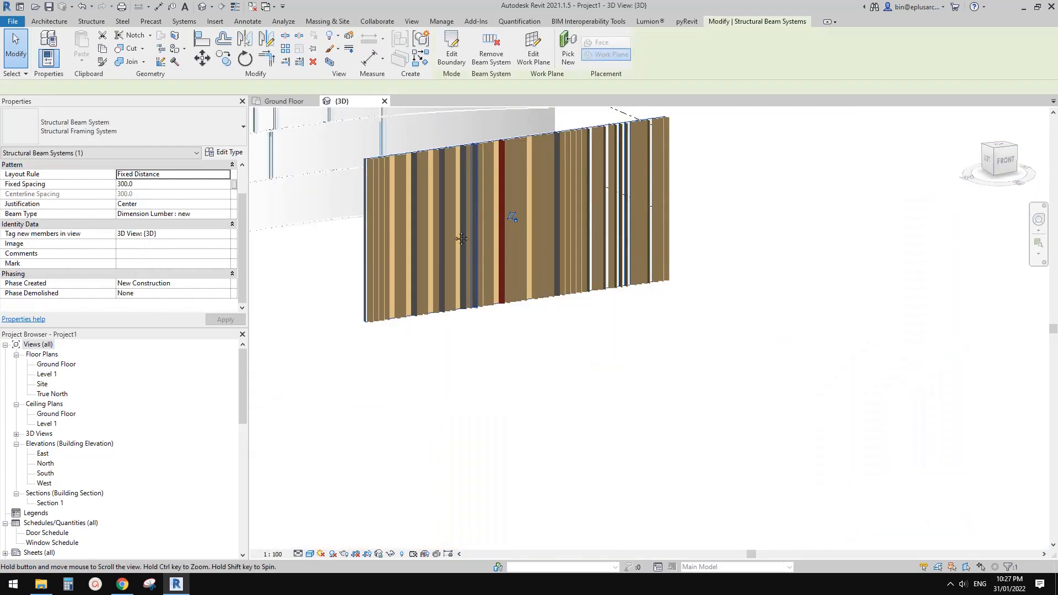
middle_click_drag(461, 238, 452, 277)
scroll(451, 277, "up", 2)
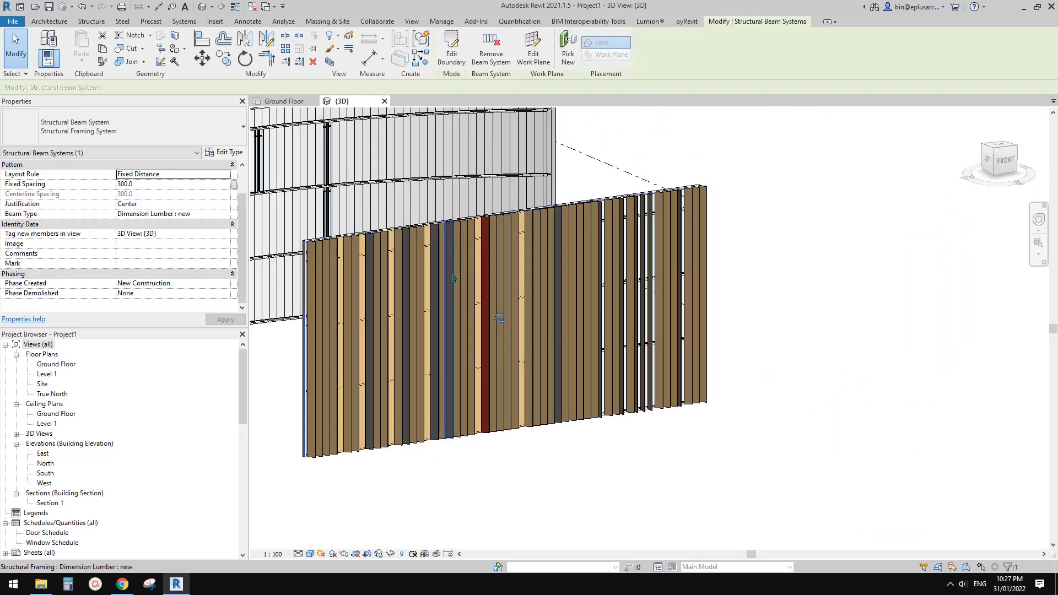
left_click(452, 53)
left_click_drag(497, 215, 506, 373)
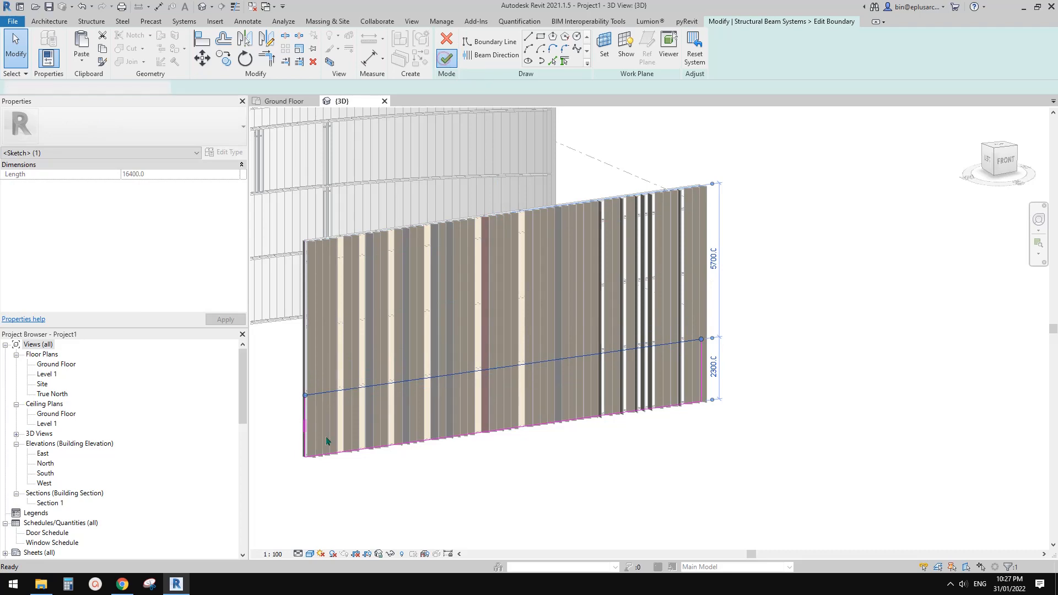
scroll(410, 384, "up", 1)
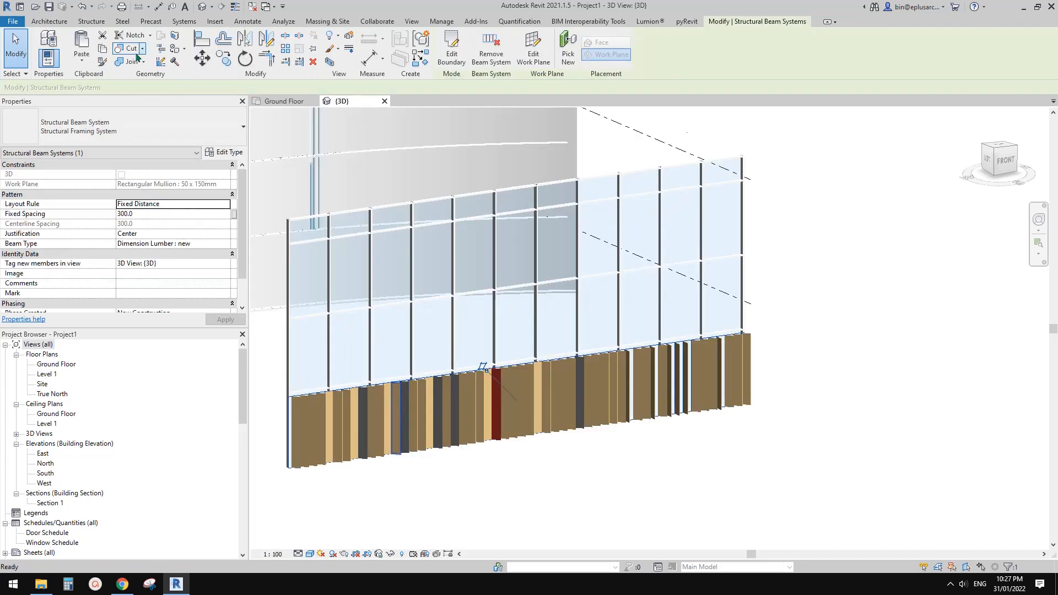
- Paste a full-height copy of the beam system in the same place and raise its lower boundary edge to form a top band
left_click(81, 61)
left_click(126, 165)
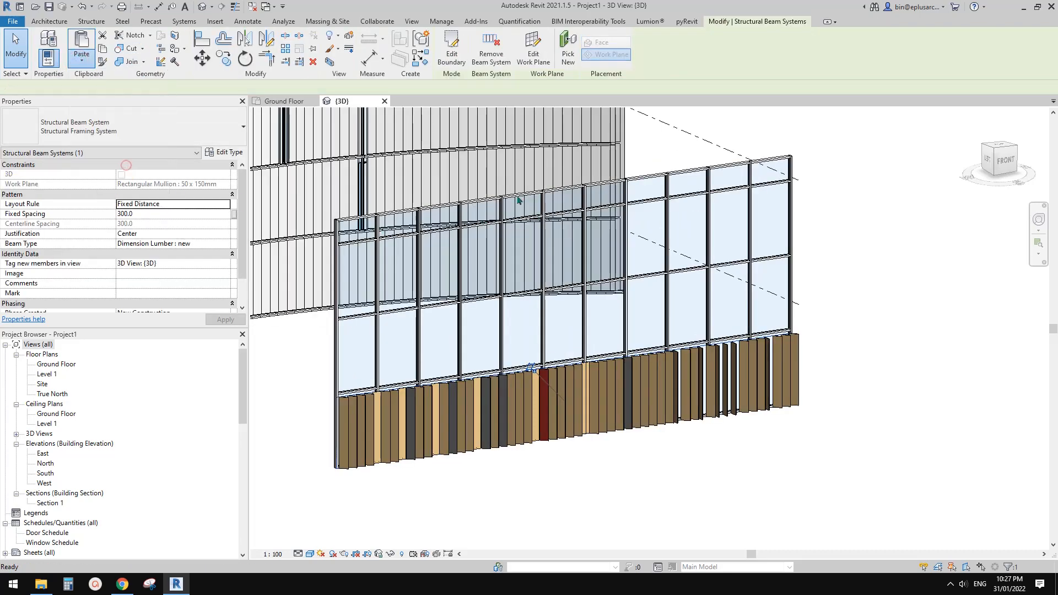
left_click(451, 53)
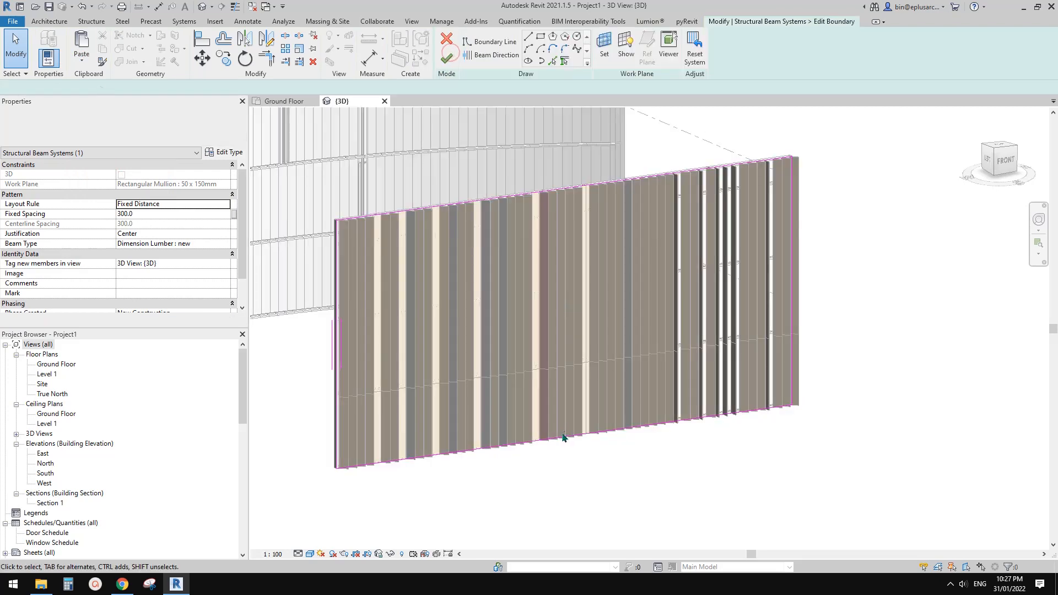
left_click(561, 252)
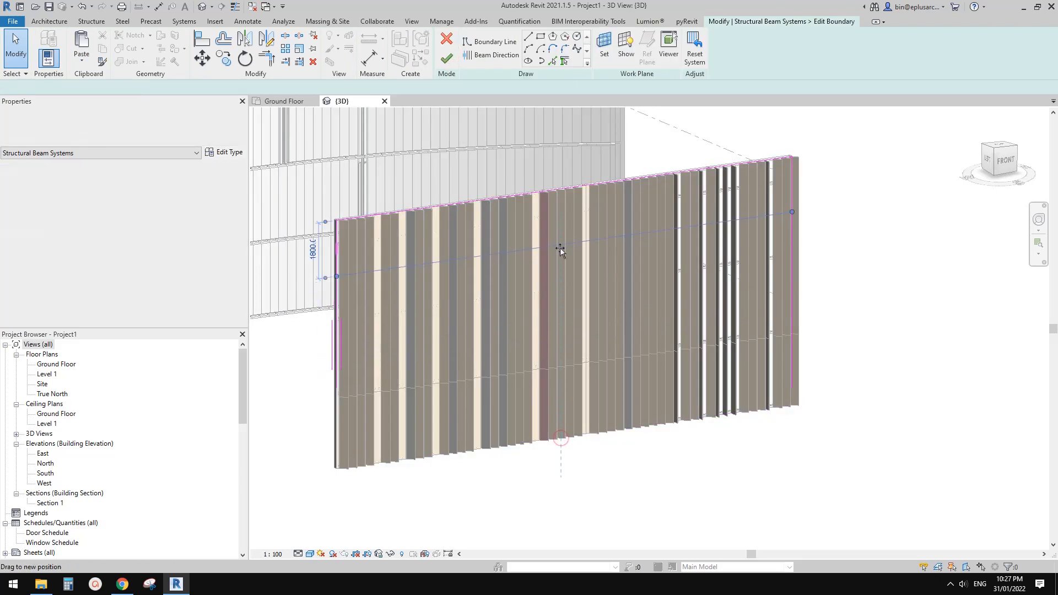
left_click(446, 58)
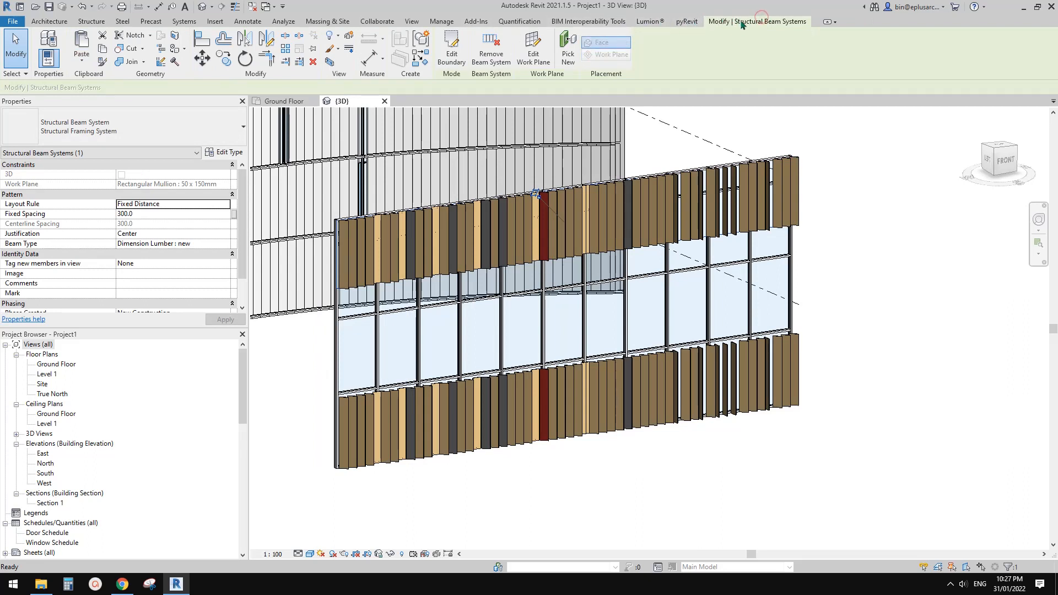
- Paste another full-height beam system in the same place and edit its boundary to fill the middle band between the other two
left_click(81, 61)
left_click(104, 167)
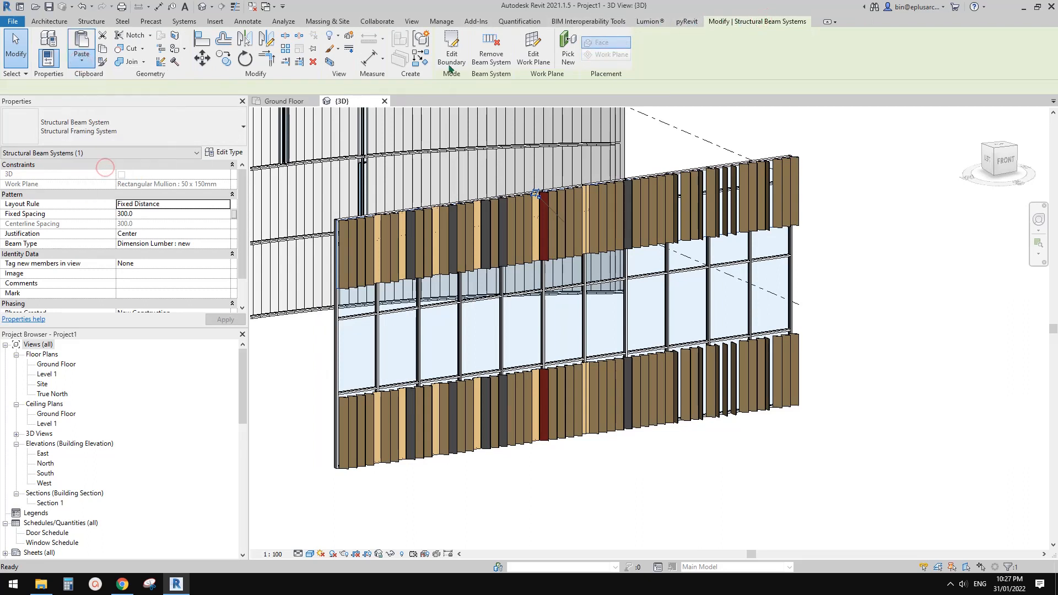
left_click(457, 51)
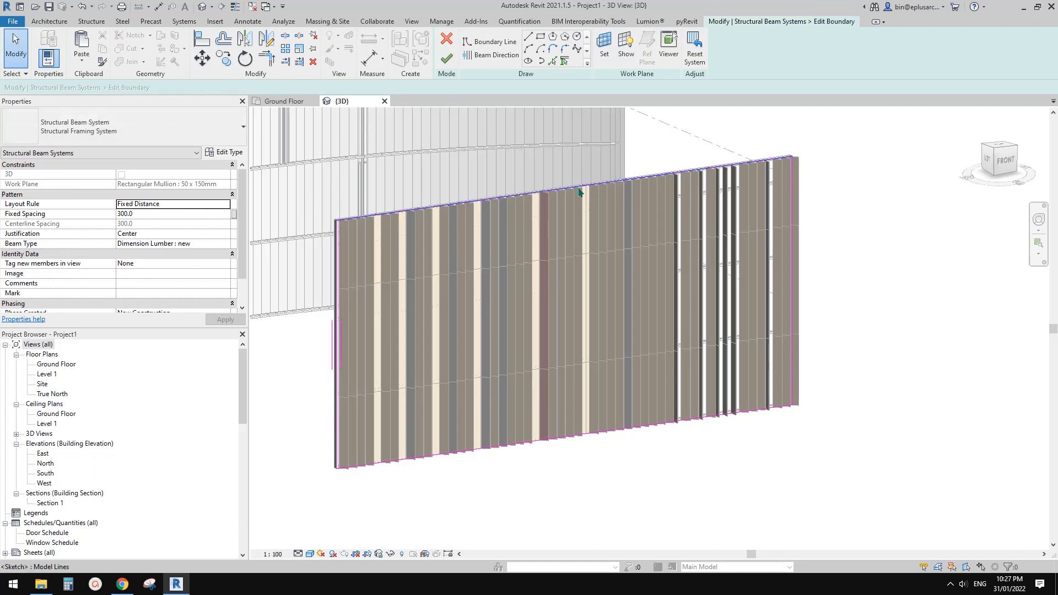
mouse_move(575, 259)
left_mouse_down()
mouse_move(573, 429)
mouse_move(573, 366)
left_mouse_up()
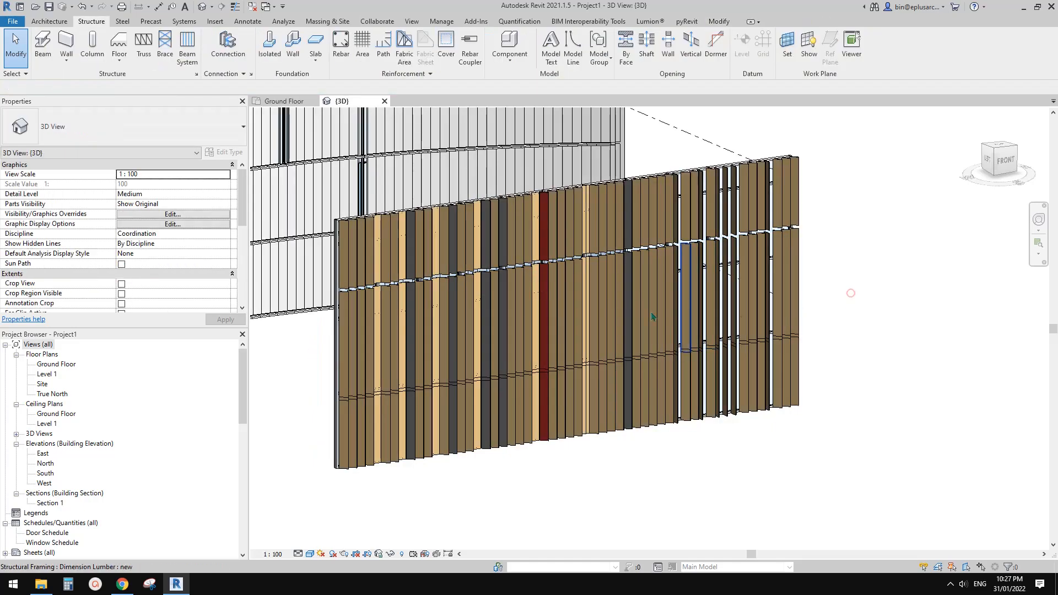
- Examine the finished three-band batten screen and compare it with the curved and straight curtain walls behind it
middle_click_drag(560, 307, 532, 420, "shift")
scroll(487, 351, "down", 4)
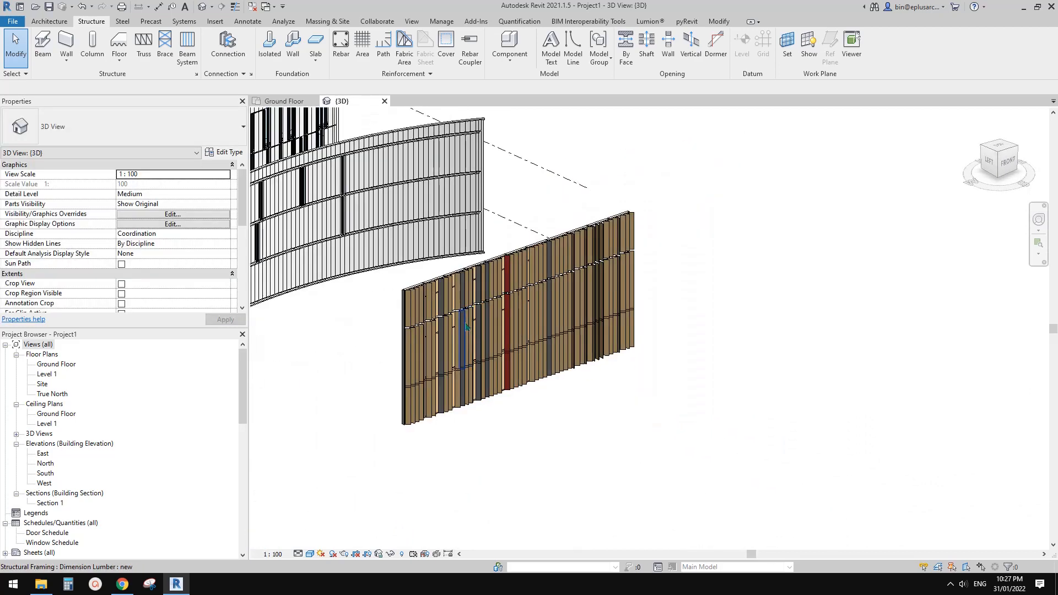
middle_click_drag(471, 326, 525, 358, "shift")
scroll(626, 321, "up", 1)
scroll(569, 334, "up", 1)
middle_click_drag(632, 317, 753, 340)
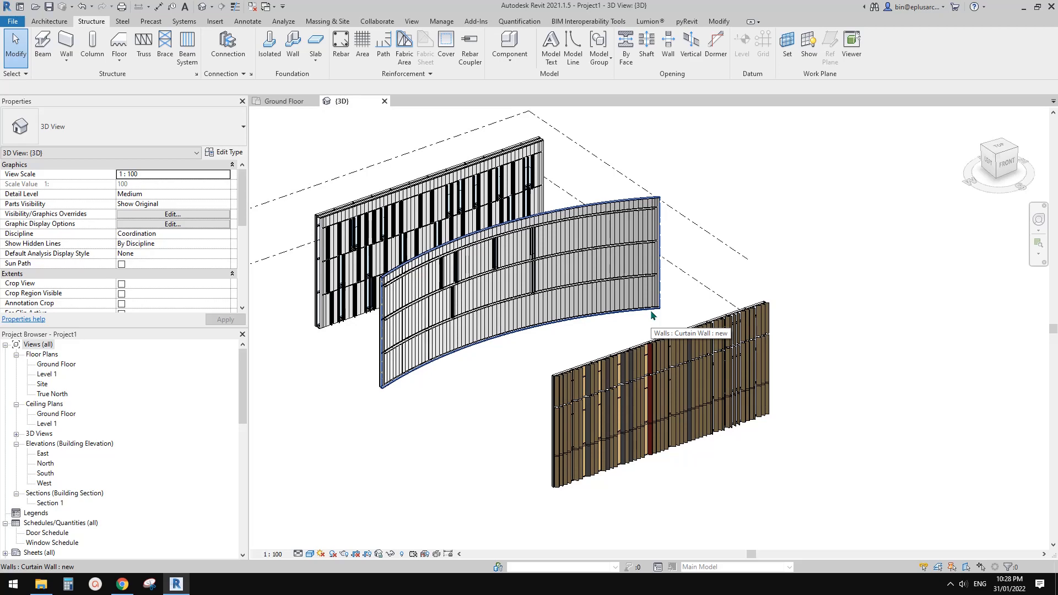
middle_click_drag(652, 315, 549, 303)
scroll(592, 306, "down", 1)
middle_click_drag(614, 320, 542, 317)
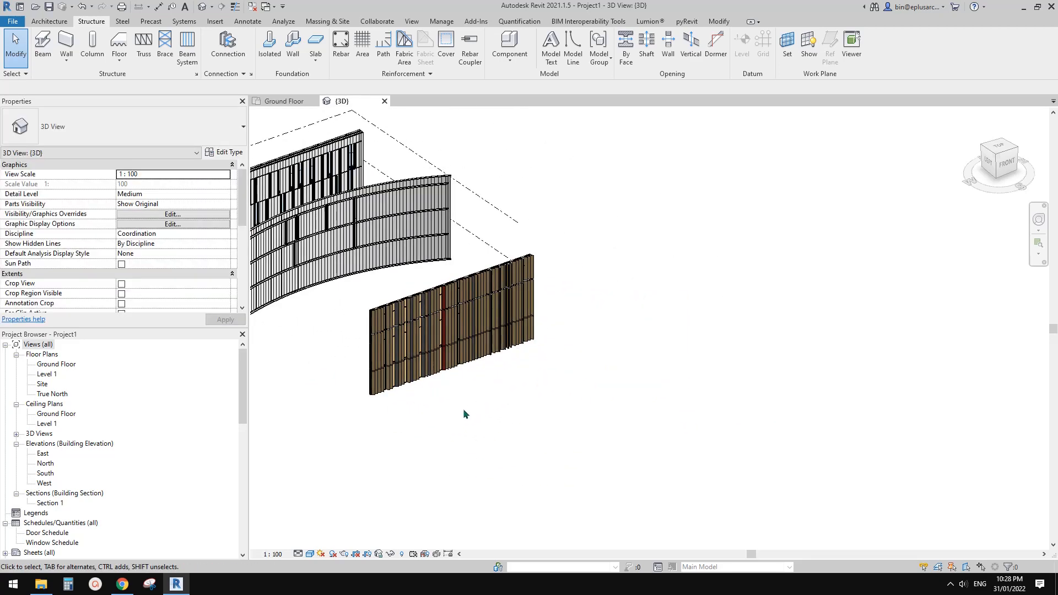
scroll(464, 413, "up", 2)
scroll(461, 439, "down", 1)
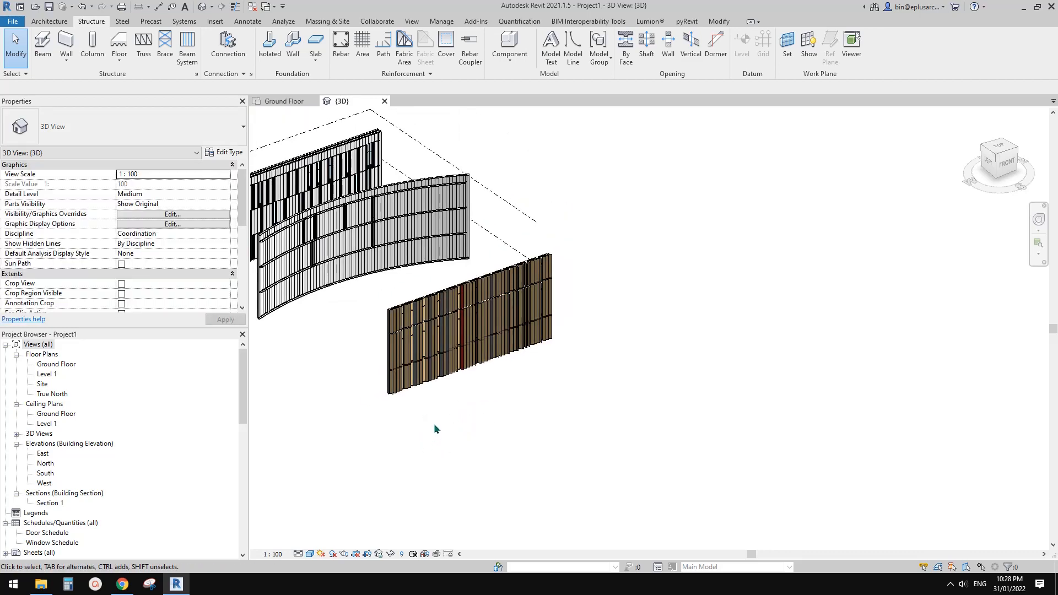
mouse_move(450, 416)
middle_mouse_down("shift")
mouse_move(470, 425)
mouse_move(480, 387)
middle_mouse_up("shift")
scroll(481, 387, "up", 1)
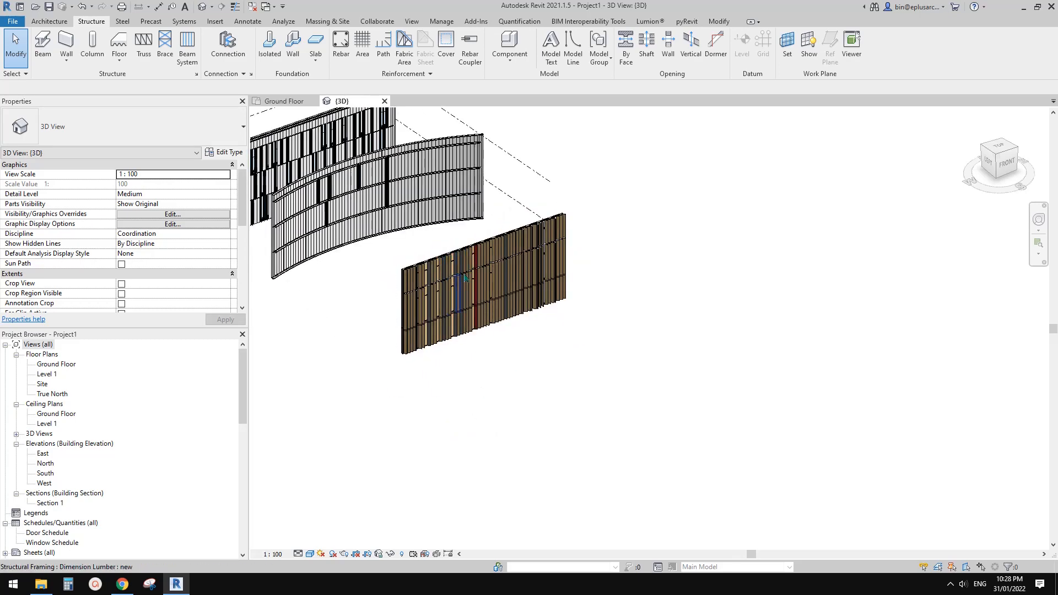
middle_click_drag(457, 292, 493, 309)
scroll(469, 317, "down", 1)
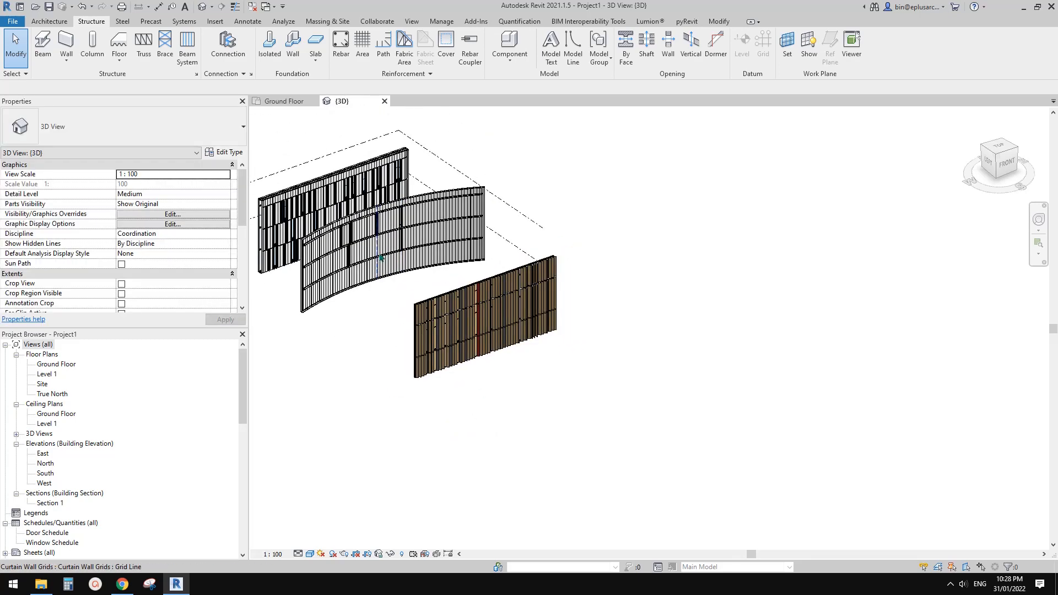
middle_click_drag(437, 331, 453, 293)
scroll(452, 293, "down", 1)
middle_click_drag(442, 165, 428, 191)
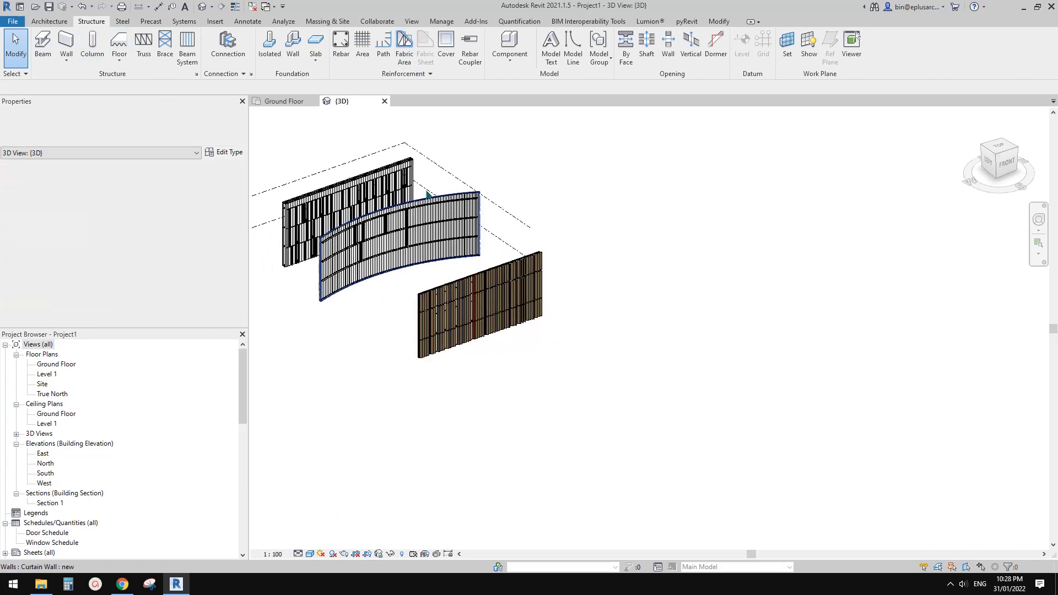
- Start an in-place component in the Mass category, keeping the name Mass 1
left_click(48, 22)
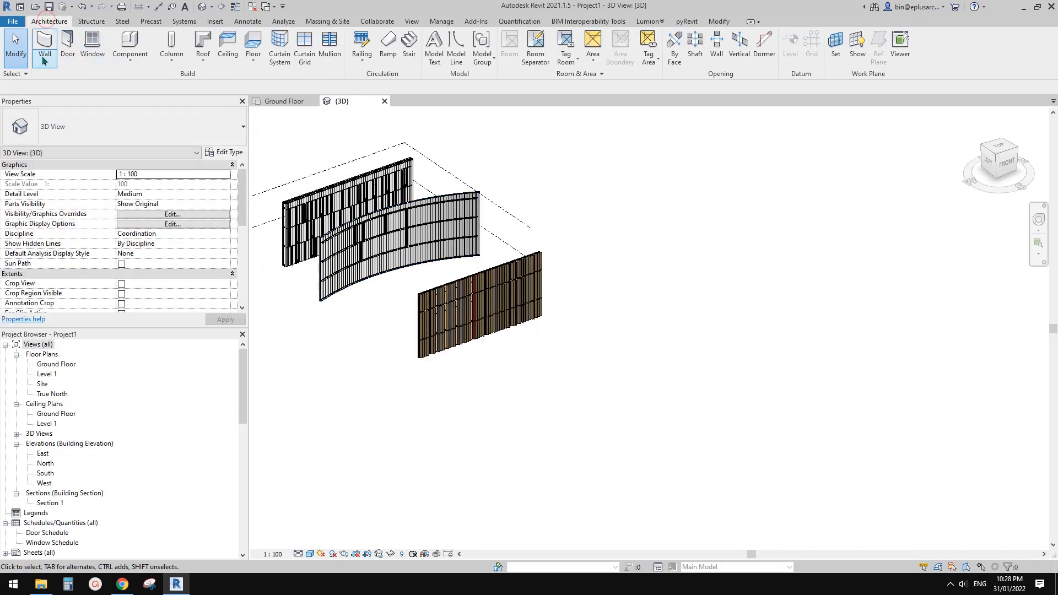
left_click(130, 59)
left_click(139, 104)
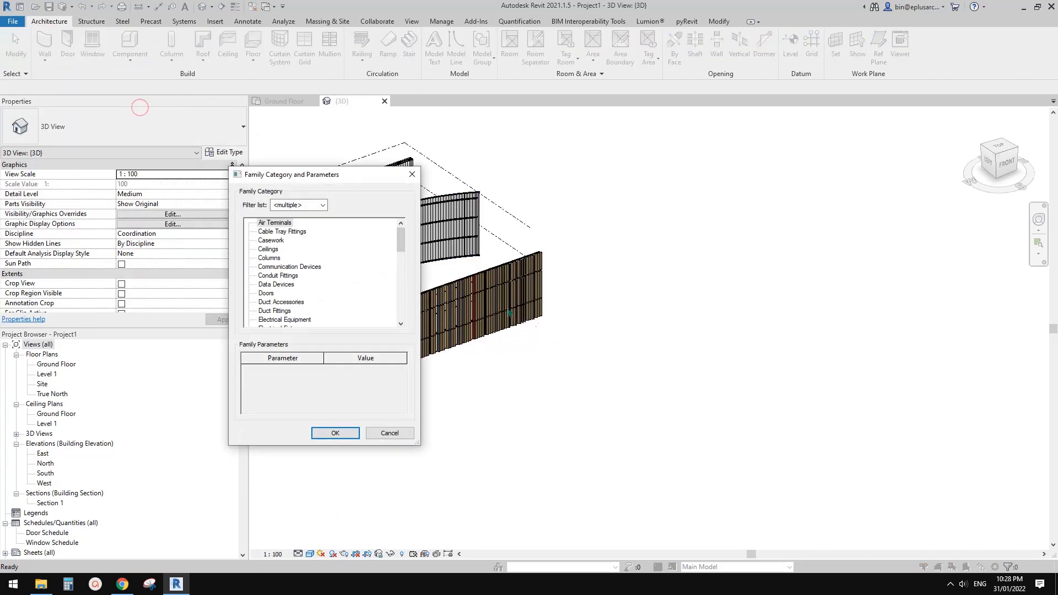
scroll(283, 274, "down", 3)
left_click(275, 311)
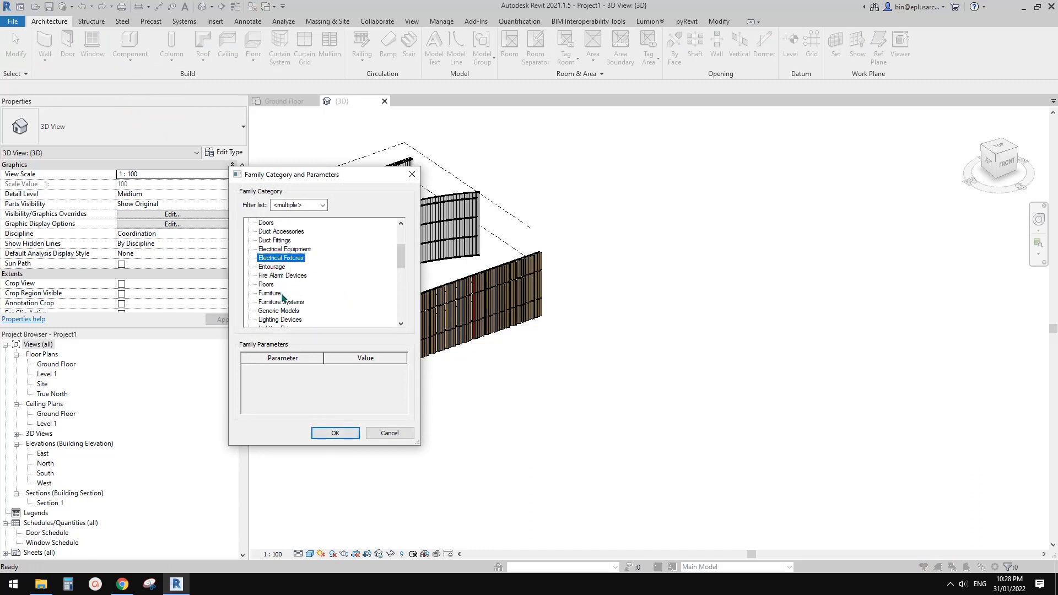
scroll(284, 313, "down", 3)
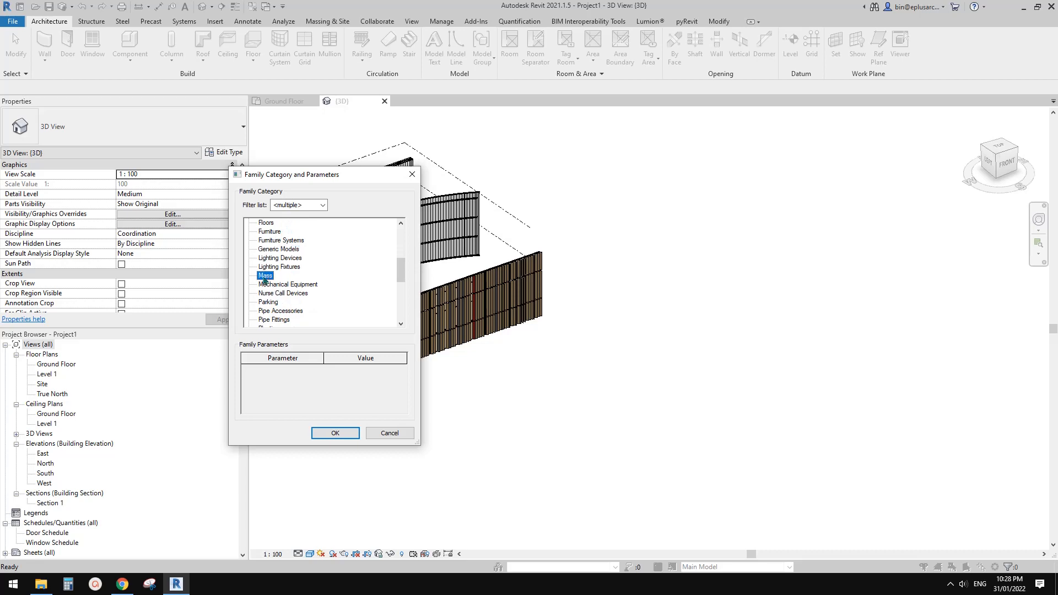
left_click(341, 432)
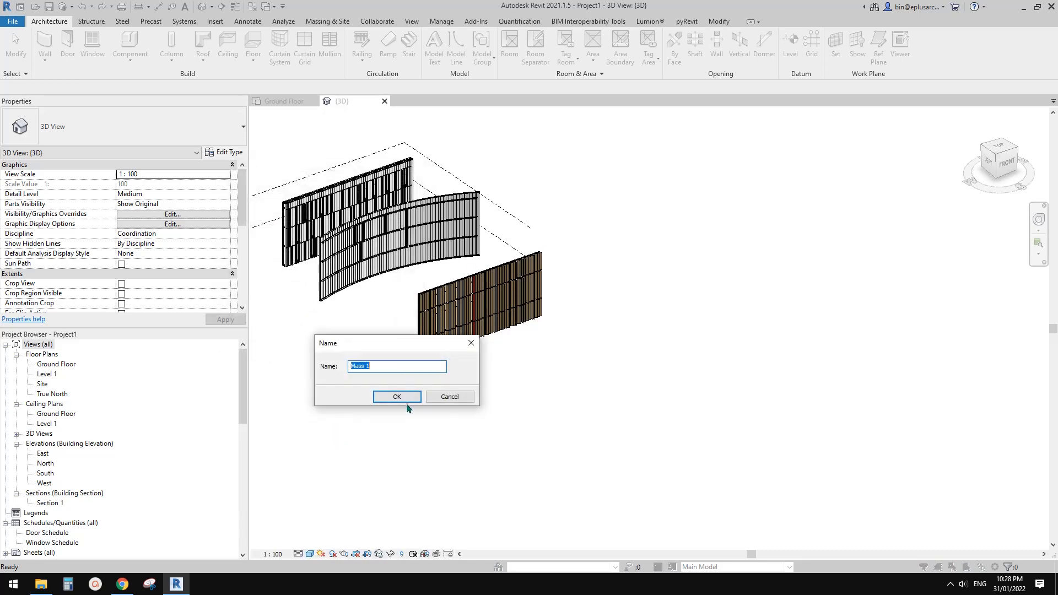
left_click(407, 401)
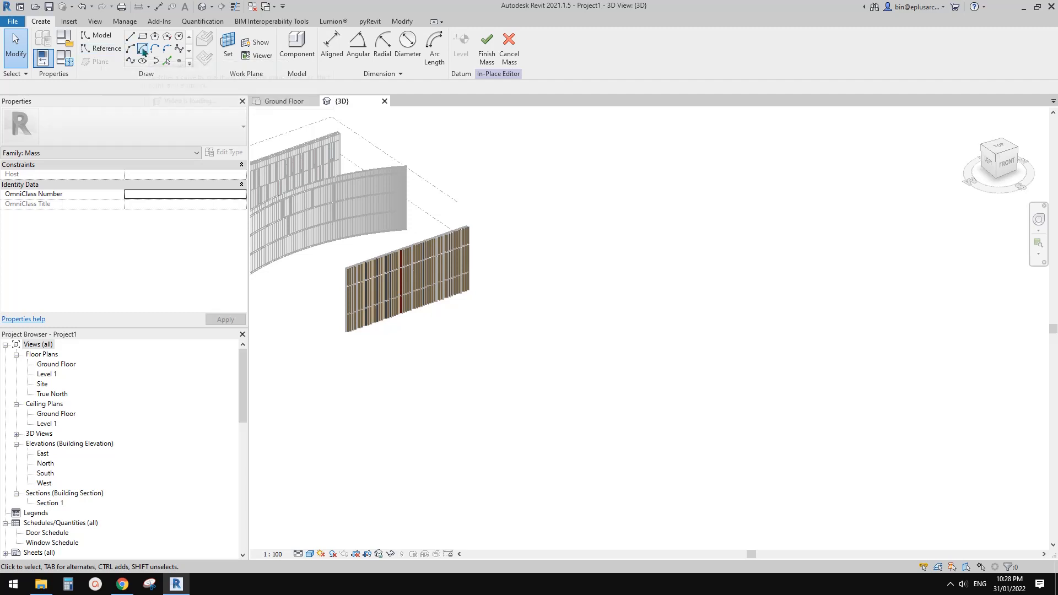
- Sketch a three-point spline reference line about 21,560 mm long on the Ground Floor level, in front of the batten screen
left_click(106, 49)
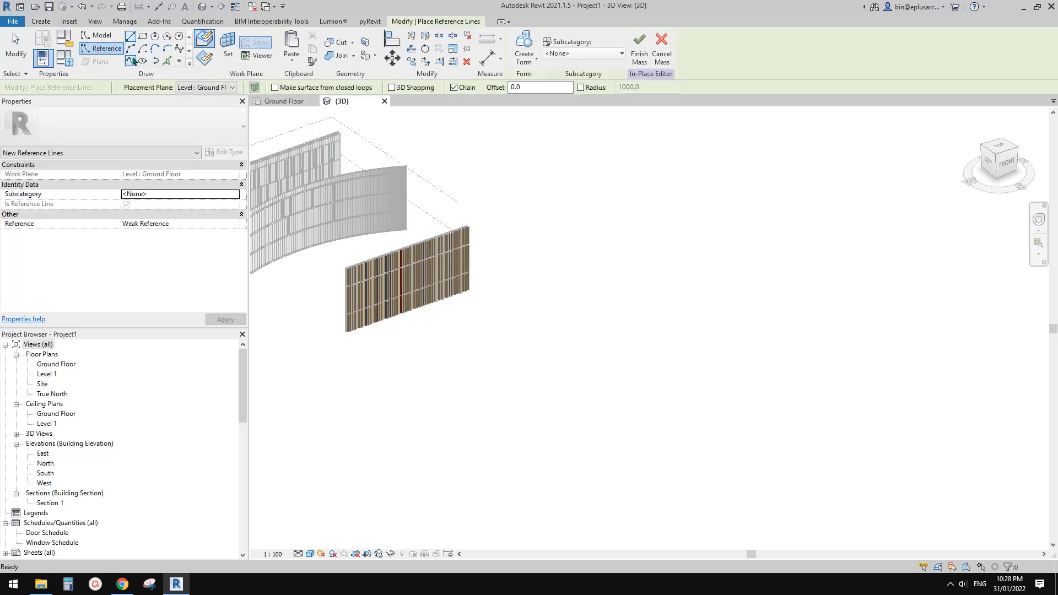
left_click(133, 61)
left_click(396, 406)
left_click(447, 374)
left_click(541, 346)
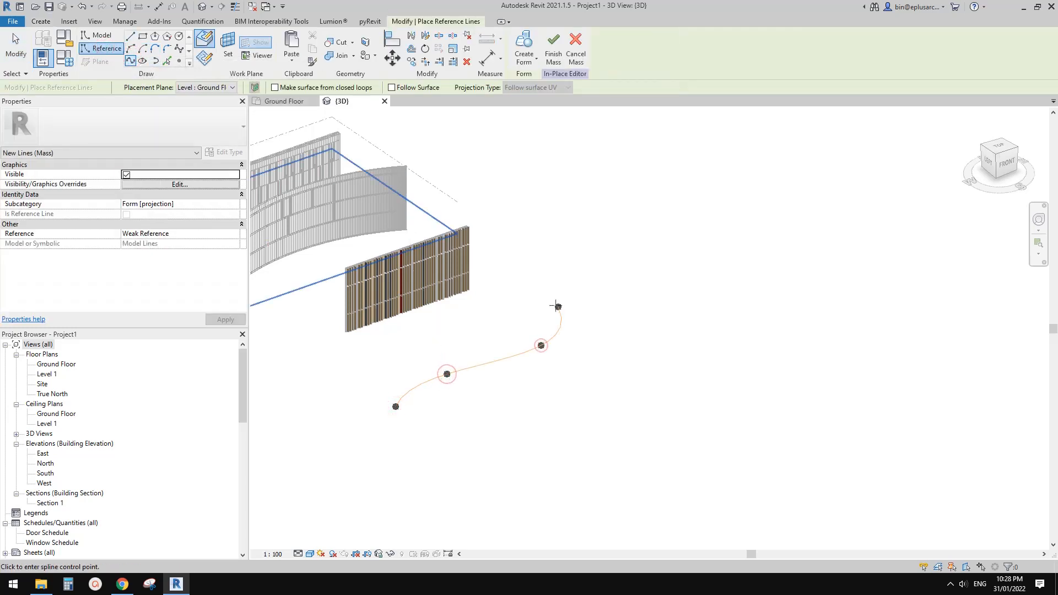
key("Escape")
key("Escape")
- Place a reference point on the spline between its middle and far end points and make it a driving point
left_click(508, 349)
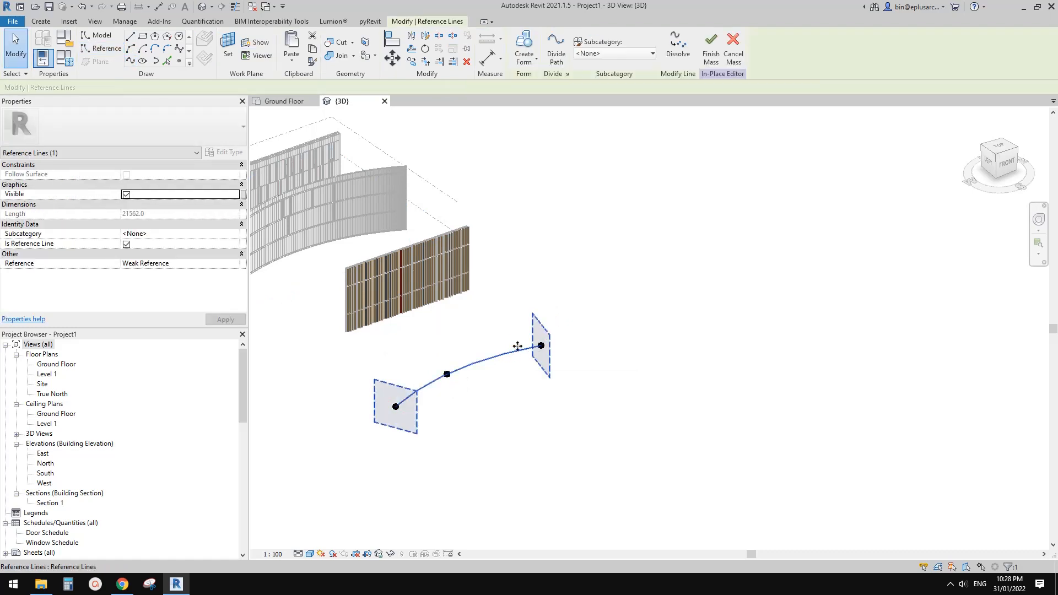
scroll(499, 352, "up", 1)
left_click(179, 62)
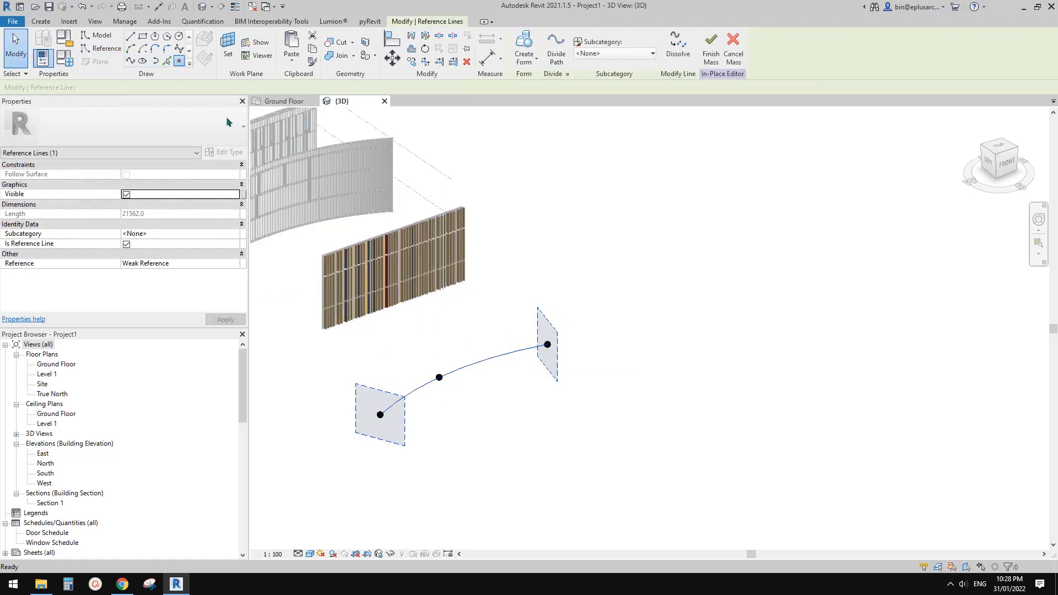
left_click(490, 356)
key("Escape")
key("Escape")
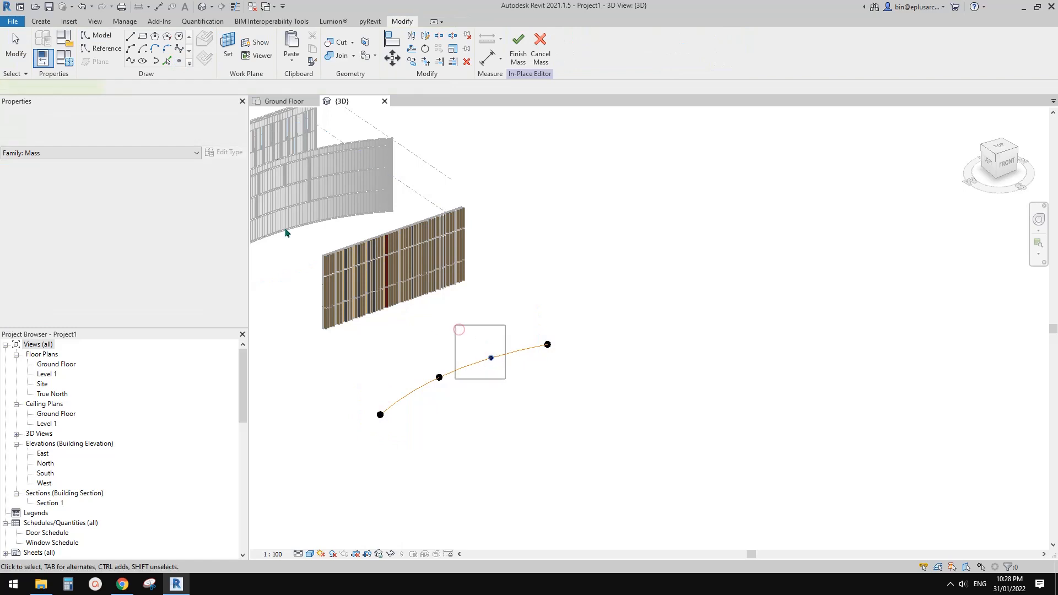
left_click_drag(455, 325, 505, 379)
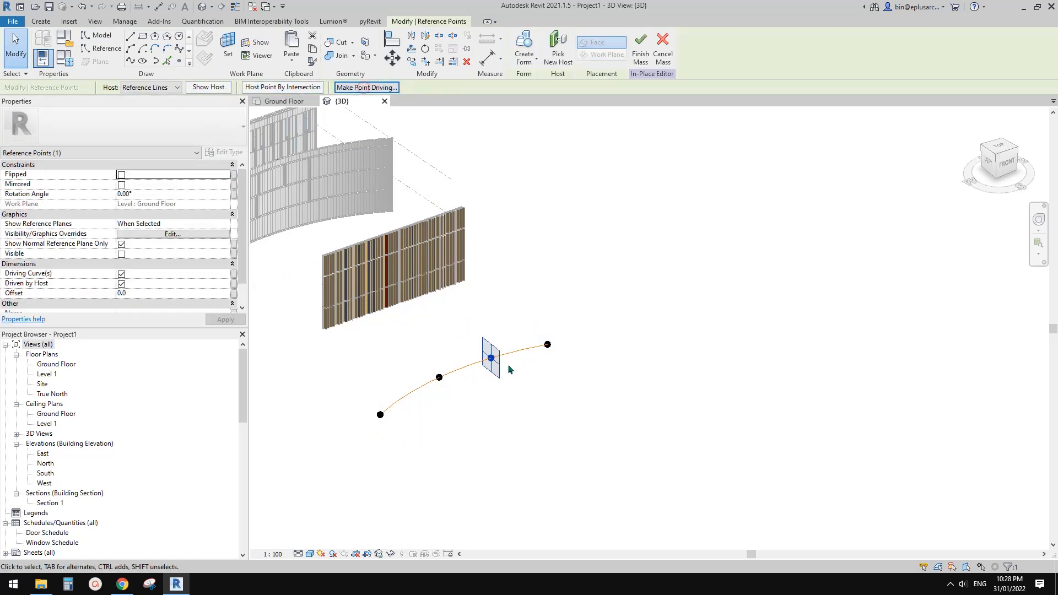
left_click(520, 398)
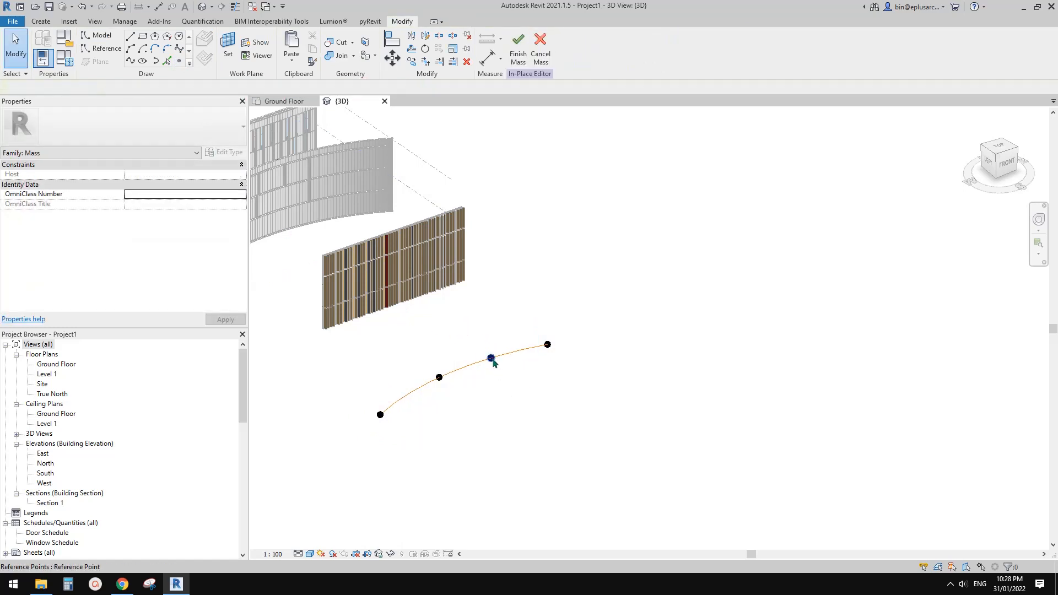
- Move the added driving point towards the viewer to bend the spline into an S-curve about 22,490 mm long
left_click(491, 359)
left_click_drag(475, 349, 487, 356)
left_click(526, 388)
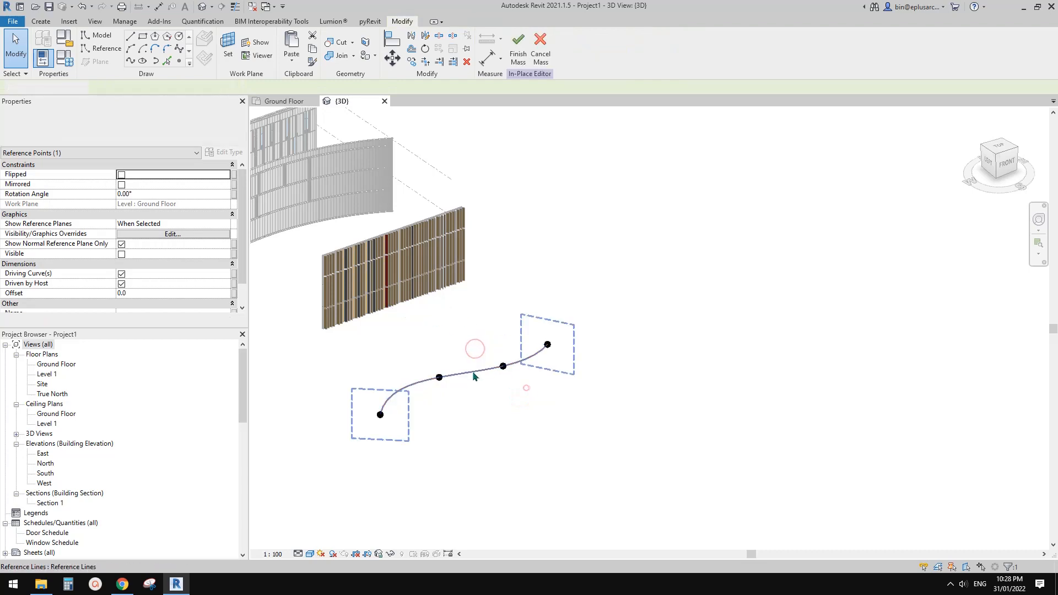
- Create a surface form from the S-shaped spline and set its positive offset to -9000 mm
left_click(469, 367)
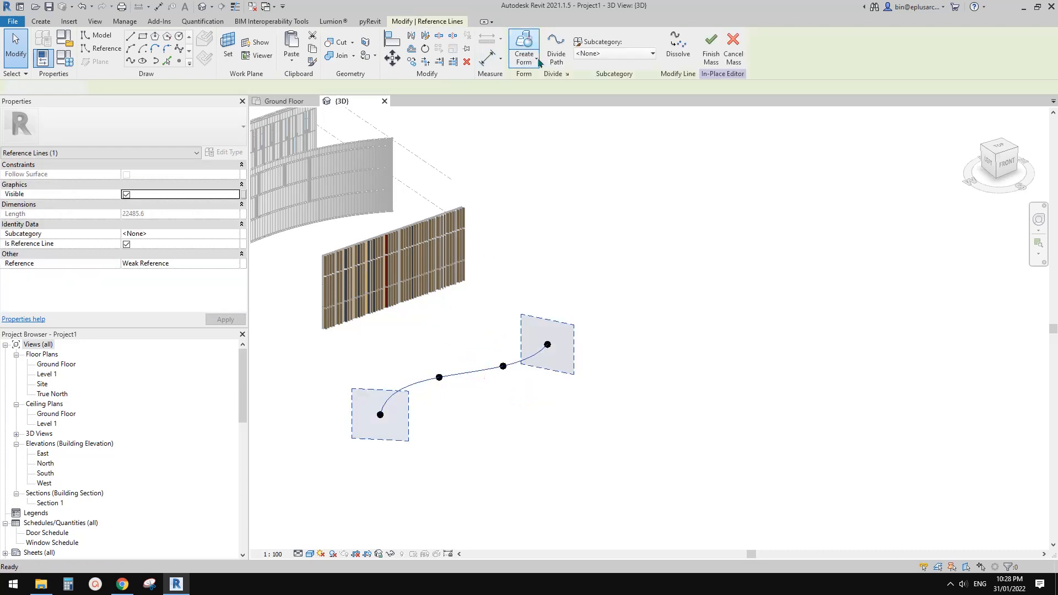
left_click(523, 48)
left_click(489, 428)
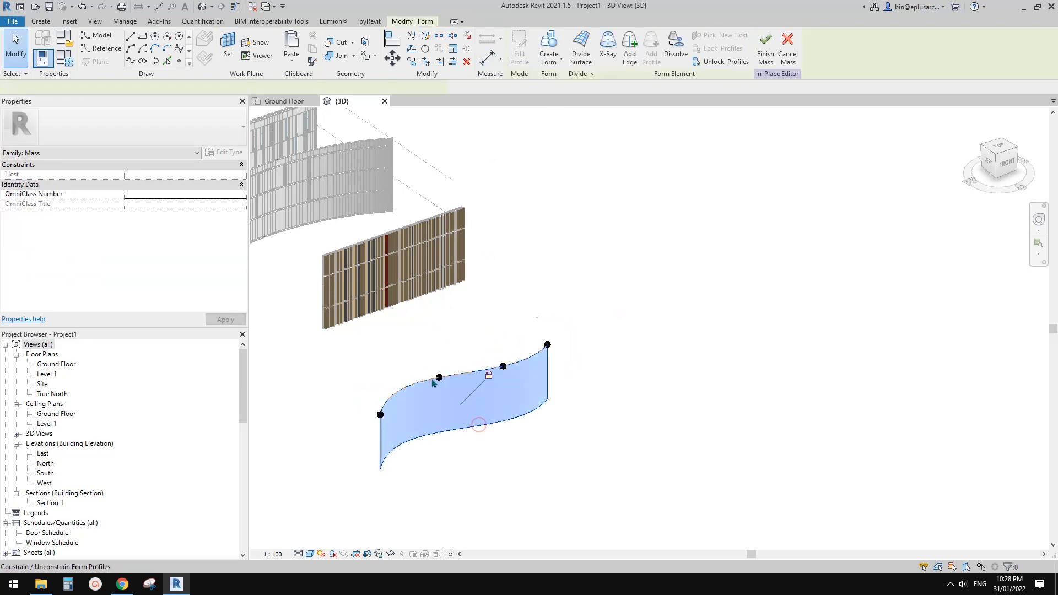
left_click(144, 174)
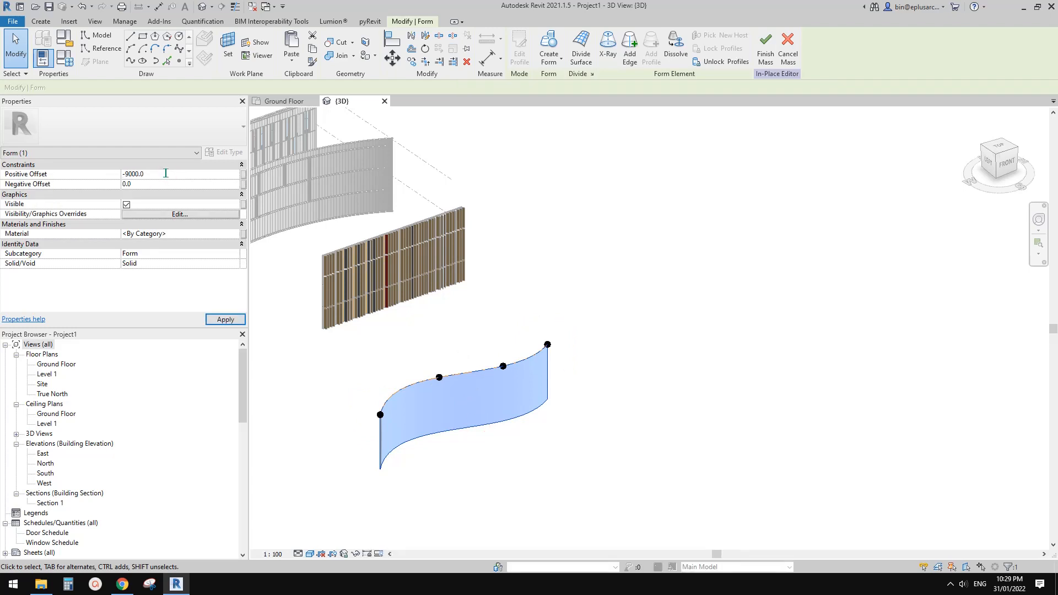
scroll(612, 342, "up", 3)
middle_click_drag(474, 359, 517, 326, "shift")
left_click(439, 337)
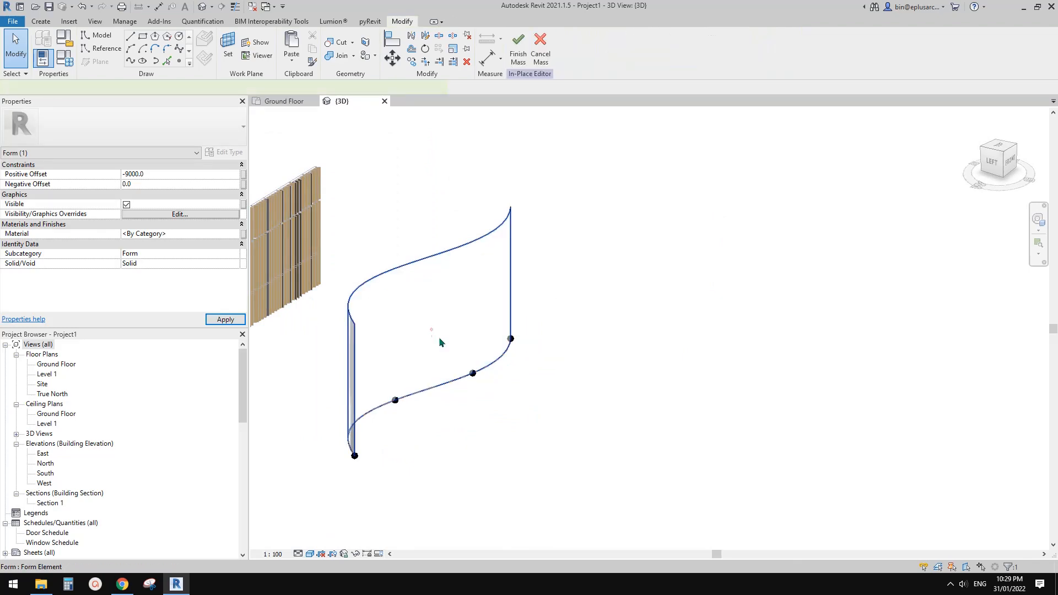
- Unlock the profiles of the S-shaped surface form and select the form again
middle_click_drag(439, 338, 488, 354, "shift")
middle_click_drag(489, 353, 575, 374)
left_click(488, 334)
middle_click_drag(488, 334, 510, 361, "shift")
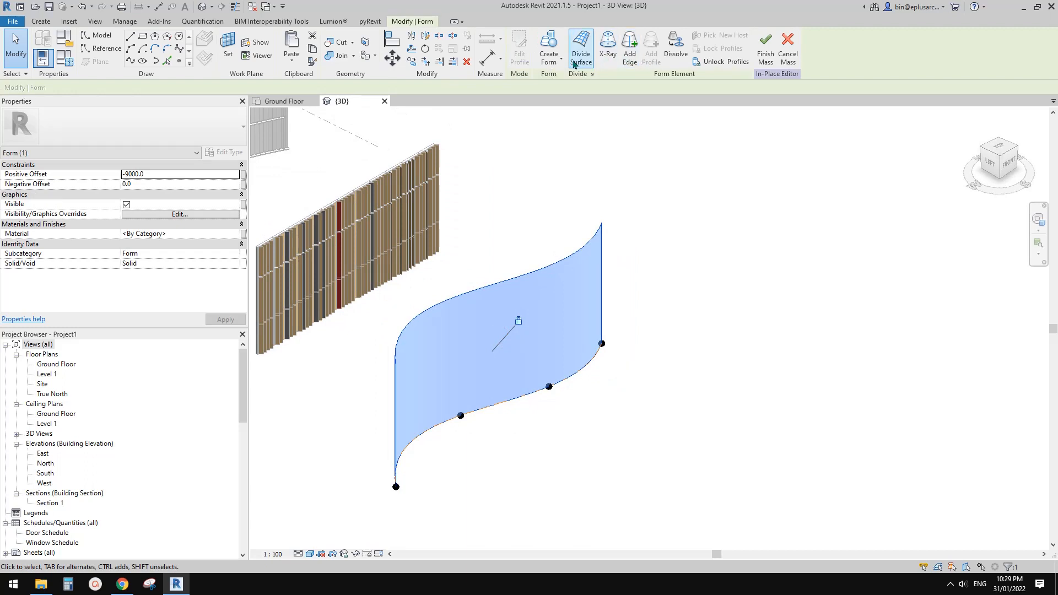
key("Escape")
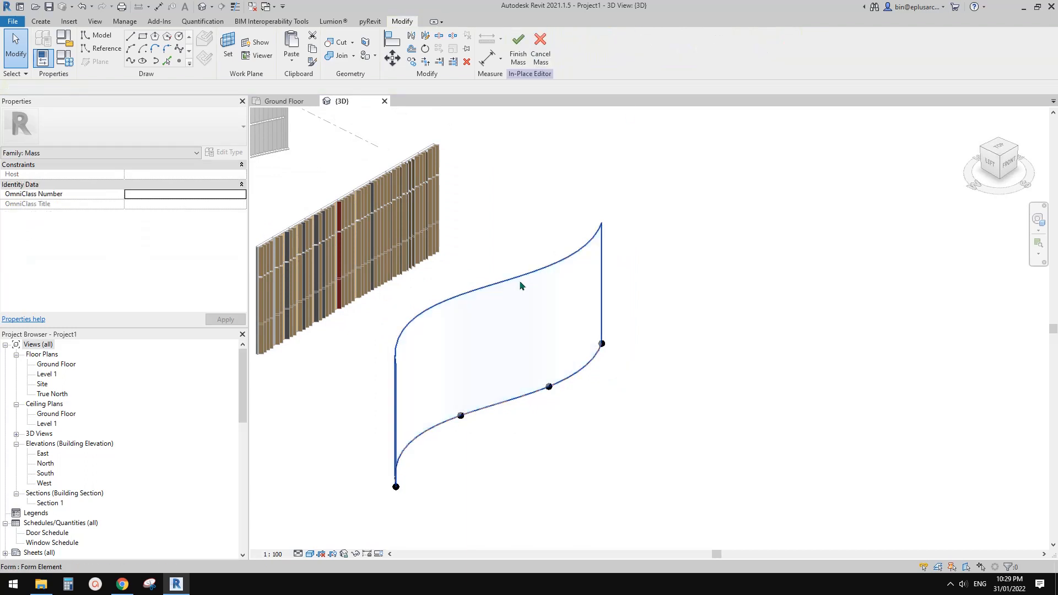
left_click(541, 313)
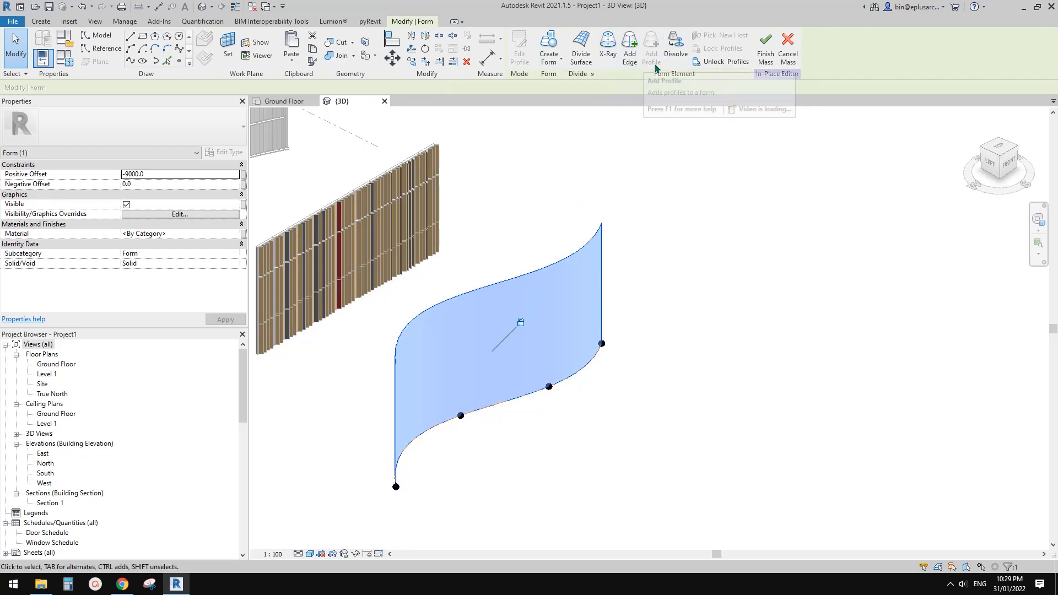
left_click(521, 323)
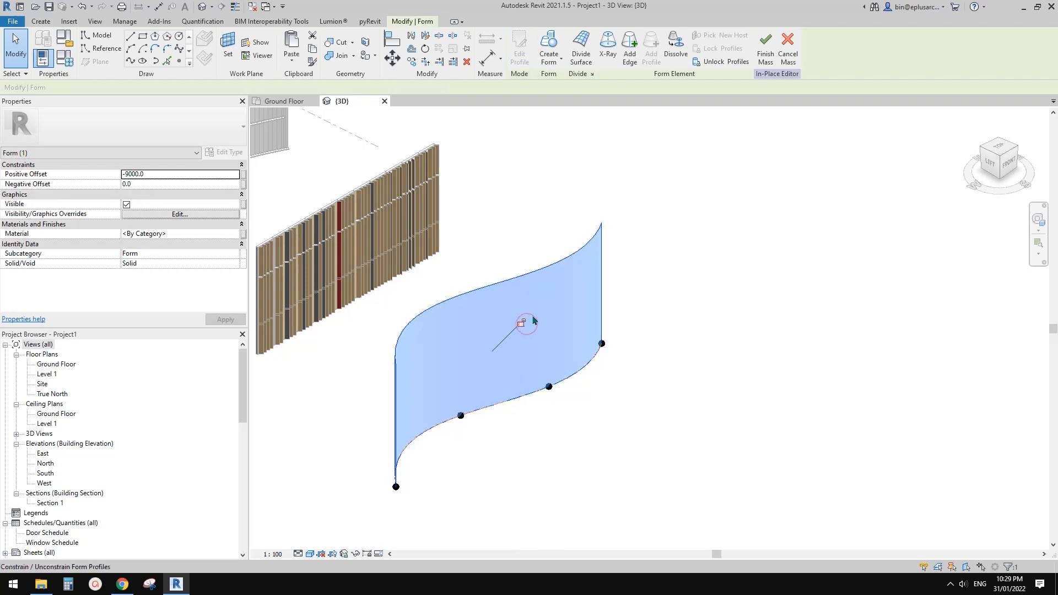
key("Escape")
left_click(586, 302)
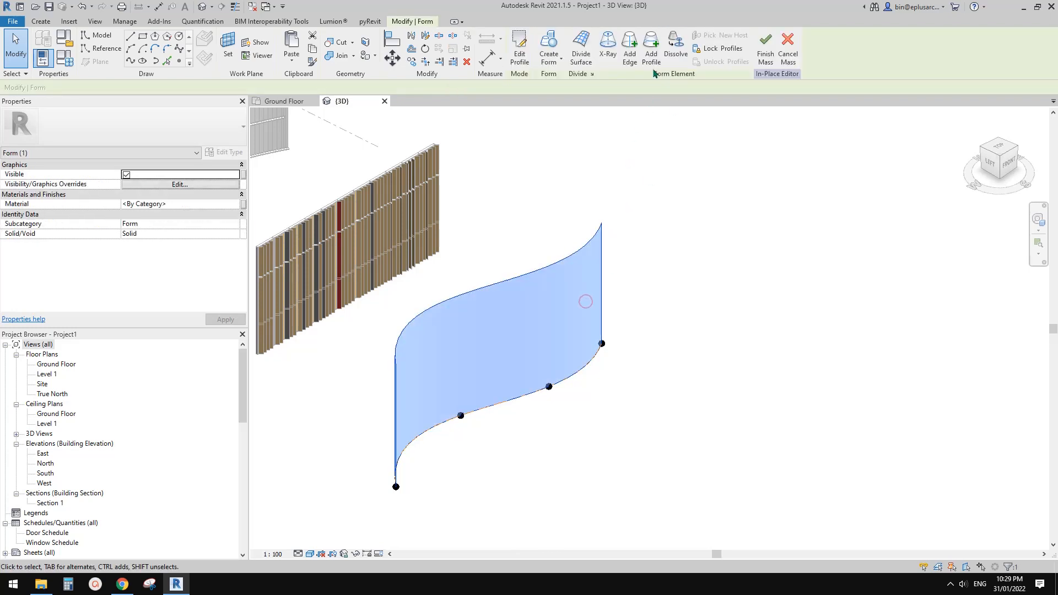
- Add a profile around mid-height of the surface and shift it sideways so the form bows vertically, finishing the mass
left_click(652, 62)
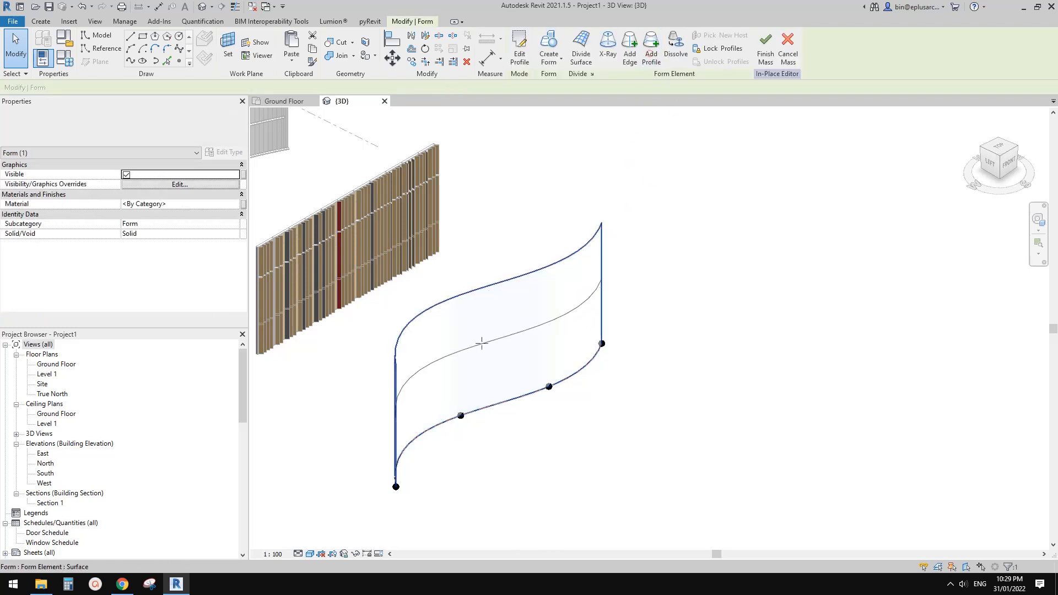
left_click(509, 342)
middle_click_drag(496, 358, 491, 350, "shift")
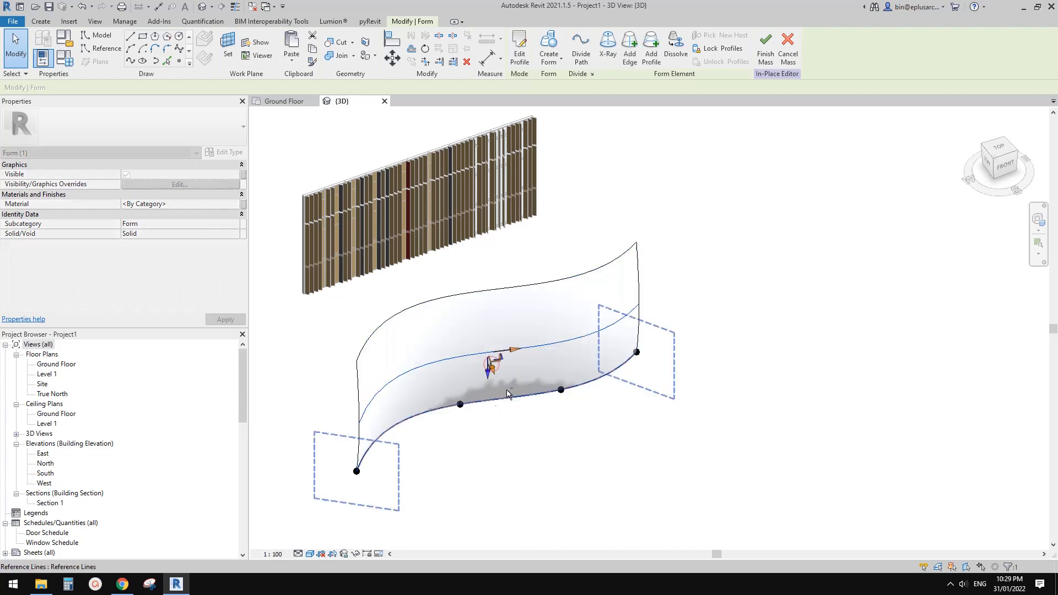
middle_click_drag(507, 394, 510, 369, "shift")
left_click(545, 414)
middle_click_drag(550, 408, 540, 380, "shift")
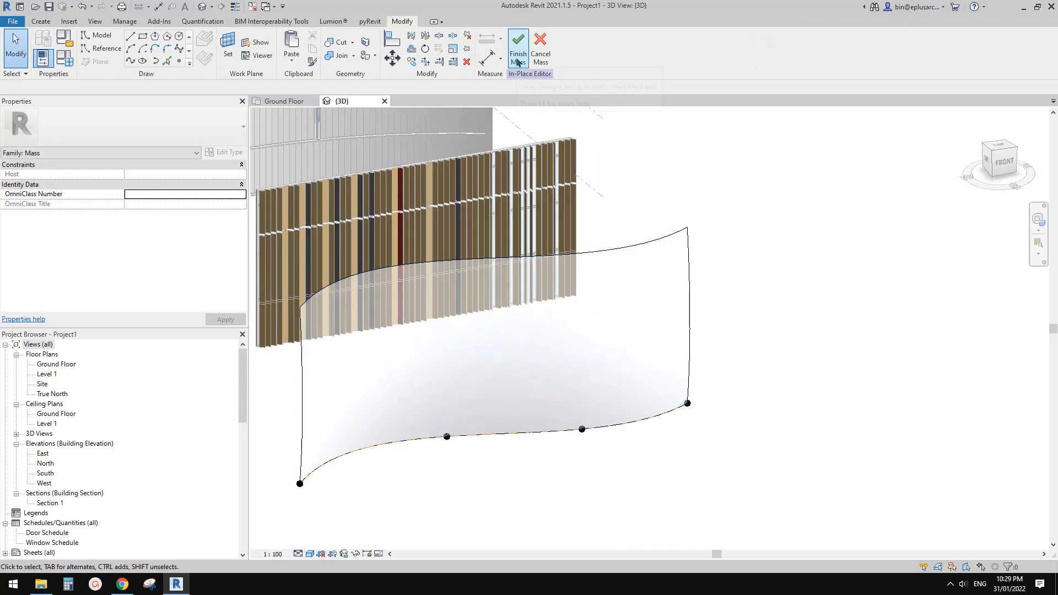
left_click(518, 55)
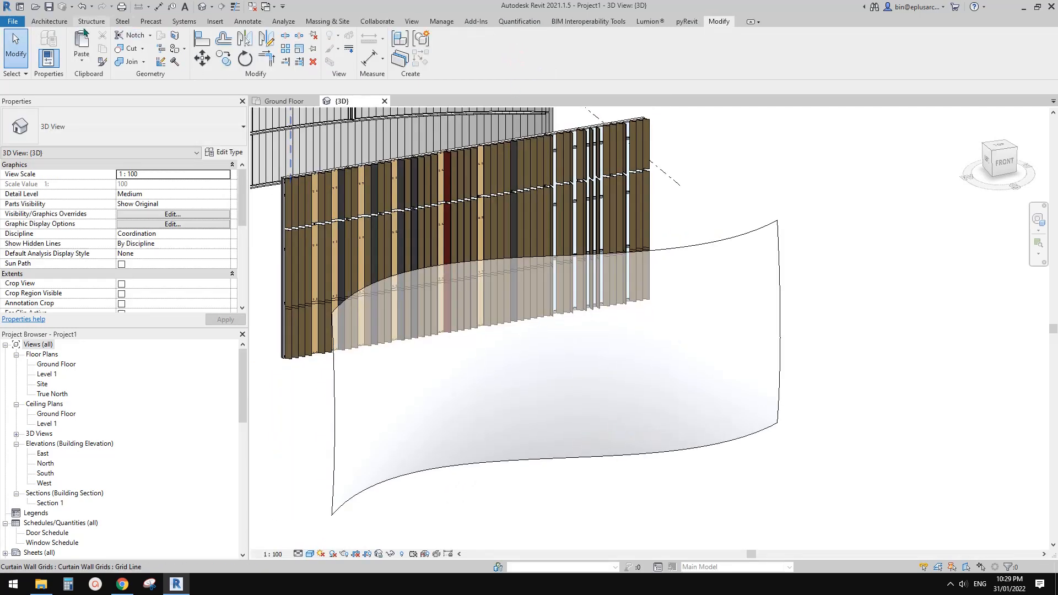
left_click(49, 21)
left_click(130, 59)
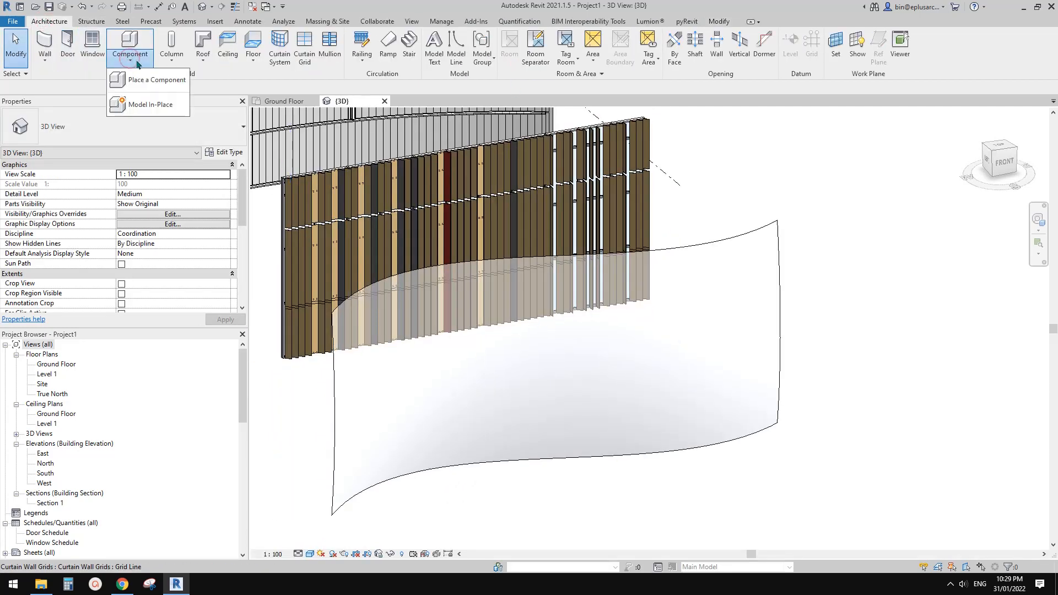
key("Escape")
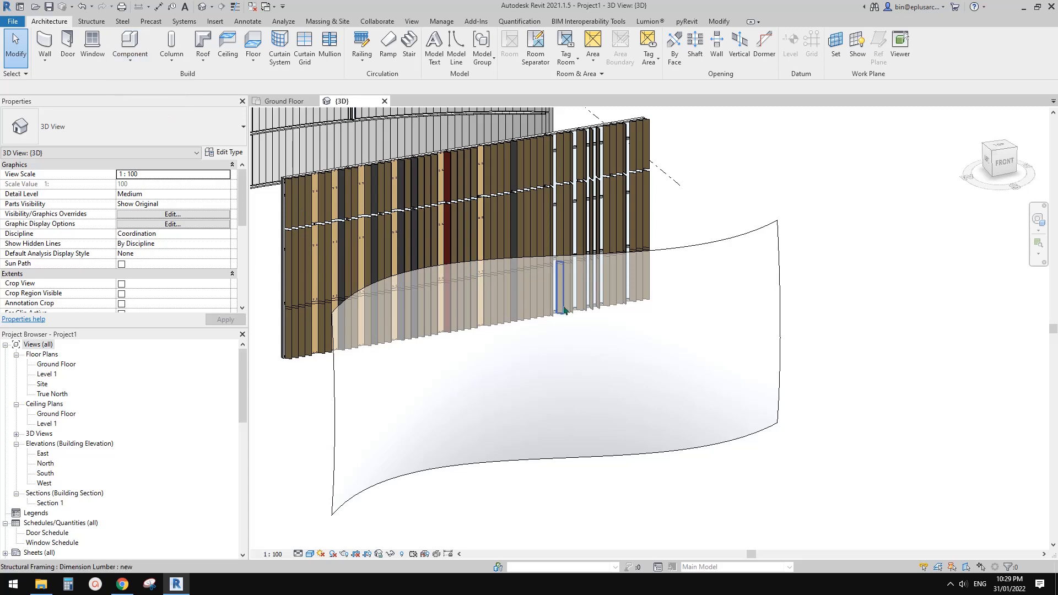
- Examine the double-curved mass surface alongside the batten screen and the curved curtain wall, and select the mass
scroll(573, 307, "down", 1)
middle_click_drag(581, 310, 594, 319, "shift")
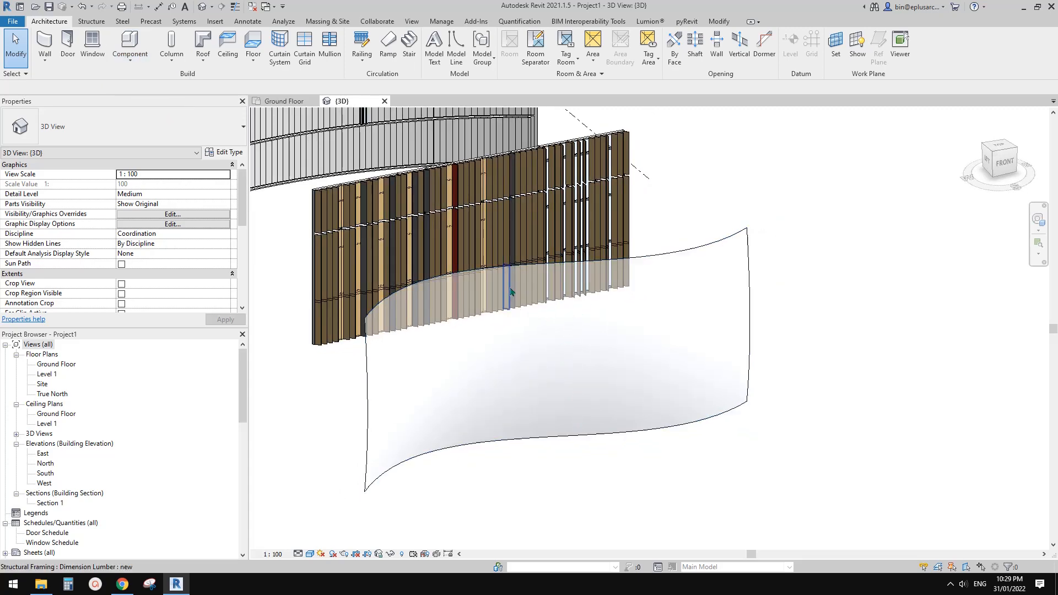
middle_click_drag(571, 294, 749, 434)
scroll(535, 271, "up", 1)
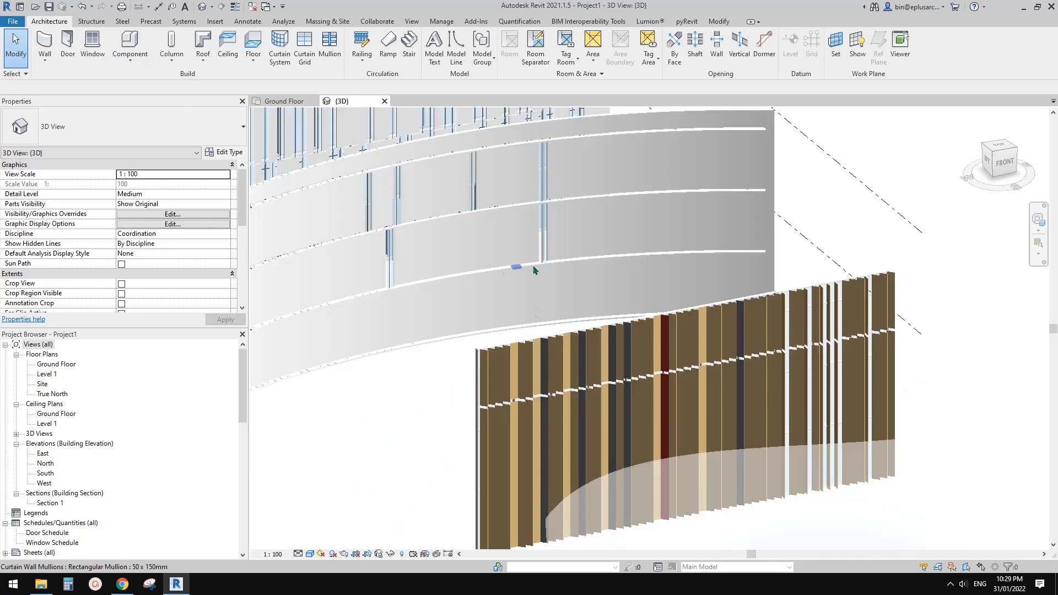
middle_click_drag(741, 518, 541, 286)
scroll(540, 285, "down", 1)
middle_click_drag(620, 361, 544, 301)
left_click(558, 347)
scroll(558, 347, "down", 1)
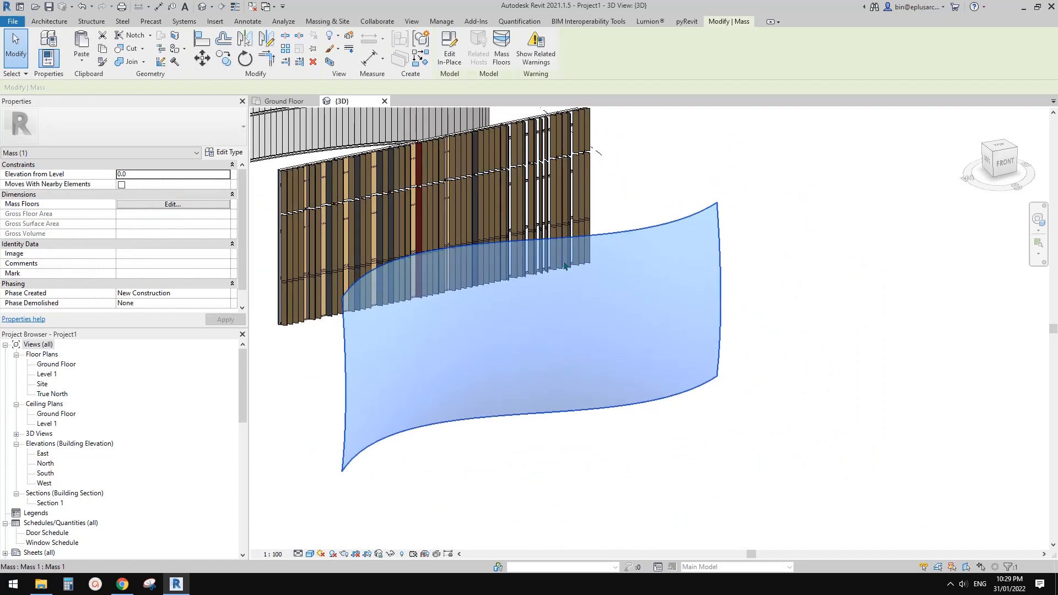
- Edit the double-curved mass in place and divide its surface into a UV grid
middle_click_drag(507, 240, 576, 246, "shift")
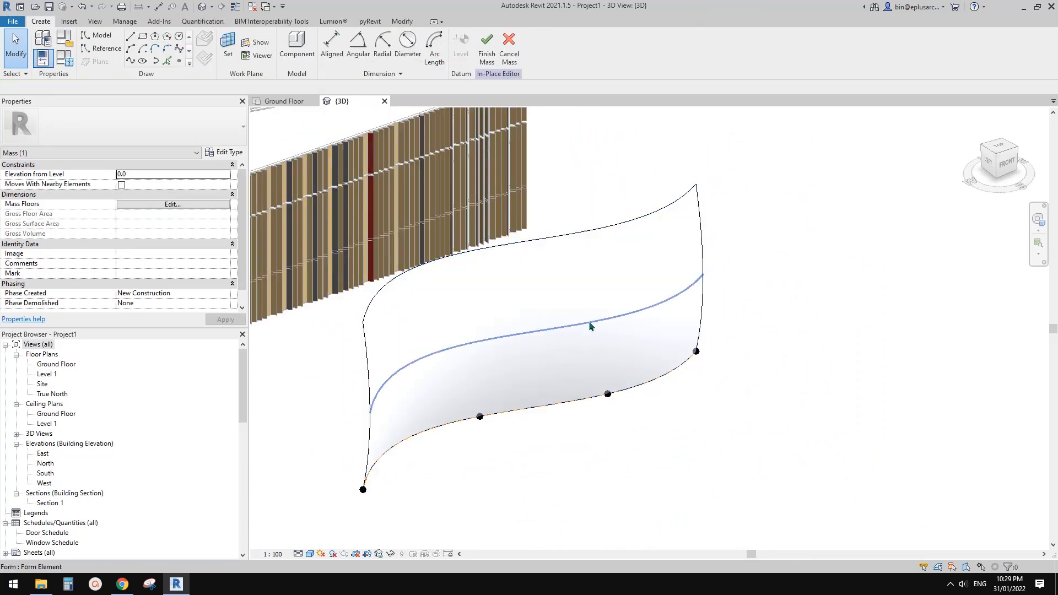
left_click(539, 302)
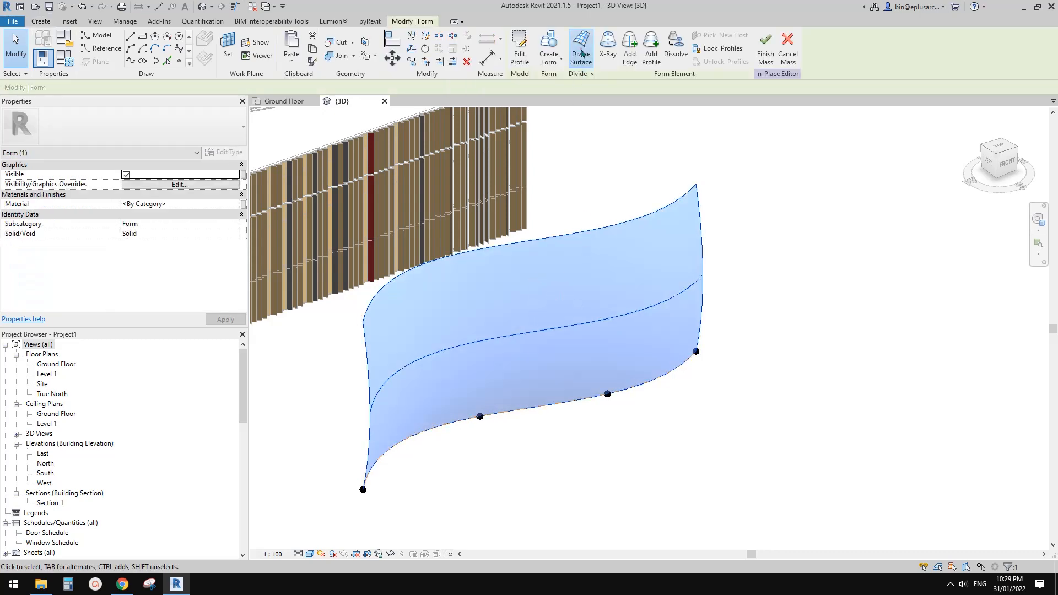
left_click(581, 48)
middle_click_drag(541, 324, 374, 319, "shift")
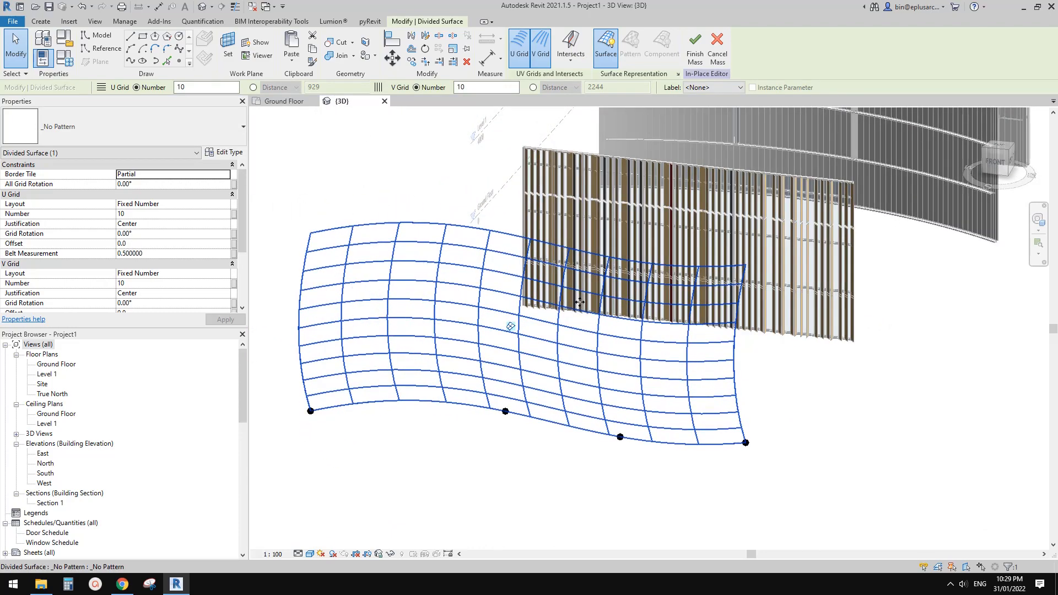
middle_click_drag(580, 303, 550, 302, "shift")
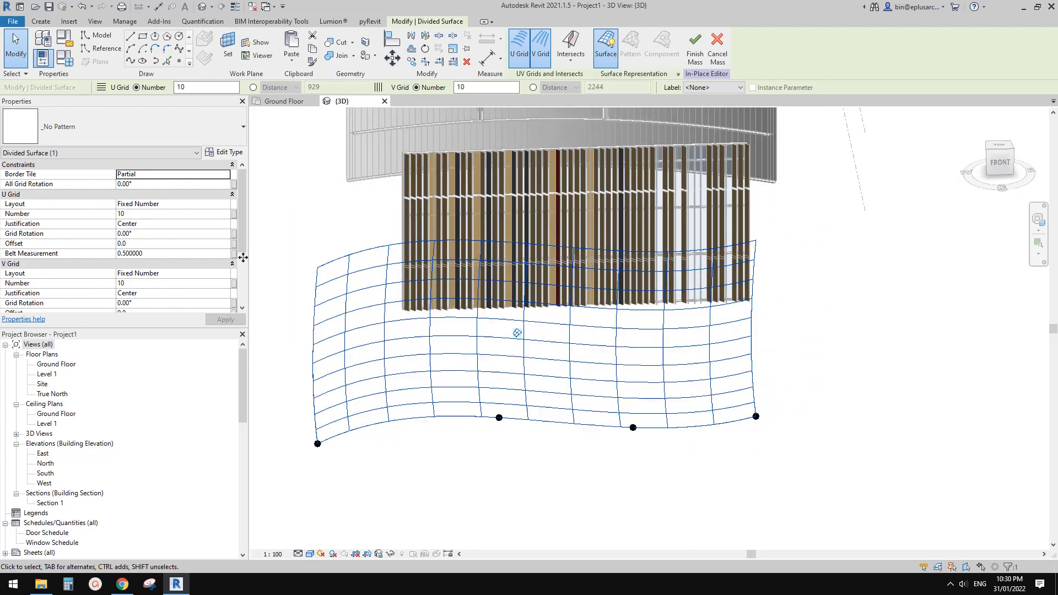
- Set the divided surface's U grid number to 5
left_click(139, 214)
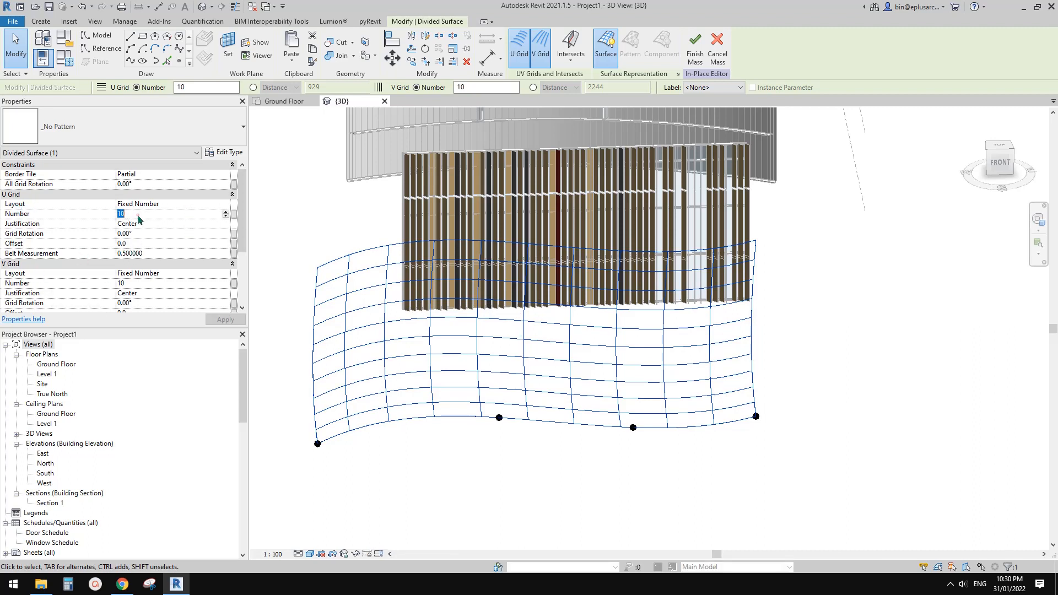
left_click(161, 233)
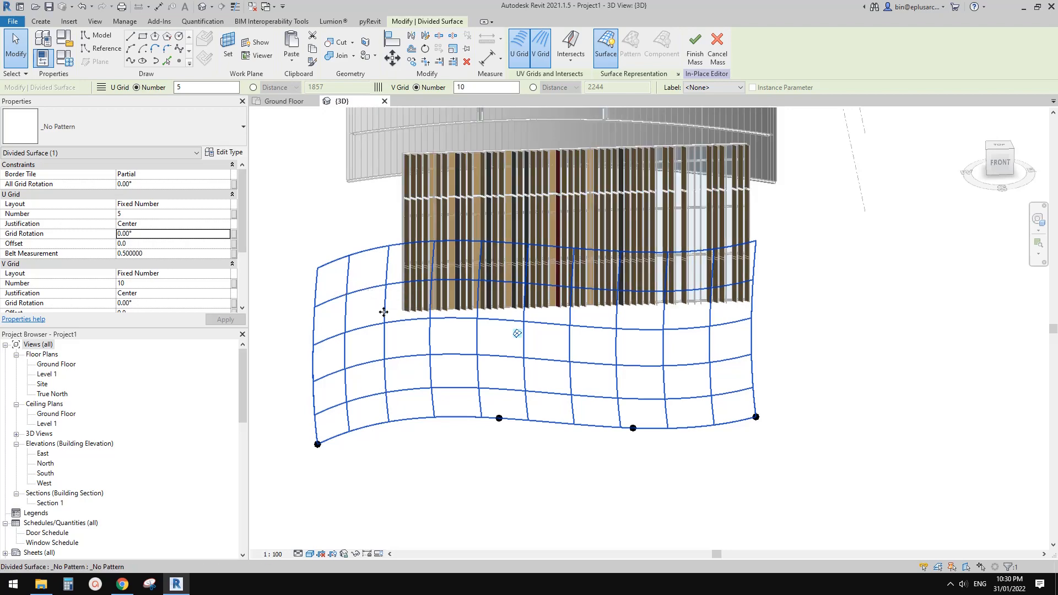
middle_click_drag(385, 346, 399, 354, "shift")
- Change the divided surface's V grid layout to Fixed Distance with a distance of 300
left_click(164, 283)
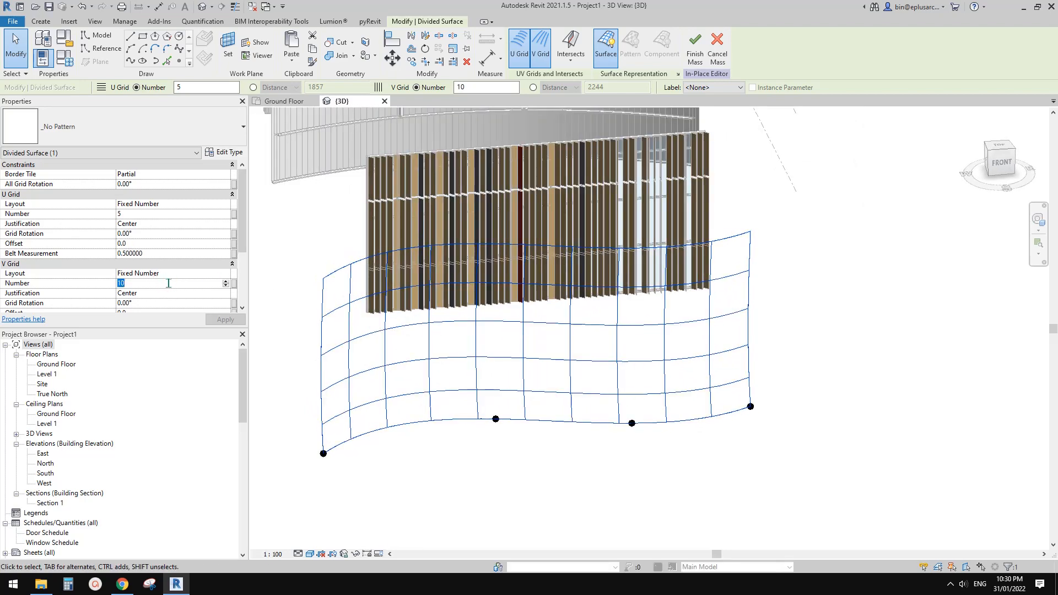
left_click(224, 273)
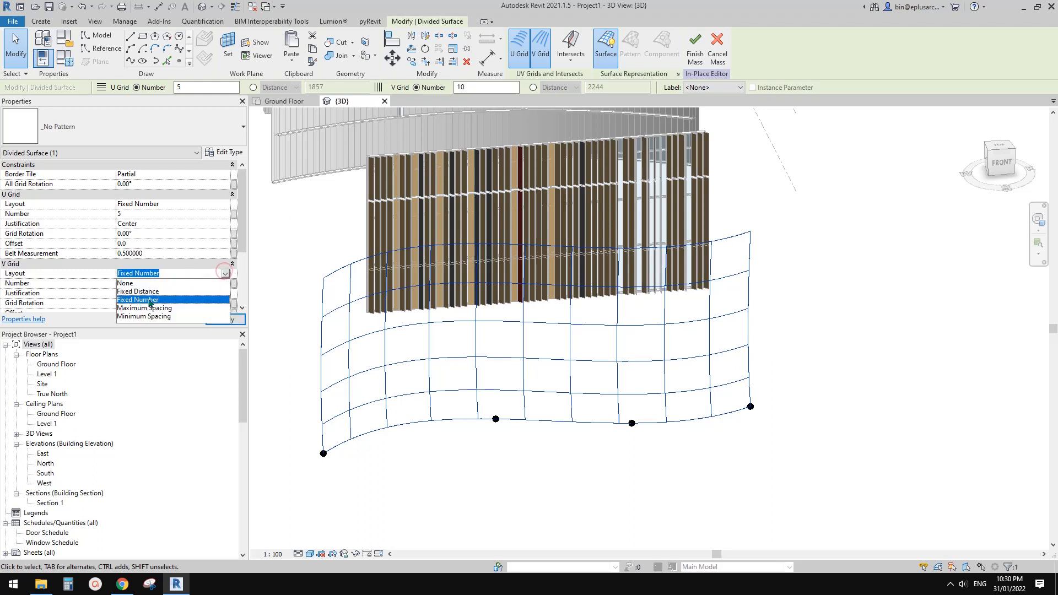
left_click(142, 291)
left_click(161, 283)
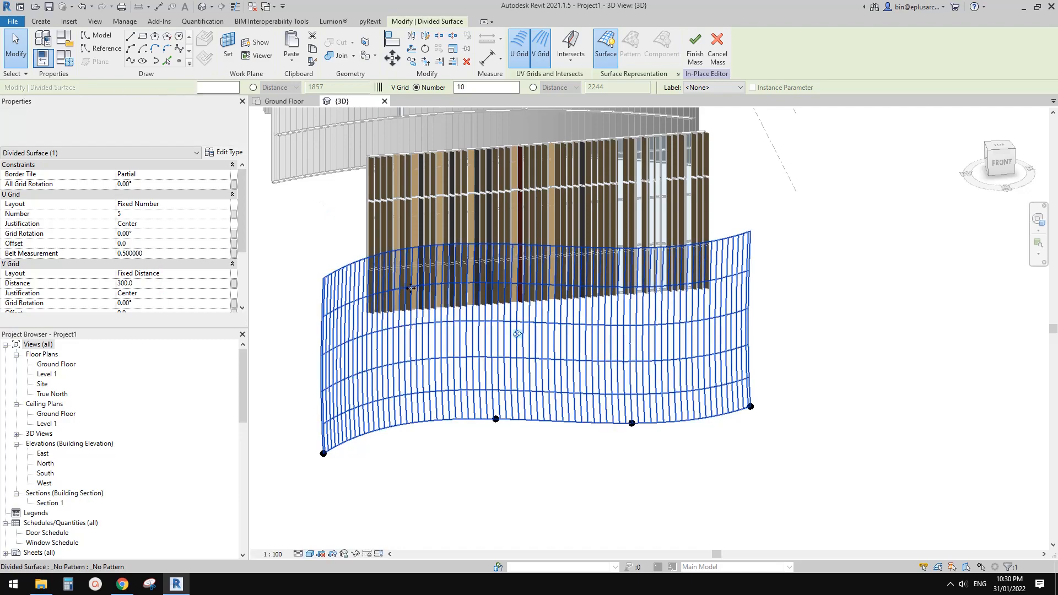
middle_click_drag(448, 309, 411, 321, "shift")
middle_click_drag(475, 310, 444, 239, "shift")
- Create a new family from the Metric Generic Model Adaptive template
left_click(18, 25)
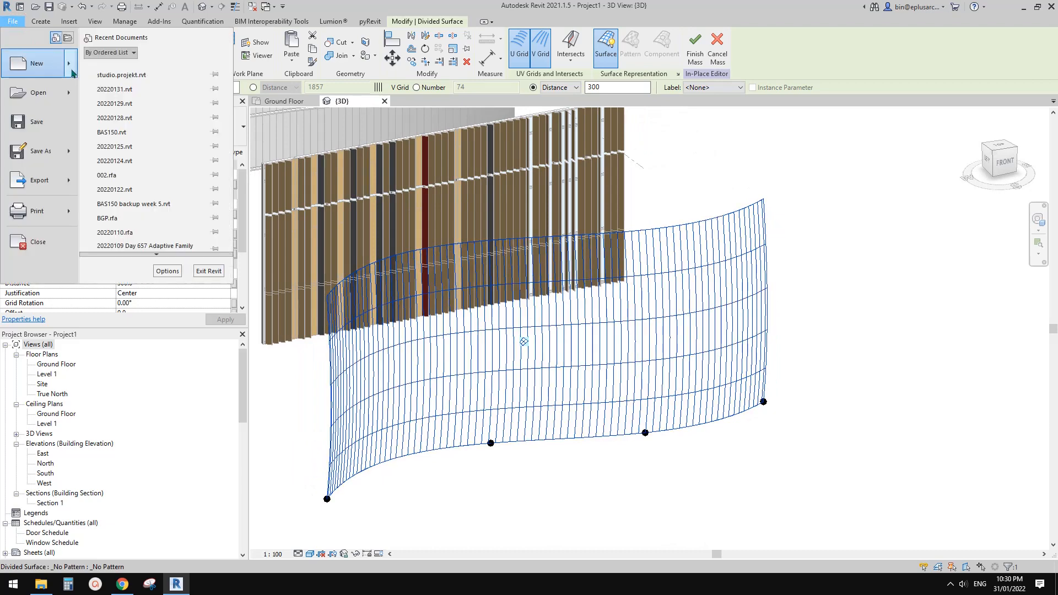
mouse_move(69, 74)
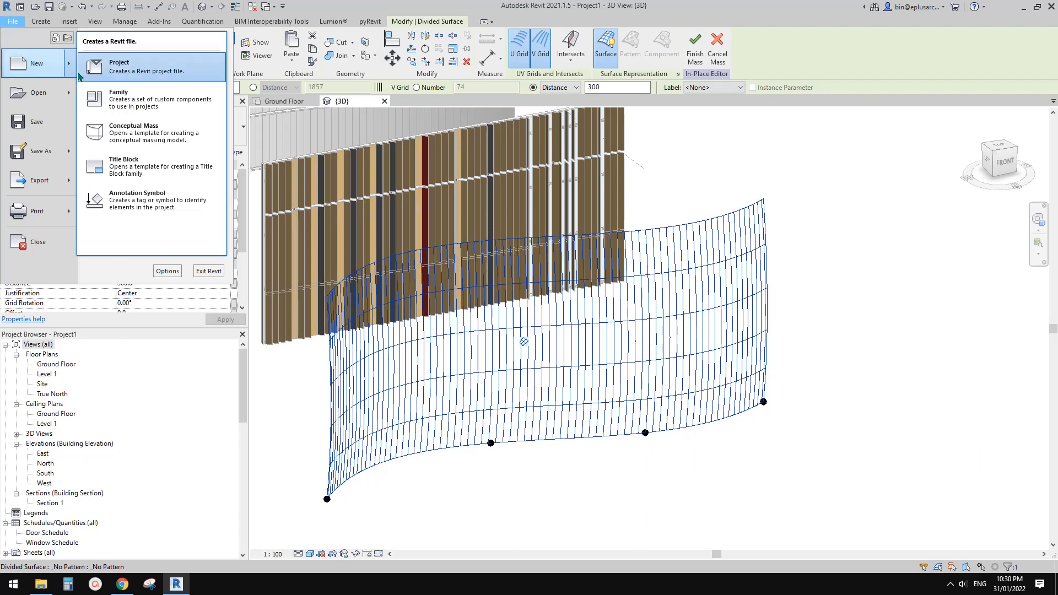
left_click(138, 98)
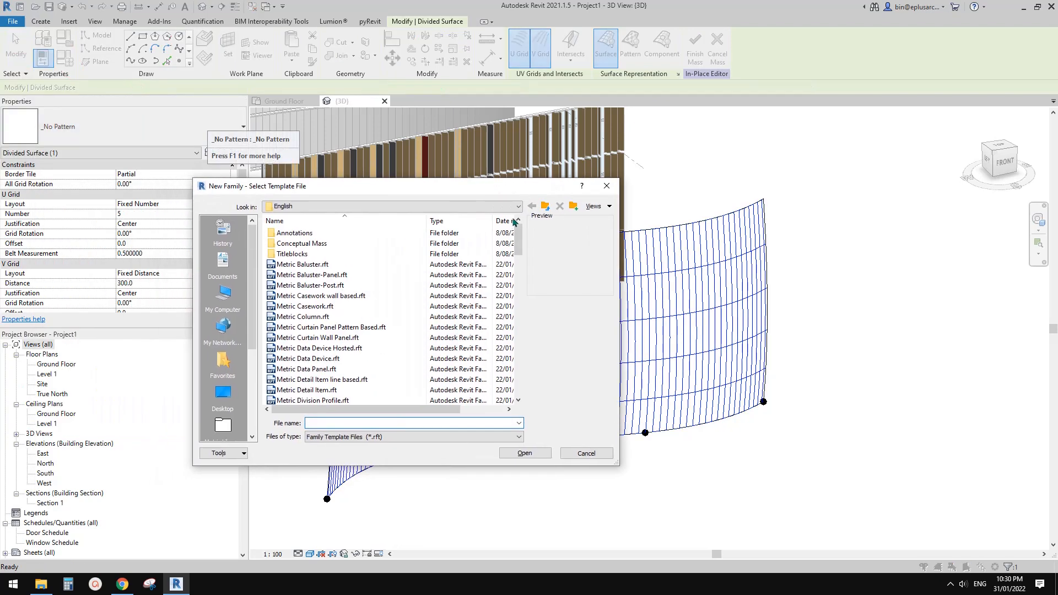
scroll(348, 350, "down", 6)
left_click(348, 348)
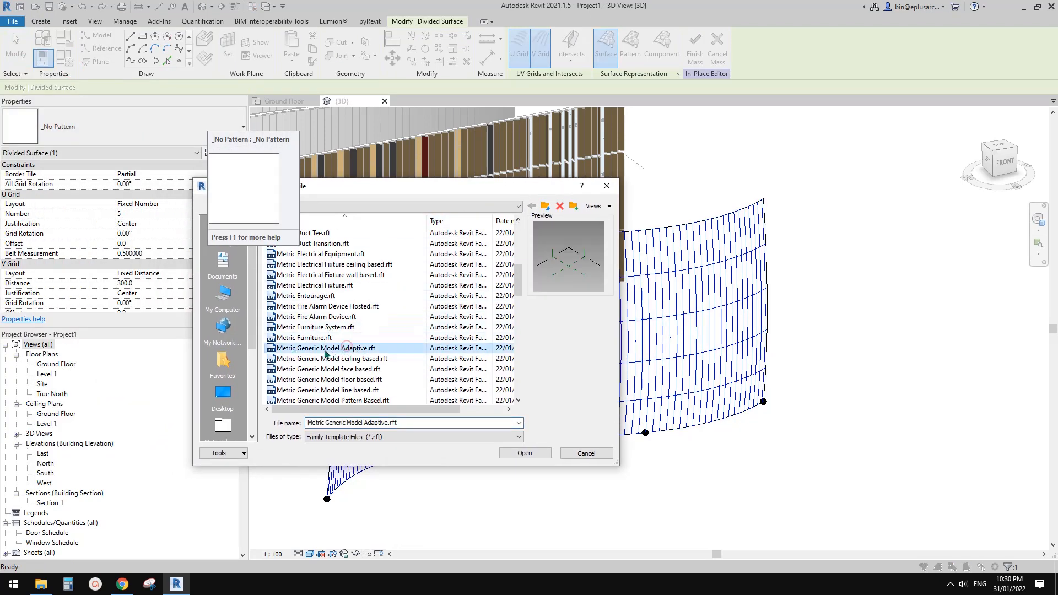
left_click(526, 453)
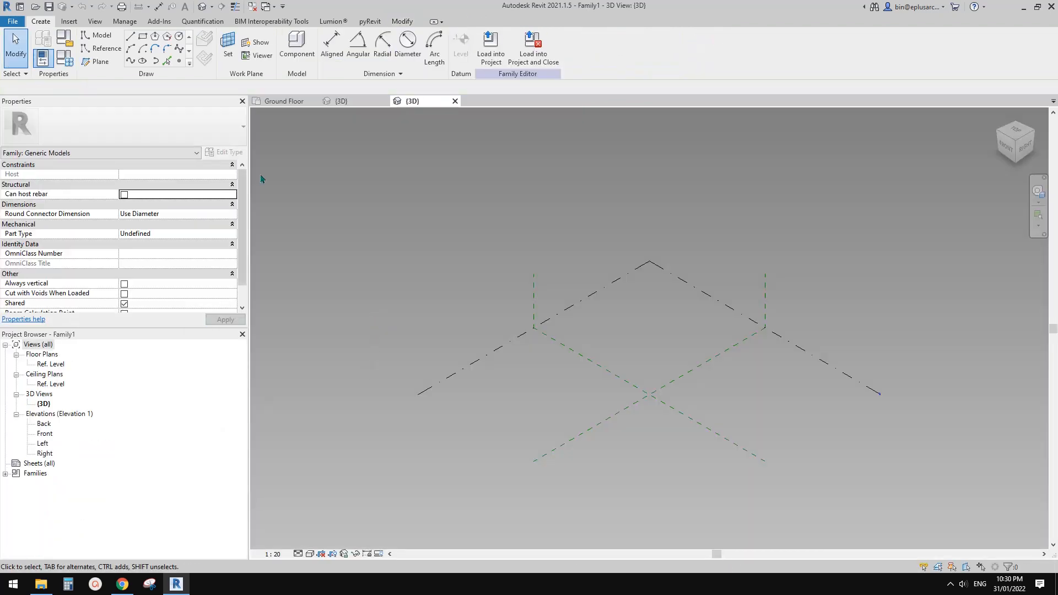
- Review the divided surface in the project and place six reference points in a row on the new family's reference level
left_click(281, 101)
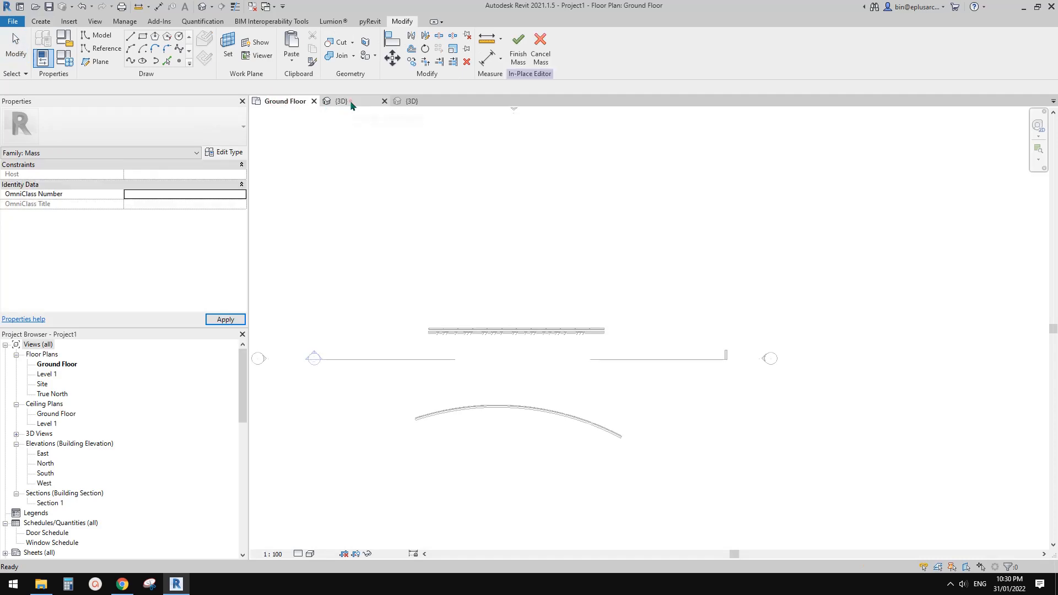
left_click(348, 101)
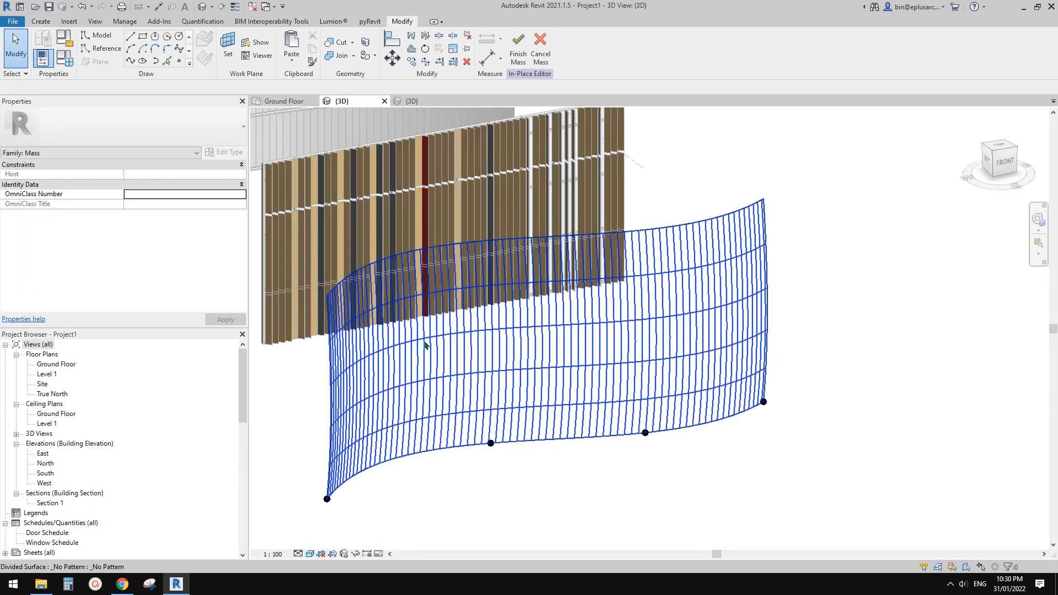
left_click(409, 101)
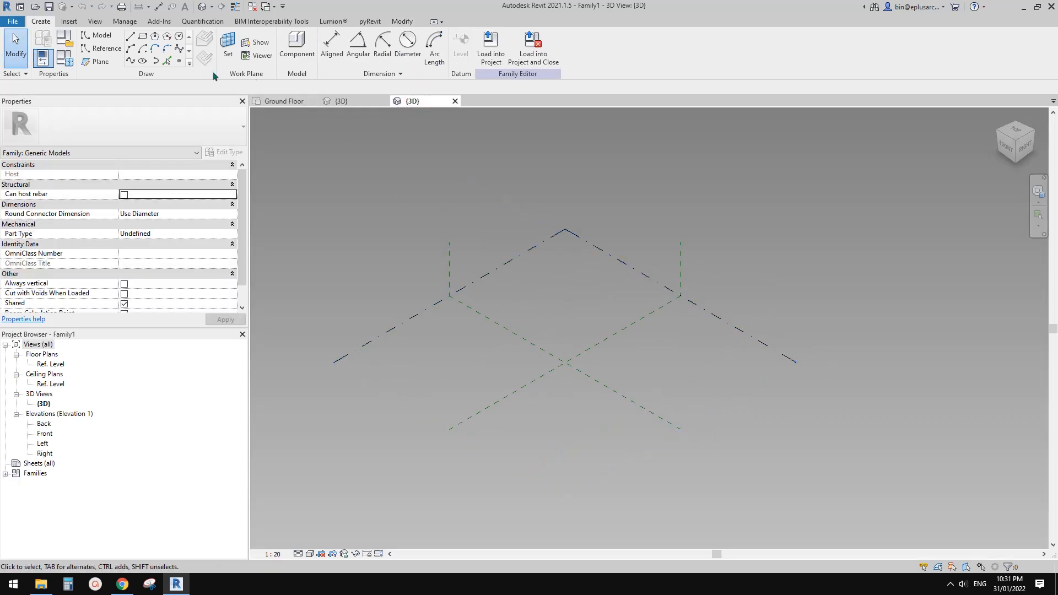
left_click(179, 61)
left_click(427, 384)
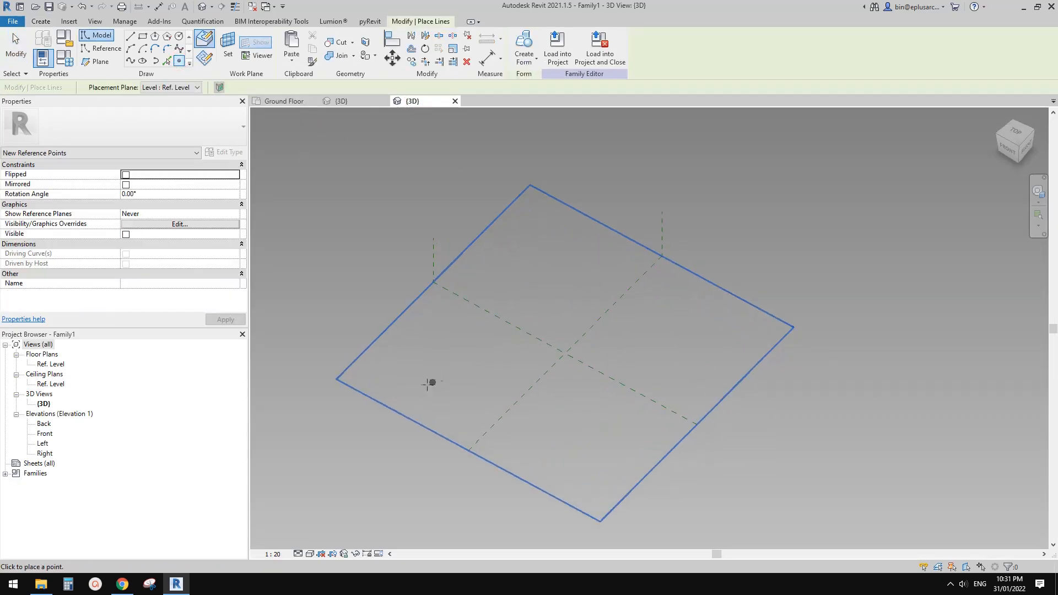
left_click(454, 356)
left_click(466, 345)
left_click(476, 336)
left_click(506, 306)
left_click(527, 284)
left_click(559, 257)
key("Escape")
key("Escape")
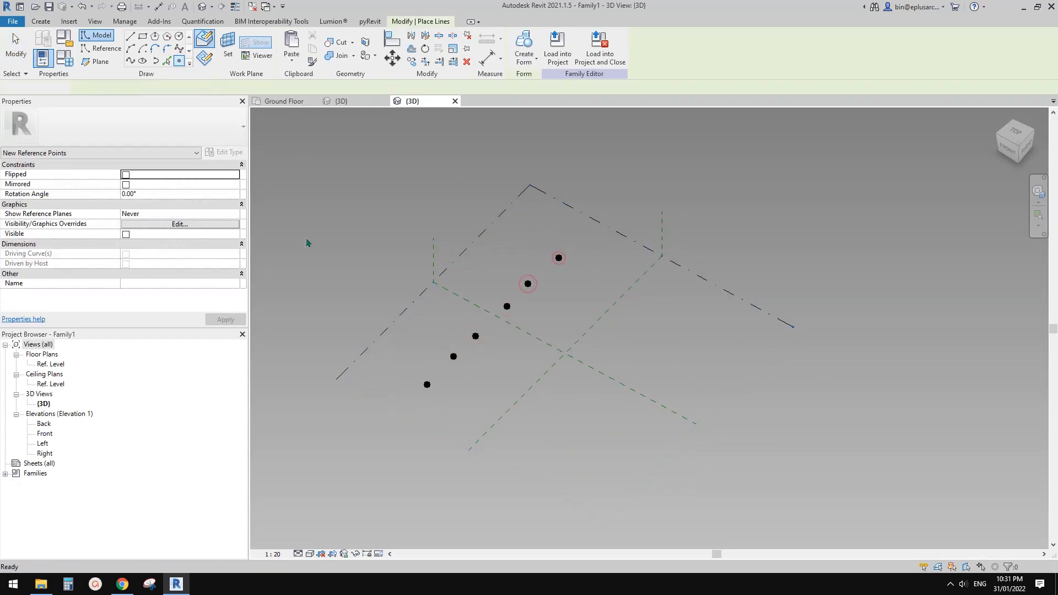
- Make all six reference points adaptive
left_click_drag(310, 240, 630, 423)
left_click(575, 47)
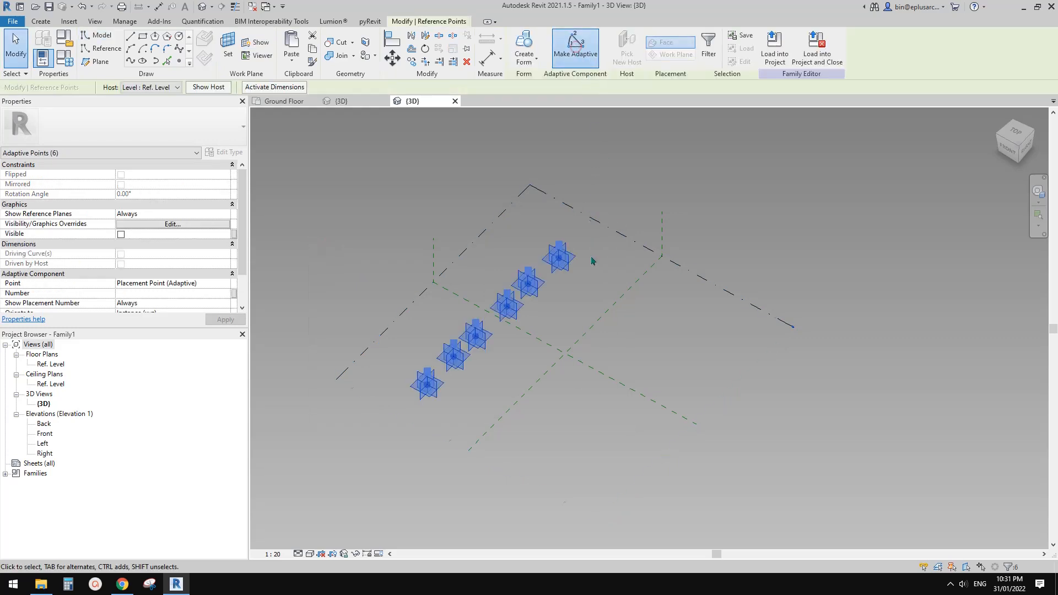
middle_click_drag(554, 264, 503, 283, "shift")
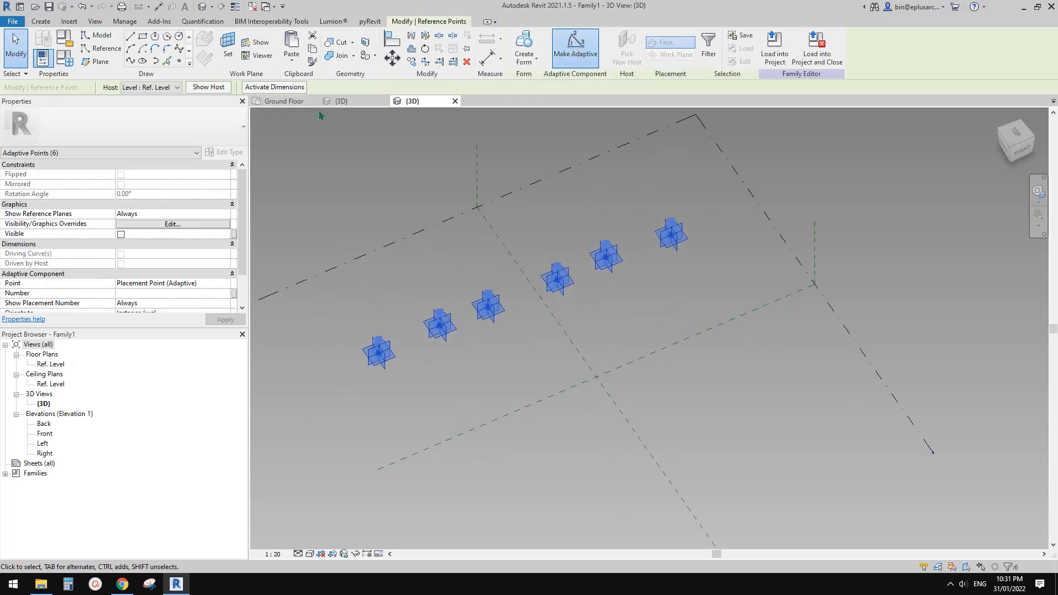
- Draw a spline through the six adaptive points and convert it to a reference line
left_click(142, 61)
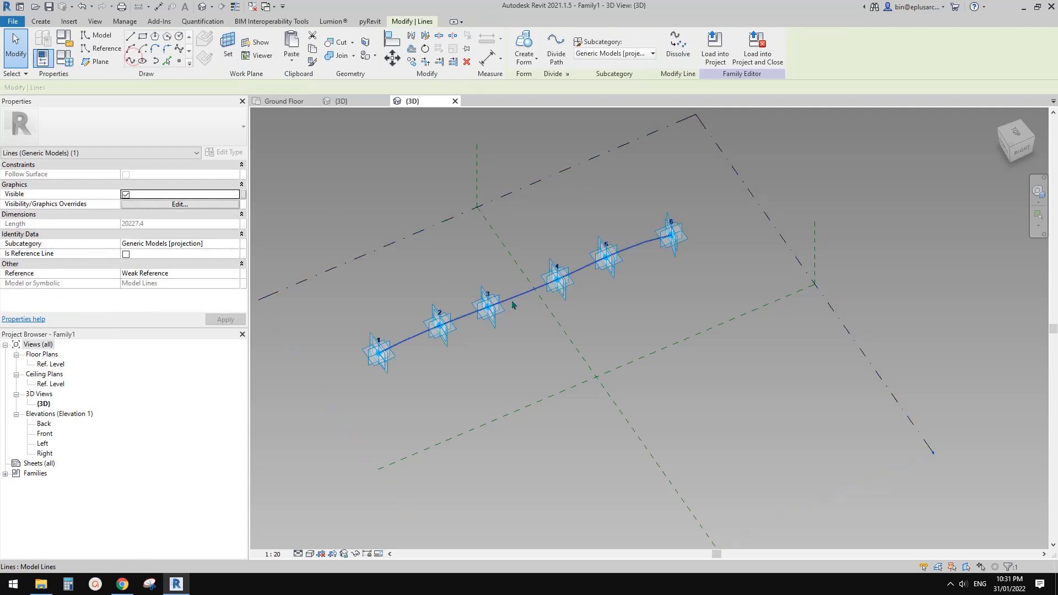
left_click(125, 254)
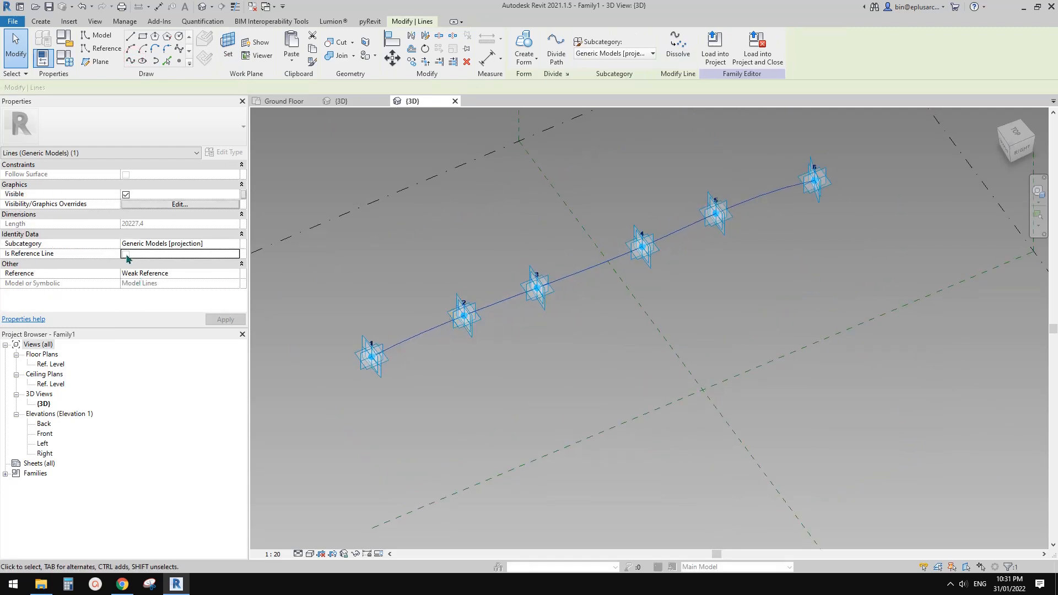
key("Escape")
- Place a reference point on the spline between adaptive points 1 and 2 and draw a reference-line rectangle around it on its normal plane
left_click(178, 62)
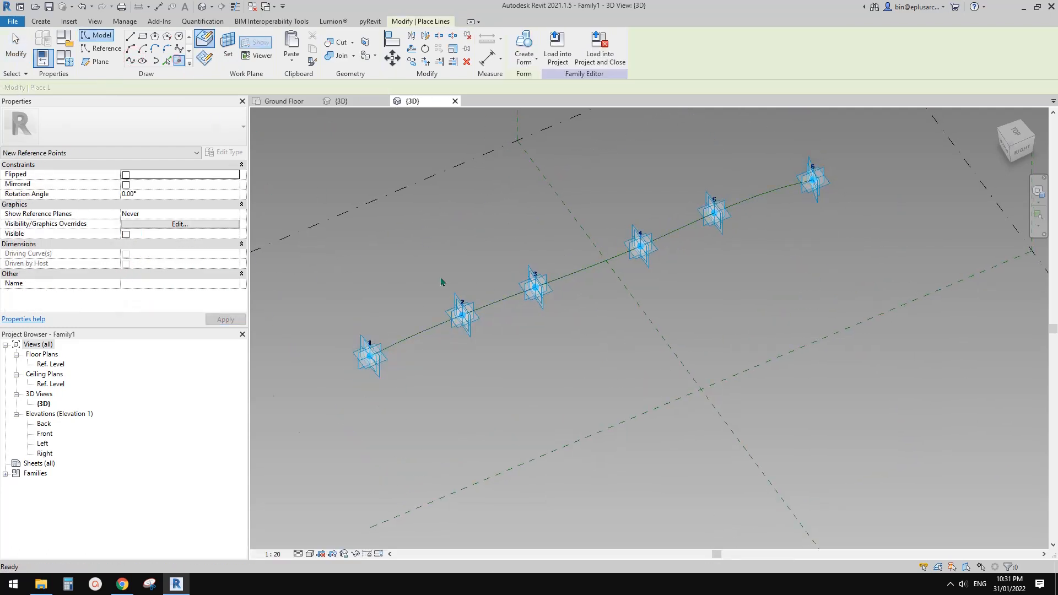
scroll(419, 324, "up", 2)
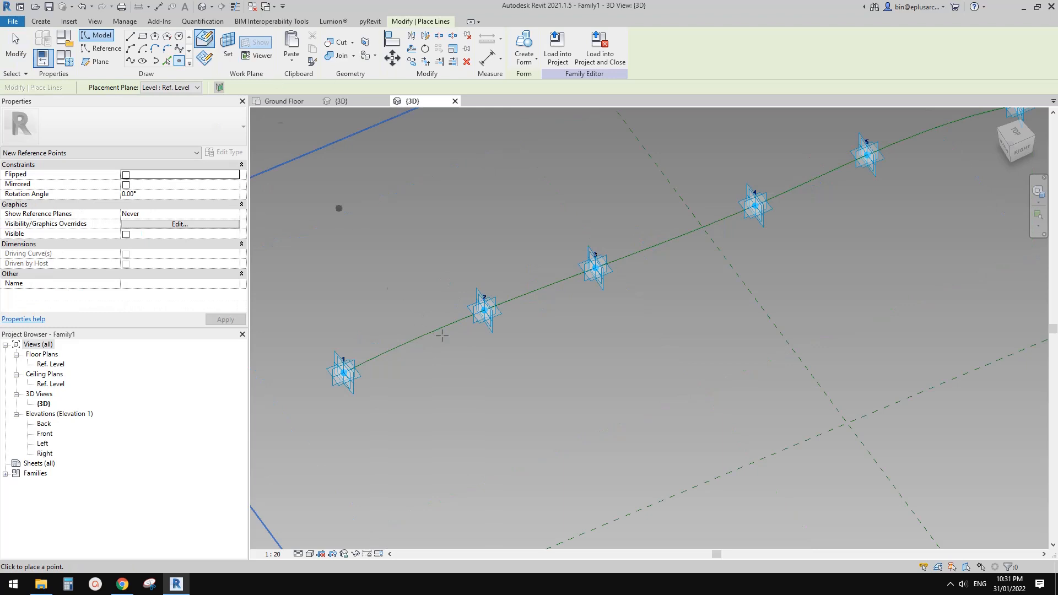
left_click(100, 48)
left_click(144, 37)
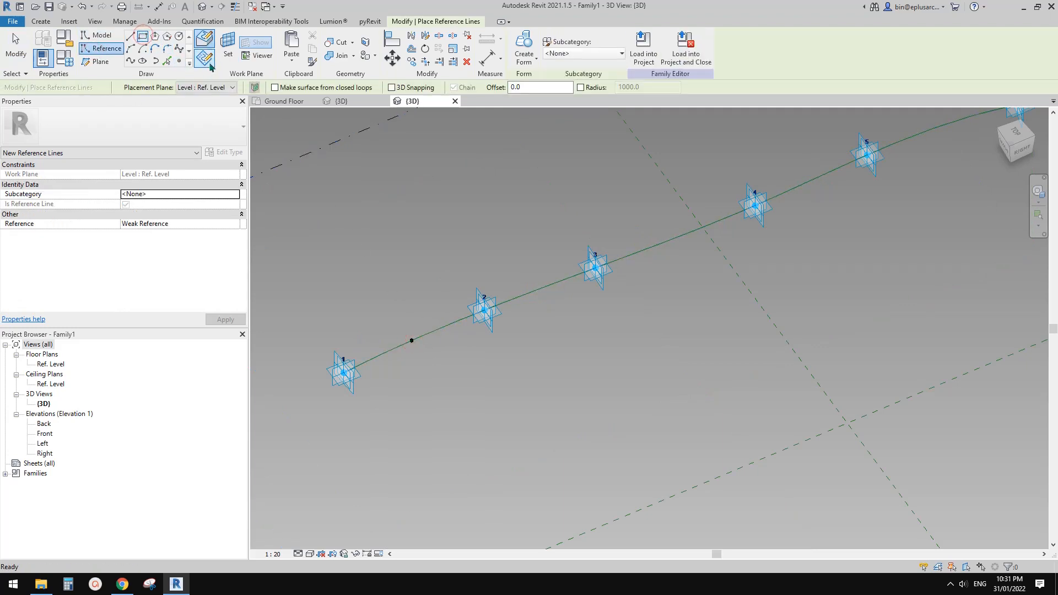
left_click(229, 48)
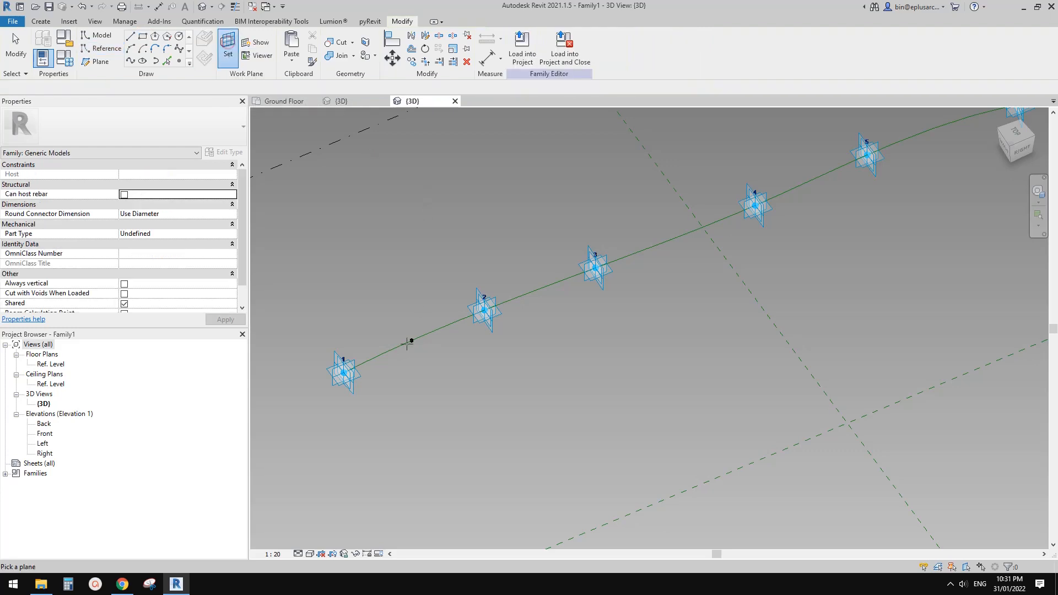
scroll(413, 340, "up", 2)
left_click(419, 337)
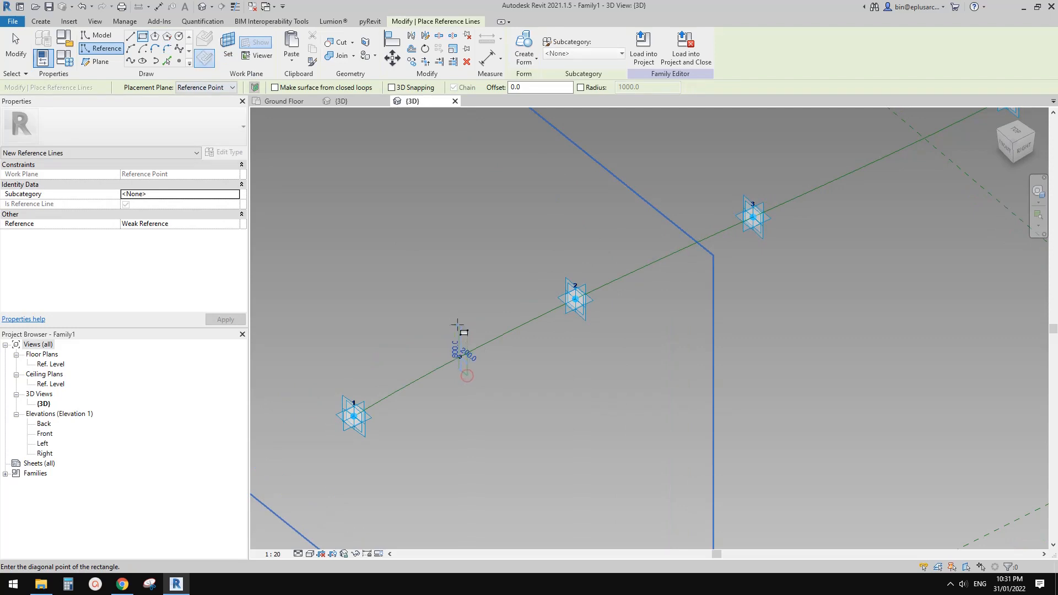
scroll(462, 346, "up", 2)
scroll(464, 346, "up", 3)
middle_click_drag(470, 356, 612, 389, "shift")
key("Escape")
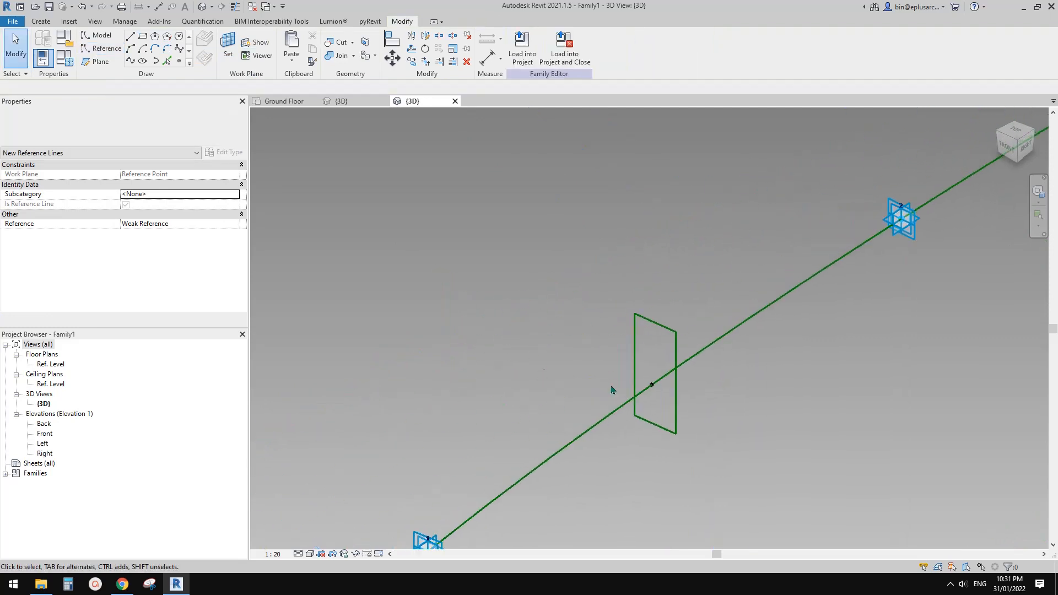
- Associate the rotation angle of the rectangle's host point with a new instance family parameter named A
scroll(699, 386, "up", 1)
middle_click_drag(702, 387, 496, 321)
scroll(493, 321, "up", 1)
key("Tab")
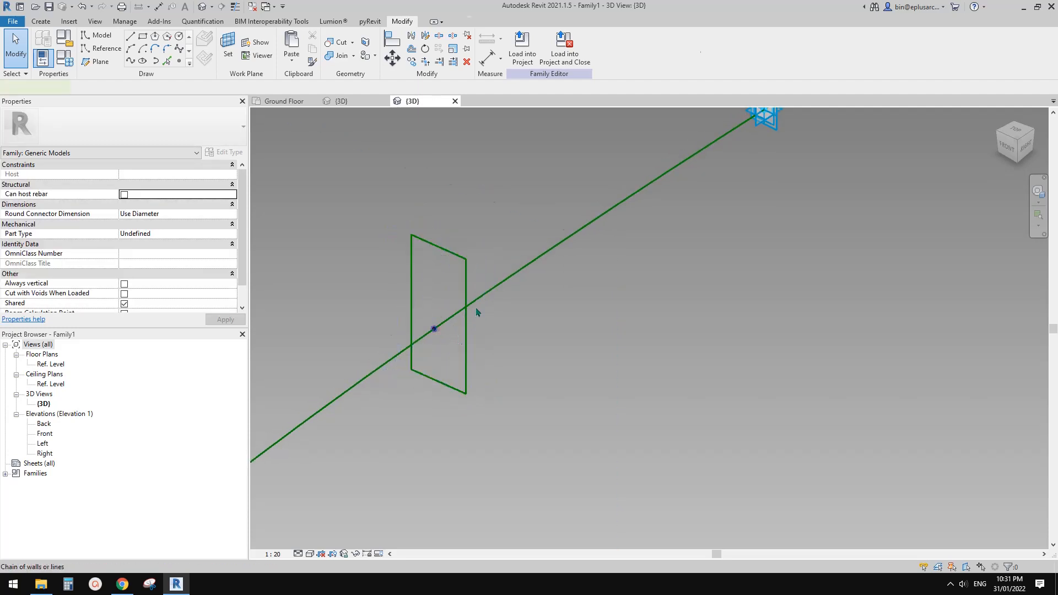
left_click(434, 329)
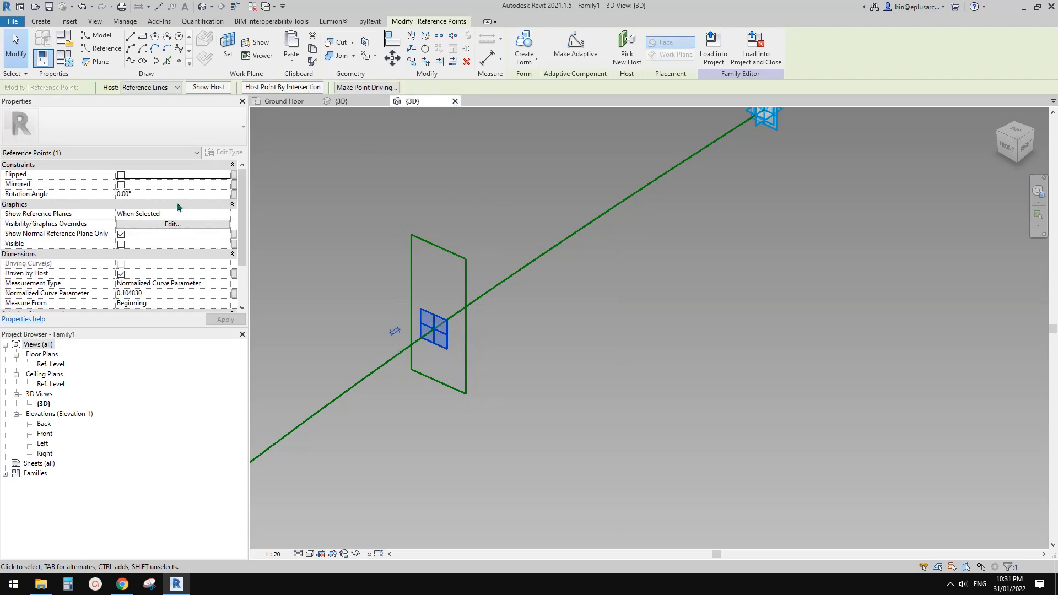
left_click(234, 195)
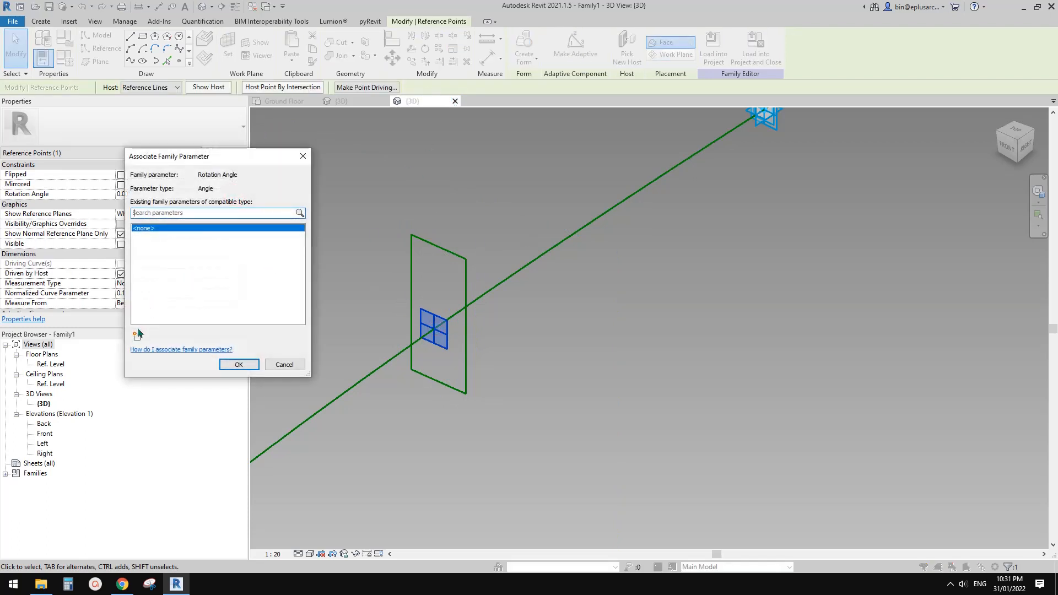
left_click(137, 334)
type("a")
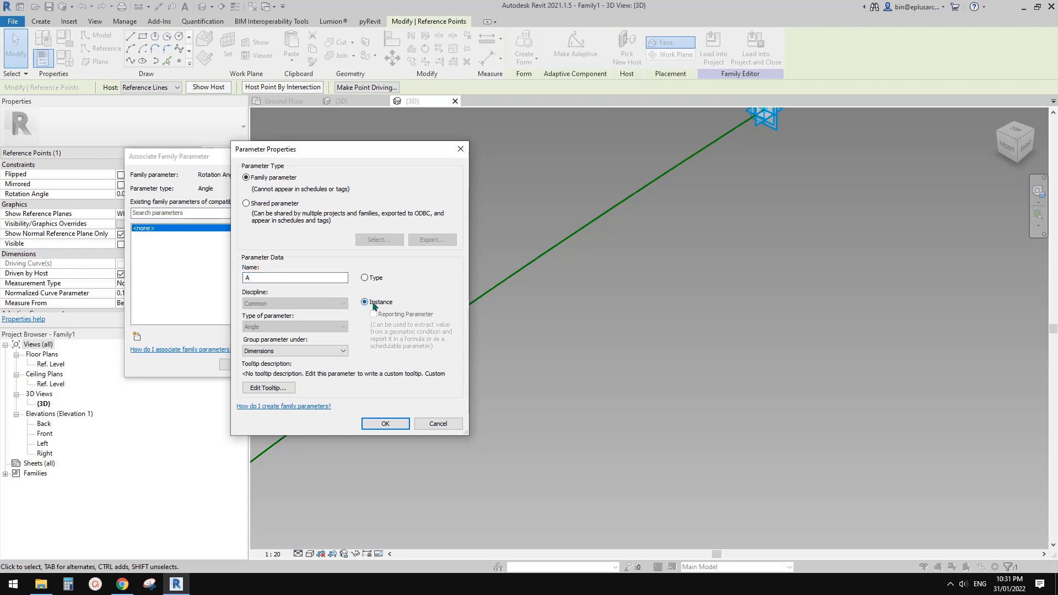
left_click(390, 422)
left_click(239, 365)
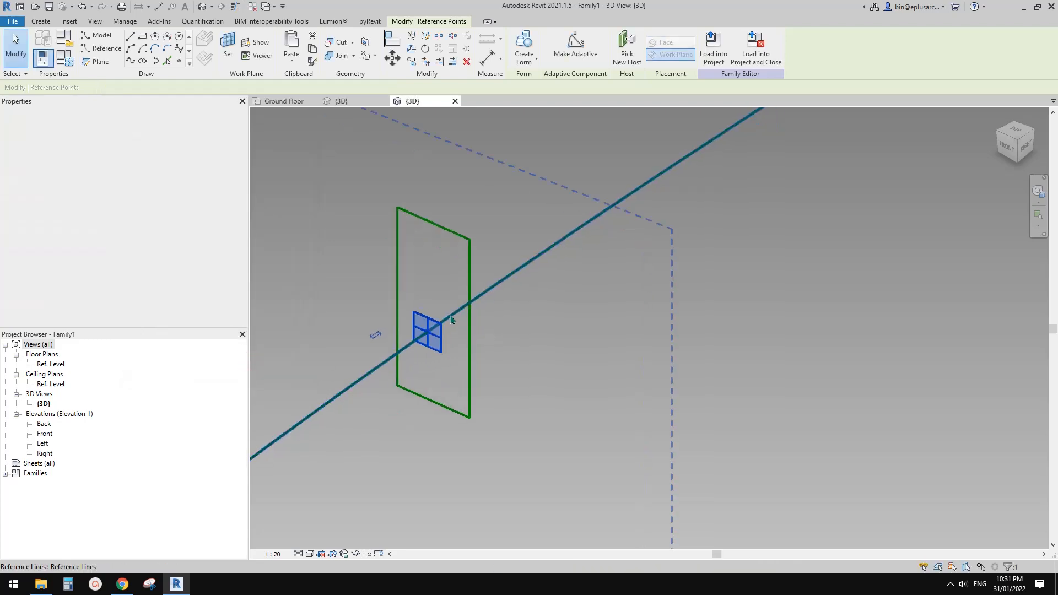
key("Escape")
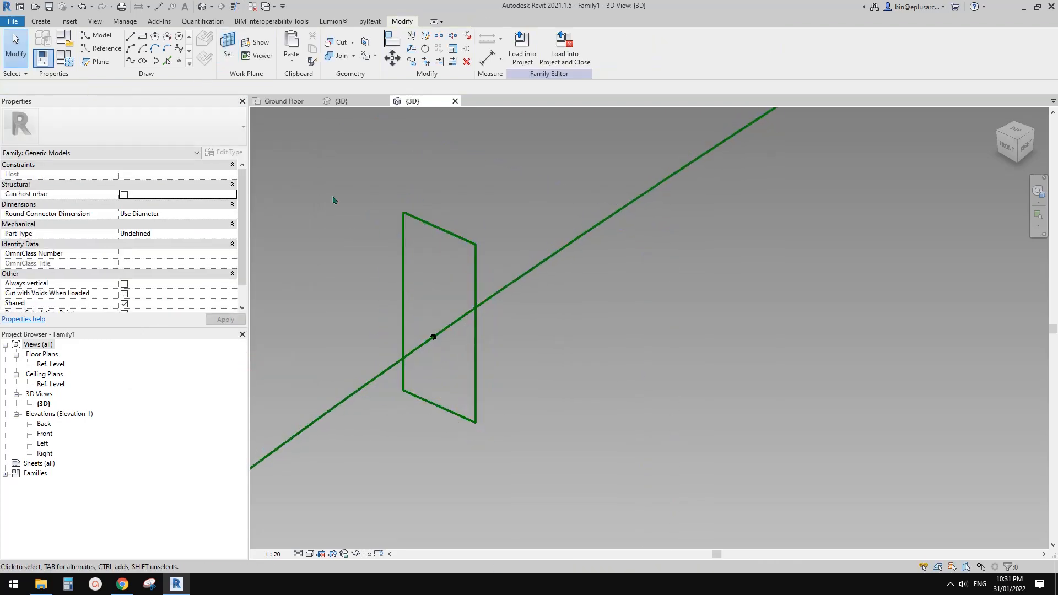
- Dimension the rectangle's two vertical sides from its host point with permanent dimensions
left_click(478, 293)
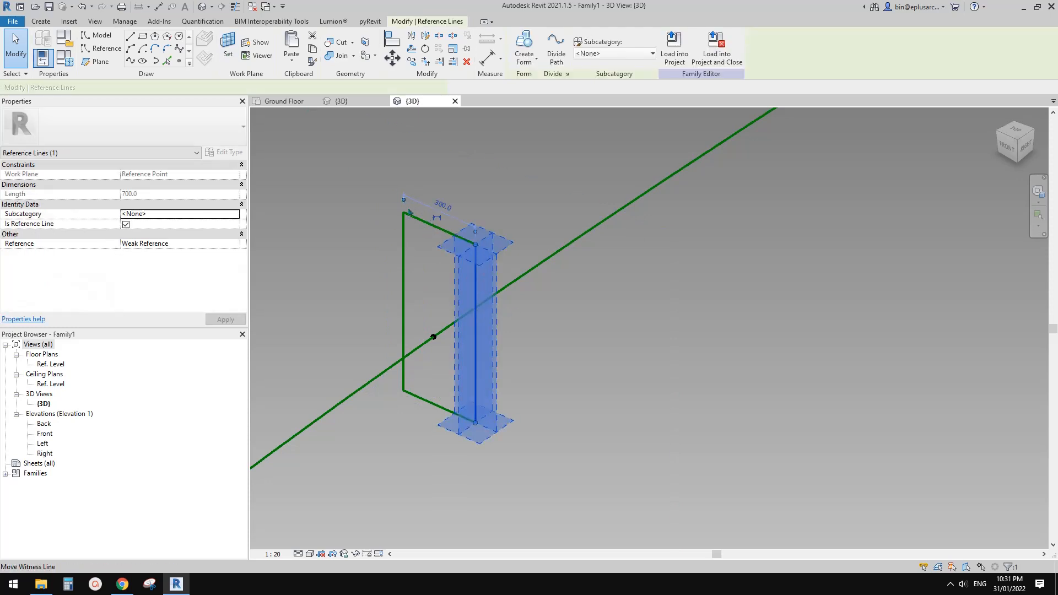
left_click_drag(453, 332, 436, 339)
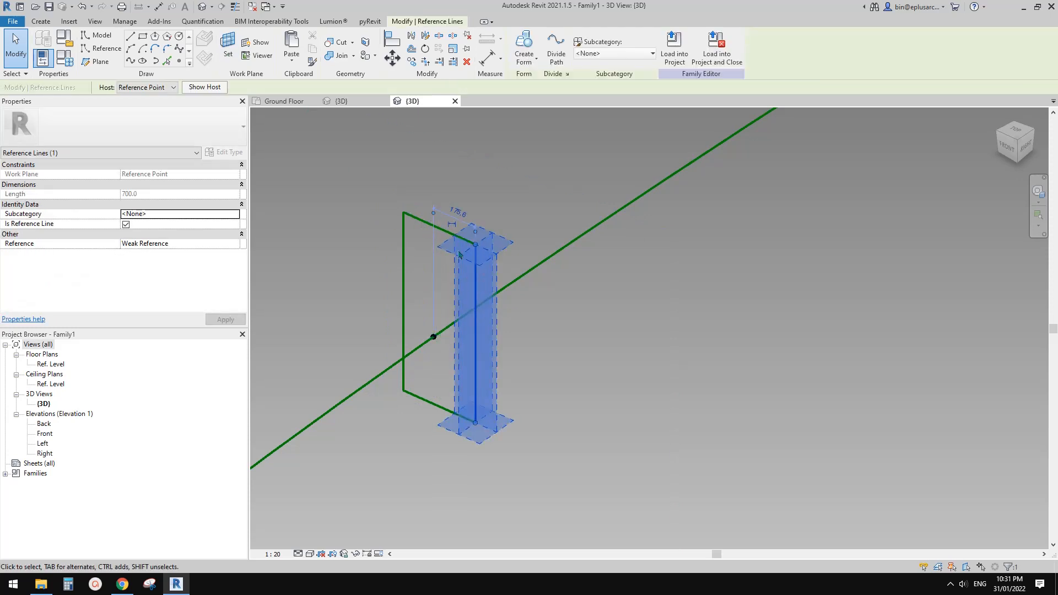
left_click(452, 224)
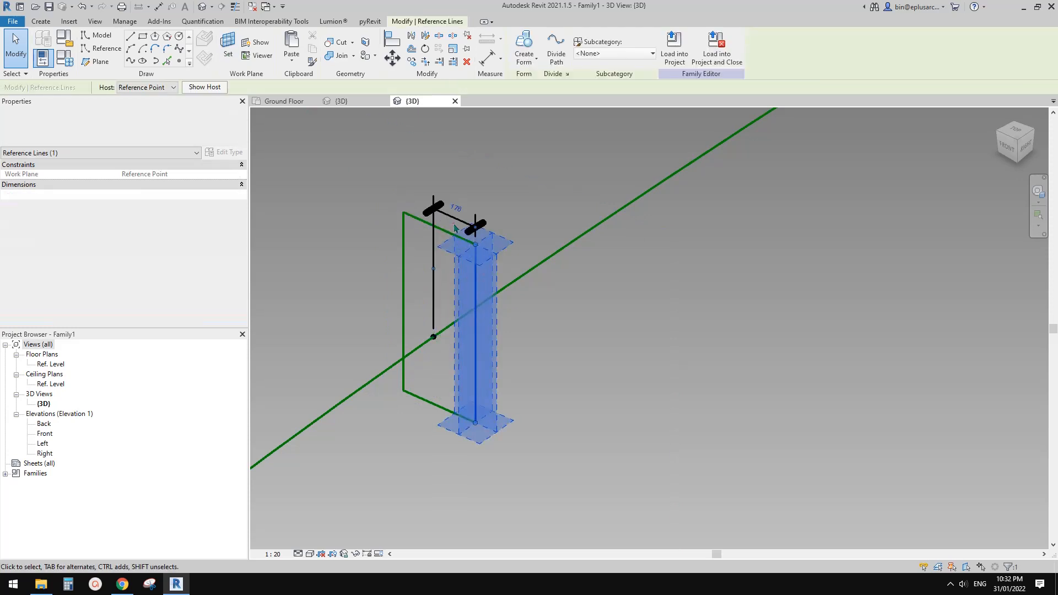
left_click(403, 242)
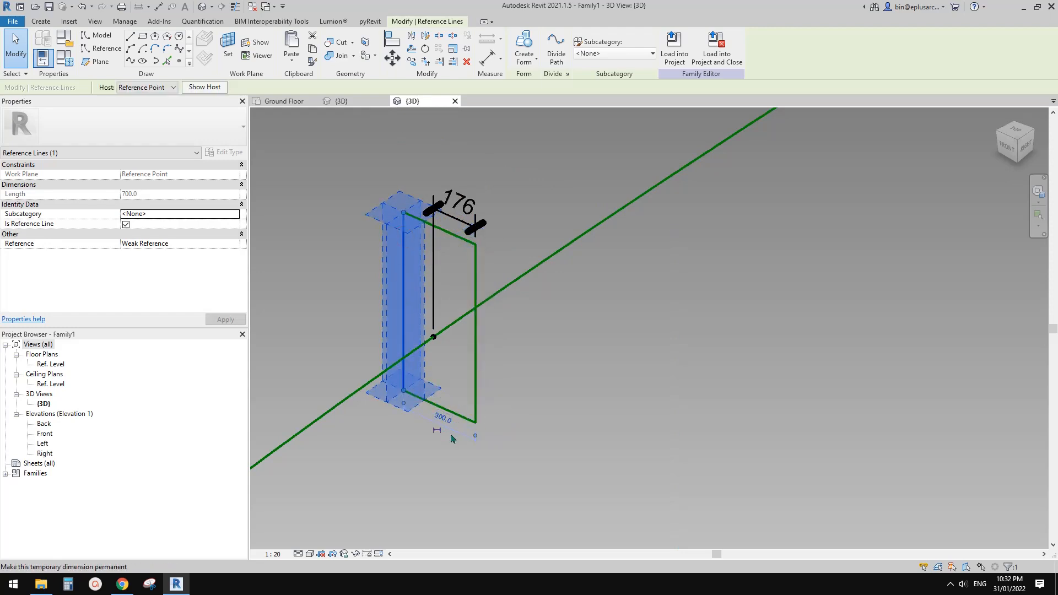
left_click_drag(433, 336, 434, 337)
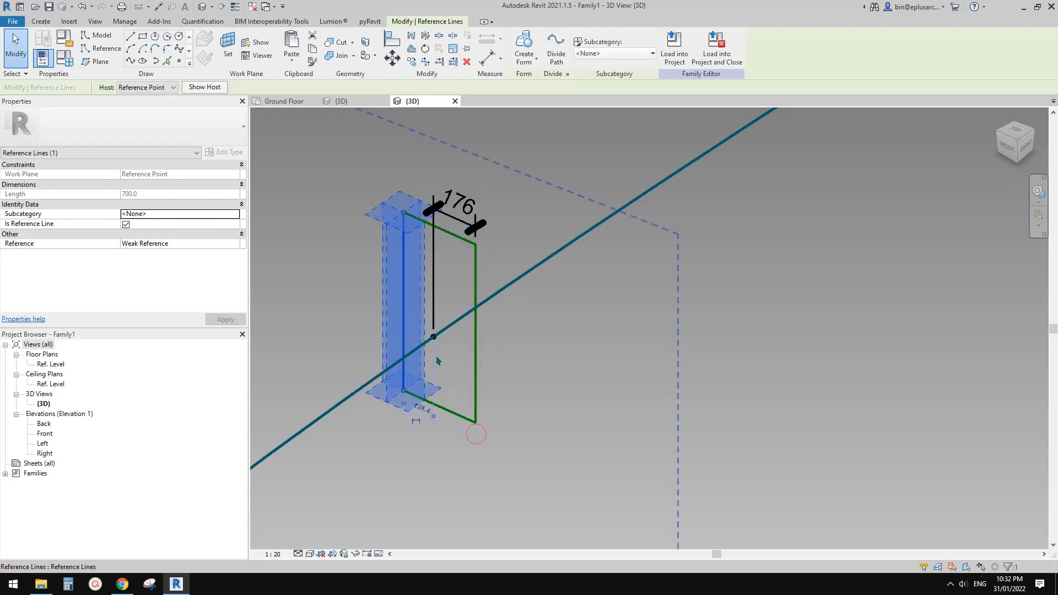
left_click(417, 421)
key("Escape")
- Dimension the rectangle's lower and upper edges from its host point with permanent dimensions
key("Tab")
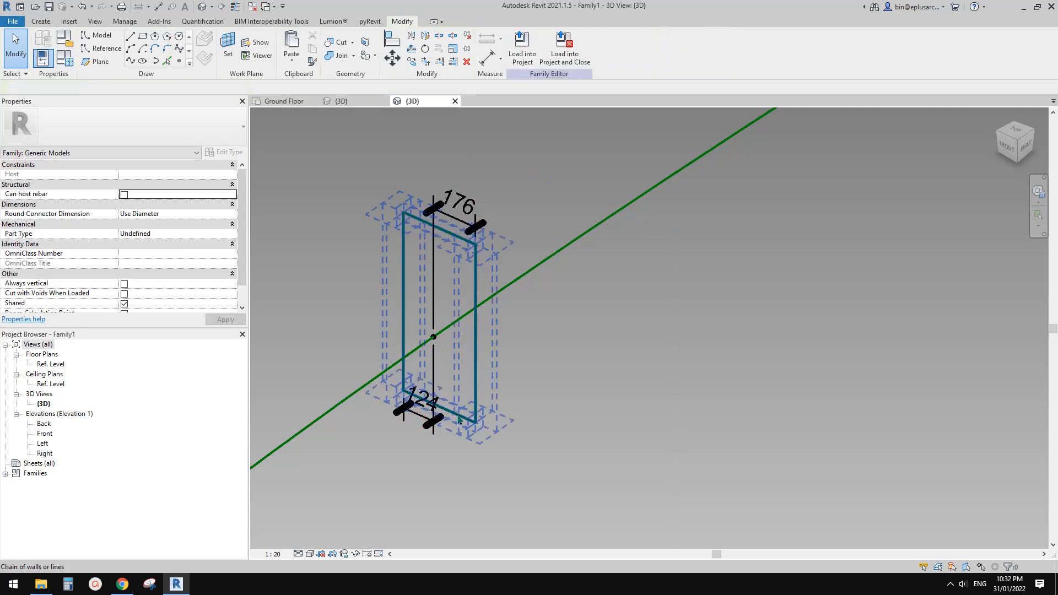
key("Tab")
left_click(458, 420)
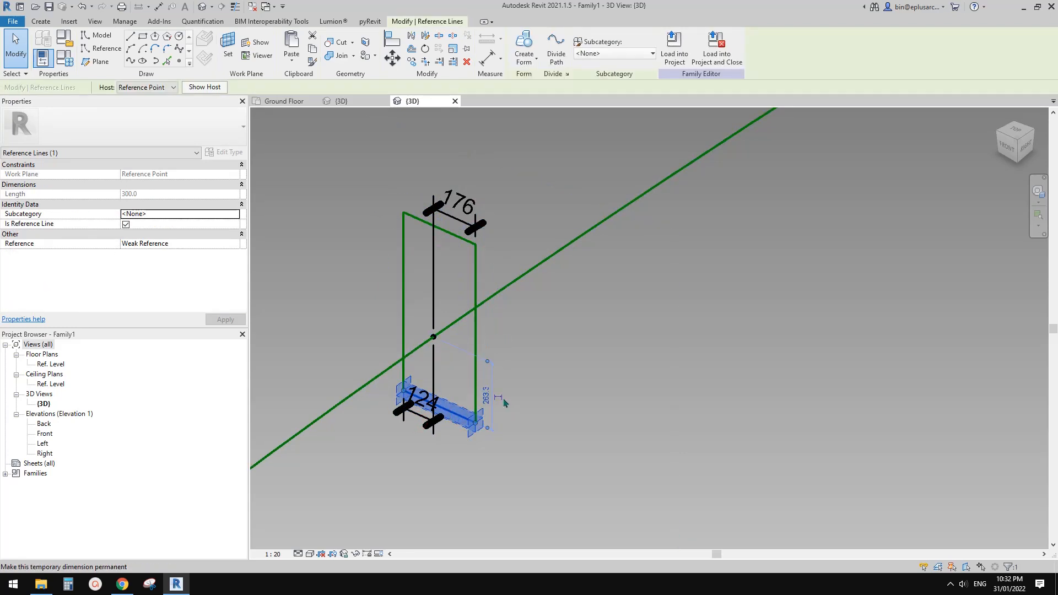
key("Escape")
key("Tab")
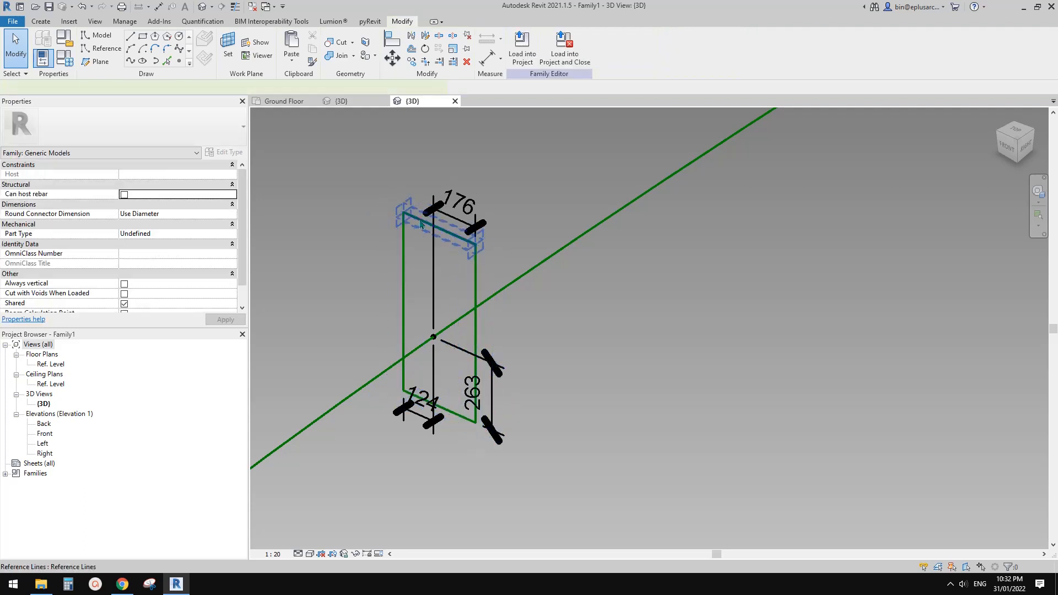
left_click(429, 224)
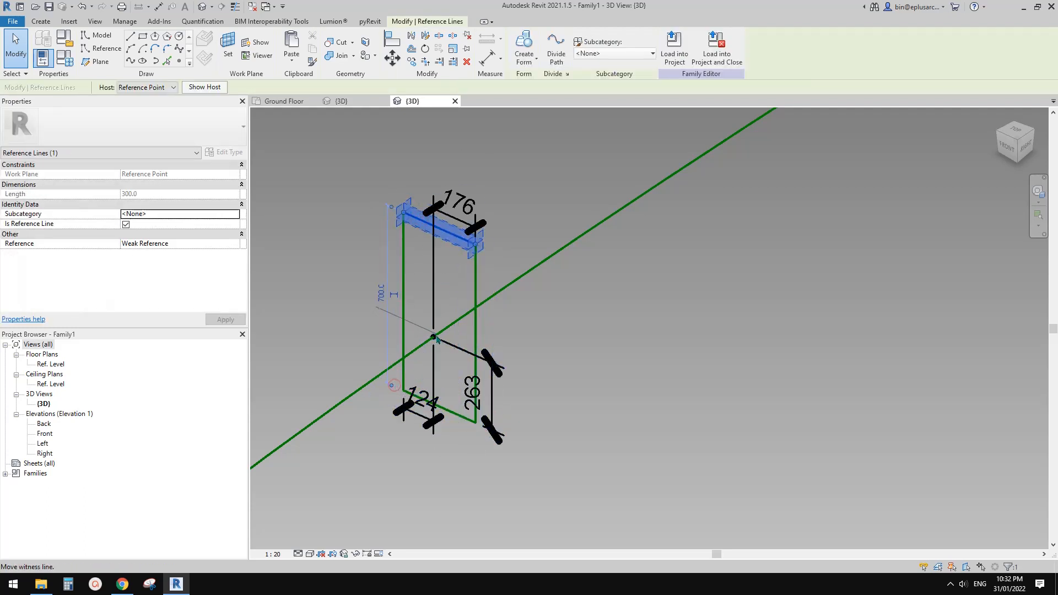
left_click(394, 260)
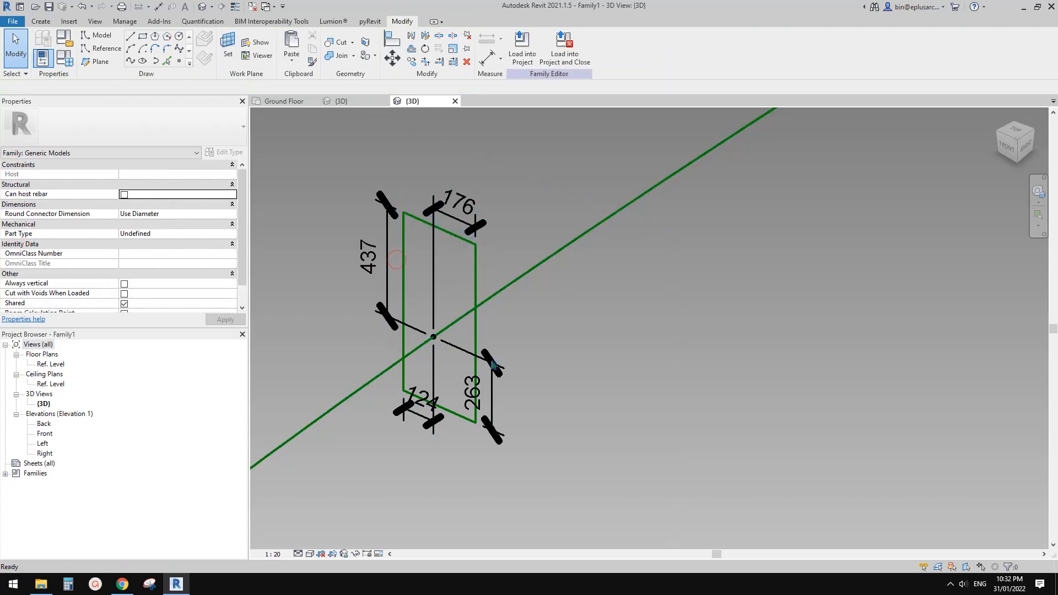
- Label both vertical dimensions of the rectangle with a new instance family parameter named W1
left_click(387, 265)
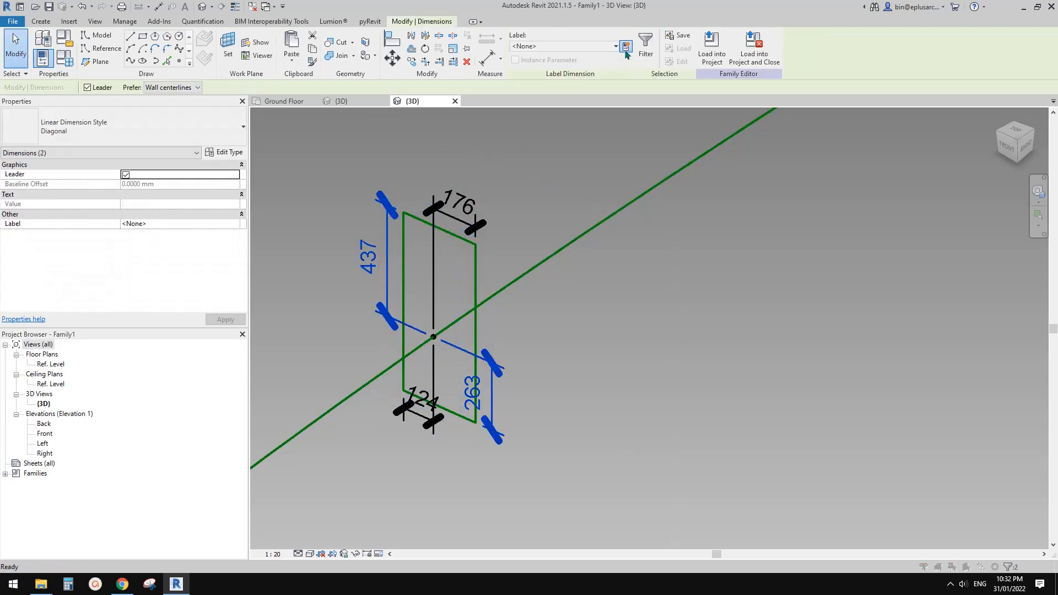
left_click(626, 49)
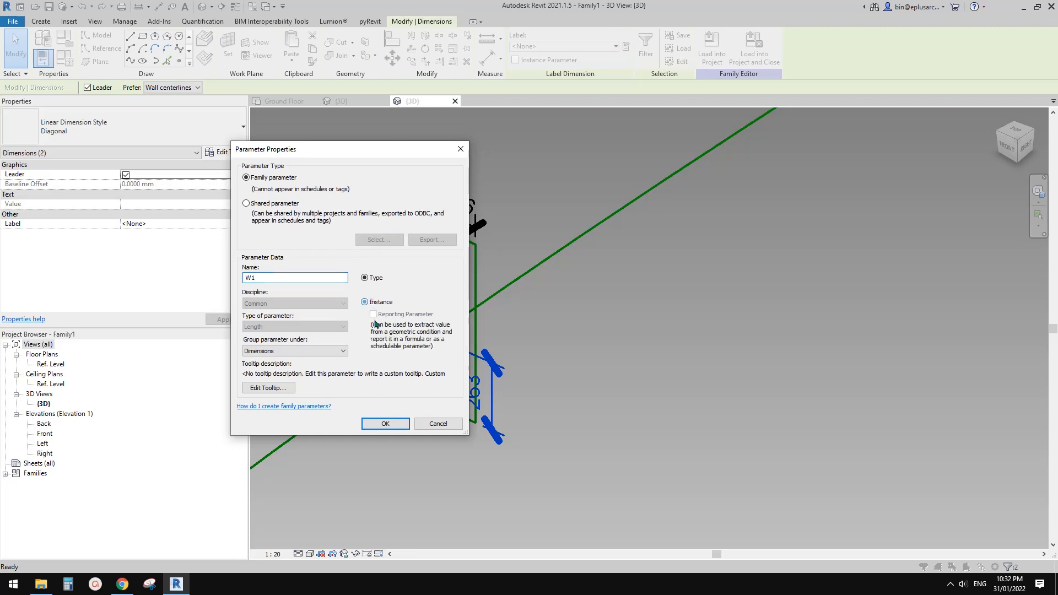
left_click(386, 421)
- Label the two dimensions across the rectangle's width with a new instance family parameter named W2
left_click(455, 213)
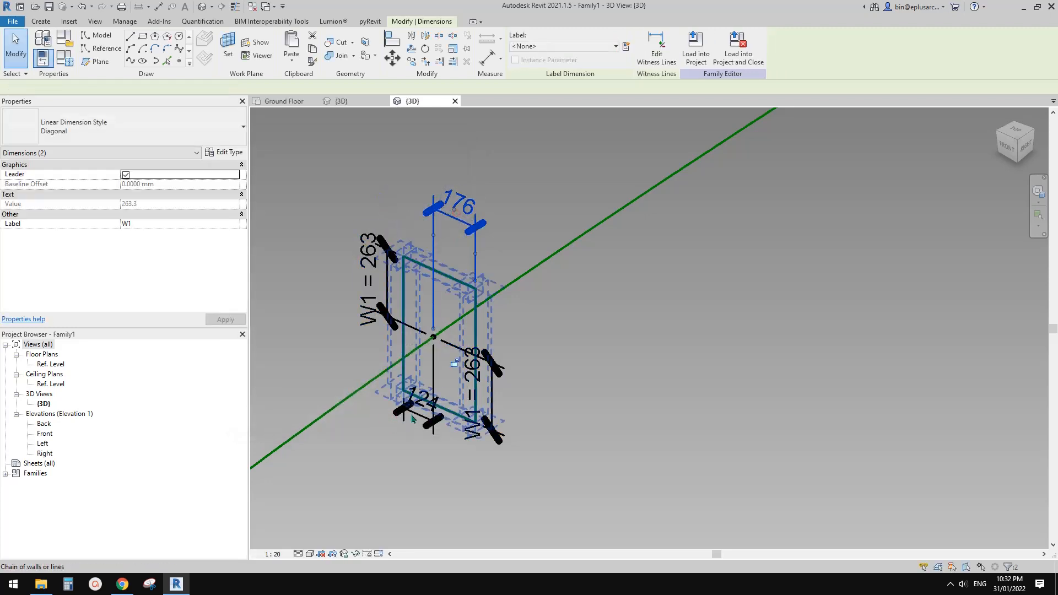
left_click(413, 416, "ctrl")
left_click(626, 48)
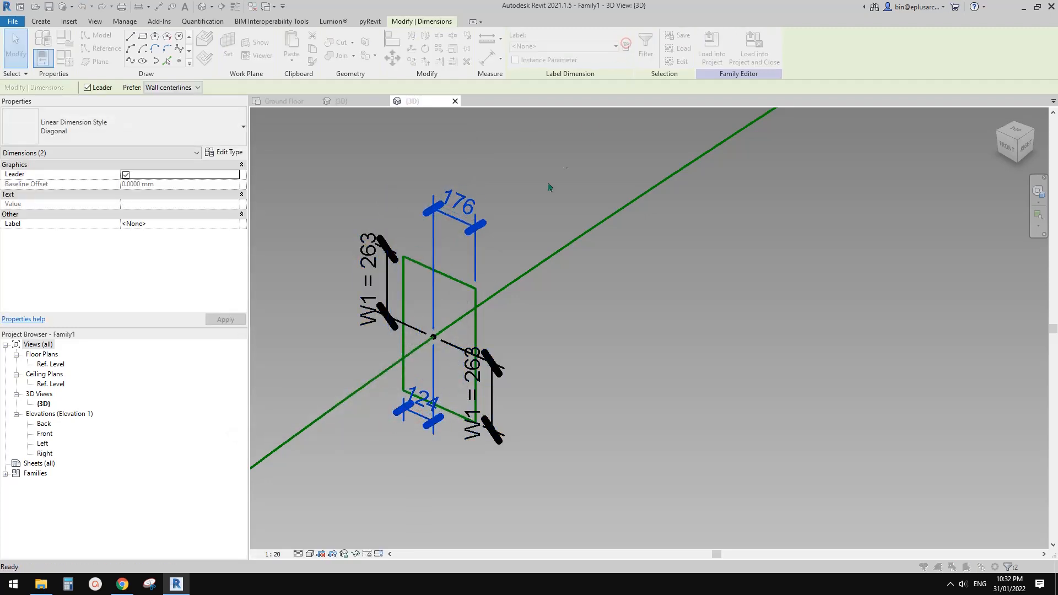
type("W")
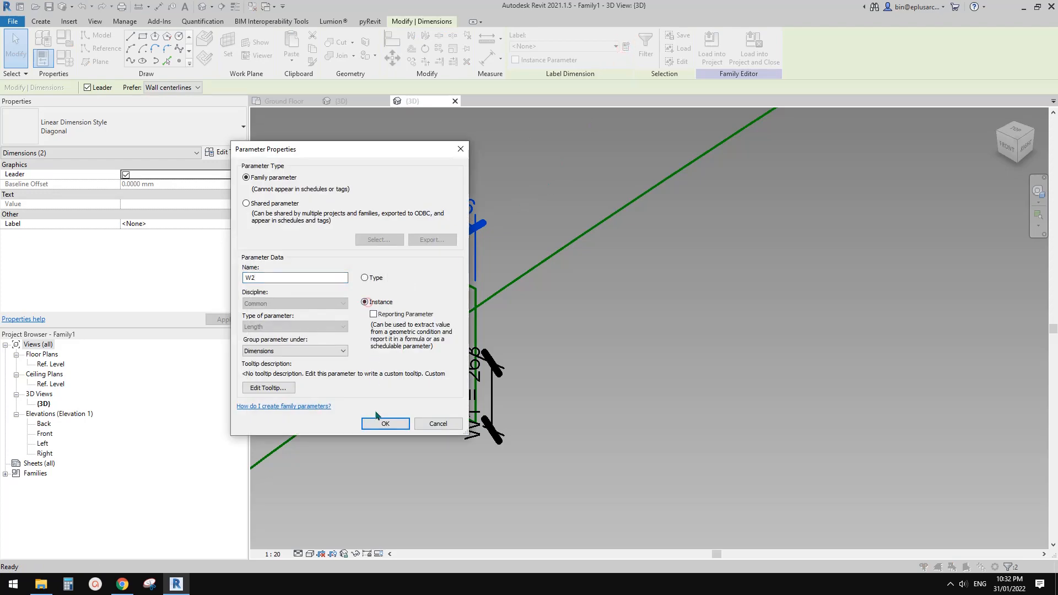
type("2")
left_click(381, 422)
- Copy the rectangle together with its host point and its W1 and W2 dimensions to a free spot beside the spline
middle_click_drag(578, 325, 524, 321, "shift")
scroll(499, 327, "down", 5)
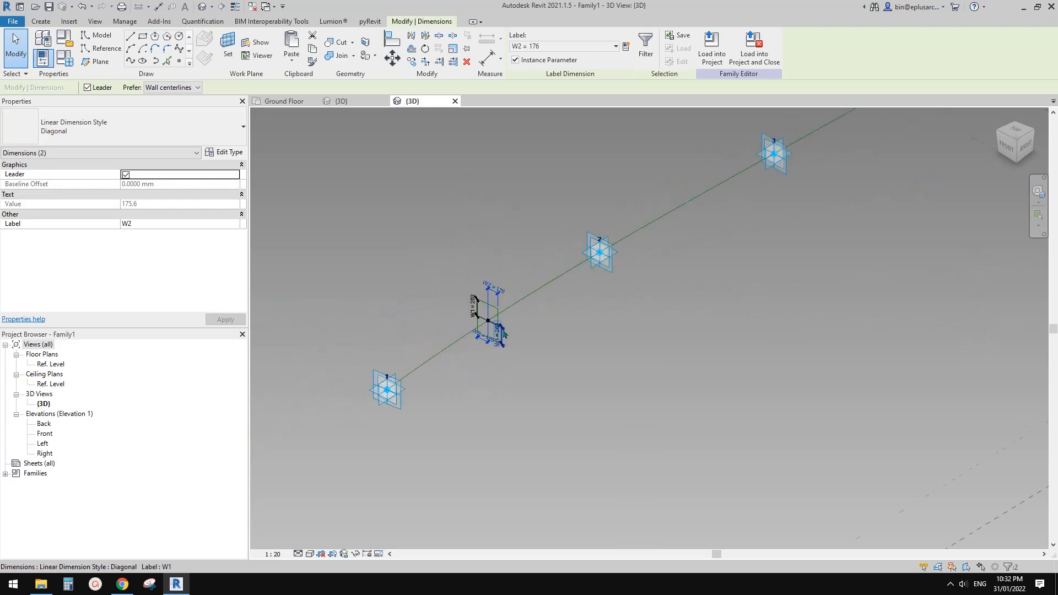
scroll(551, 271, "up", 1)
left_click(551, 271)
key("Tab")
left_click(490, 320)
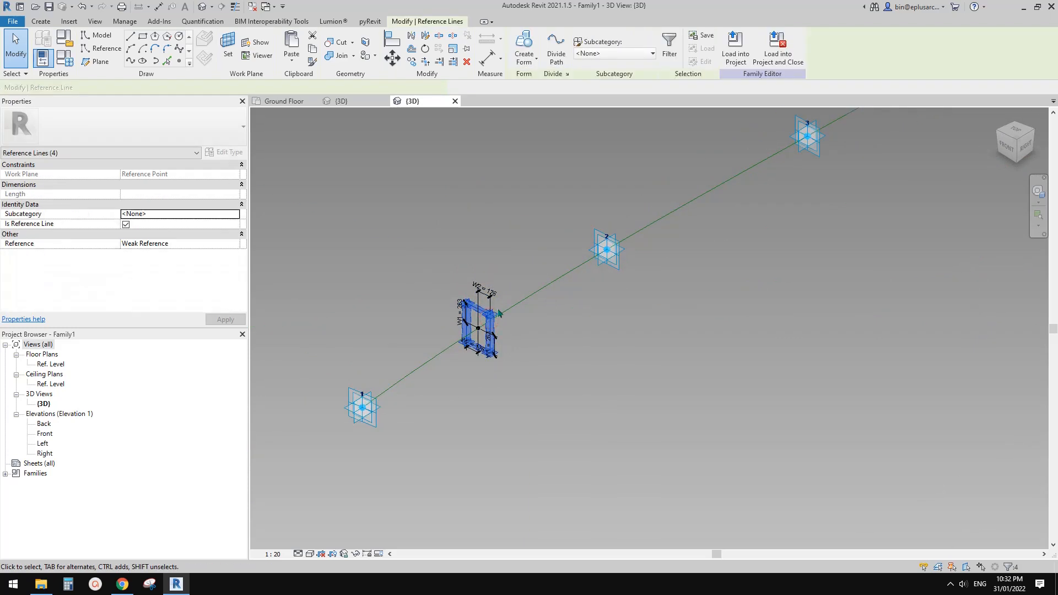
middle_click_drag(540, 313, 441, 325)
scroll(441, 326, "down", 2)
middle_click_drag(519, 338, 493, 350)
middle_click_drag(414, 352, 357, 351, "shift")
scroll(355, 350, "up", 3)
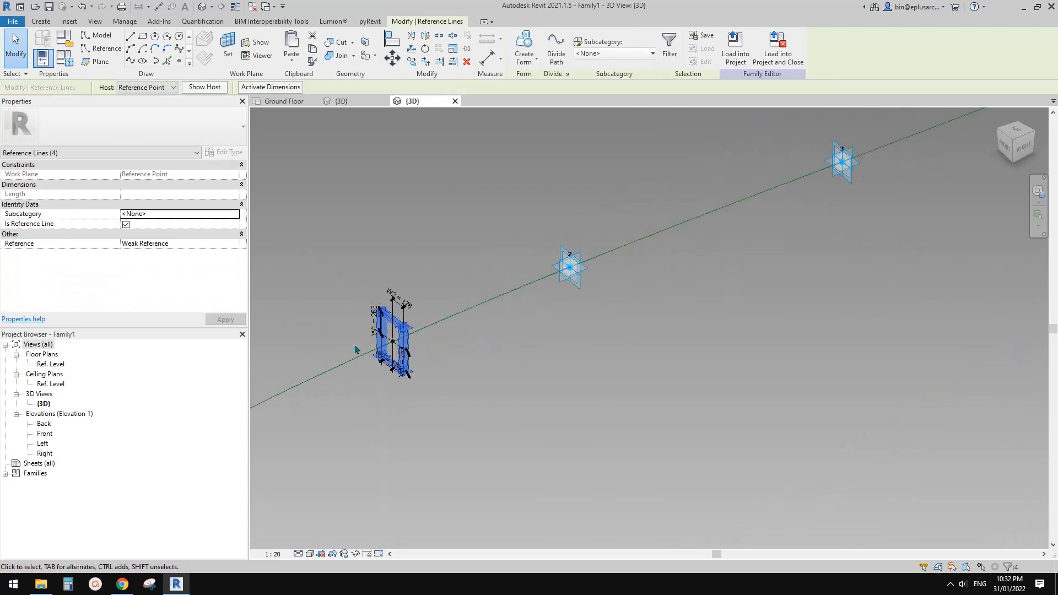
left_click_drag(350, 229, 446, 404)
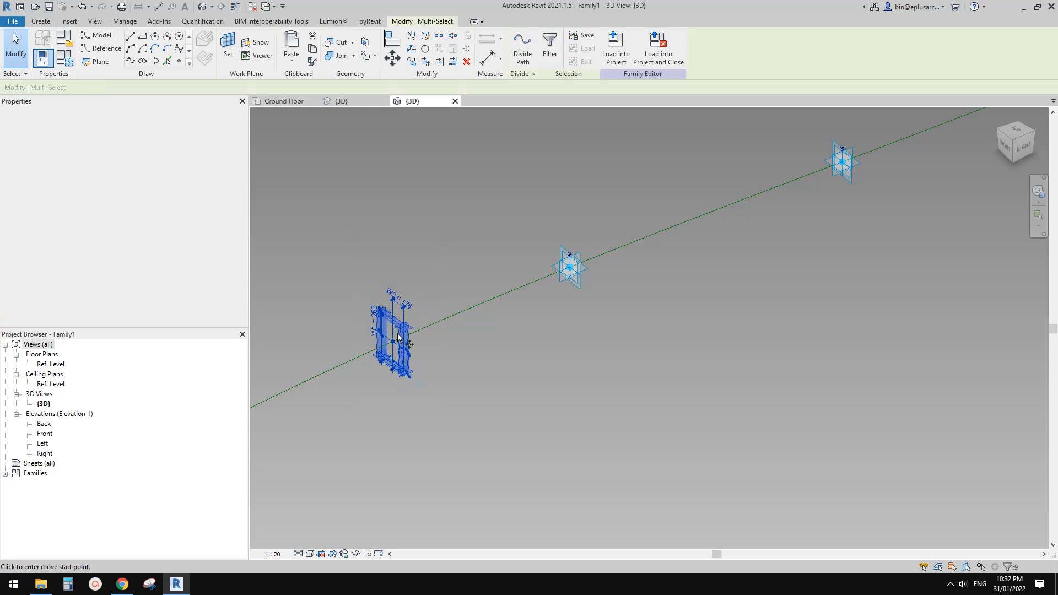
left_click(479, 384)
scroll(394, 344, "up", 2)
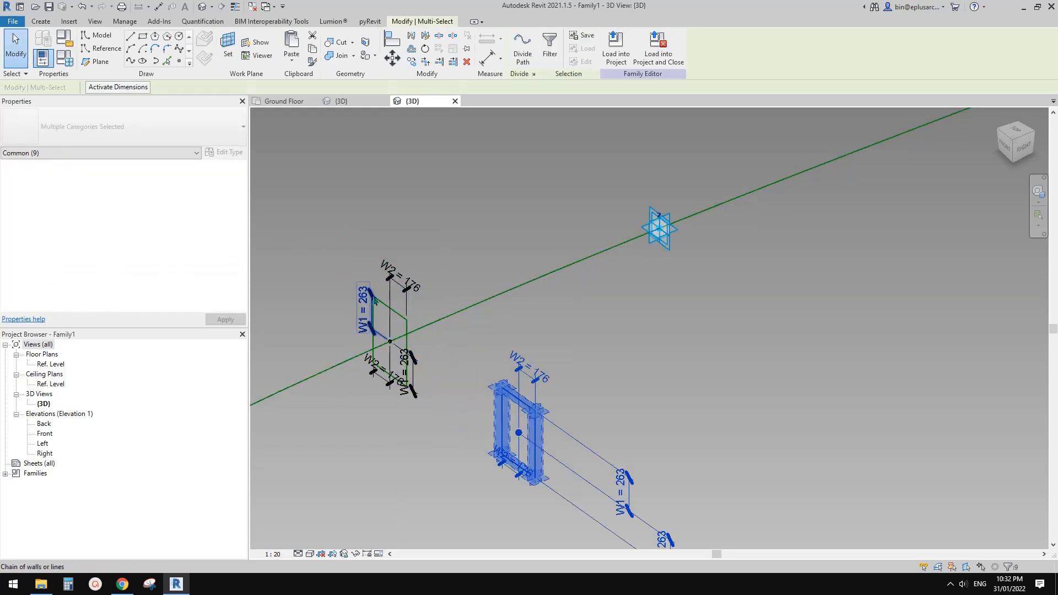
scroll(473, 362, "down", 1)
left_click(466, 372)
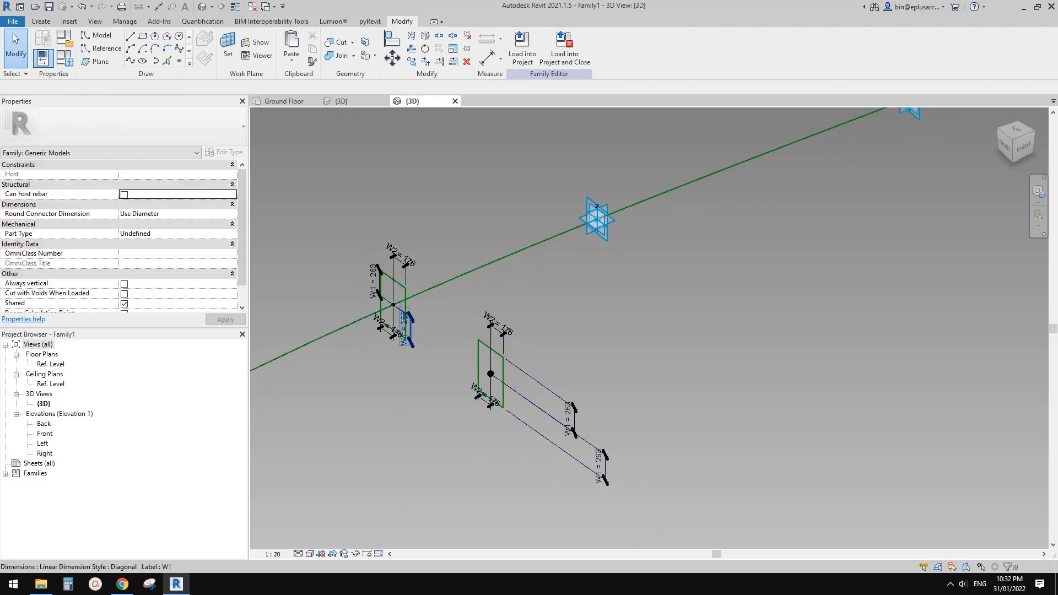
- Rehost the copied rectangle's reference point onto the spline between adaptive points 2 and 3
scroll(498, 392, "up", 2)
left_click(486, 363)
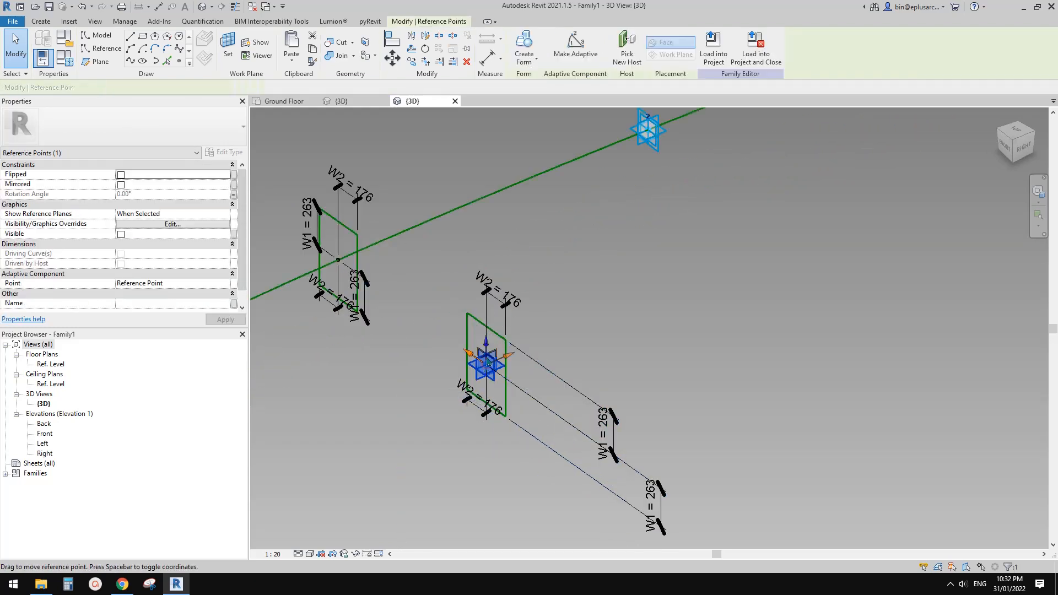
scroll(485, 363, "down", 3)
left_click(626, 45)
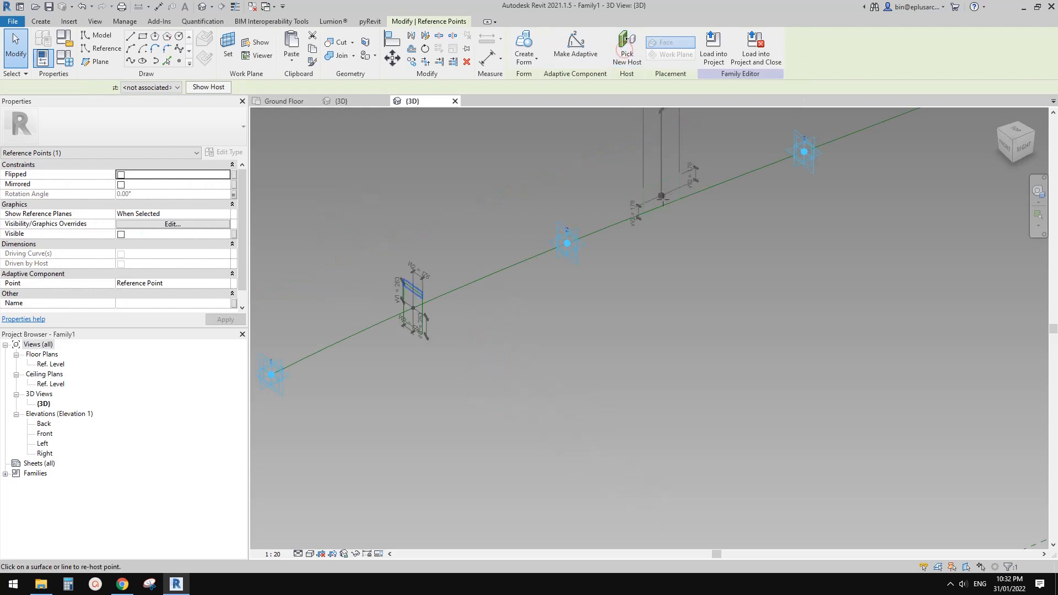
left_click(664, 205)
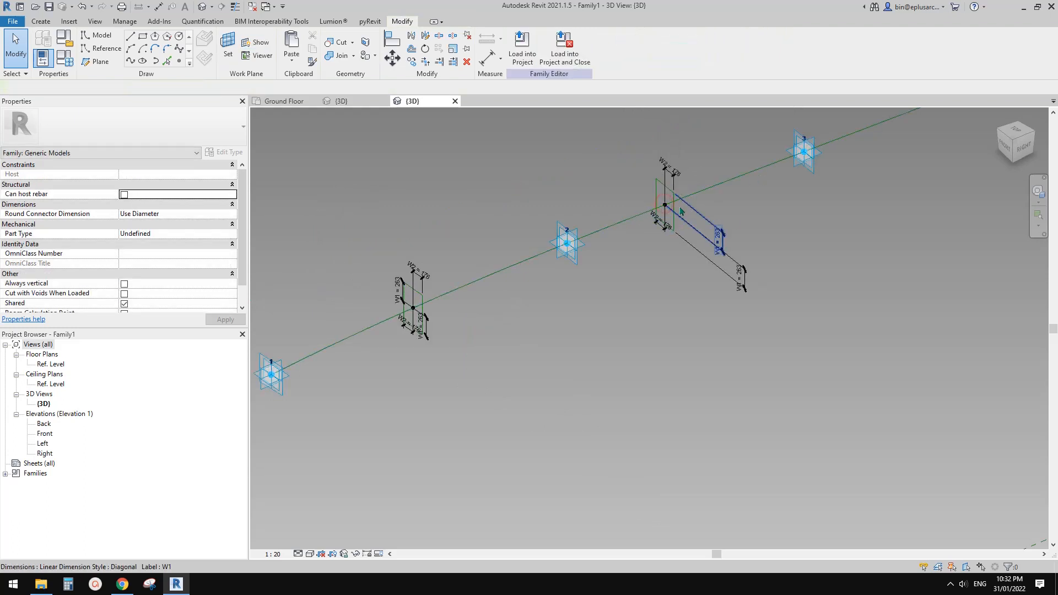
- Create a solid form from the two rectangle profiles with the spline as path
scroll(475, 348, "down", 3)
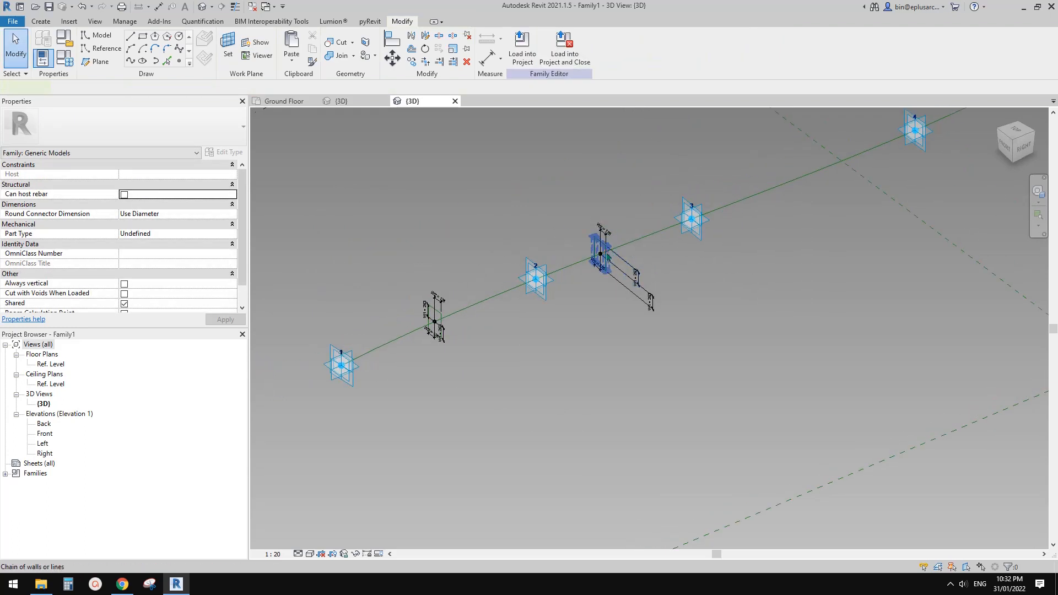
left_click(609, 256)
key("Tab")
scroll(440, 317, "up", 3)
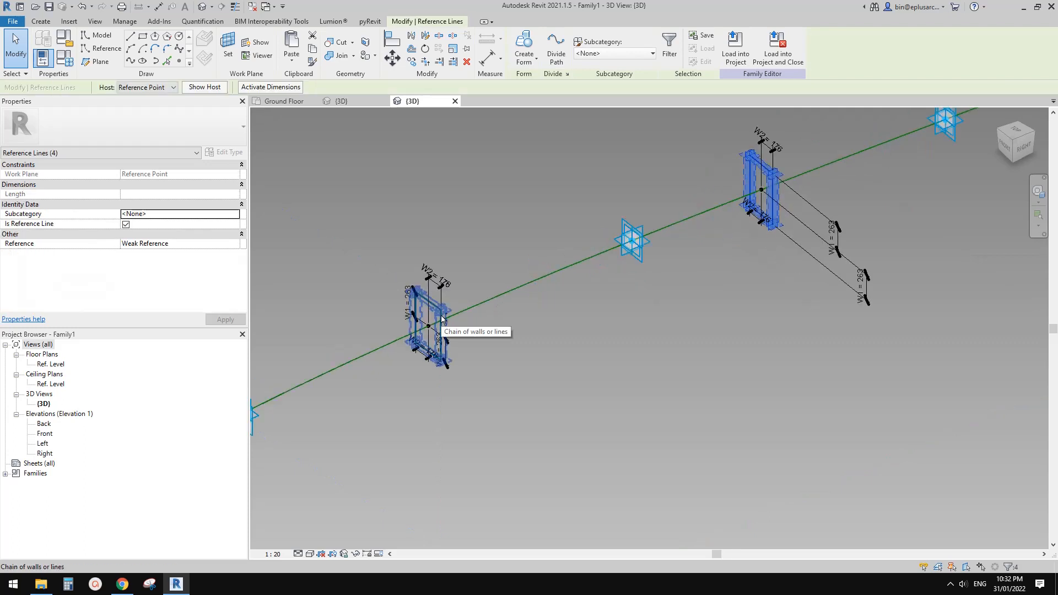
left_click(440, 317, "ctrl")
scroll(427, 319, "down", 3)
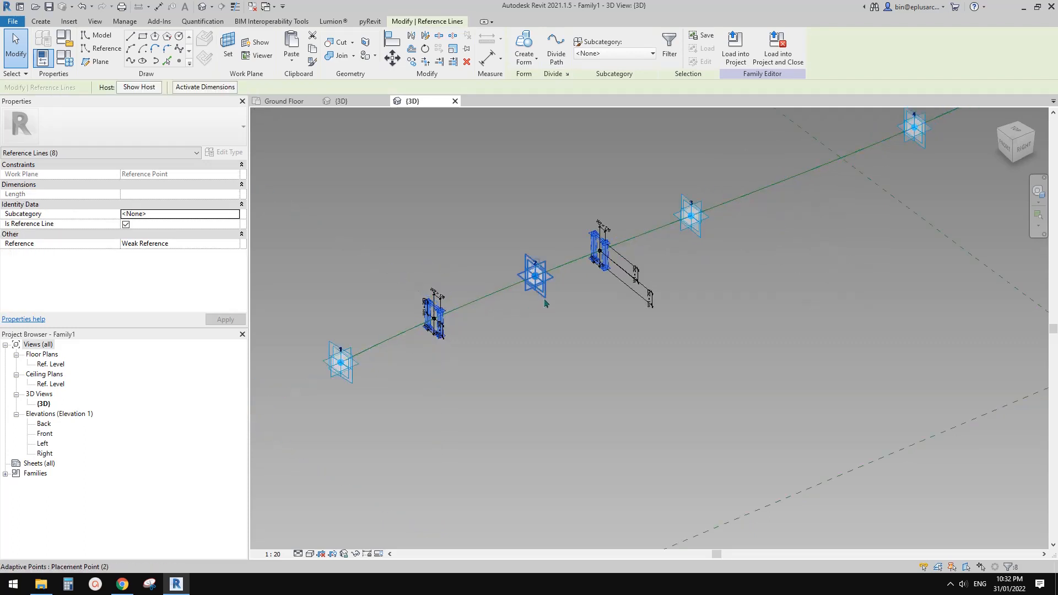
left_click(491, 293, "ctrl")
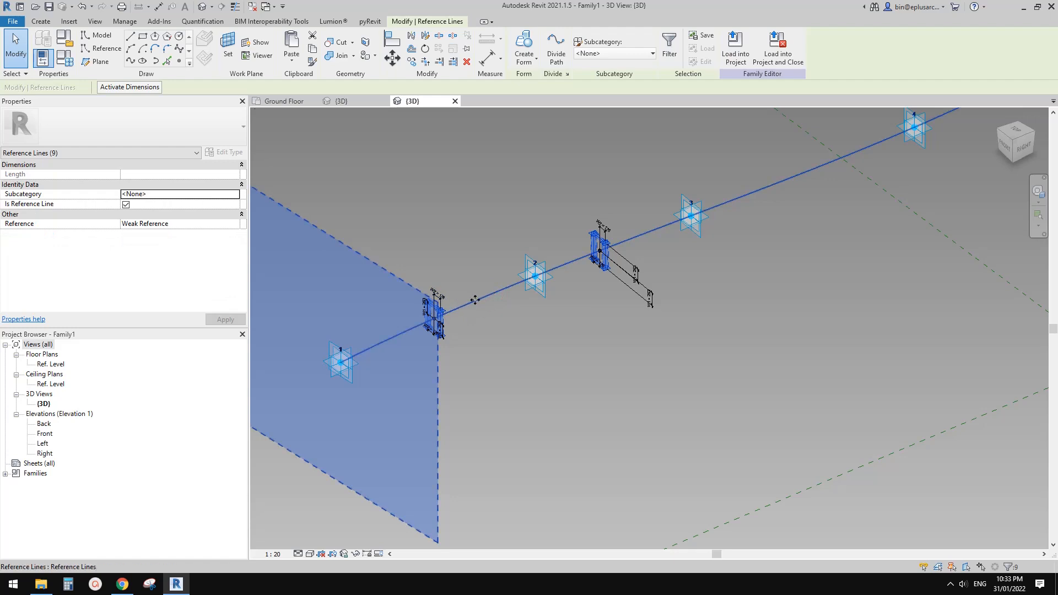
left_click(523, 53)
- Set the normalized curve parameter of the first profile's host point to 0
scroll(530, 278, "down", 1)
middle_click_drag(530, 278, 531, 240)
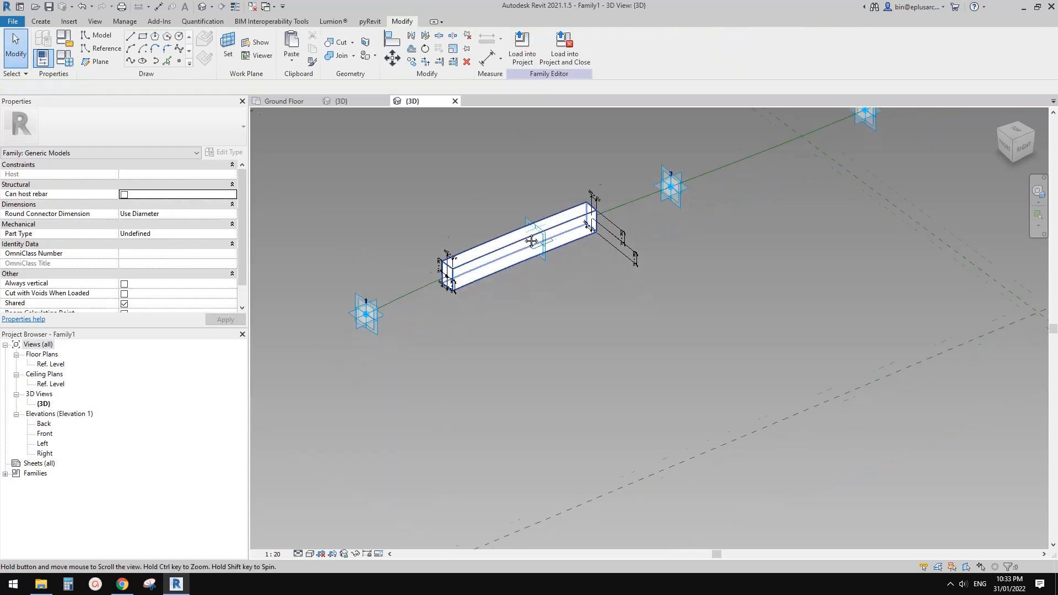
scroll(467, 264, "up", 3)
scroll(471, 263, "up", 4)
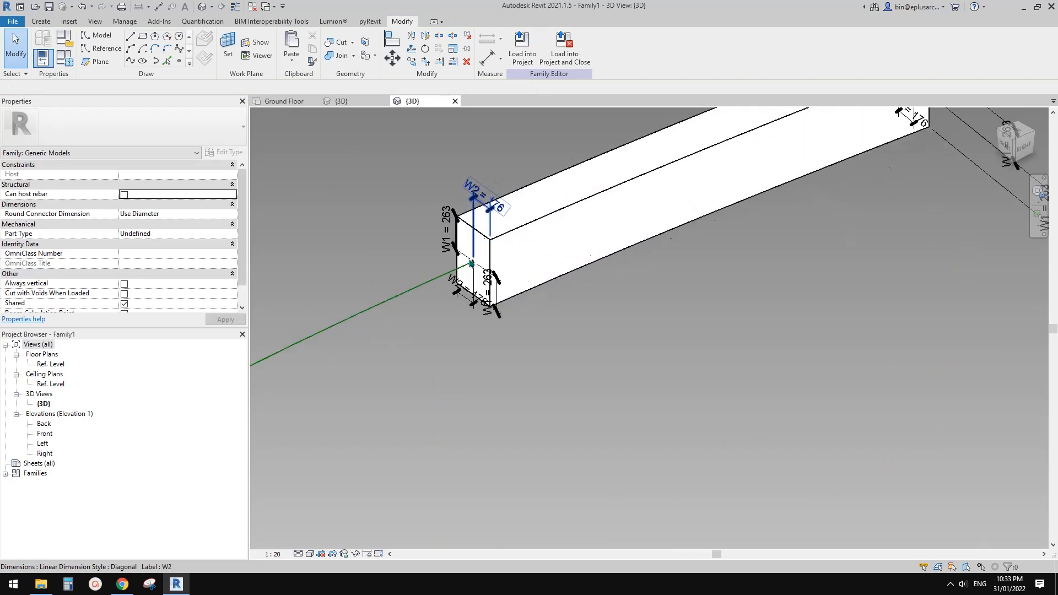
left_click(475, 263)
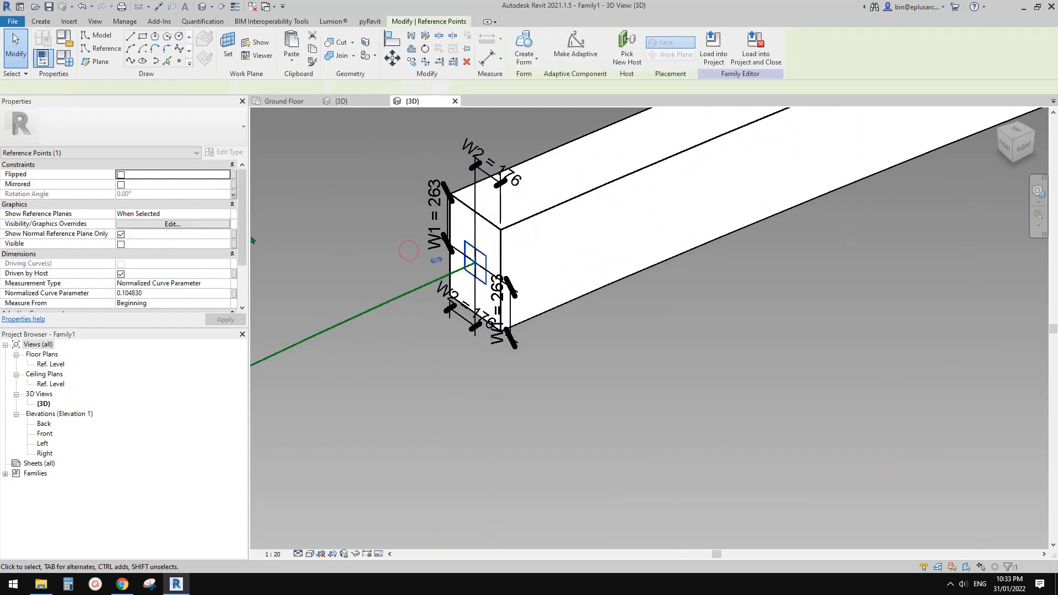
left_click(156, 295)
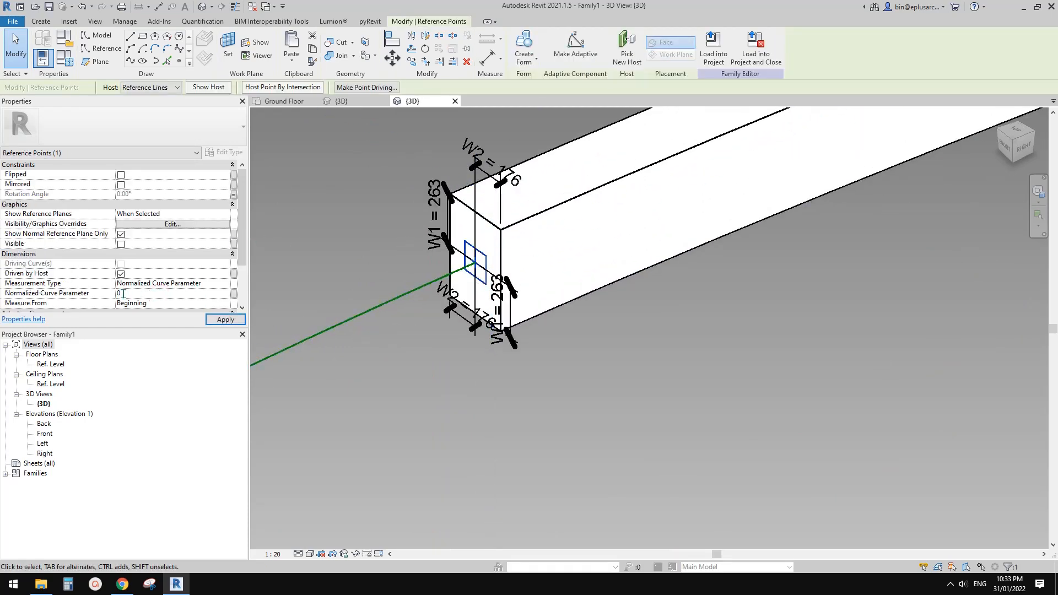
- Set the normalized curve parameter of the second profile's host point to 1
scroll(611, 290, "down", 4)
middle_click_drag(642, 294, 468, 356)
scroll(559, 275, "up", 3)
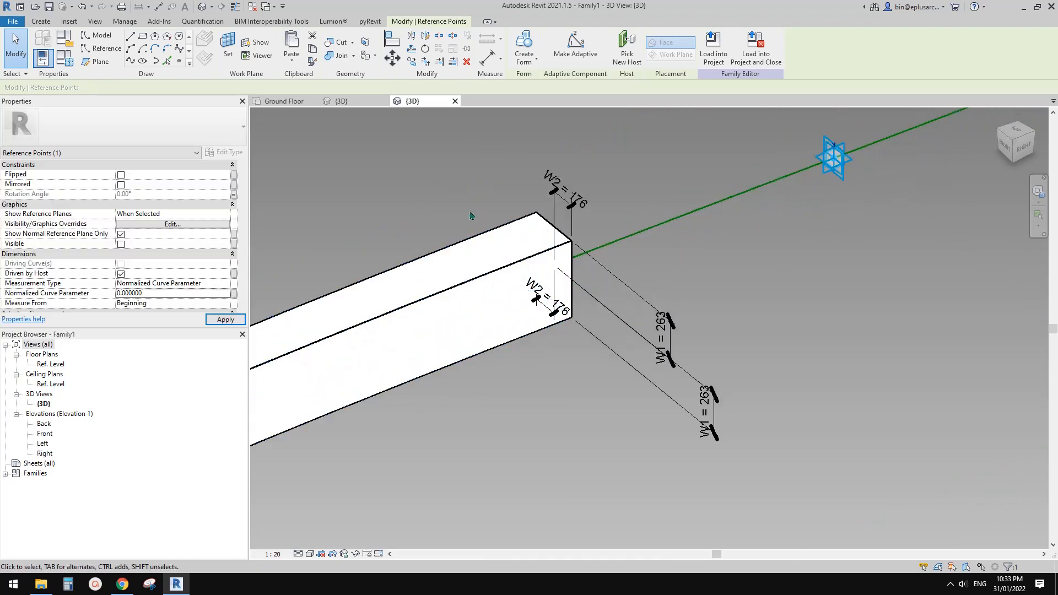
left_click_drag(470, 213, 555, 281)
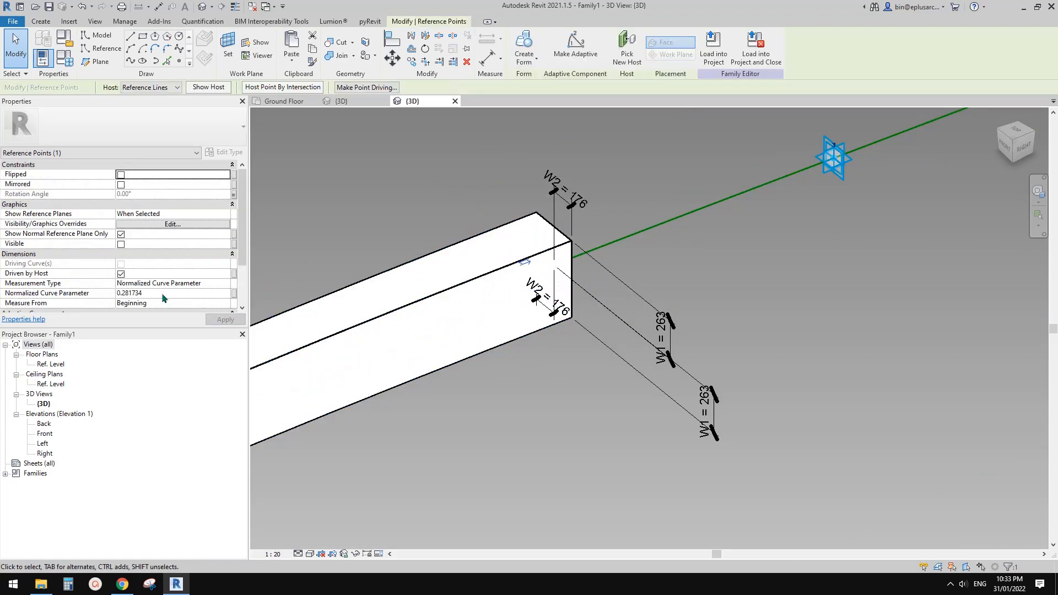
left_click(160, 294)
type("1")
scroll(435, 283, "down", 5)
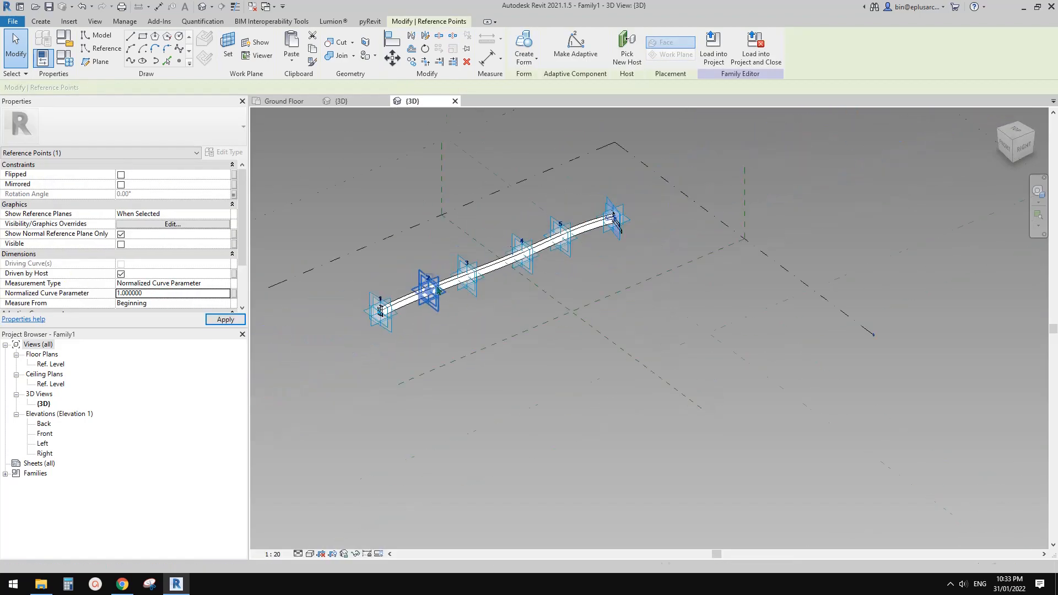
- Associate the batten solid's material with a new instance family parameter named Material
scroll(439, 291, "down", 2)
key("Escape")
middle_click_drag(478, 273, 401, 292, "shift")
scroll(398, 296, "up", 4)
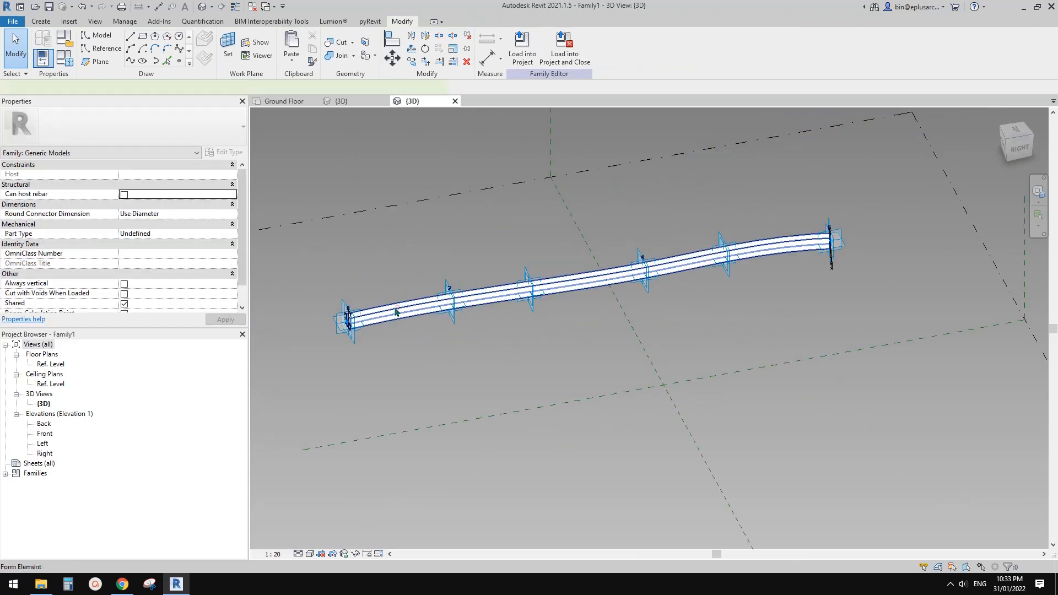
left_click(395, 310)
left_click(243, 203)
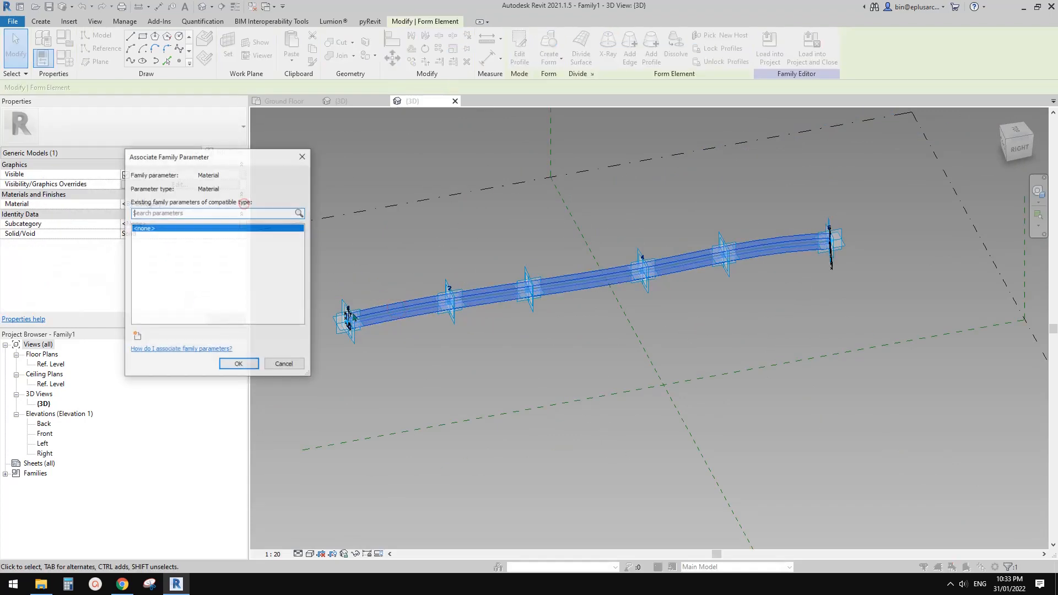
left_click(138, 336)
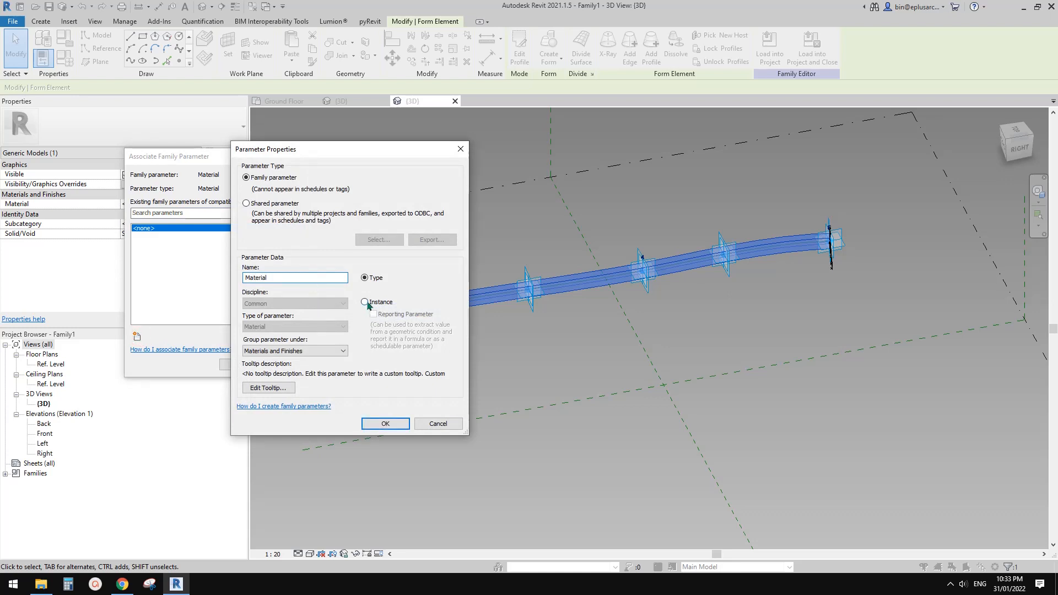
left_click(380, 422)
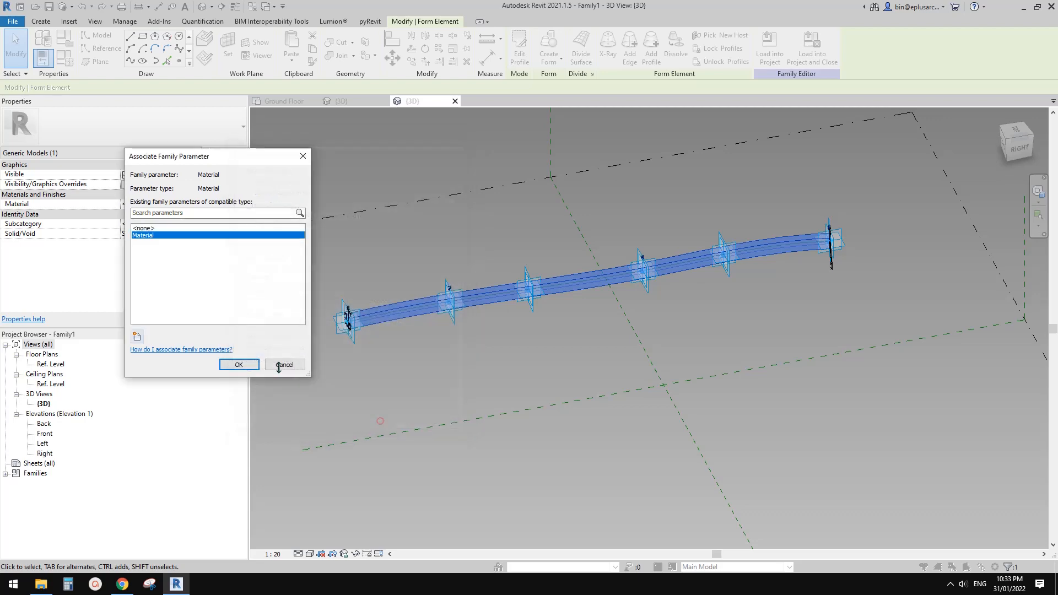
left_click(234, 365)
middle_click_drag(370, 244, 413, 253)
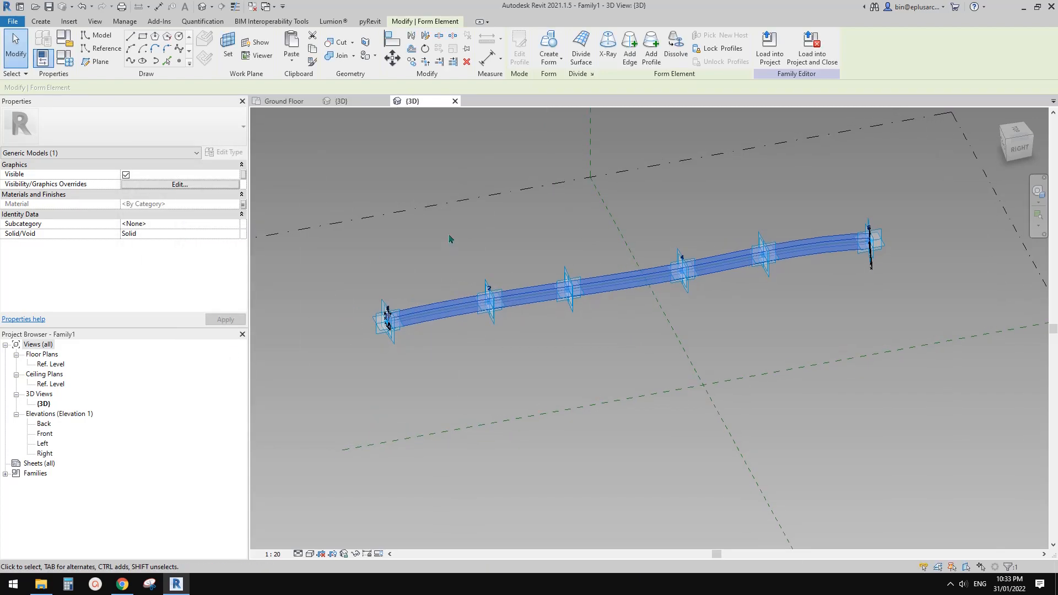
- Load the batten family into the project and open the project's 3D view without placing an instance
left_click(507, 110)
left_click(522, 49)
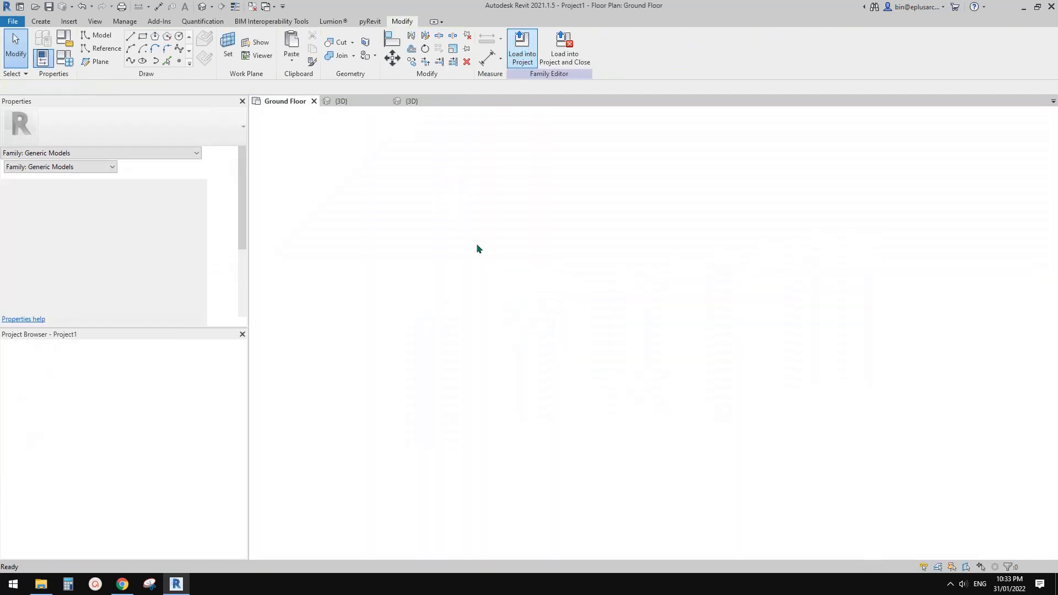
left_click(206, 10)
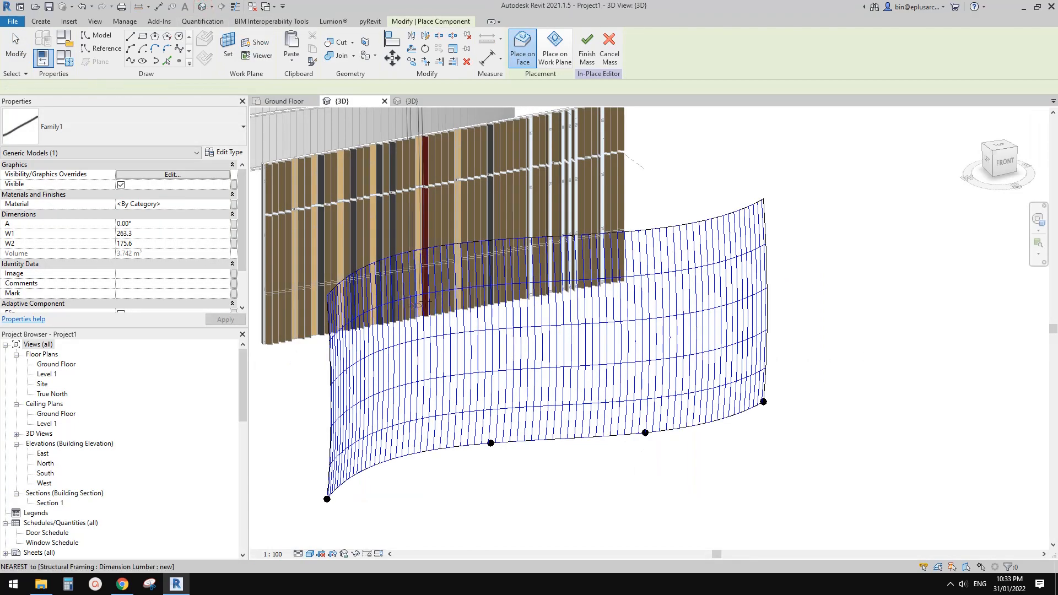
middle_click_drag(420, 304, 474, 353, "shift")
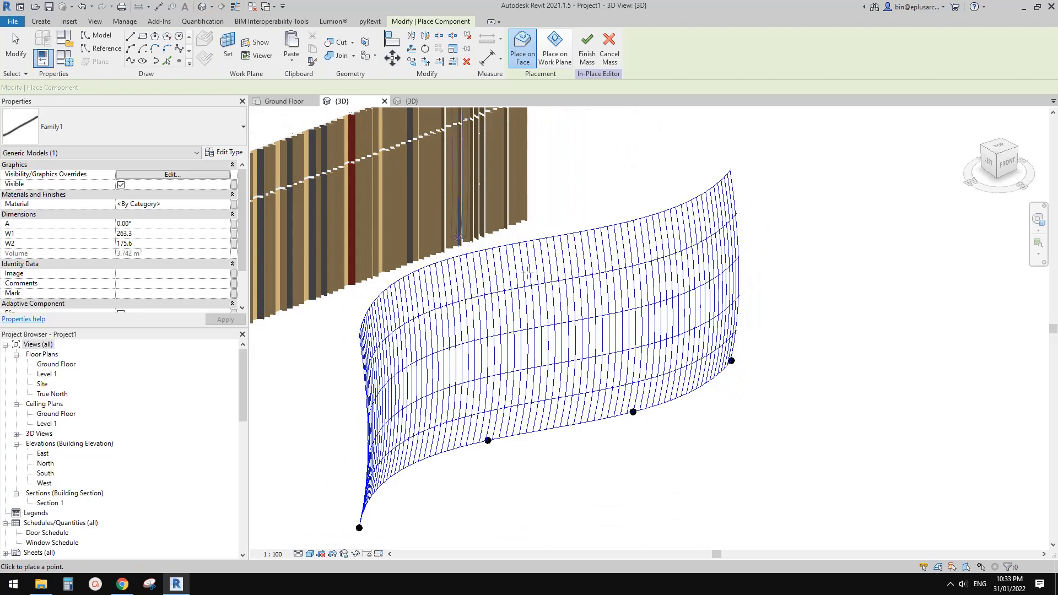
left_click(531, 283)
middle_click_drag(559, 317, 562, 355, "shift")
key("Escape")
key("Escape")
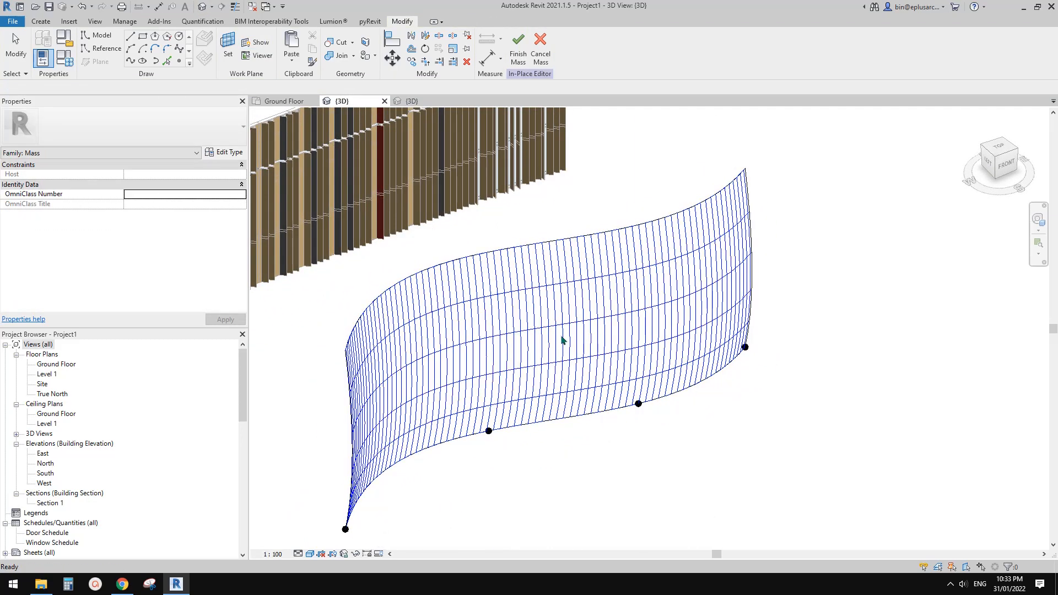
- Turn on the display of nodes in the divided surface's surface representation
left_click(561, 336)
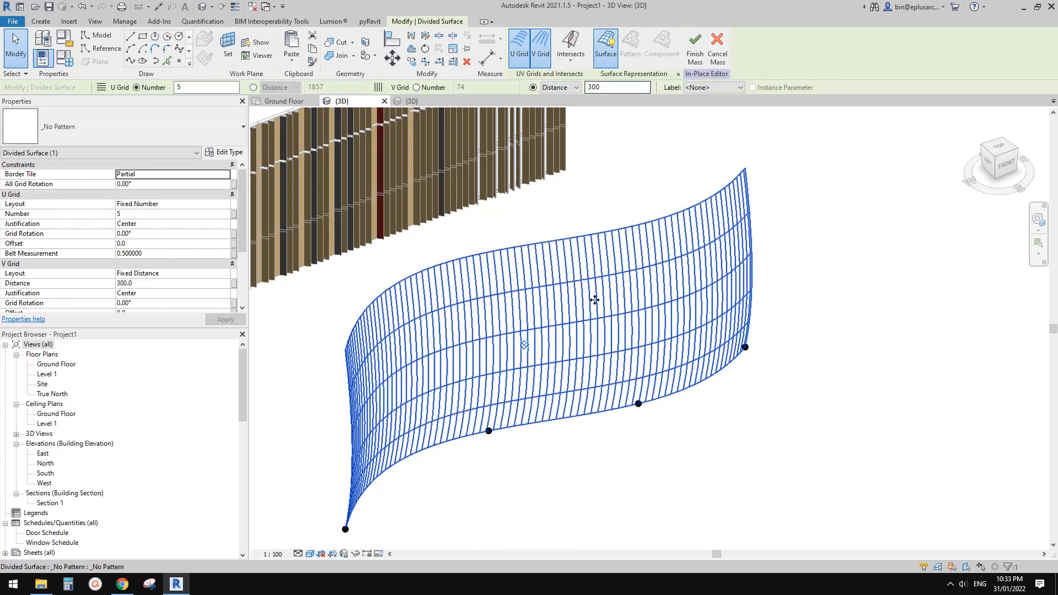
left_click(677, 75)
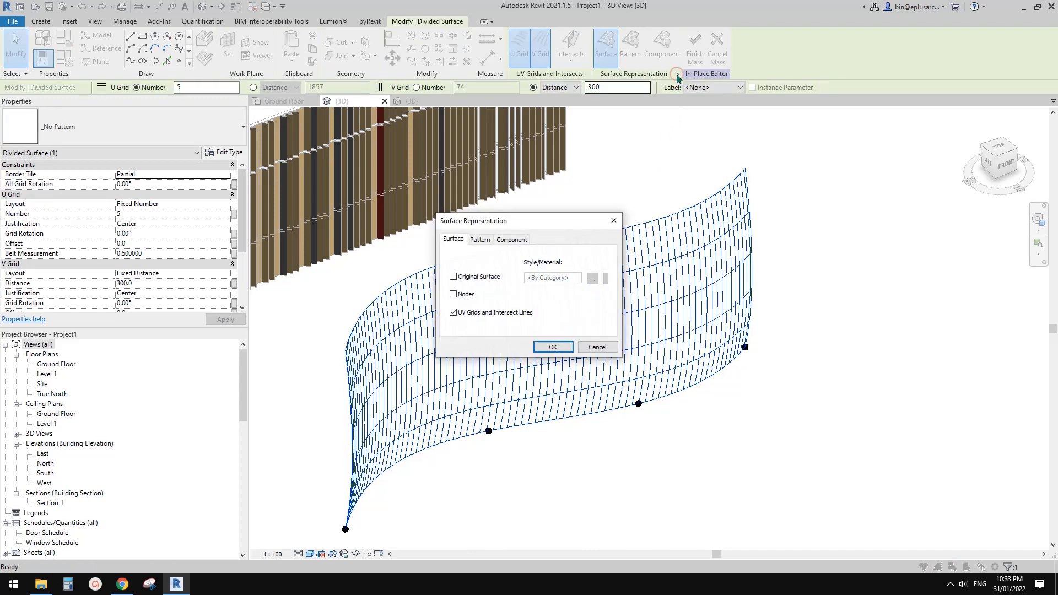
left_click(453, 295)
left_click(554, 352)
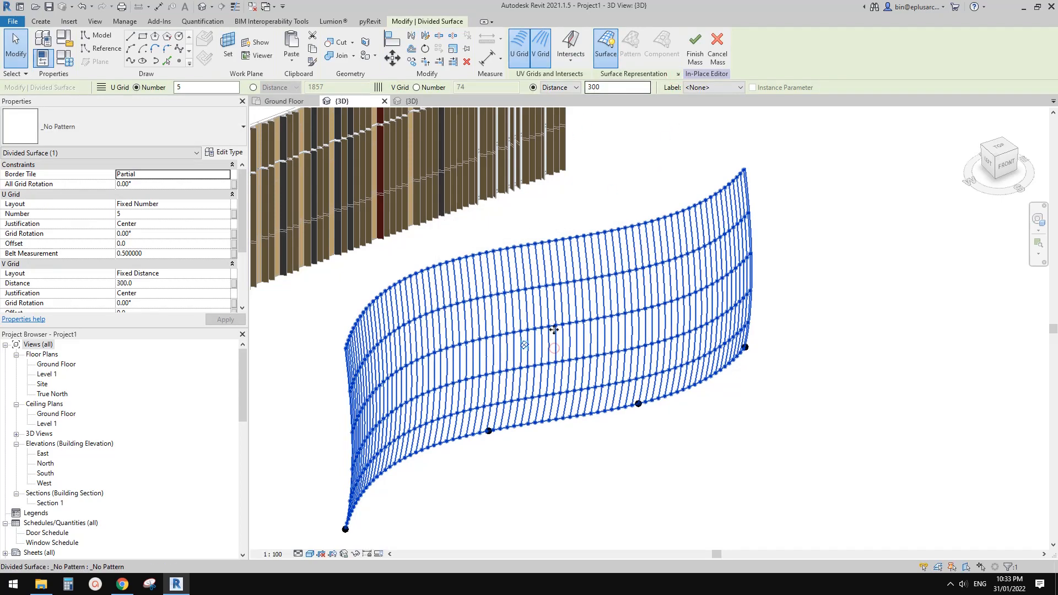
- Place the Family1 batten component on successive nodes of one vertical grid line, from the surface's bottom edge to its top edge
middle_click_drag(552, 328, 507, 325, "shift")
left_click(44, 22)
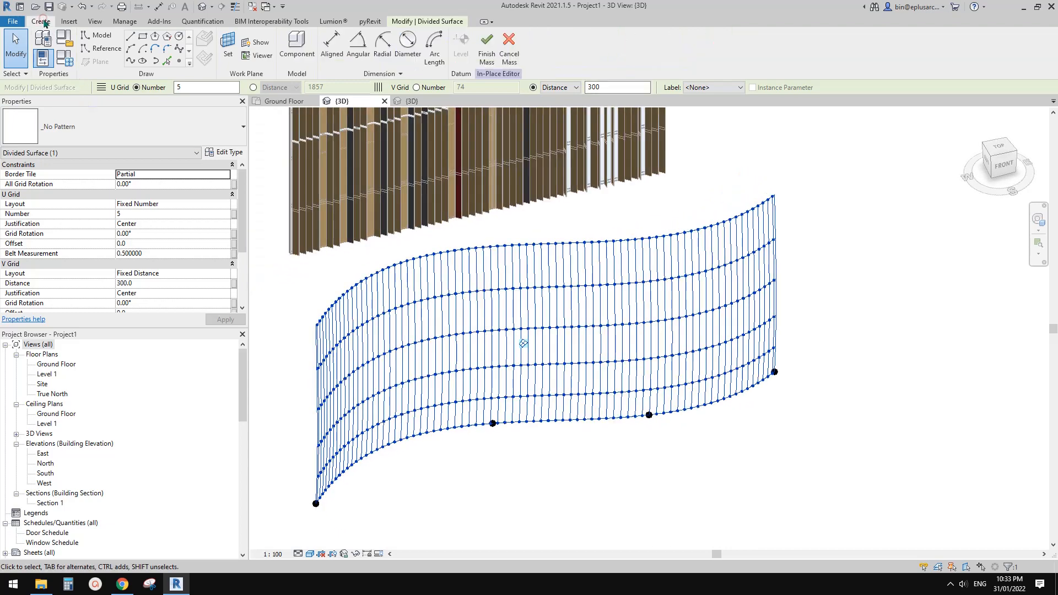
left_click(297, 47)
scroll(563, 422, "up", 4)
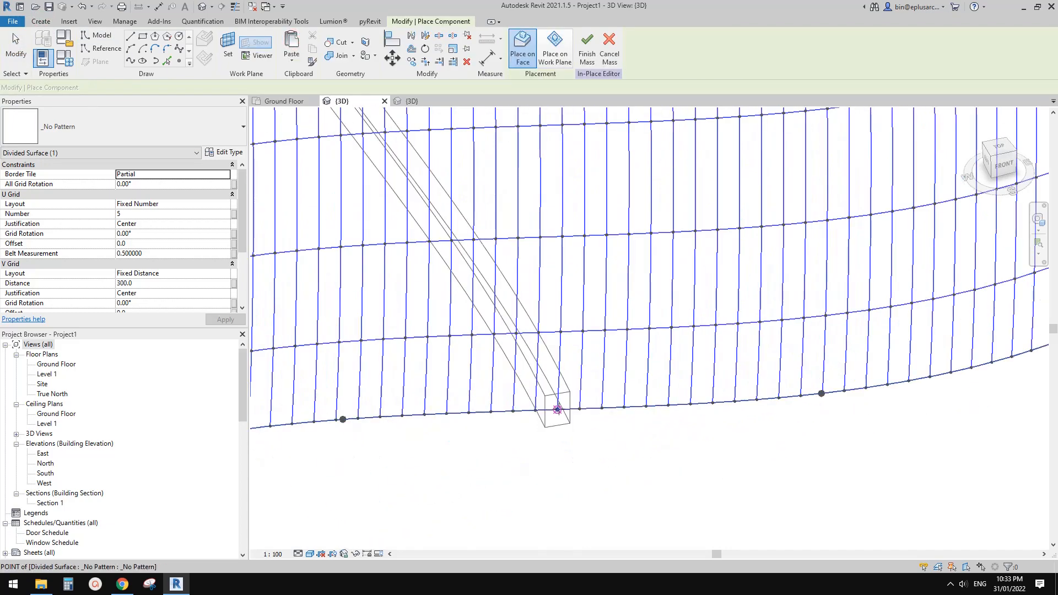
left_click(556, 409)
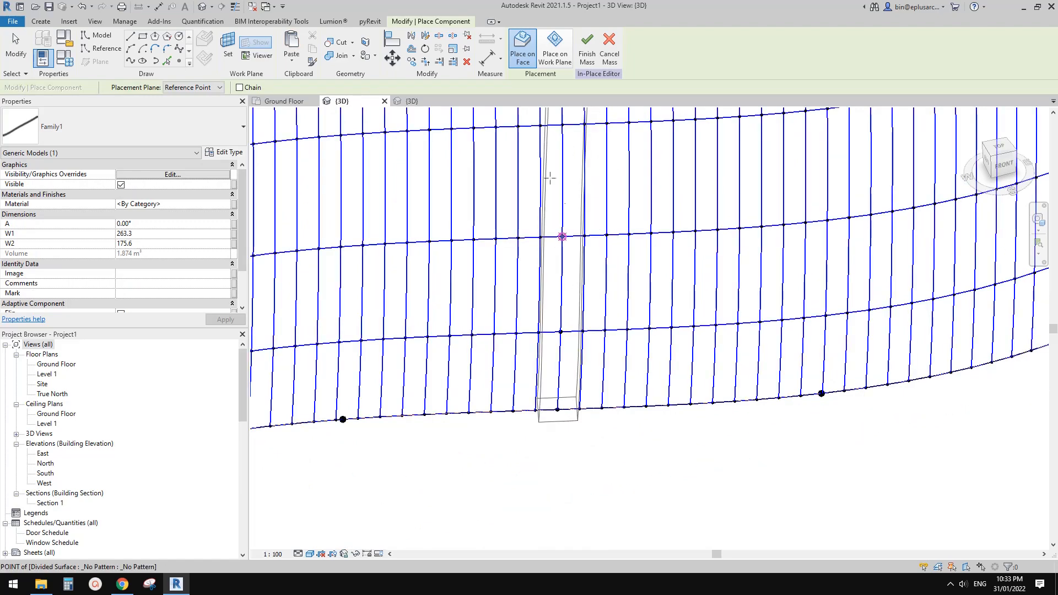
middle_click_drag(554, 189, 562, 360)
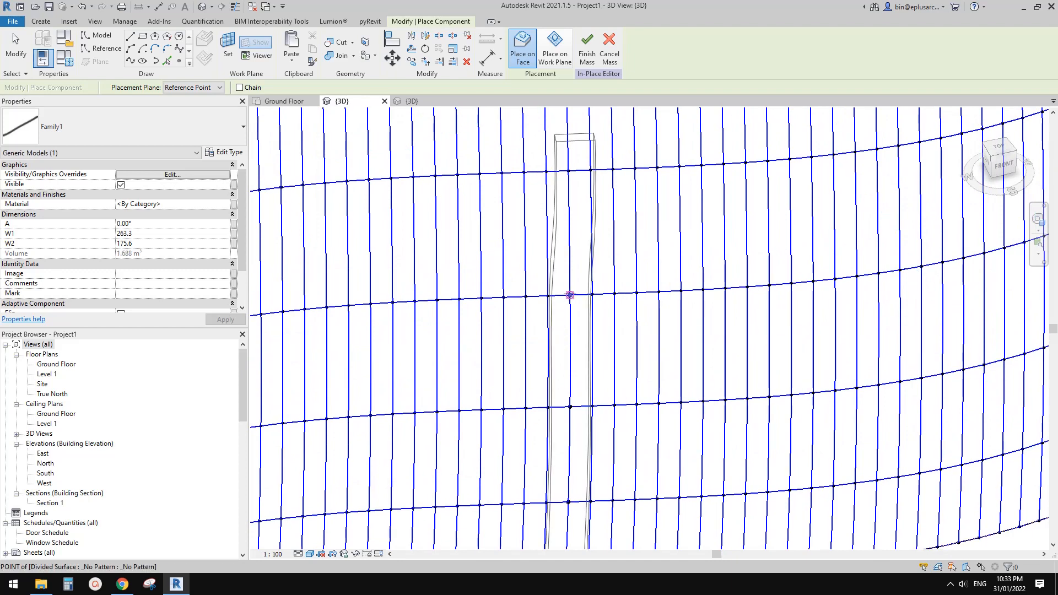
left_click(577, 252)
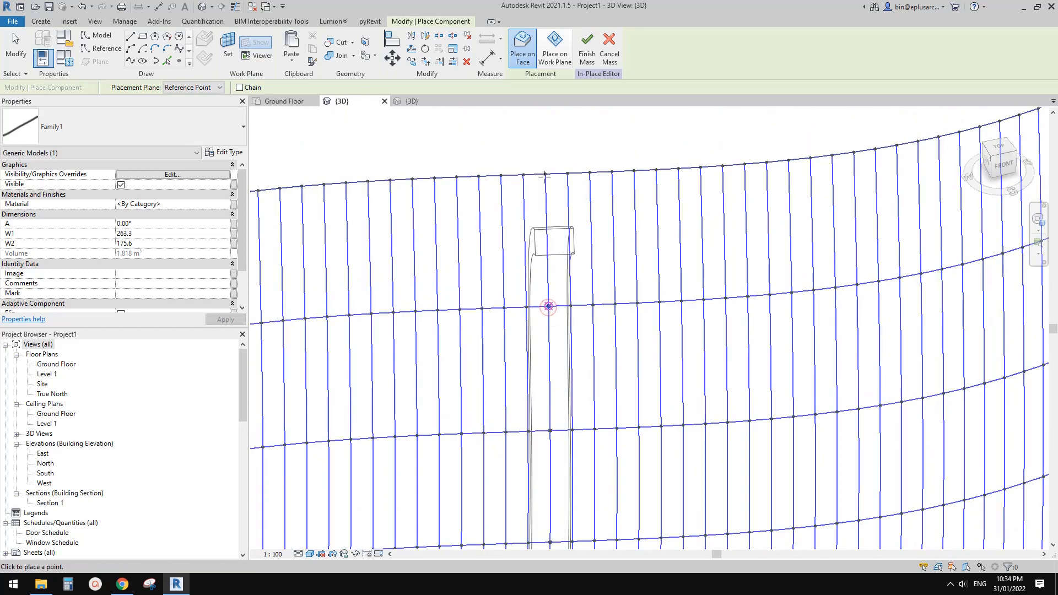
left_click(553, 241)
key("Escape")
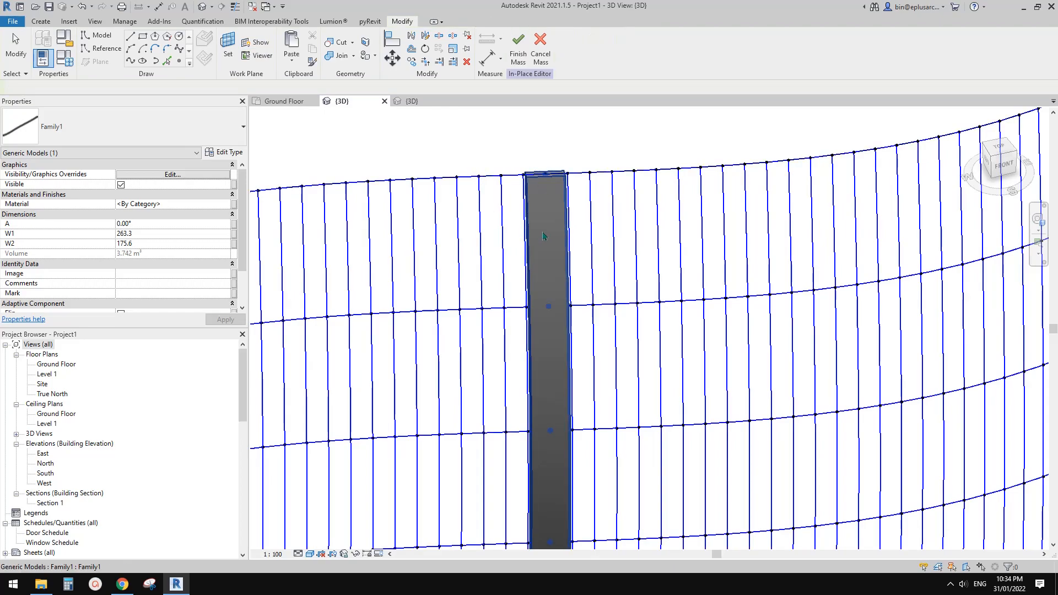
- Set the placed batten's W1 to 10 and W2 to 150
left_click(543, 285)
scroll(526, 317, "down", 3)
left_click(526, 316)
middle_click_drag(526, 317, 491, 231, "shift")
scroll(496, 252, "up", 2)
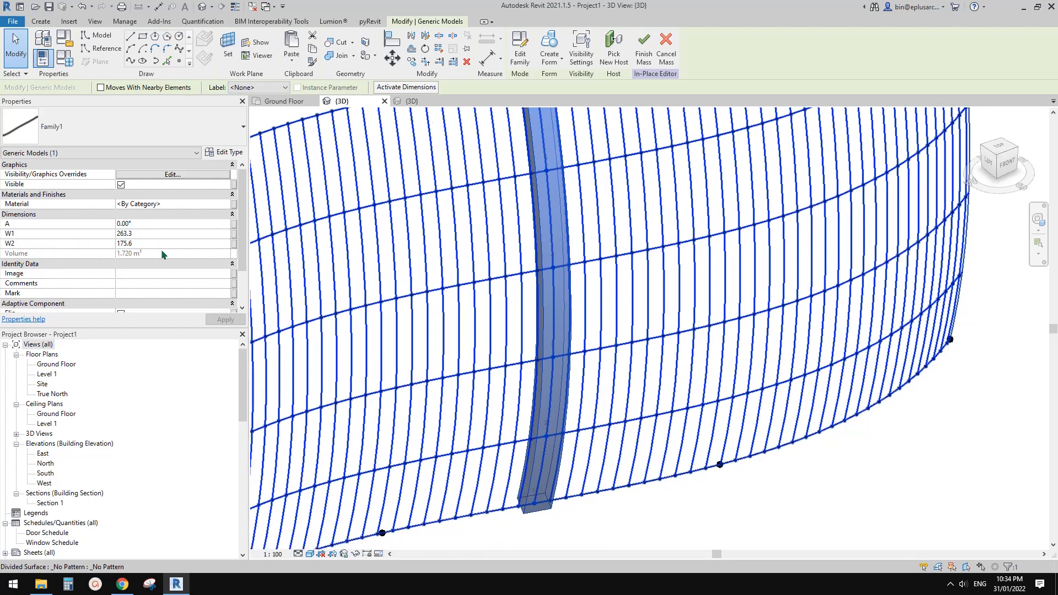
left_click(156, 234)
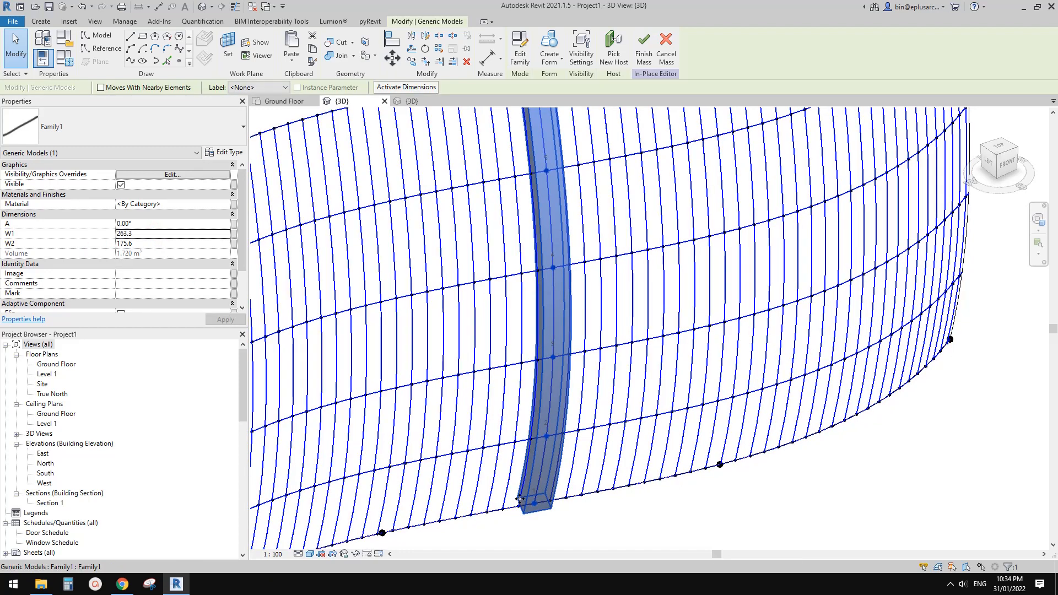
left_click(146, 233)
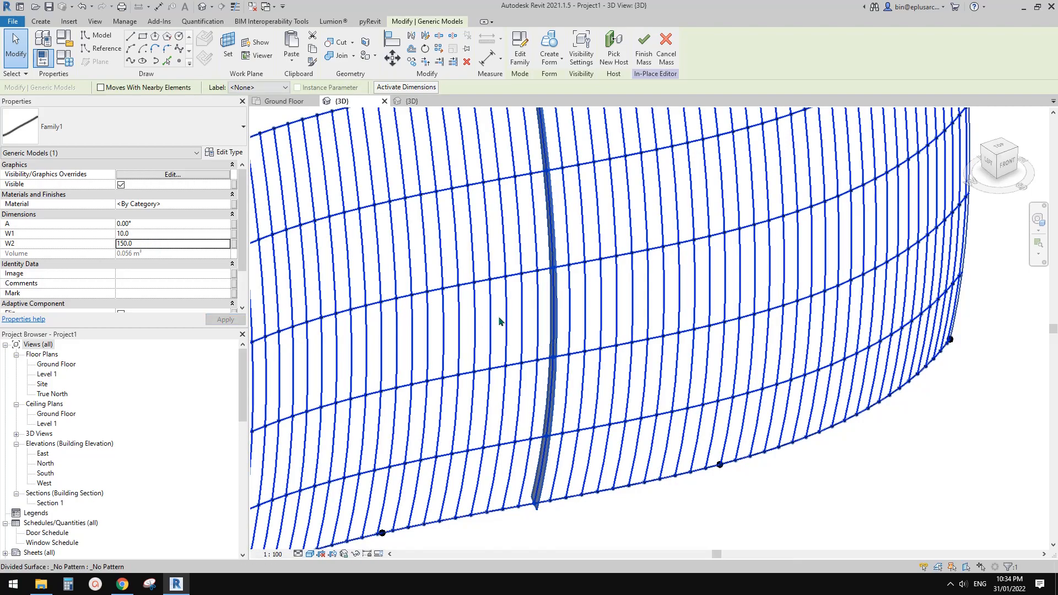
- Repeat the selected batten across the whole divided surface
middle_click_drag(500, 316, 562, 331, "shift")
scroll(548, 320, "up", 3)
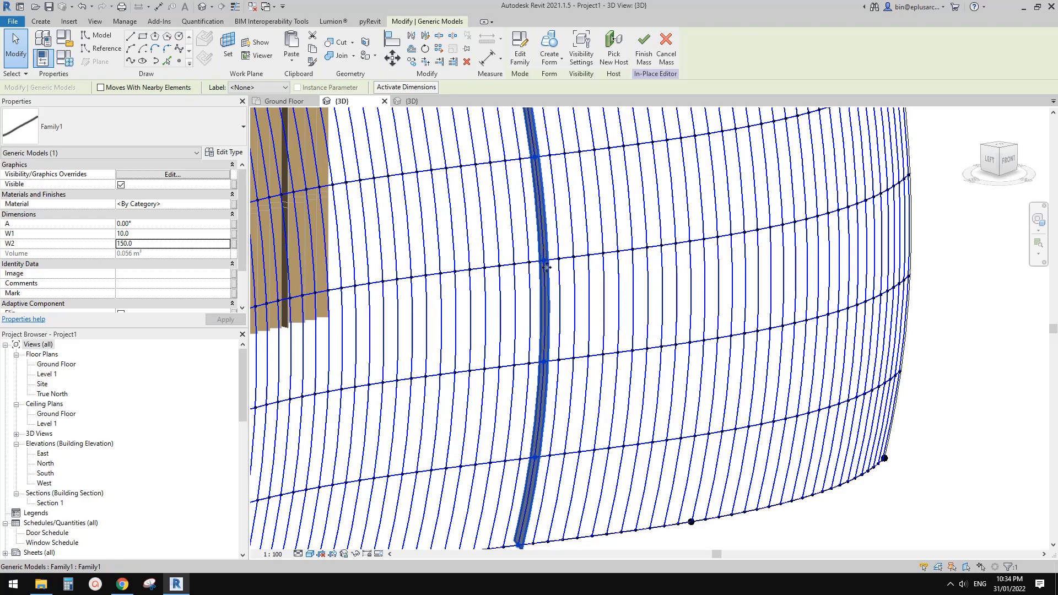
middle_click_drag(547, 287, 559, 249)
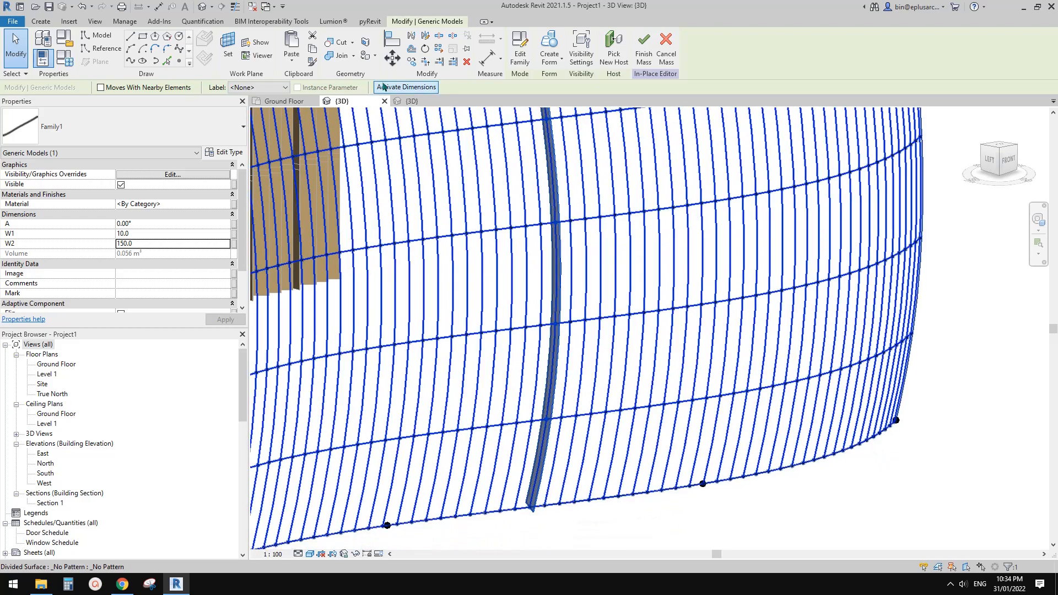
left_click(437, 49)
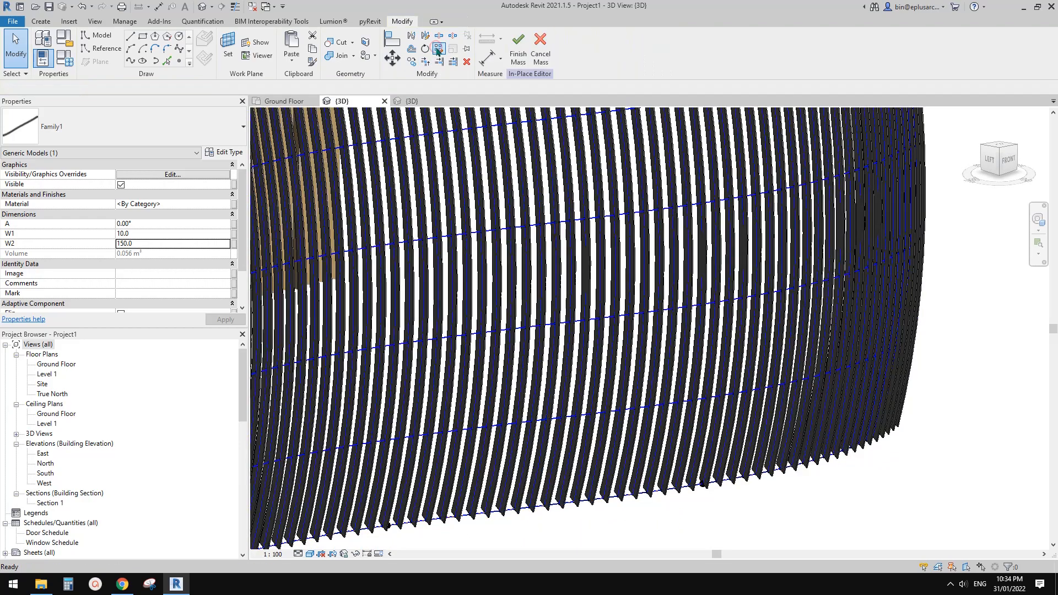
- Examine the repeated battens from several angles and check how the repeater is selected as a whole
scroll(659, 268, "down", 4)
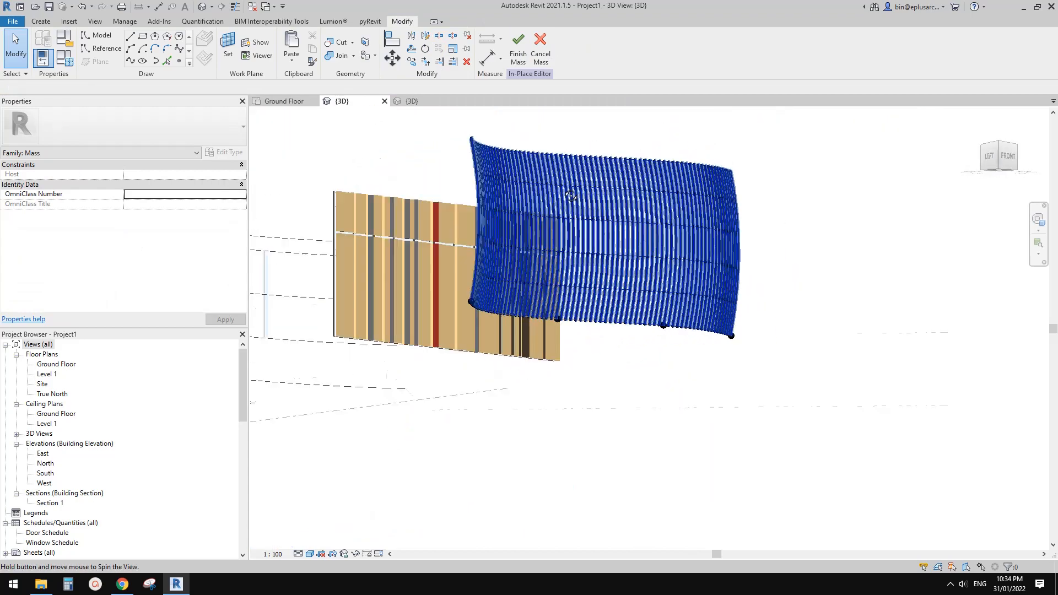
middle_click_drag(570, 196, 614, 279, "shift")
scroll(614, 278, "up", 5)
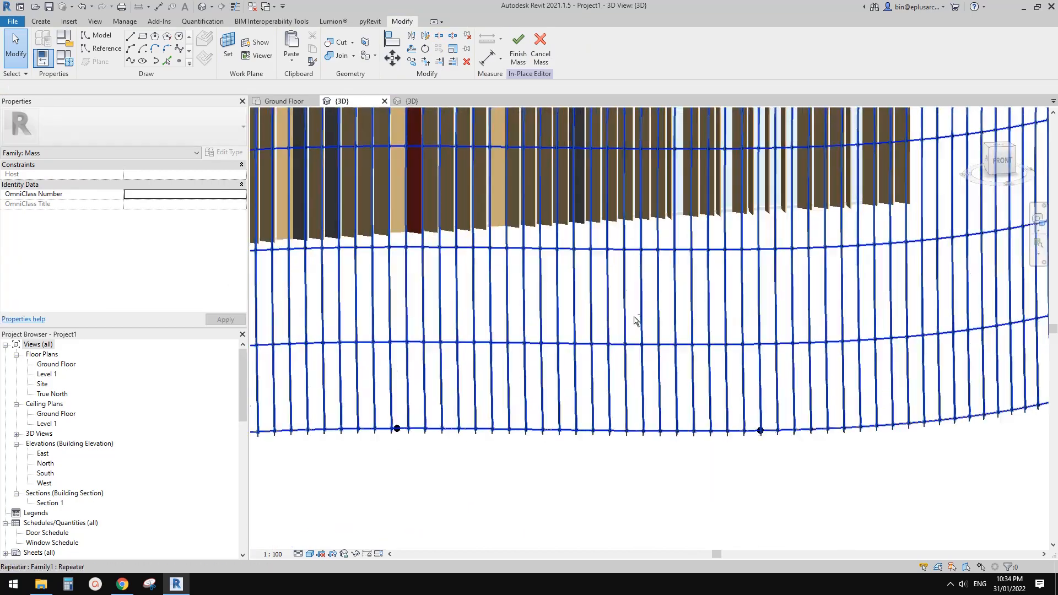
middle_click_drag(636, 321, 730, 279, "shift")
key("Tab")
left_click(706, 304)
scroll(707, 306, "down", 2)
key("Escape")
scroll(793, 281, "up", 2)
scroll(644, 272, "up", 3)
left_click(693, 293)
scroll(692, 294, "down", 5)
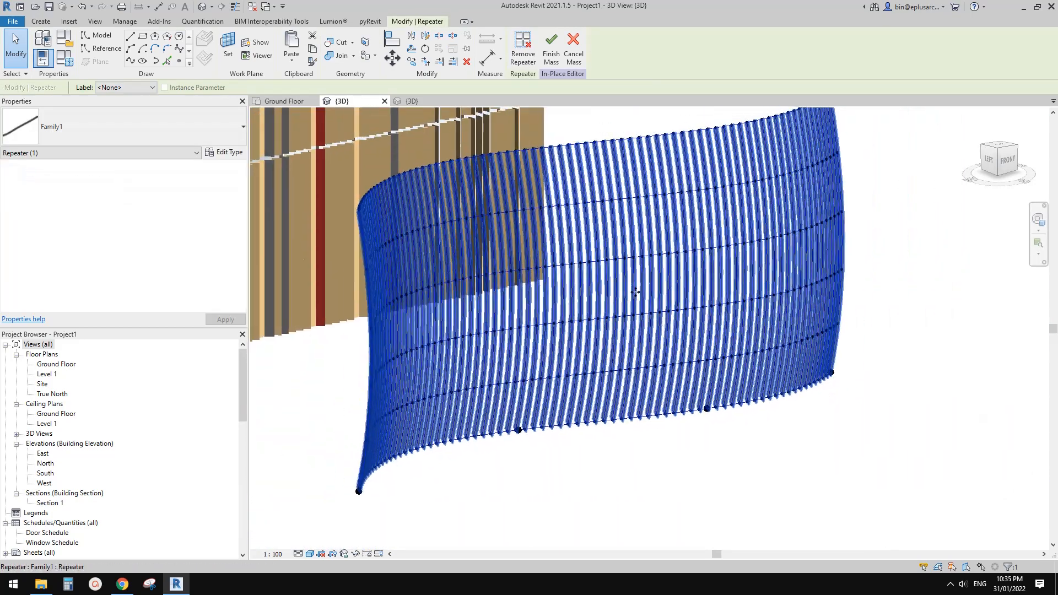
middle_click_drag(635, 292, 631, 294)
key("Escape")
- Select a single repeated batten within the repeater and set its angle A to 45°
key("Tab")
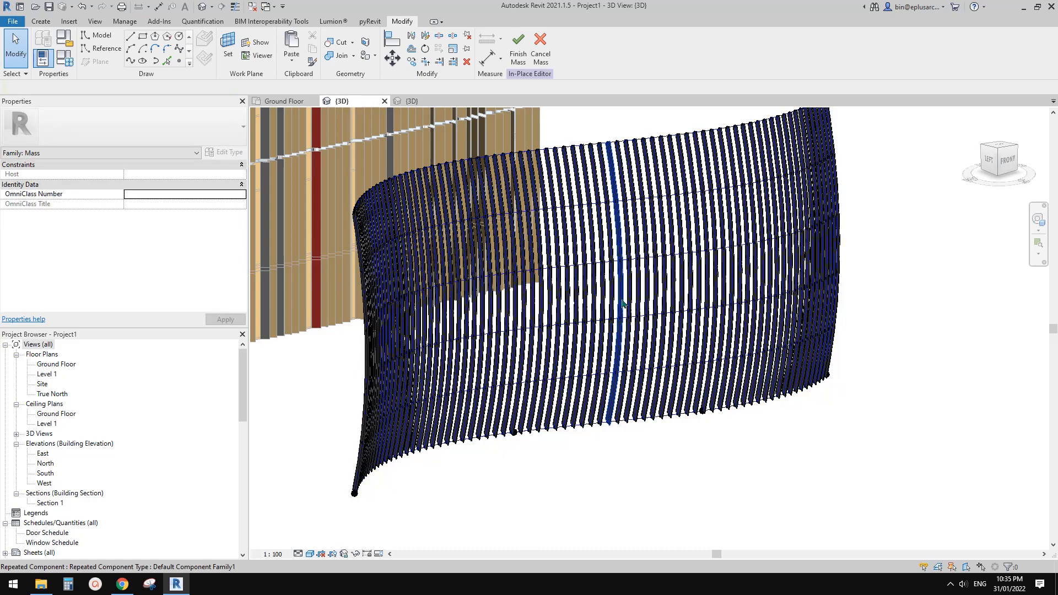
left_click(622, 302)
left_click(664, 459)
key("Tab")
left_click(620, 298)
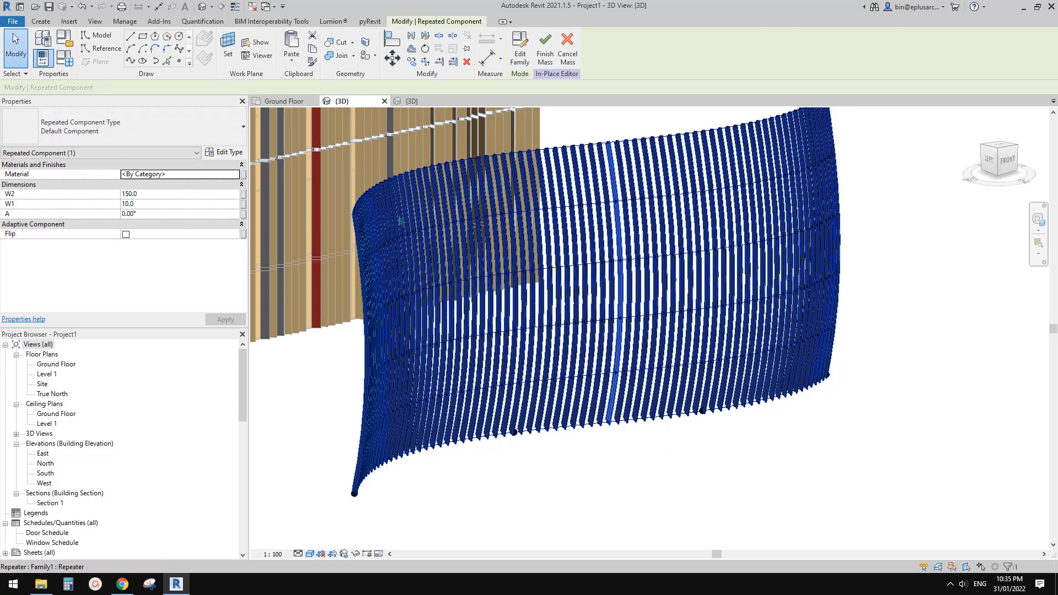
left_click(156, 214)
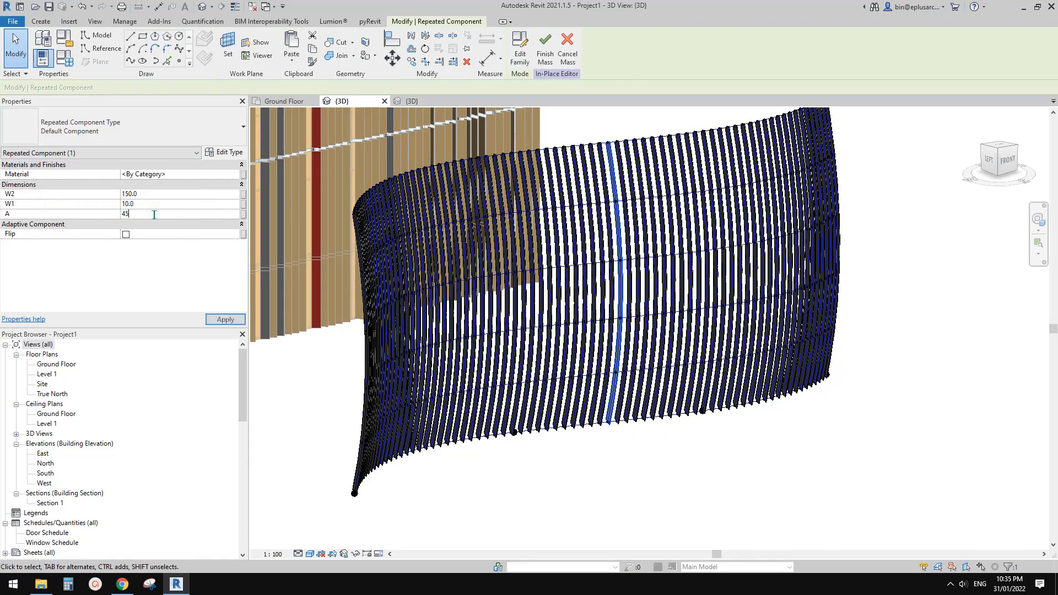
middle_click_drag(568, 257, 733, 309, "shift")
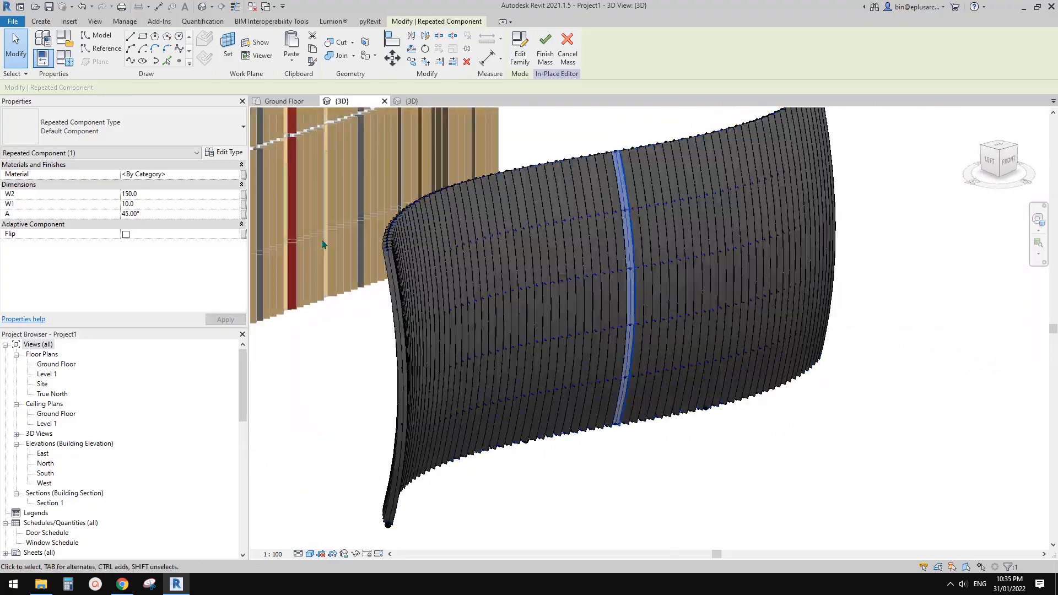
- Try an angle A of 90° for the repeated battens, and set it to 30° instead
left_click(197, 215)
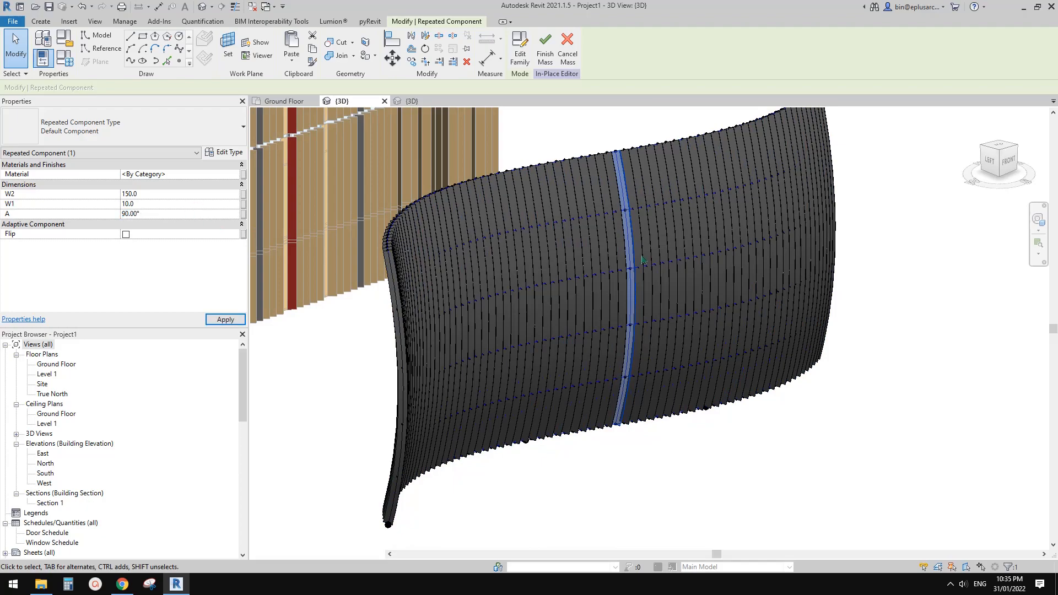
middle_click_drag(642, 259, 518, 246, "shift")
middle_click_drag(773, 252, 330, 231, "shift")
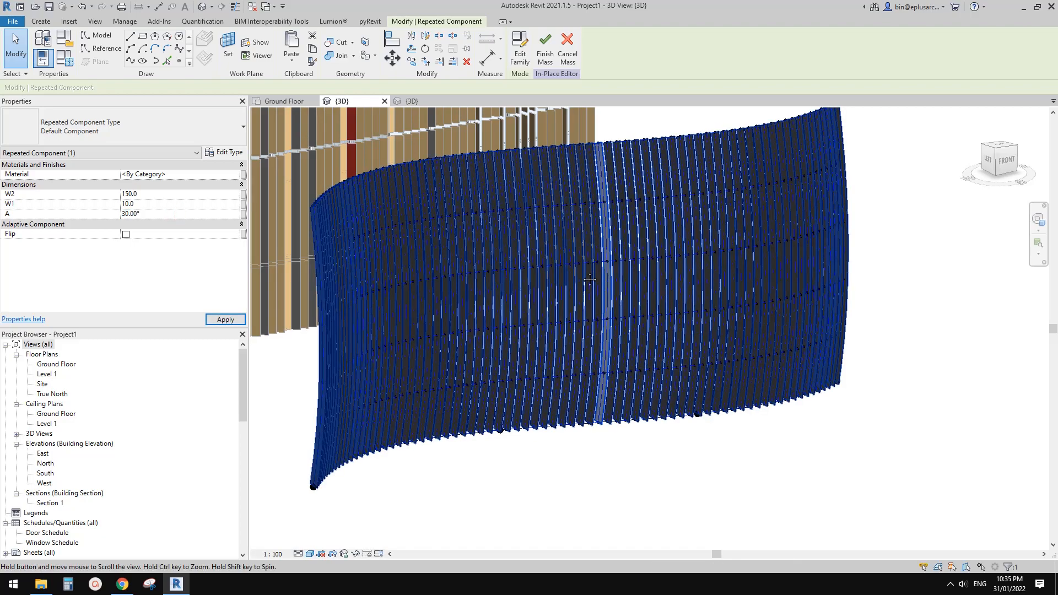
mouse_move(675, 407)
middle_mouse_down("shift")
mouse_move(564, 283)
mouse_move(666, 412)
middle_mouse_up("shift")
key("Escape")
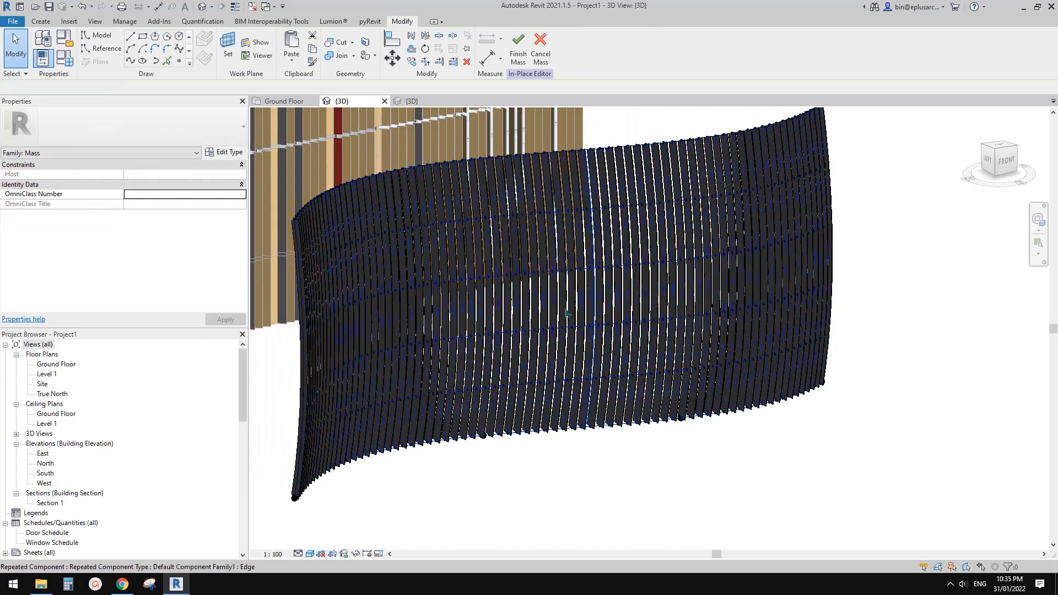
- Select the whole repeater and remove it so its battens become individually editable components
left_click(610, 266)
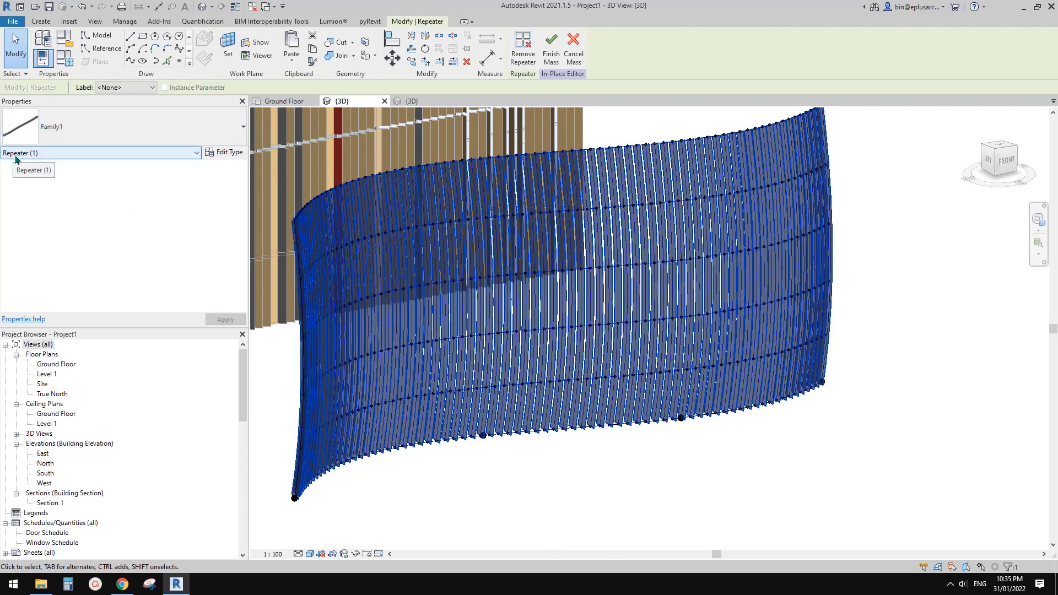
left_click(530, 55)
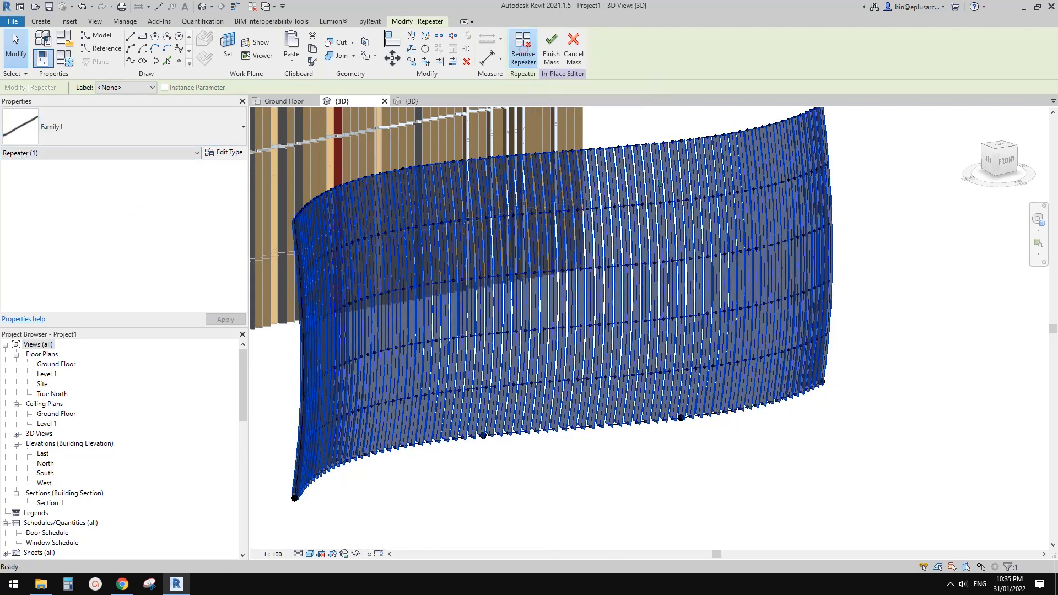
key("Escape")
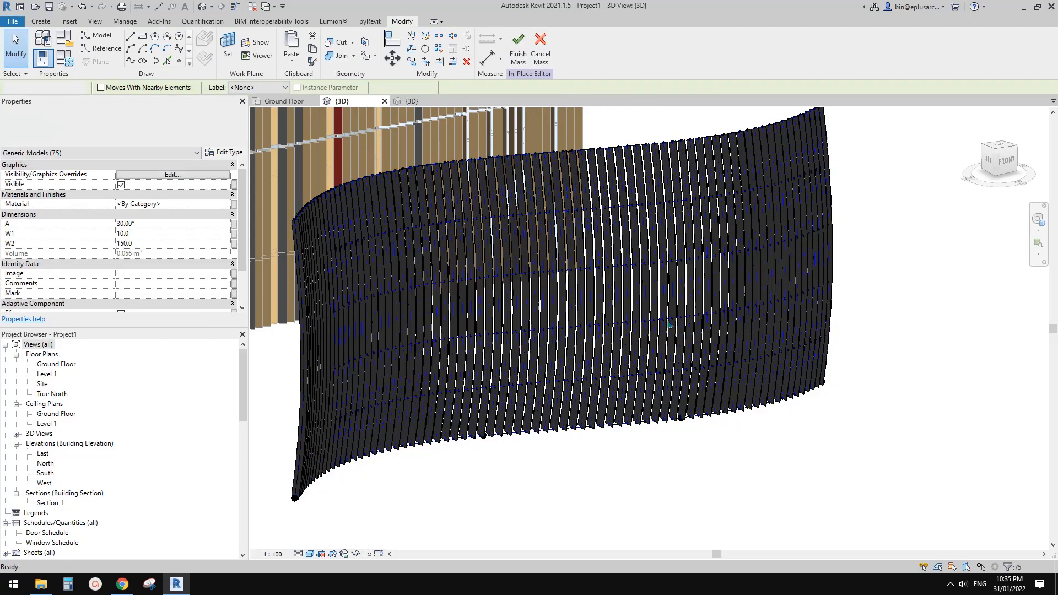
left_click(630, 308)
mouse_move(631, 307)
middle_mouse_down("shift")
mouse_move(642, 322)
mouse_move(501, 365)
mouse_move(645, 292)
middle_mouse_up("shift")
key("Escape")
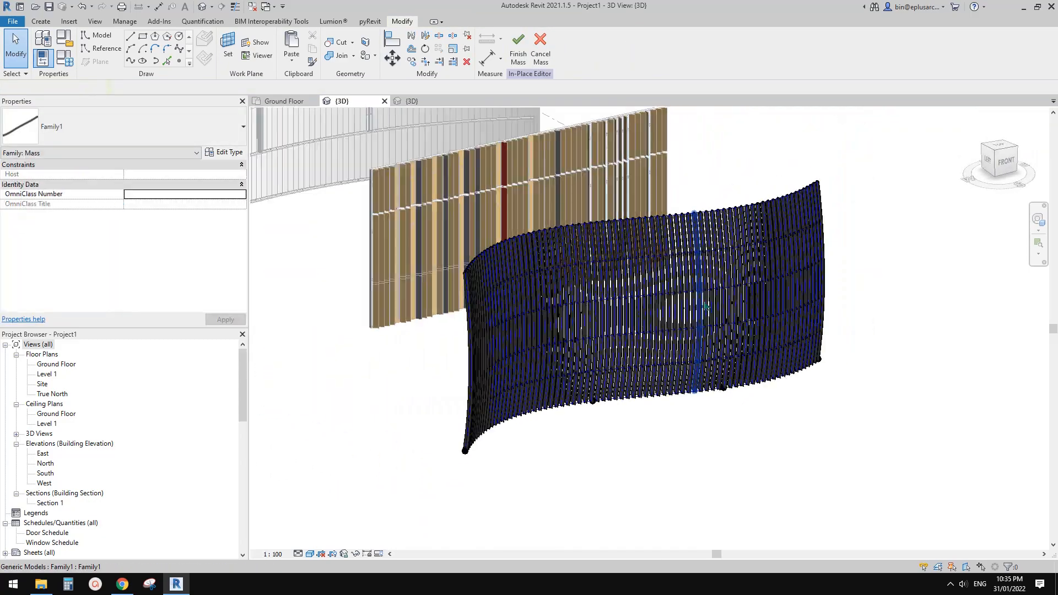
- Select eight scattered battens across the curved surface and set their angle A to 90°
left_click(651, 286)
left_click(642, 292, "ctrl")
left_click(611, 300, "ctrl")
left_click(559, 311, "ctrl")
left_click(502, 323, "ctrl")
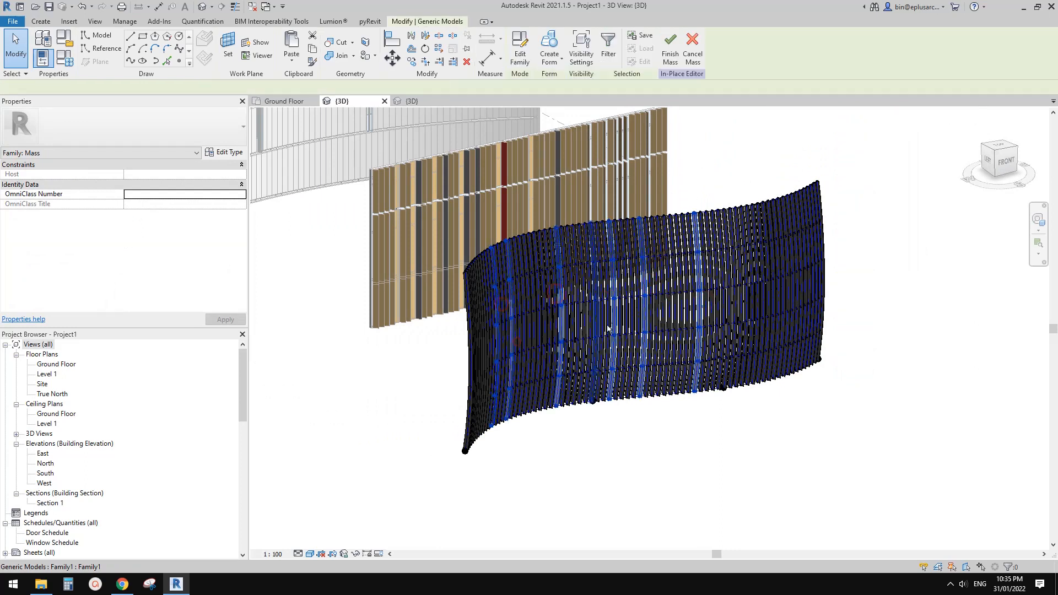
left_click(719, 286, "ctrl")
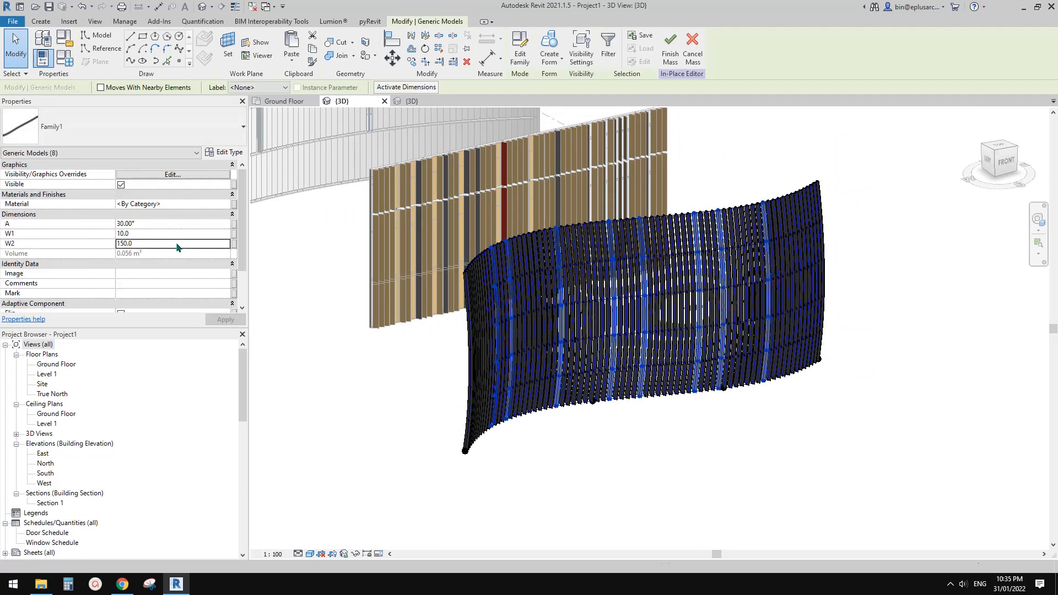
left_click(174, 243)
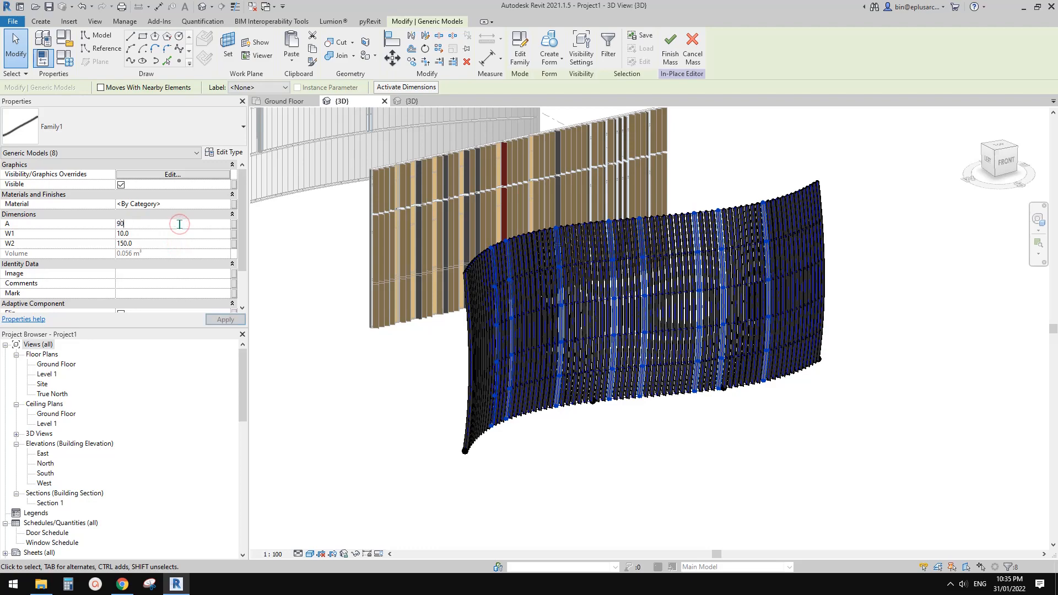
key("Escape")
- Select six other scattered battens on the curved surface and assign them the Site - Hardcore material
middle_click_drag(821, 297, 785, 320, "shift")
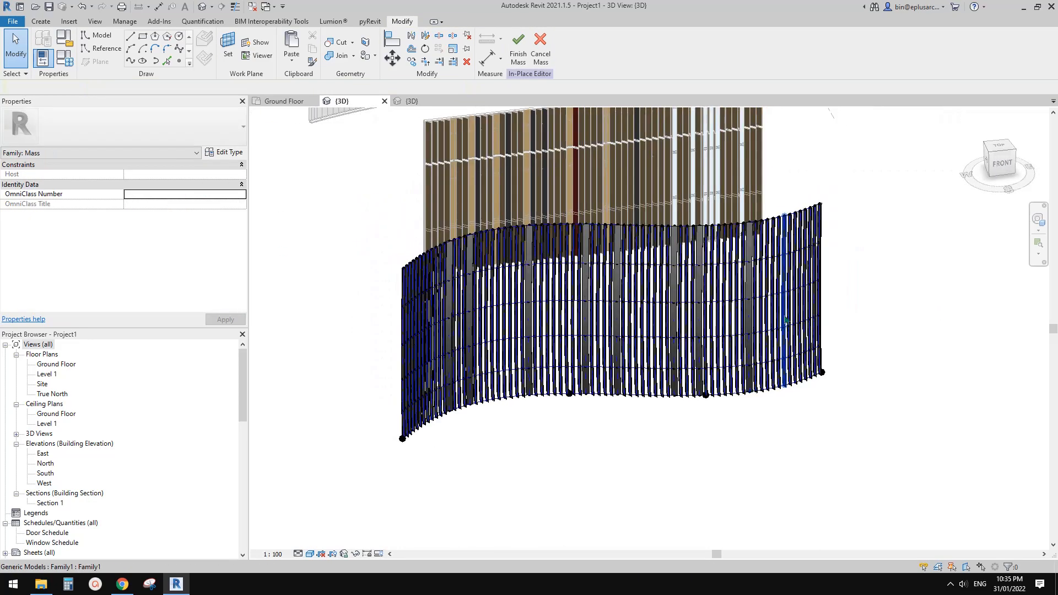
left_click(733, 320)
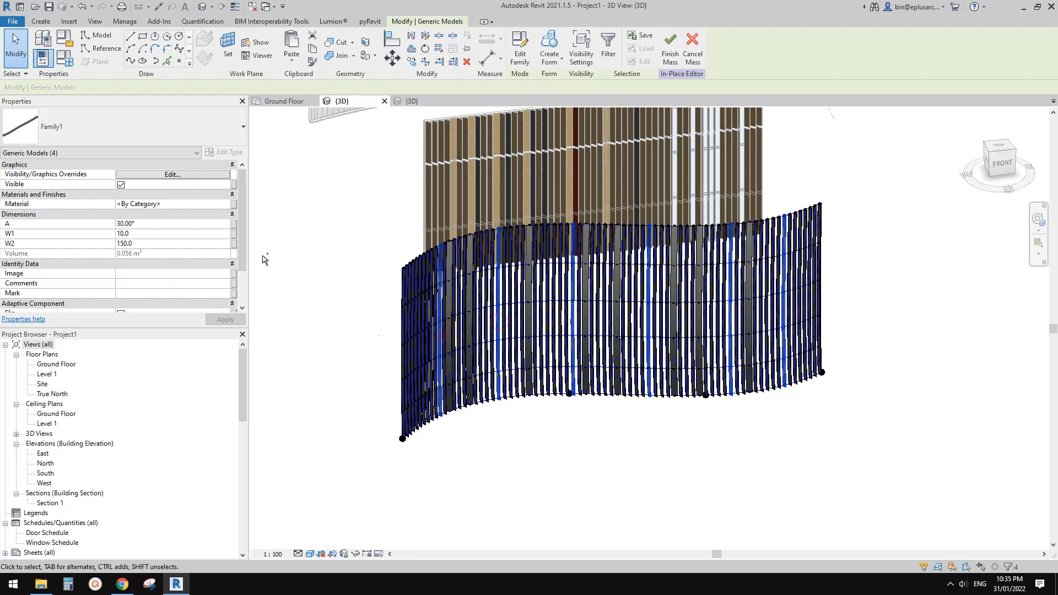
left_click(218, 204)
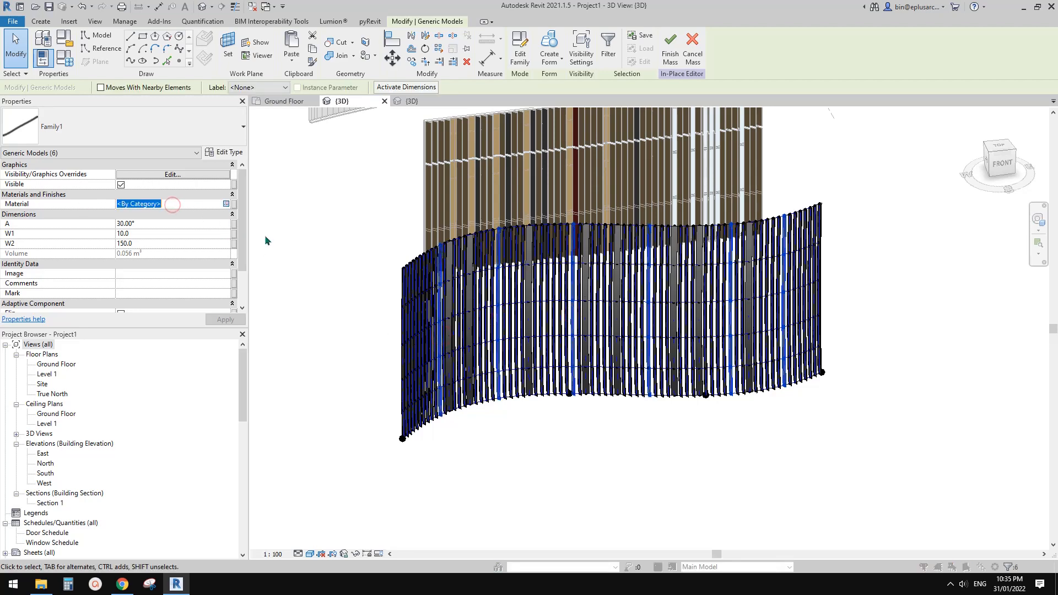
left_click(225, 204)
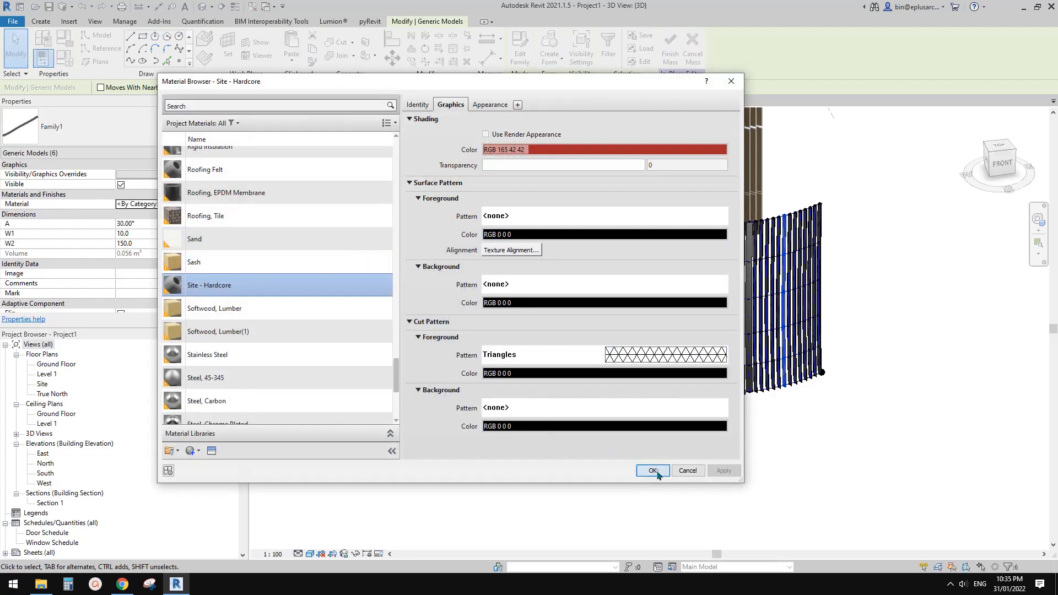
left_click(656, 473)
left_click(680, 490)
- Select nine more battens spread between the red and rotated ones, and set their angle A to 0°
scroll(682, 407, "up", 2)
middle_click_drag(663, 394, 477, 386, "shift")
left_click(700, 311)
left_click(655, 306, "ctrl")
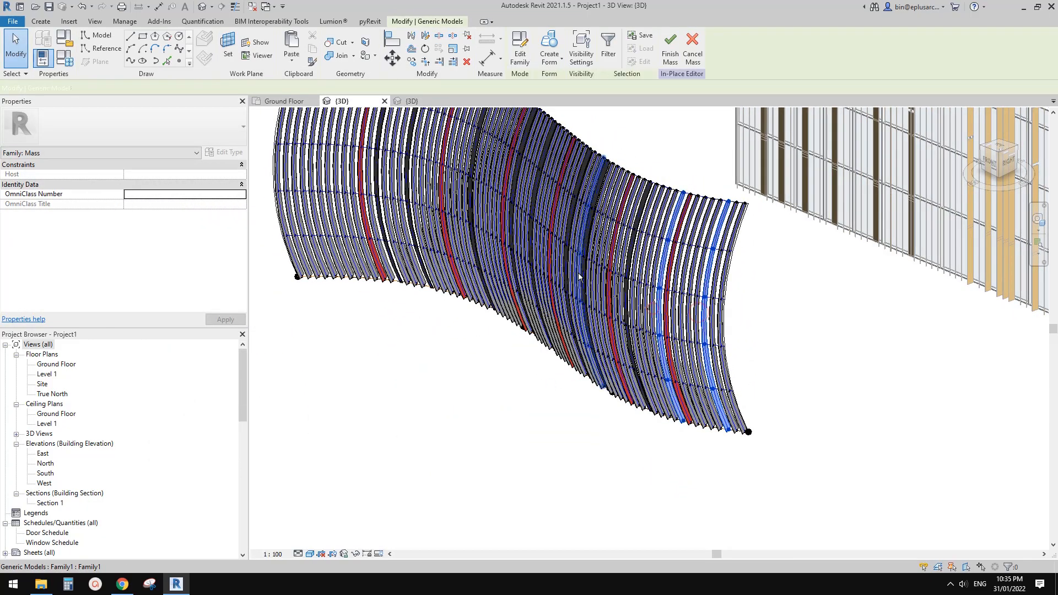
left_click(449, 197, "ctrl")
left_click(419, 190, "ctrl")
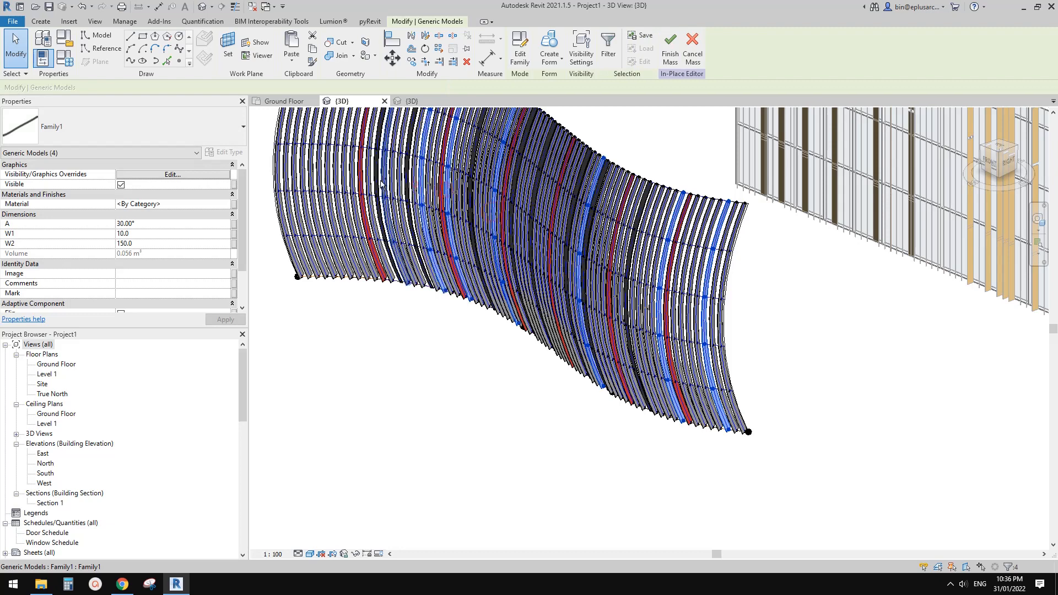
left_click(302, 176, "ctrl")
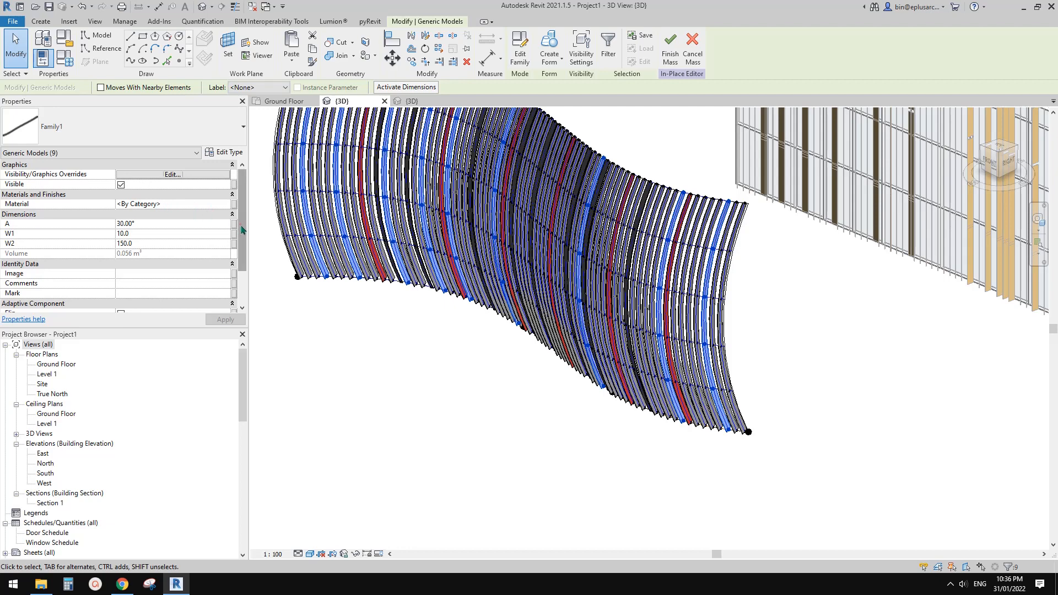
scroll(241, 228, "down", 1)
scroll(243, 236, "up", 1)
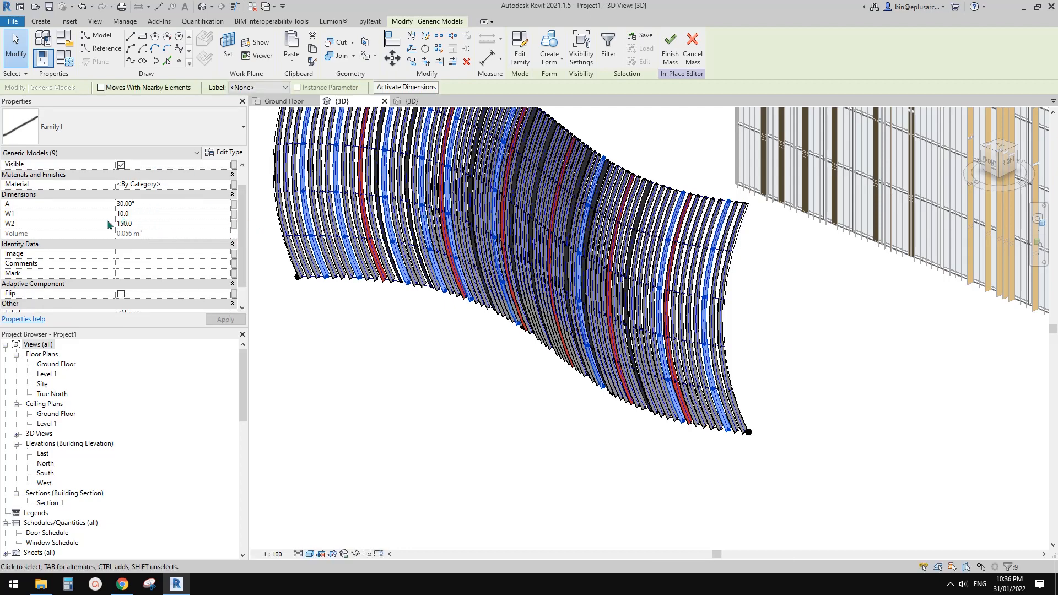
left_click(162, 205)
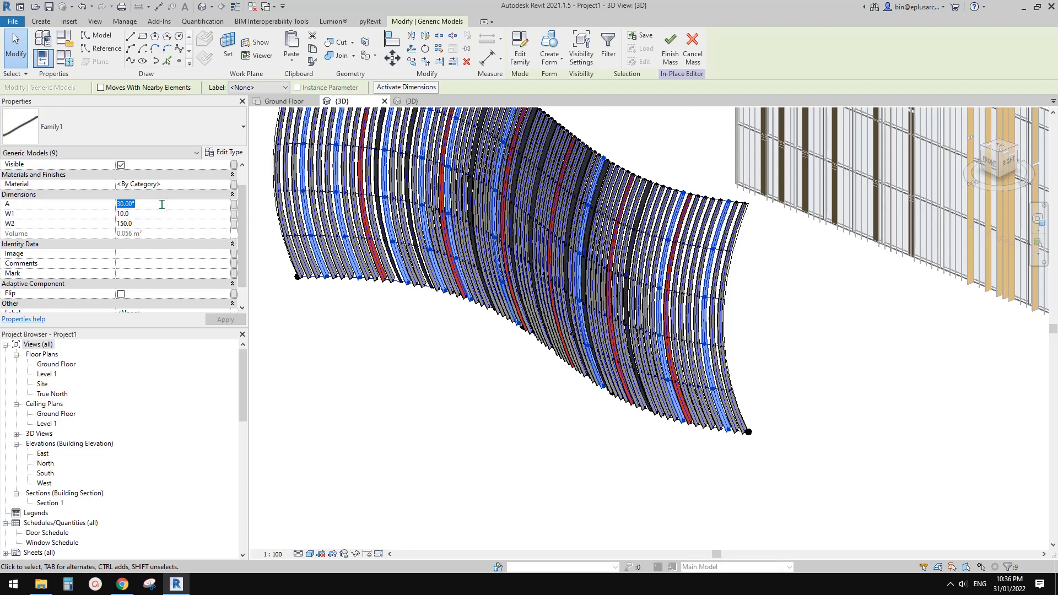
middle_click_drag(522, 280, 589, 281, "shift")
left_click(160, 204)
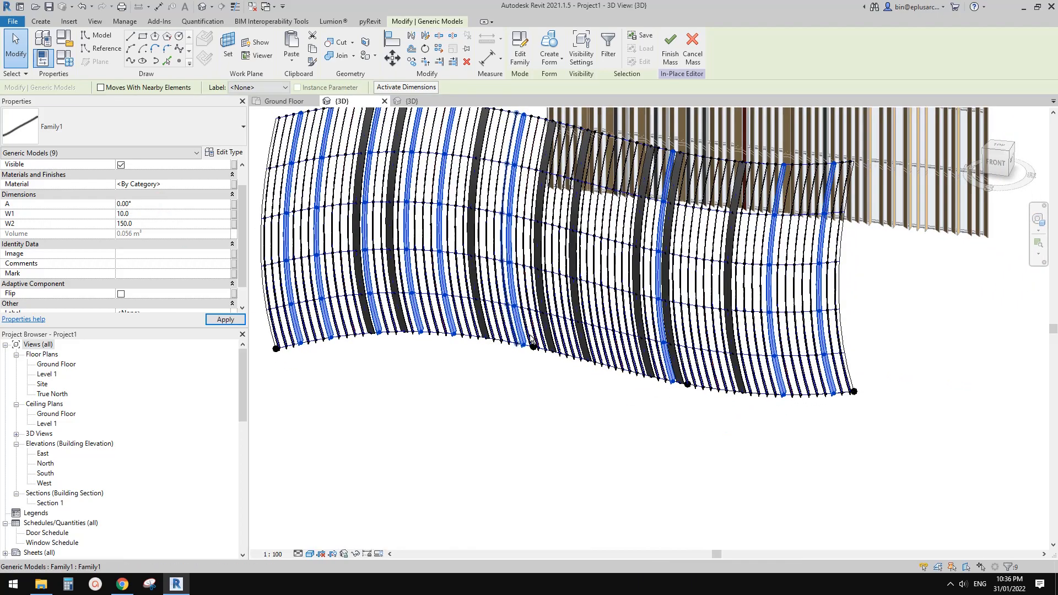
middle_click_drag(515, 330, 531, 335, "shift")
scroll(121, 273, "down", 1)
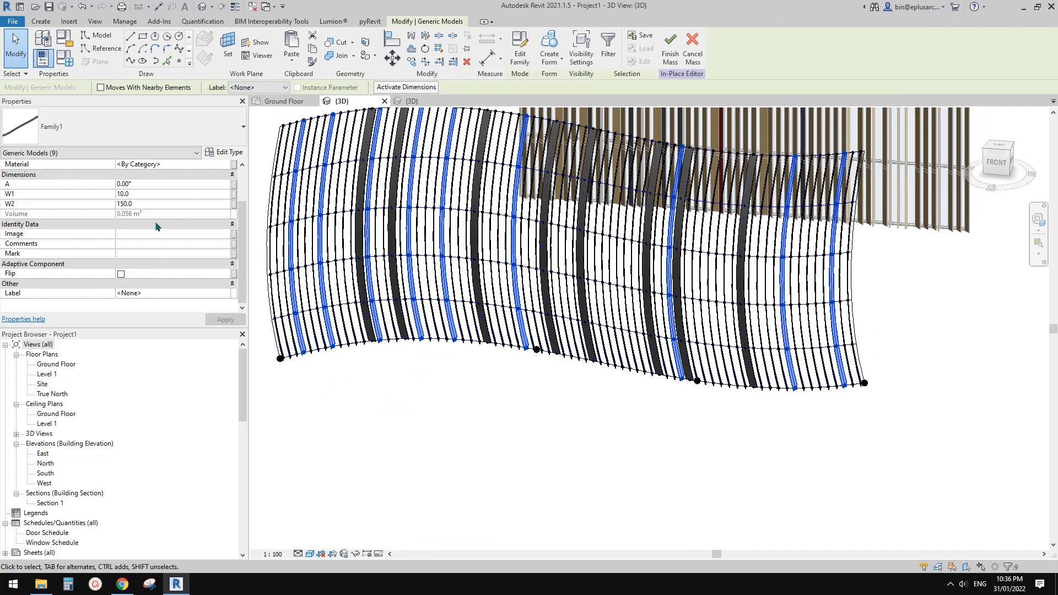
middle_click_drag(639, 313, 665, 343, "shift")
left_click(791, 403)
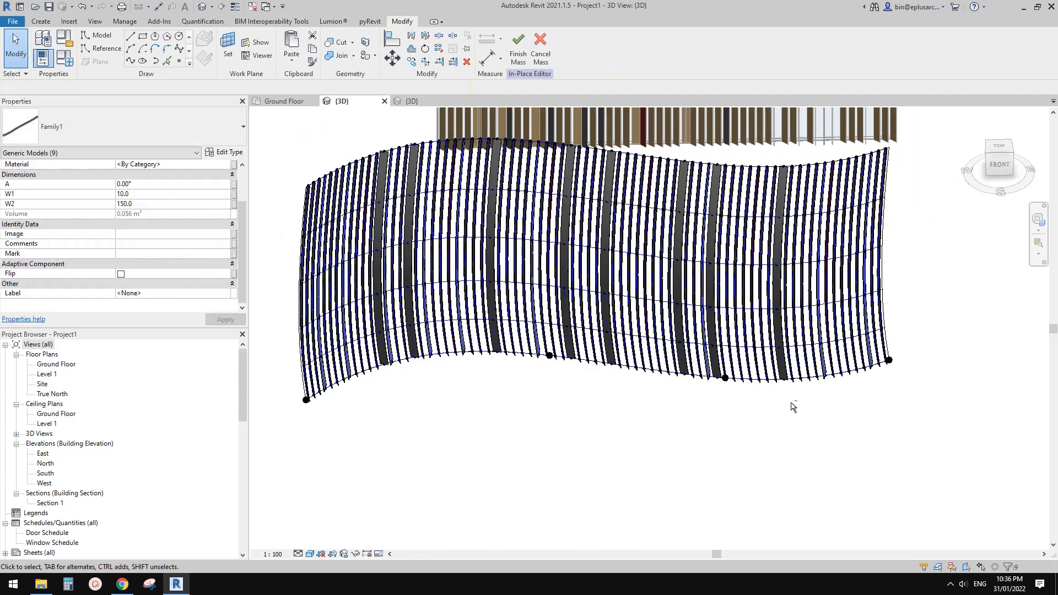
- Examine the varied battens on the curved surface from several angles and check one batten's instance properties
middle_click_drag(792, 405, 716, 325, "shift")
left_click(638, 263)
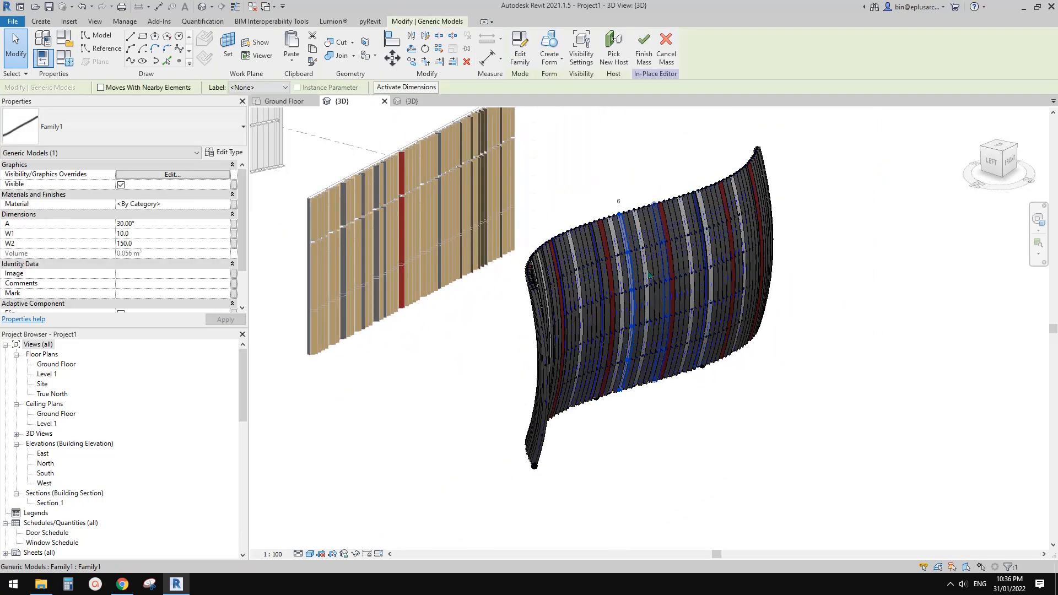
middle_click_drag(648, 276, 714, 350, "shift")
scroll(654, 300, "down", 2)
scroll(660, 292, "up", 2)
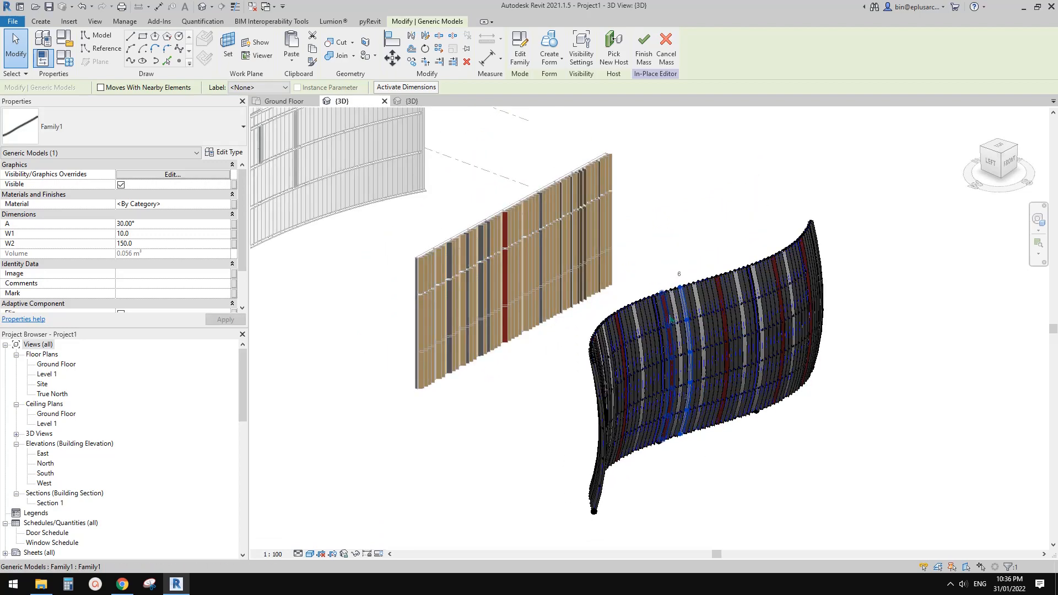
middle_click_drag(671, 319, 711, 317, "shift")
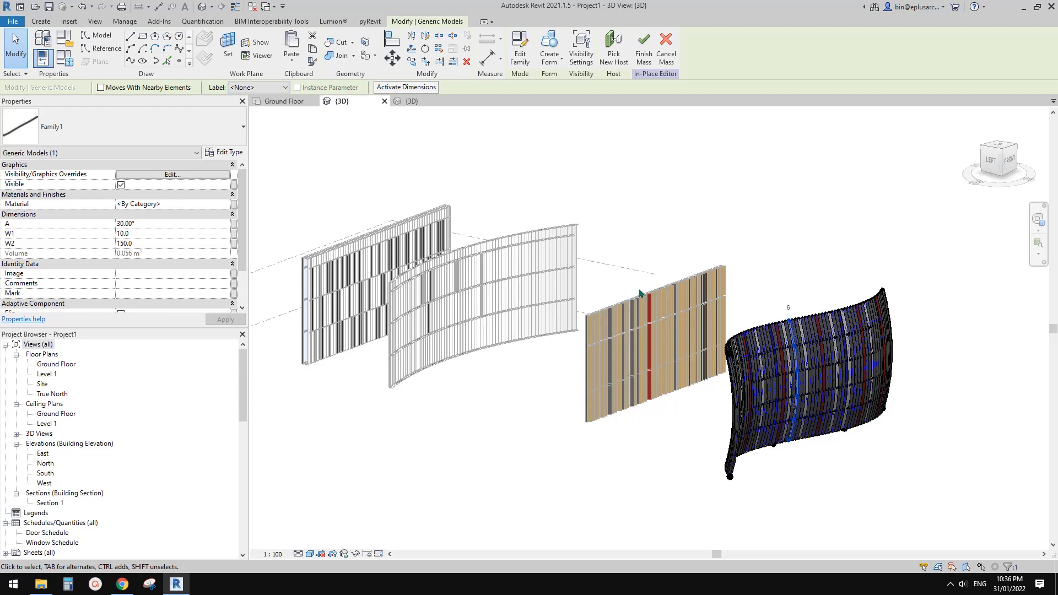
- Clear the selection and finish the in-place mass holding the adjusted battens
middle_click_drag(621, 272, 628, 259)
left_click(621, 244)
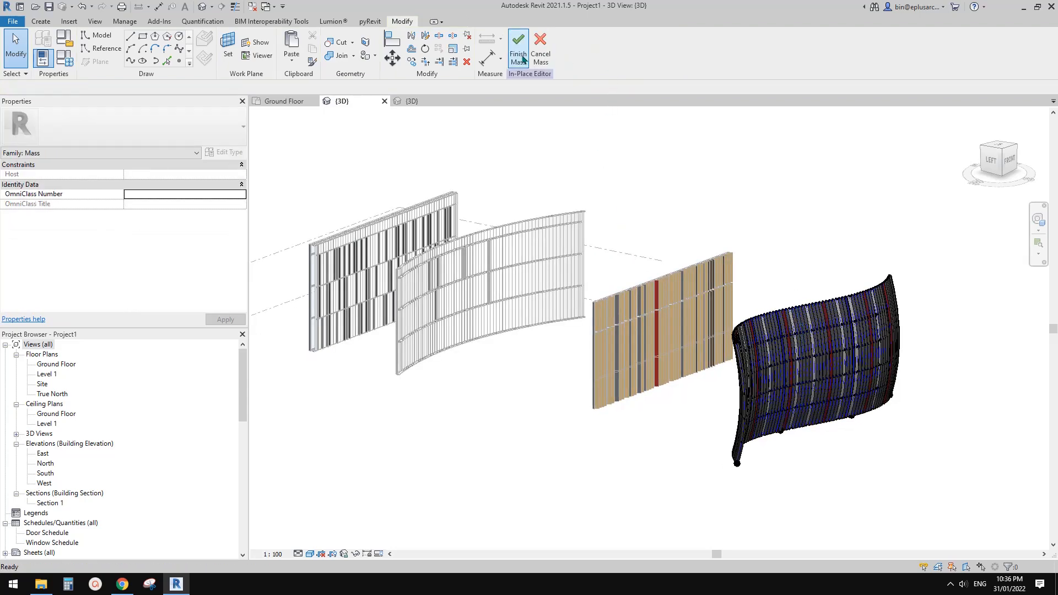
scroll(611, 336, "up", 4)
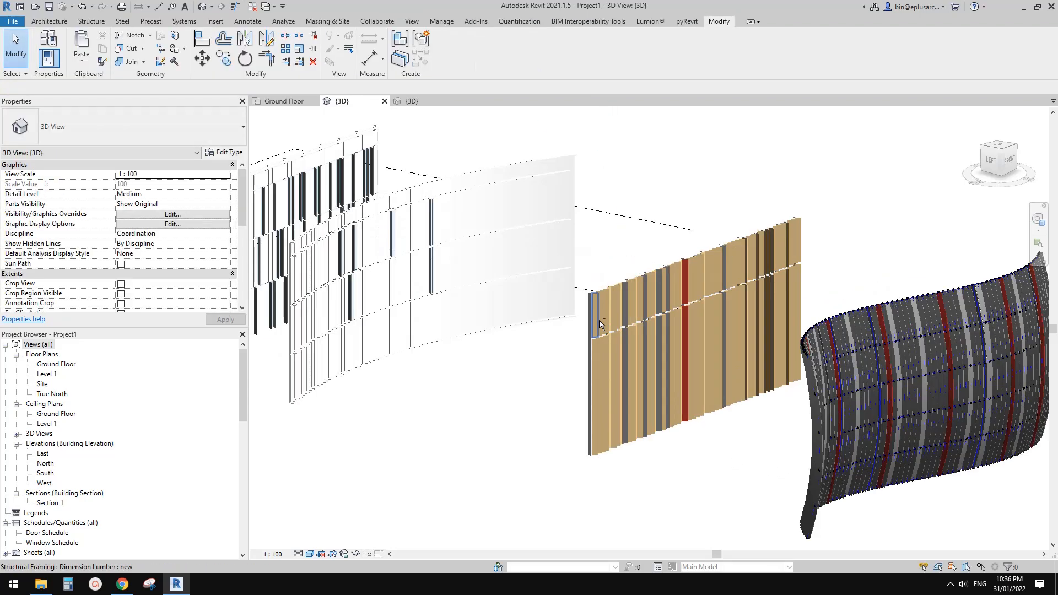
- Review the straight, curved, timber and double-curved batten facades together from several viewpoints
middle_click_drag(671, 380, 621, 390)
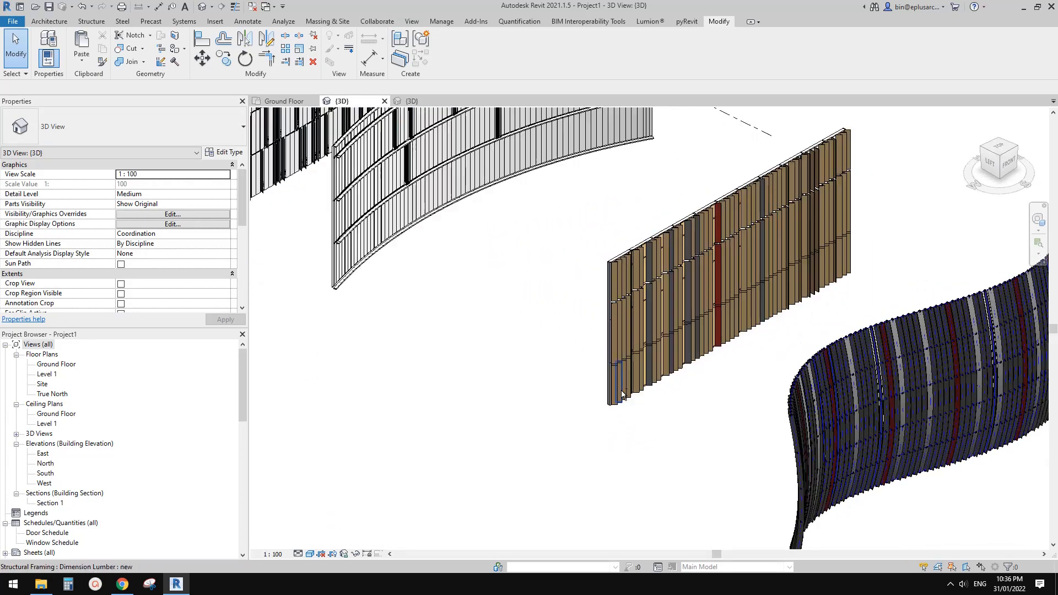
scroll(633, 384, "down", 1)
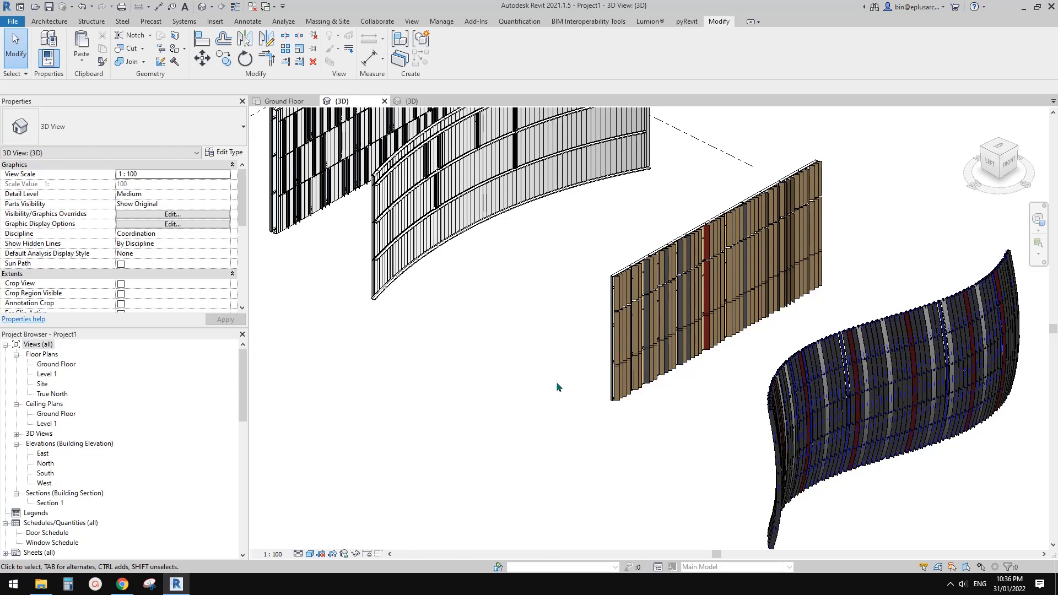
middle_click_drag(556, 384, 535, 399)
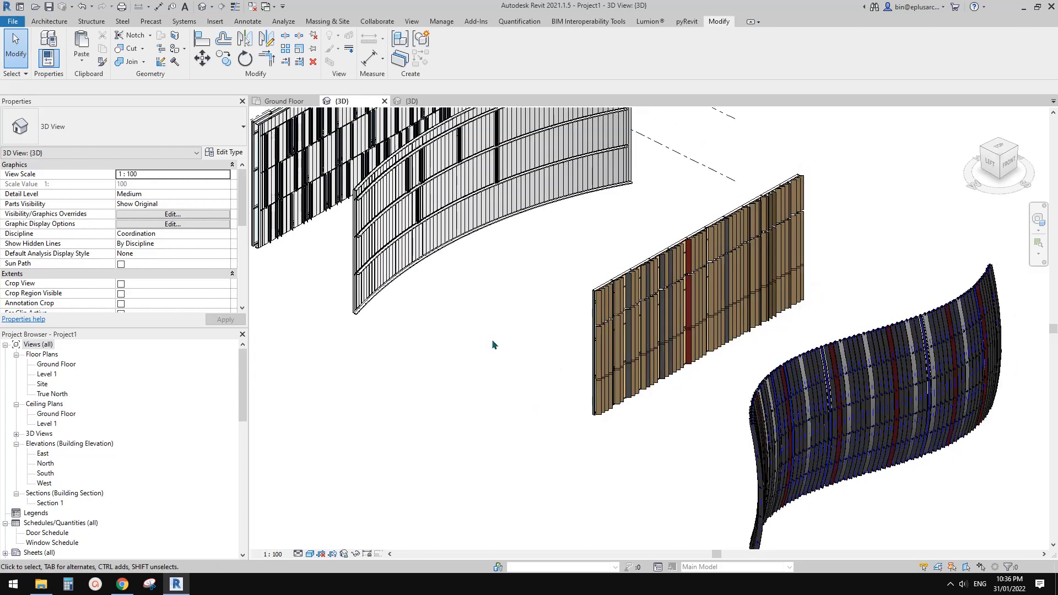
middle_click_drag(483, 332, 487, 353)
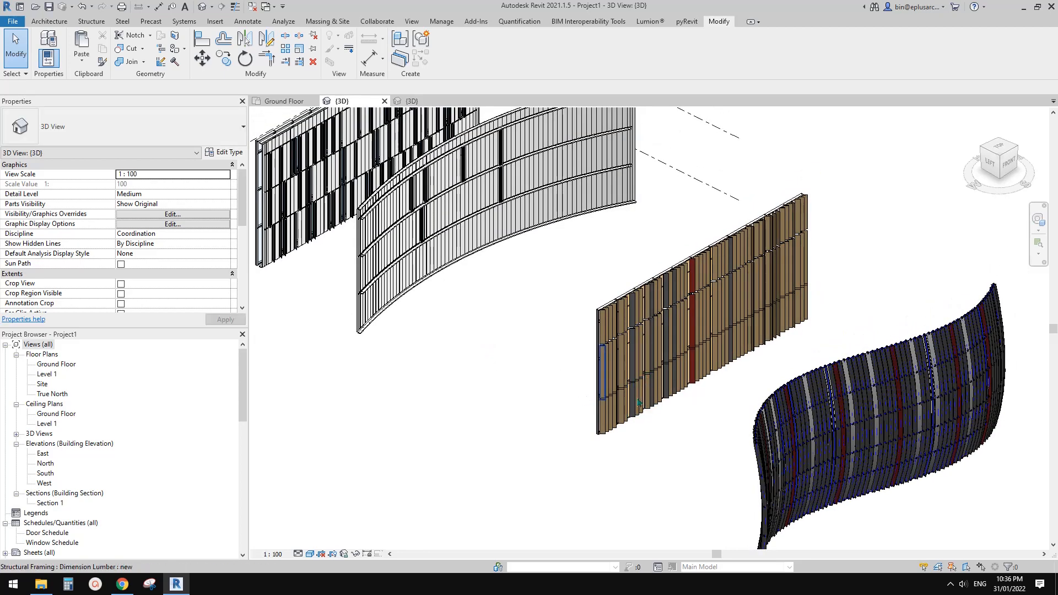
scroll(683, 338, "down", 1)
middle_click_drag(687, 341, 637, 365)
scroll(608, 356, "up", 3)
scroll(630, 365, "down", 2)
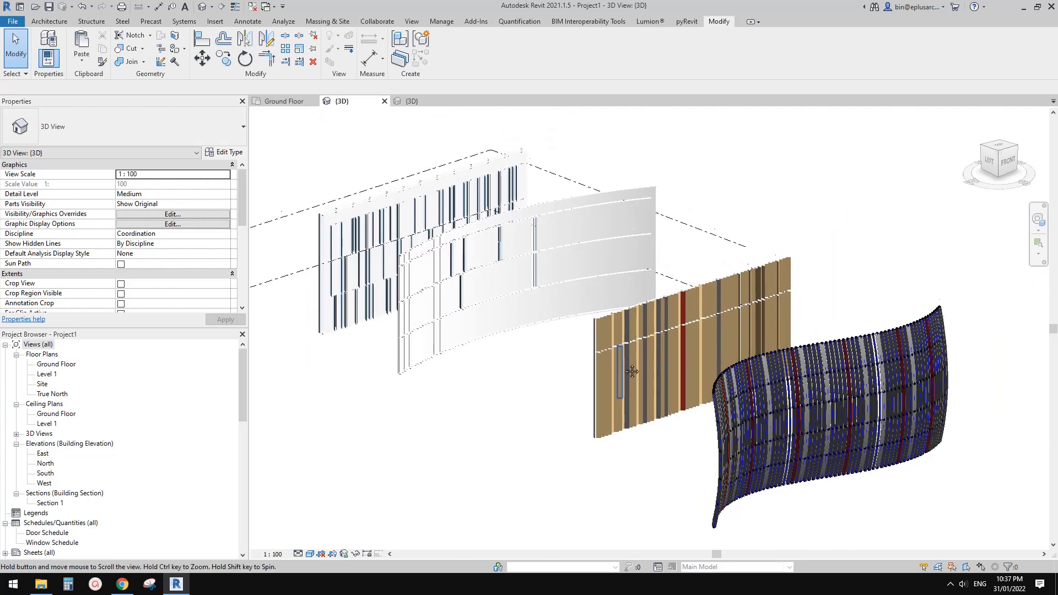
scroll(640, 369, "up", 1)
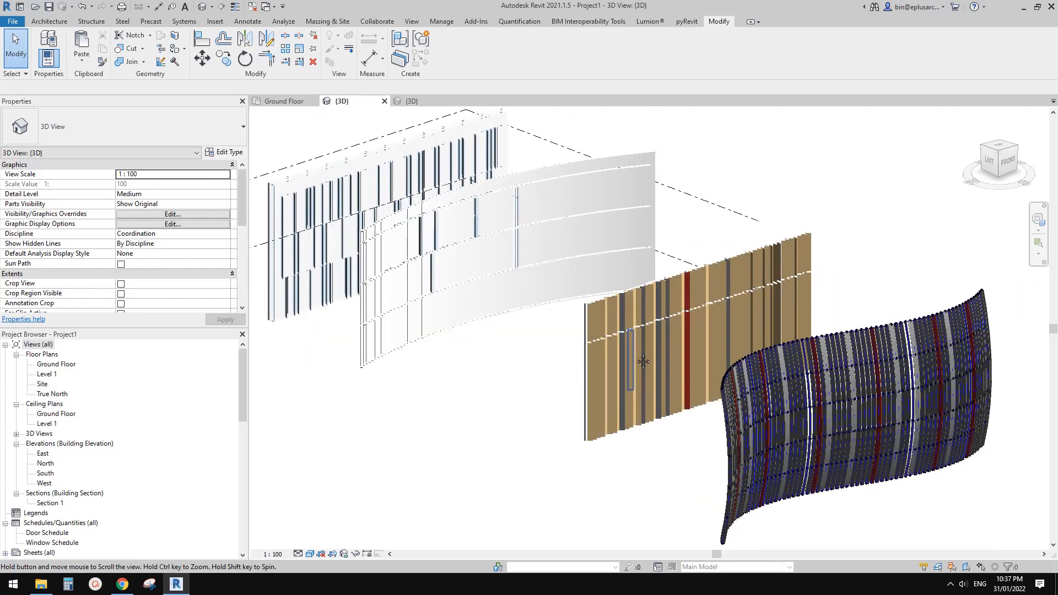